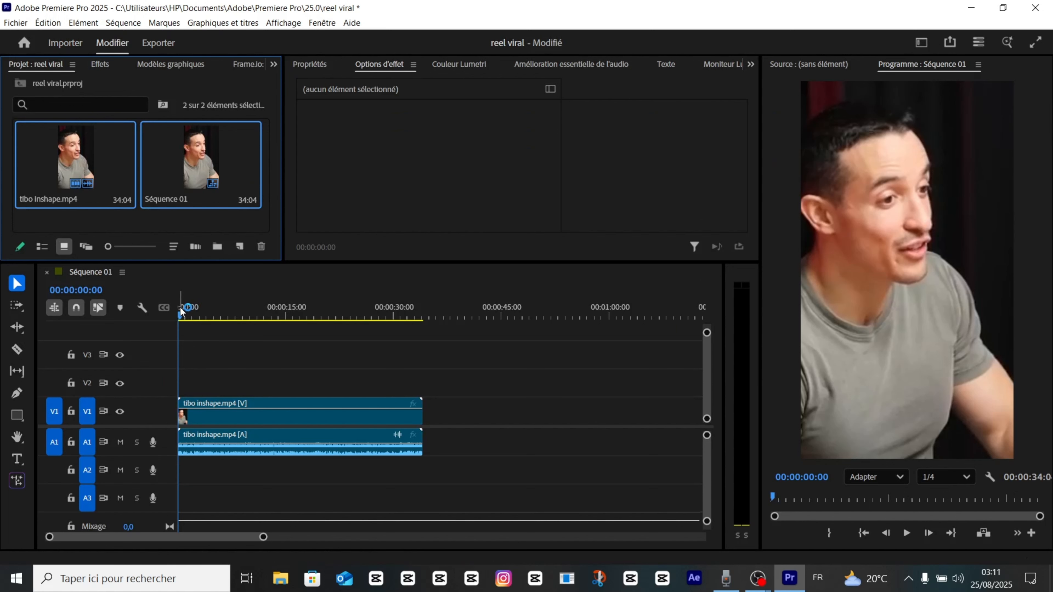
Transcribe the audio of the tibo inshape.mp4 clip in the sequence and look through the generated transcript
{"action": "left_click_drag", "start_coordinate": [184, 317], "coordinate": [264, 324]}
{"action": "key", "text": "Home"}
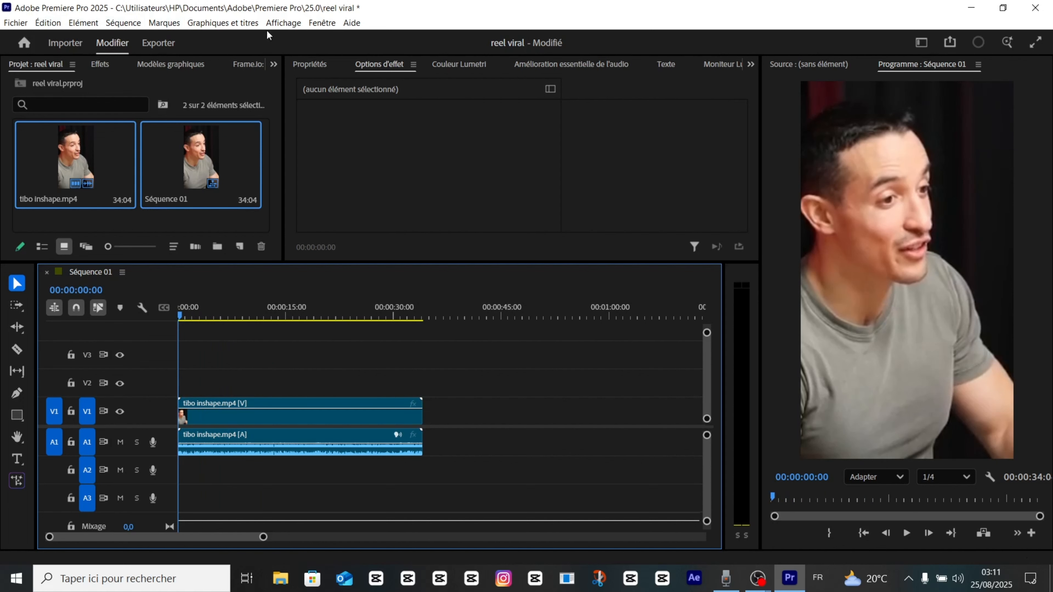
{"action": "left_click", "coordinate": [663, 65]}
{"action": "left_click", "coordinate": [322, 83]}
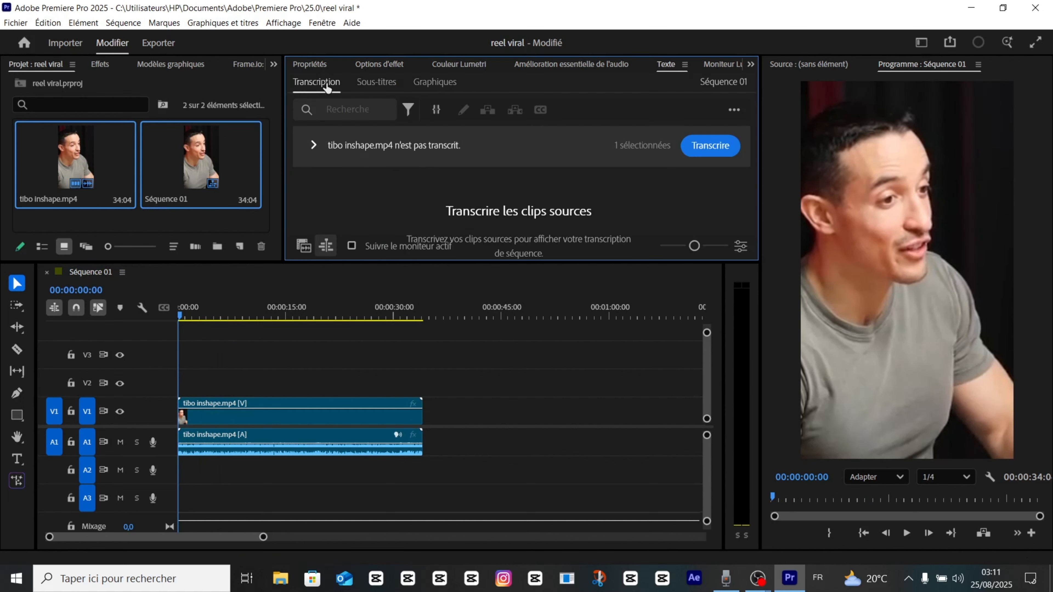
{"action": "left_click", "coordinate": [710, 145]}
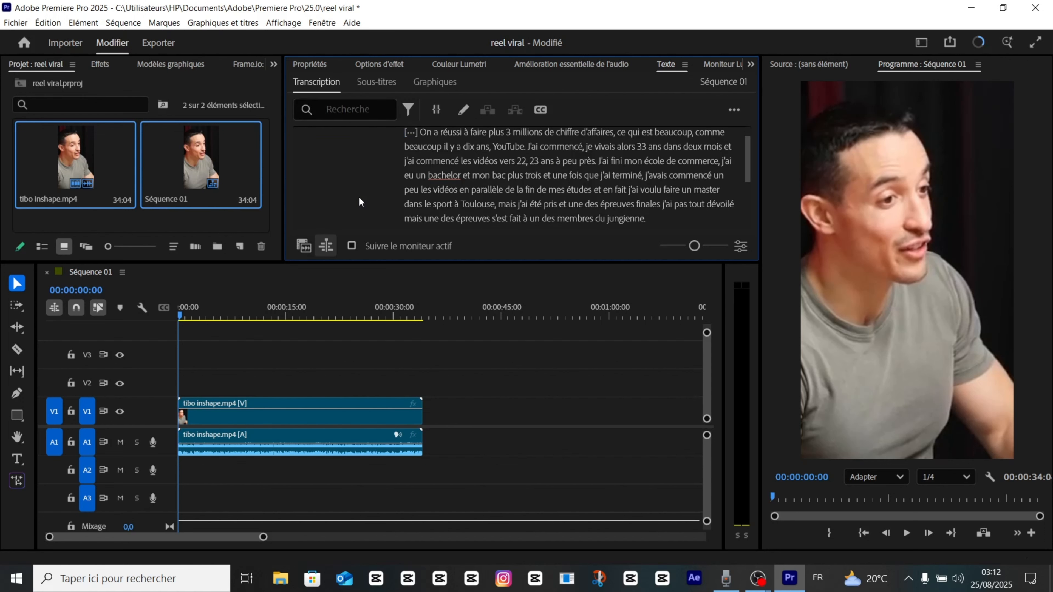
{"action": "scroll", "coordinate": [416, 185], "scroll_direction": "down", "scroll_amount": 1}
{"action": "scroll", "coordinate": [506, 187], "scroll_direction": "up", "scroll_amount": 3}
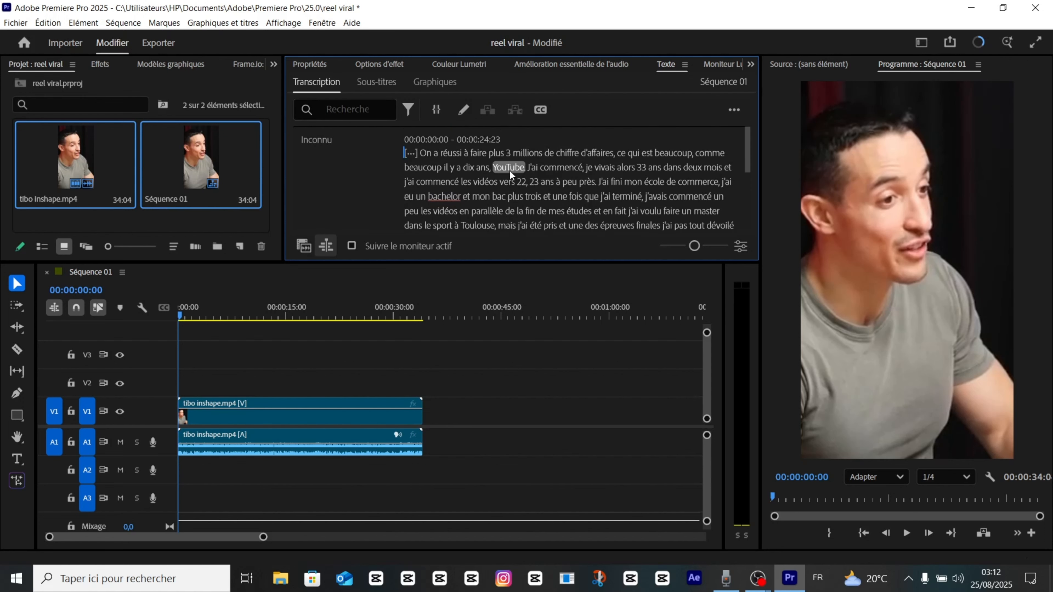
Create captions from the transcript with single lines, a maximum length of 15 characters and a minimum duration of 2 seconds
{"action": "left_click", "coordinate": [385, 83]}
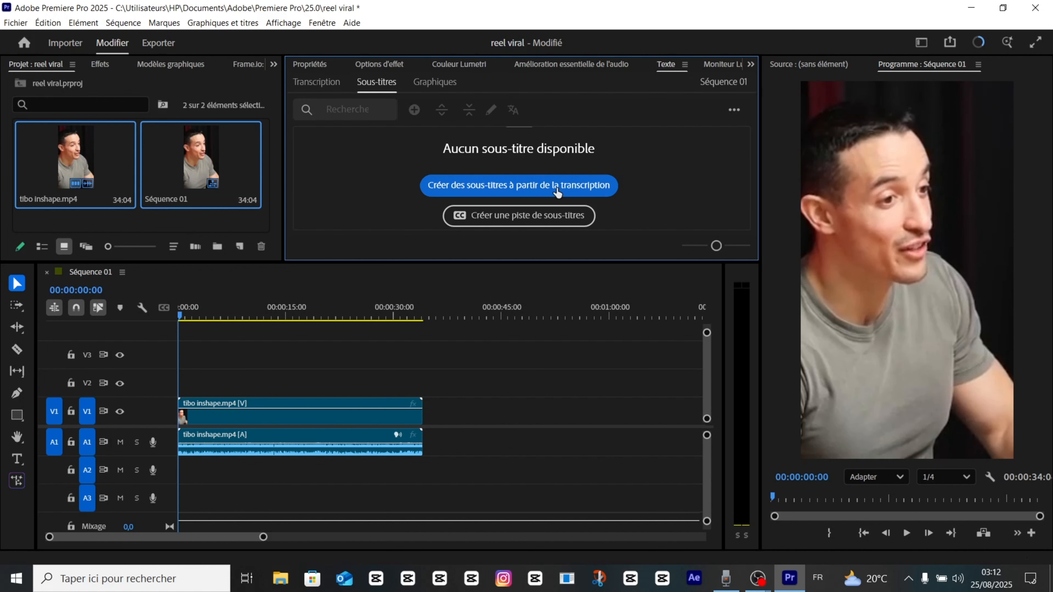
{"action": "left_click", "coordinate": [556, 189]}
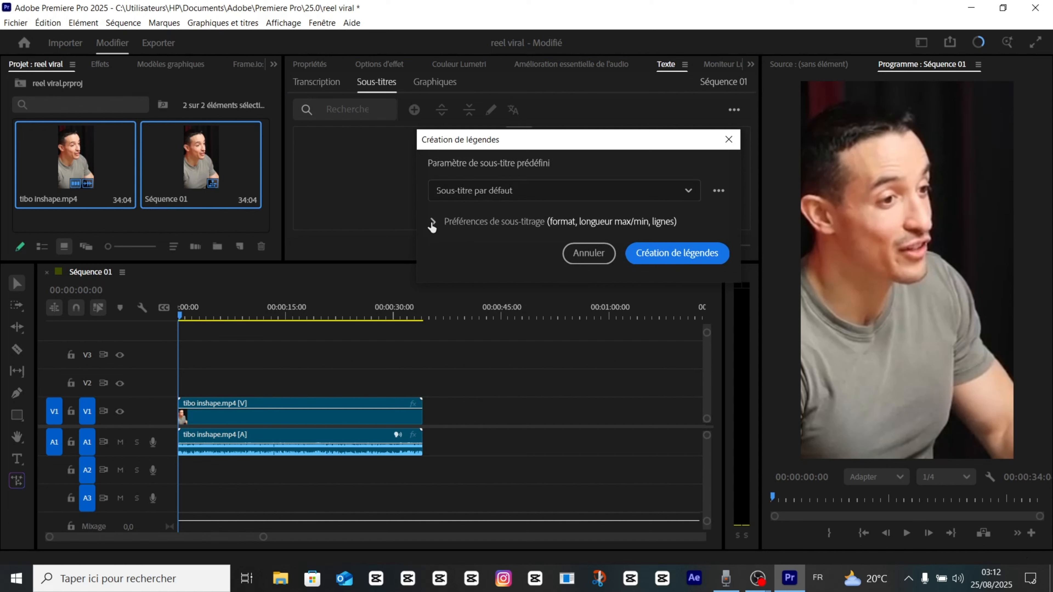
{"action": "left_click", "coordinate": [431, 224]}
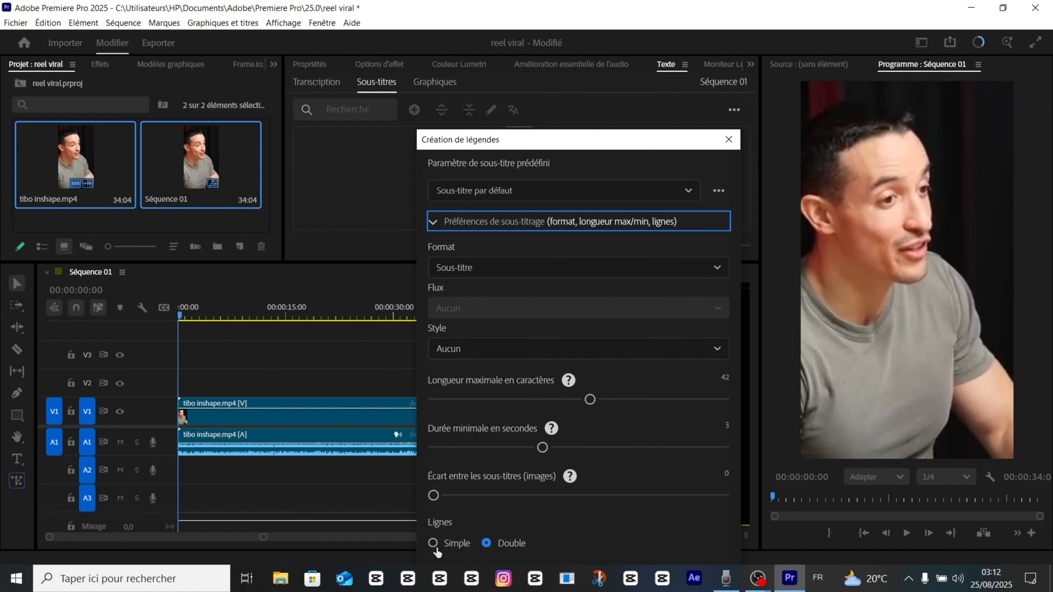
{"action": "left_click", "coordinate": [433, 544]}
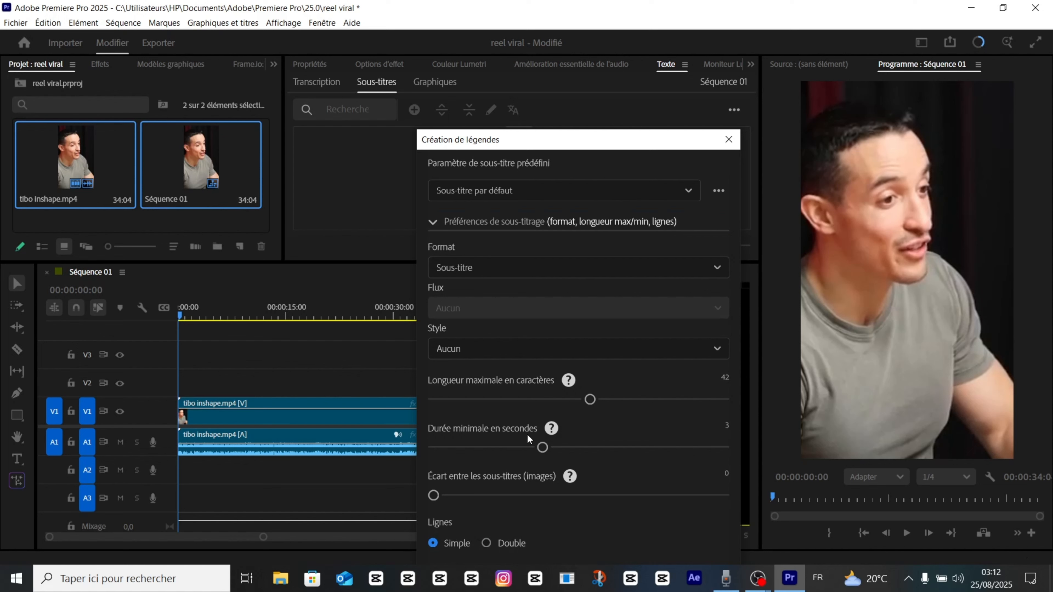
{"action": "left_click_drag", "start_coordinate": [541, 448], "coordinate": [481, 447]}
{"action": "left_click_drag", "start_coordinate": [482, 406], "coordinate": [466, 406]}
{"action": "left_click_drag", "start_coordinate": [629, 140], "coordinate": [635, 96]}
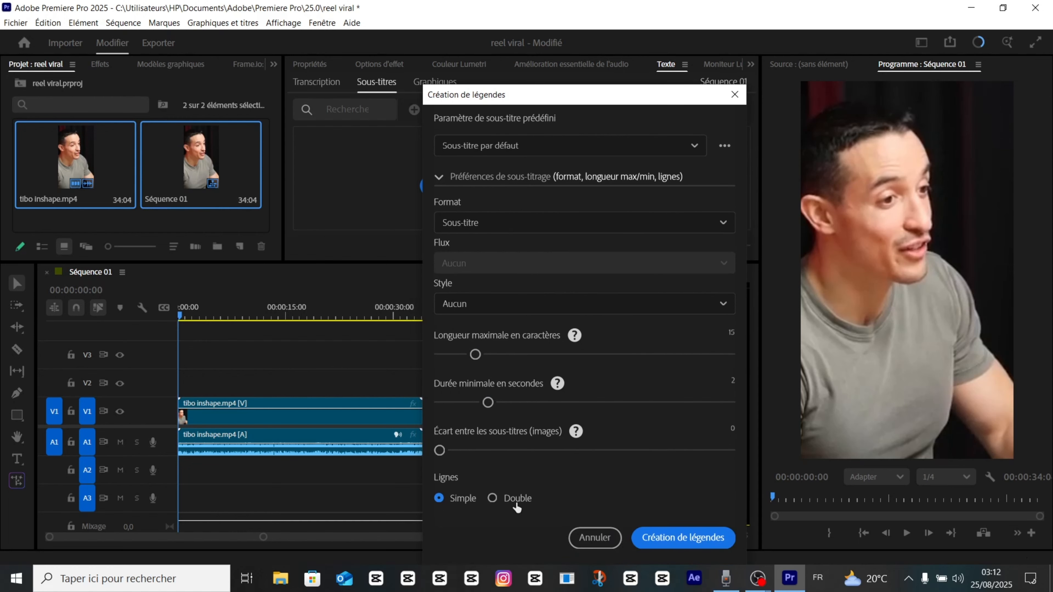
{"action": "left_click", "coordinate": [673, 541]}
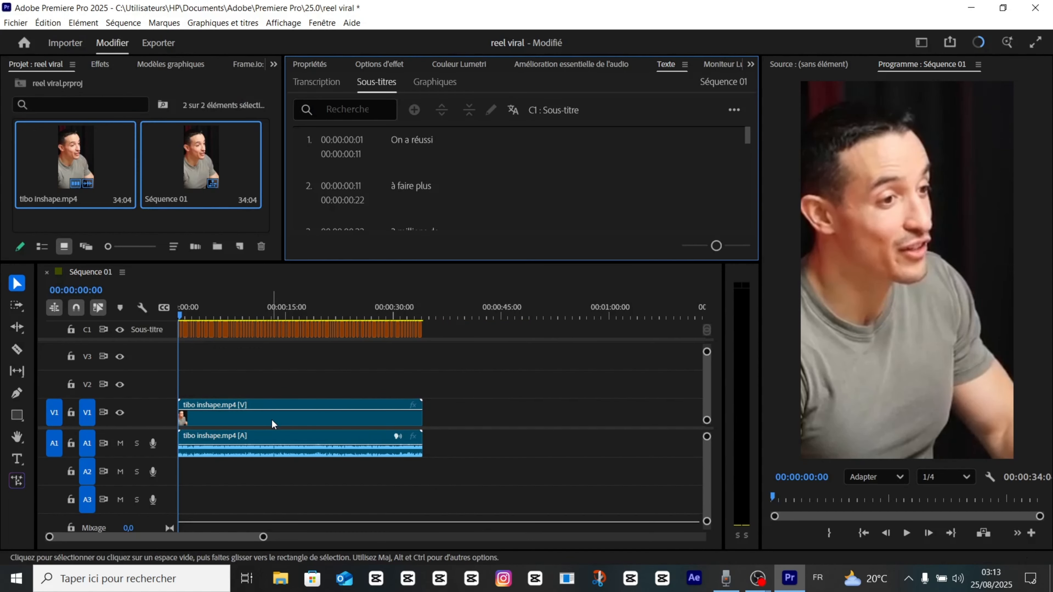
Select all captions on the subtitle track, anchor them to the centre zone and set their vertical position to 366
{"action": "left_click_drag", "start_coordinate": [446, 330], "coordinate": [121, 355]}
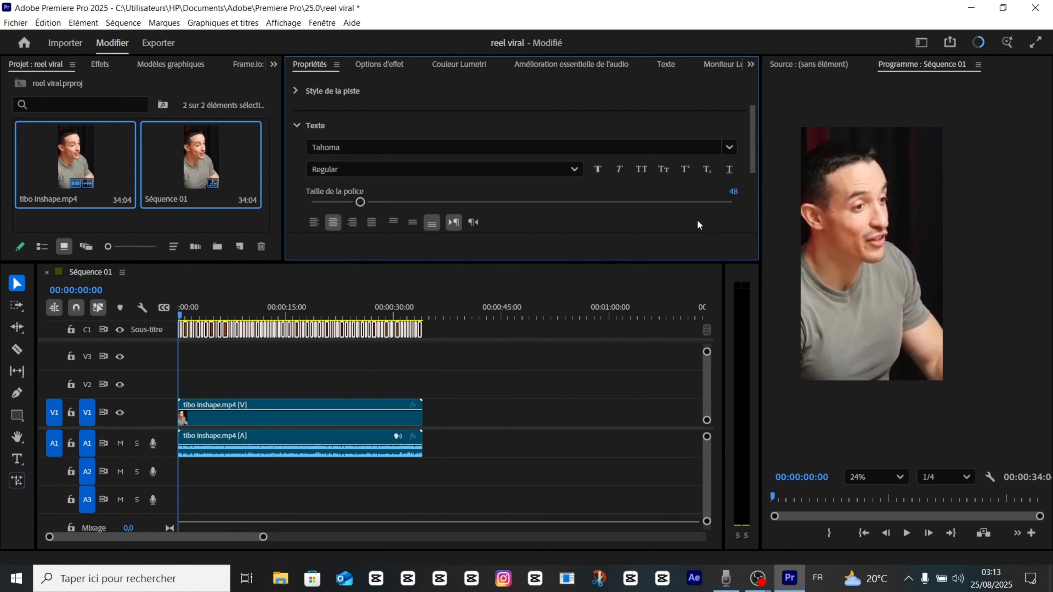
{"action": "scroll", "coordinate": [699, 224], "scroll_direction": "down", "scroll_amount": 3}
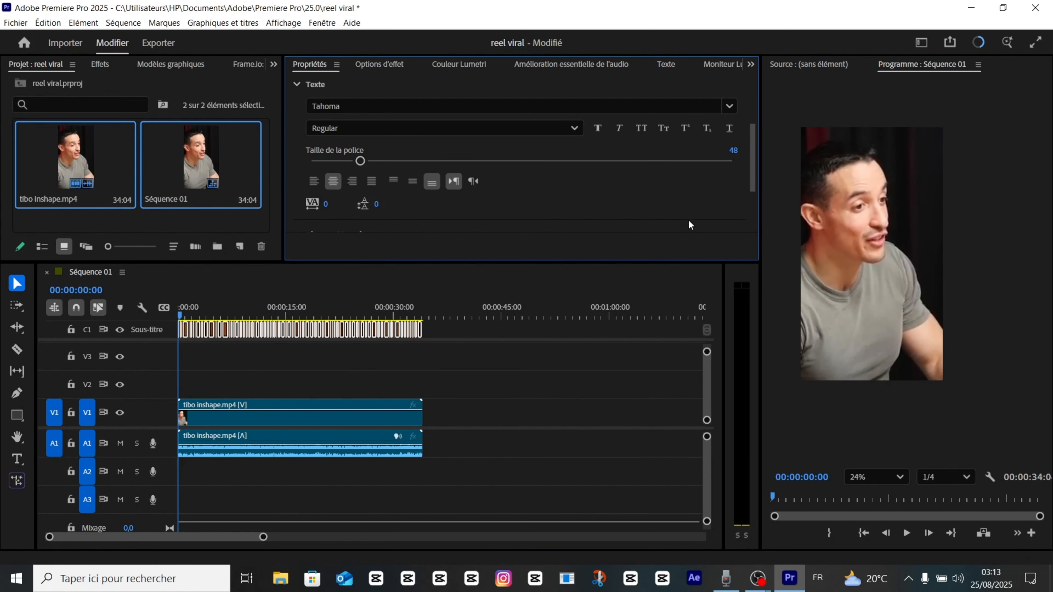
{"action": "left_click", "coordinate": [897, 477]}
{"action": "left_click", "coordinate": [883, 280]}
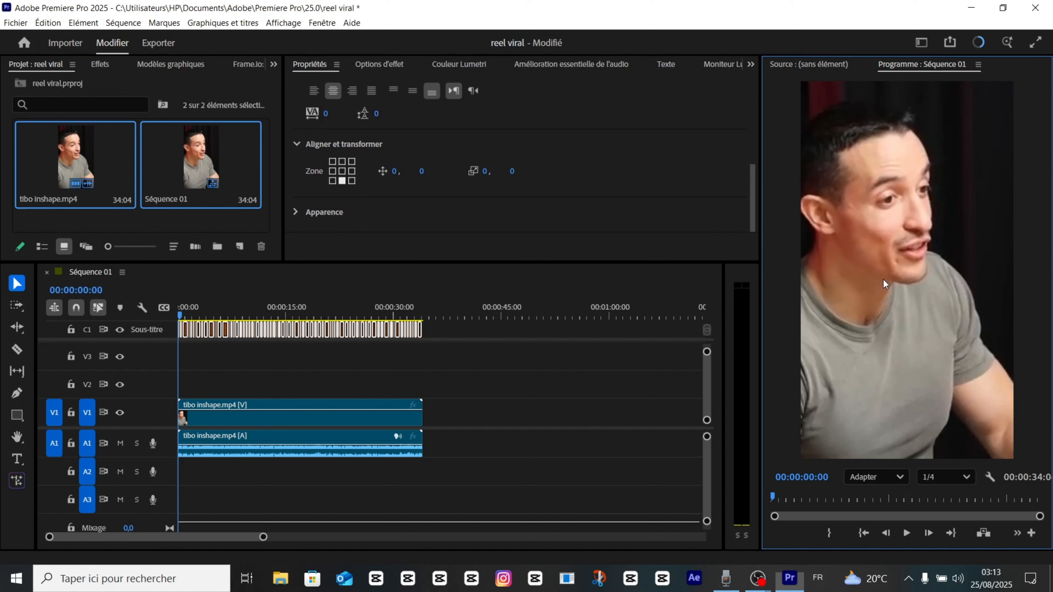
{"action": "left_click", "coordinate": [342, 171]}
{"action": "left_click_drag", "start_coordinate": [182, 317], "coordinate": [199, 322]}
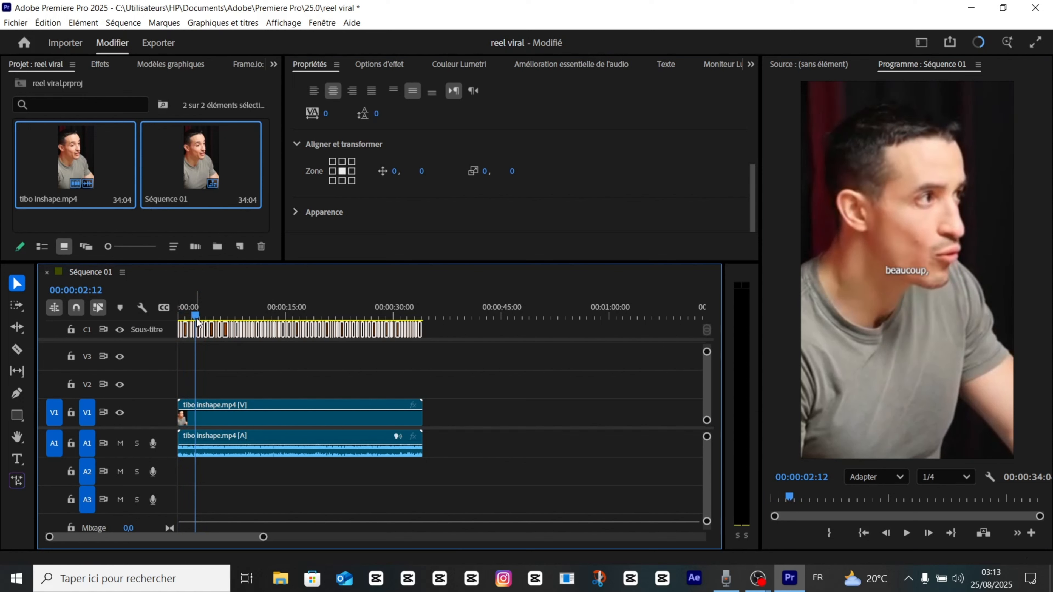
{"action": "scroll", "coordinate": [439, 219], "scroll_direction": "up", "scroll_amount": 1}
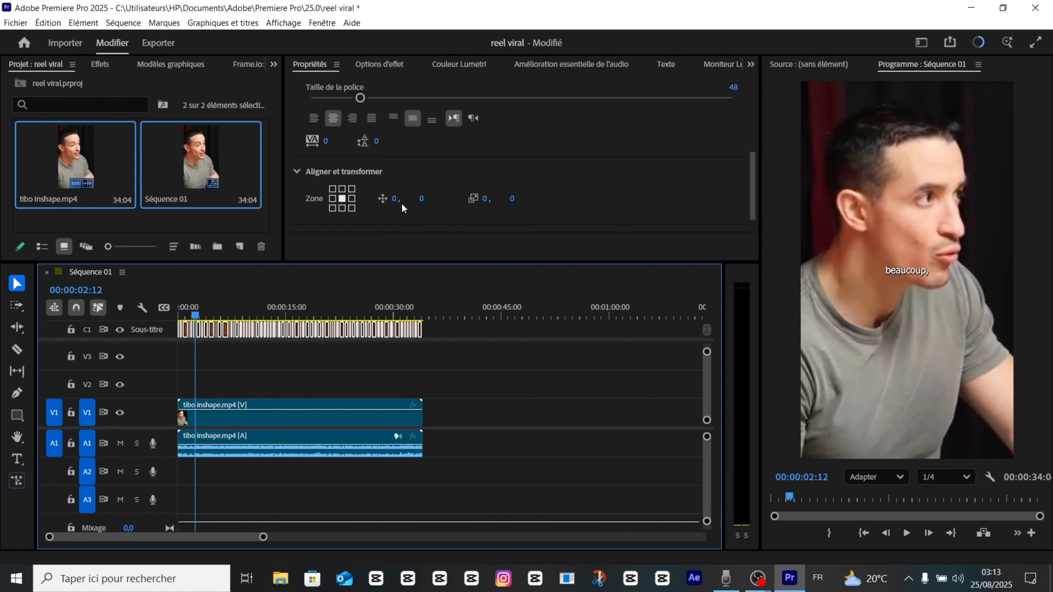
{"action": "left_click_drag", "start_coordinate": [422, 199], "coordinate": [439, 207]}
Set the captions' font to Poppins Bold Italic at size 40 with tracking of -100
{"action": "scroll", "coordinate": [612, 162], "scroll_direction": "up", "scroll_amount": 5}
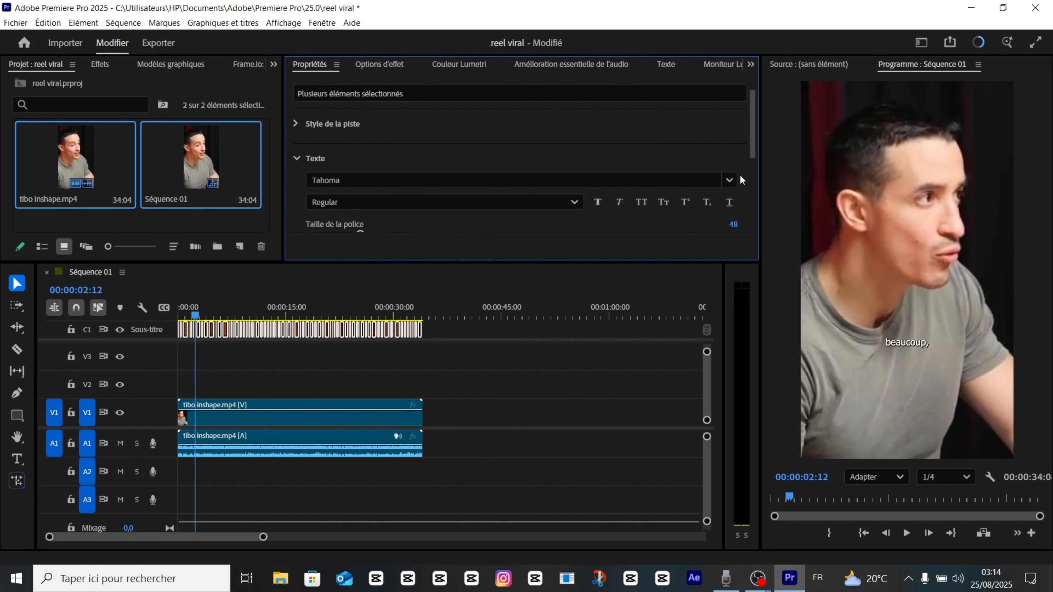
{"action": "left_click", "coordinate": [729, 180]}
{"action": "type", "text": "poppin"}
{"action": "scroll", "coordinate": [412, 400], "scroll_direction": "down", "scroll_amount": 2}
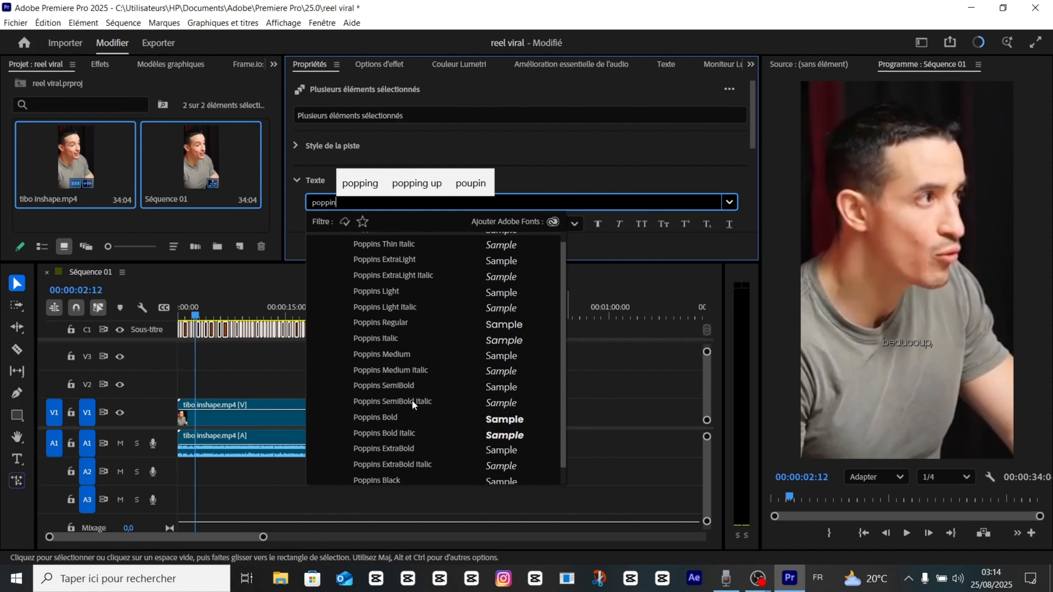
{"action": "left_click", "coordinate": [396, 399]}
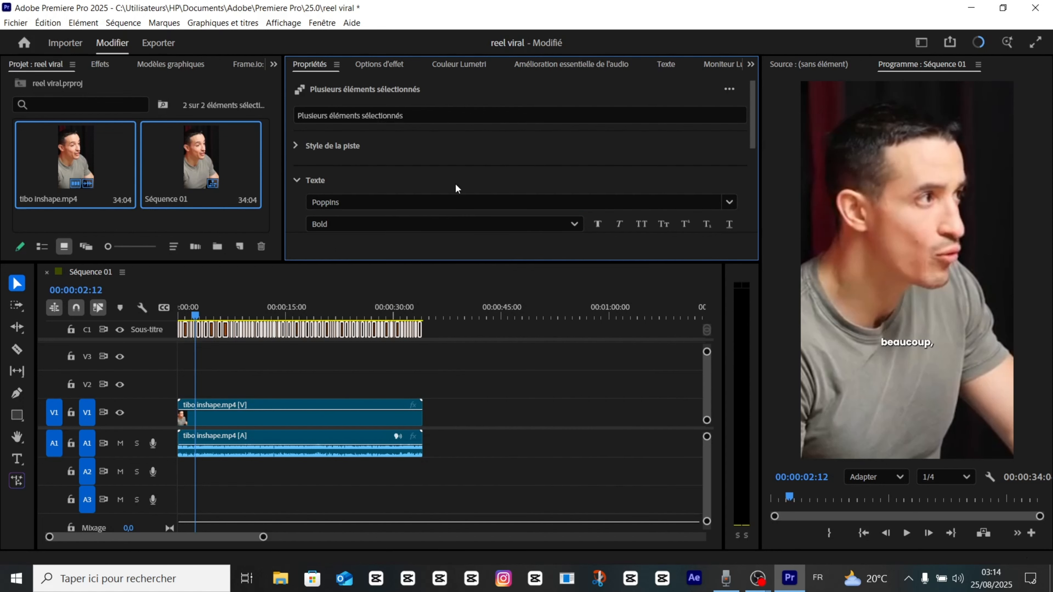
{"action": "scroll", "coordinate": [616, 215], "scroll_direction": "down", "scroll_amount": 1}
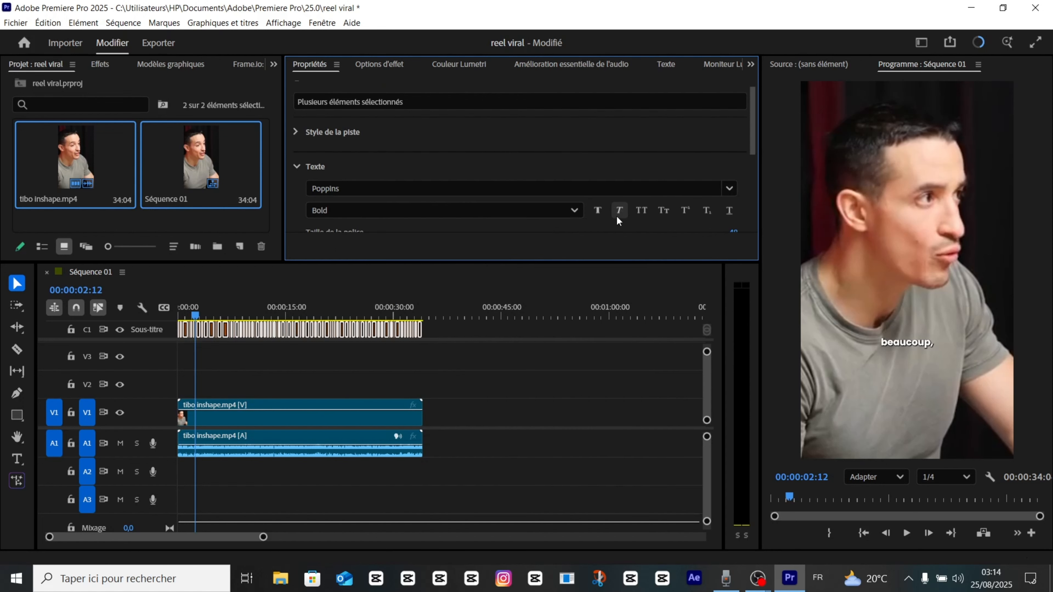
{"action": "left_click", "coordinate": [641, 211]}
{"action": "left_click", "coordinate": [641, 210]}
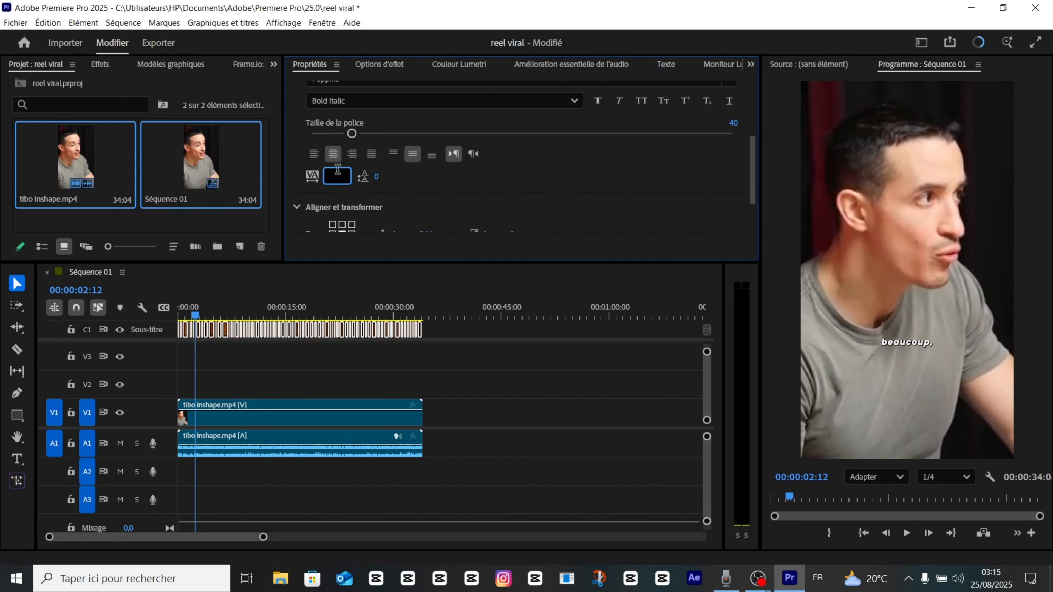
{"action": "type", "text": "-100"}
{"action": "key", "text": "Return"}
Soften the captions' shadow by setting its size to 2.0 and its opacity to 94
{"action": "scroll", "coordinate": [508, 205], "scroll_direction": "down", "scroll_amount": 2}
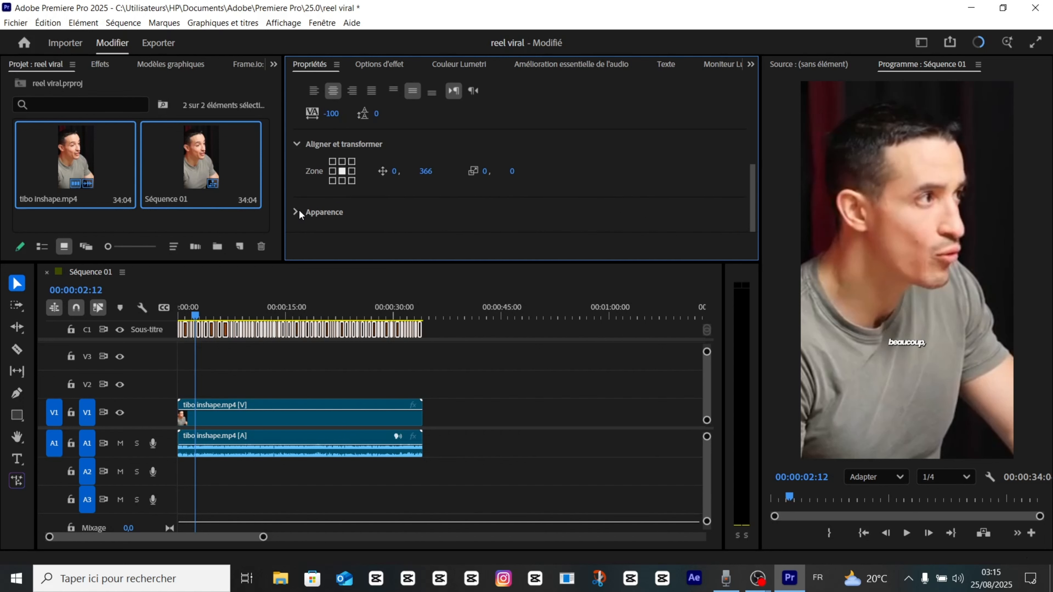
{"action": "scroll", "coordinate": [426, 207], "scroll_direction": "down", "scroll_amount": 2}
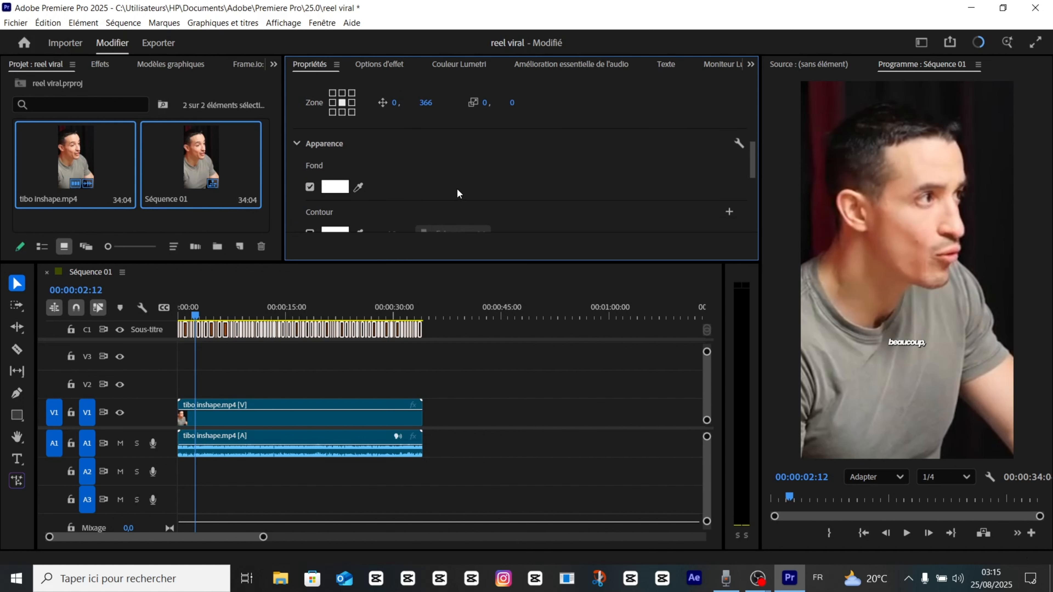
{"action": "scroll", "coordinate": [448, 195], "scroll_direction": "down", "scroll_amount": 2}
{"action": "scroll", "coordinate": [443, 203], "scroll_direction": "down", "scroll_amount": 2}
{"action": "scroll", "coordinate": [415, 205], "scroll_direction": "down", "scroll_amount": 2}
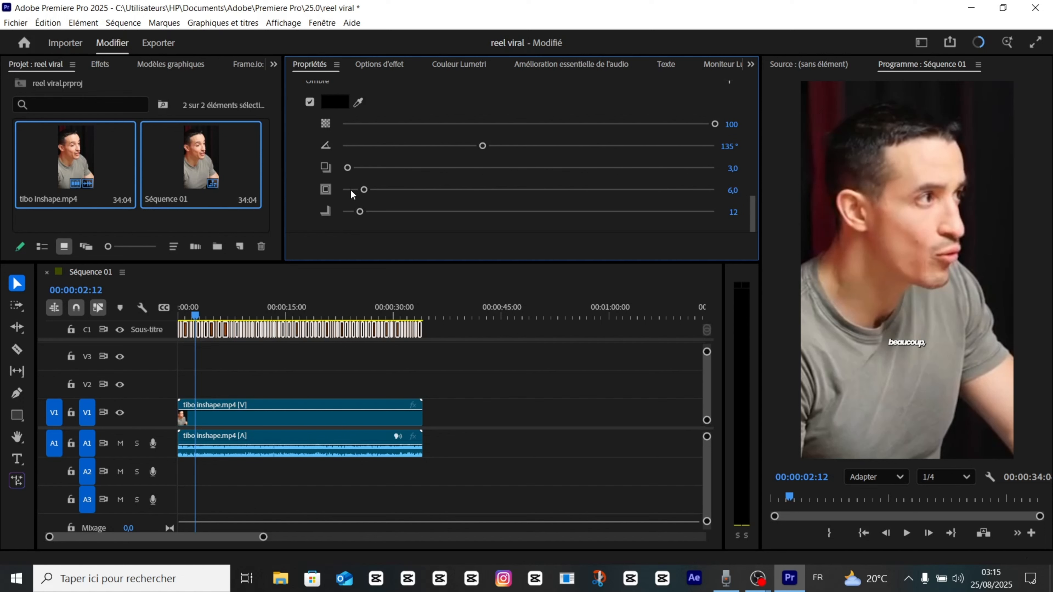
{"action": "left_click", "coordinate": [351, 190]}
{"action": "left_click_drag", "start_coordinate": [346, 190], "coordinate": [349, 190]}
{"action": "scroll", "coordinate": [706, 153], "scroll_direction": "up", "scroll_amount": 1}
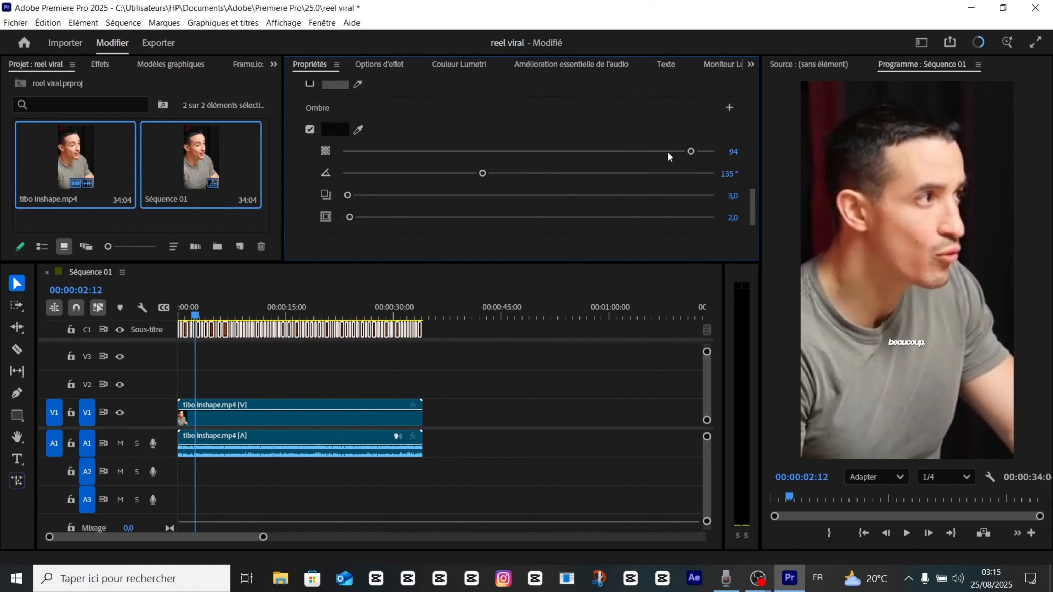
Give the captions a linear gradient fill from white to dark grey 242323 with the colour midpoint at 93%
{"action": "scroll", "coordinate": [315, 166], "scroll_direction": "up", "scroll_amount": 3}
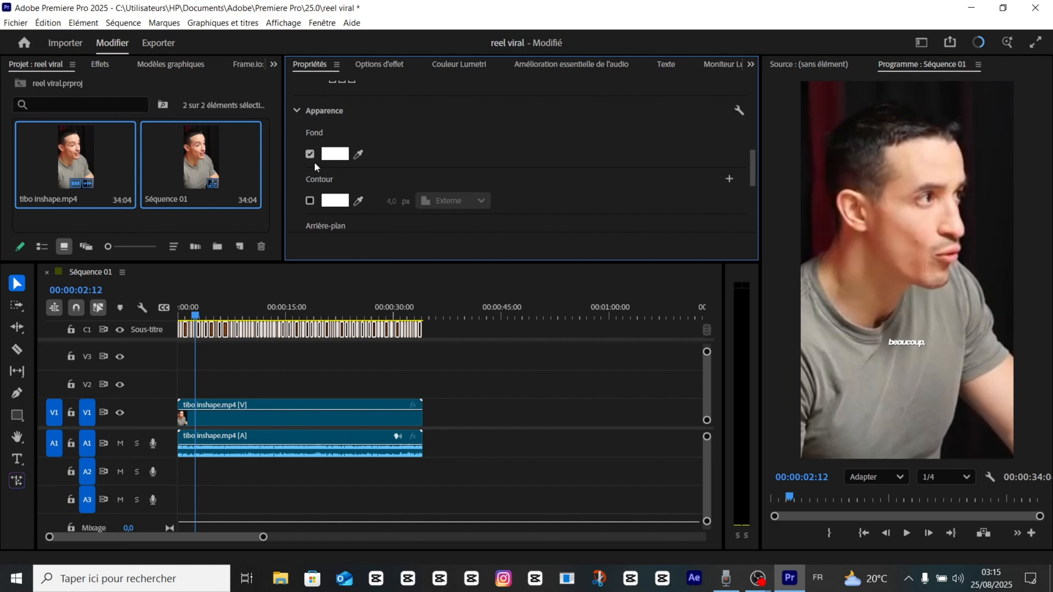
{"action": "left_click", "coordinate": [334, 157]}
{"action": "left_click", "coordinate": [408, 169]}
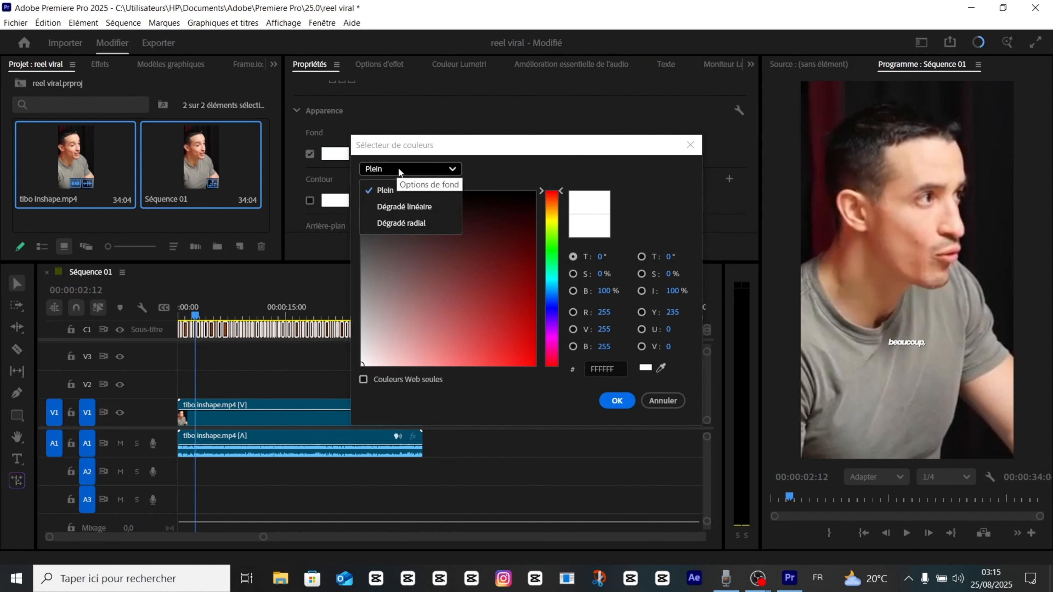
{"action": "left_click", "coordinate": [409, 208]}
{"action": "left_click", "coordinate": [607, 219]}
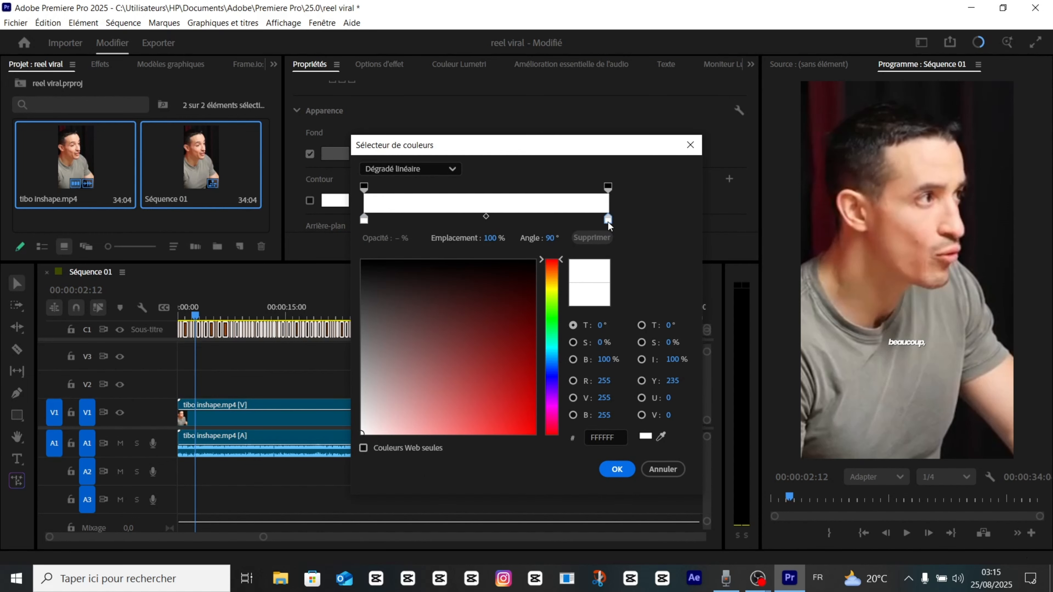
{"action": "left_click_drag", "start_coordinate": [364, 344], "coordinate": [367, 283]}
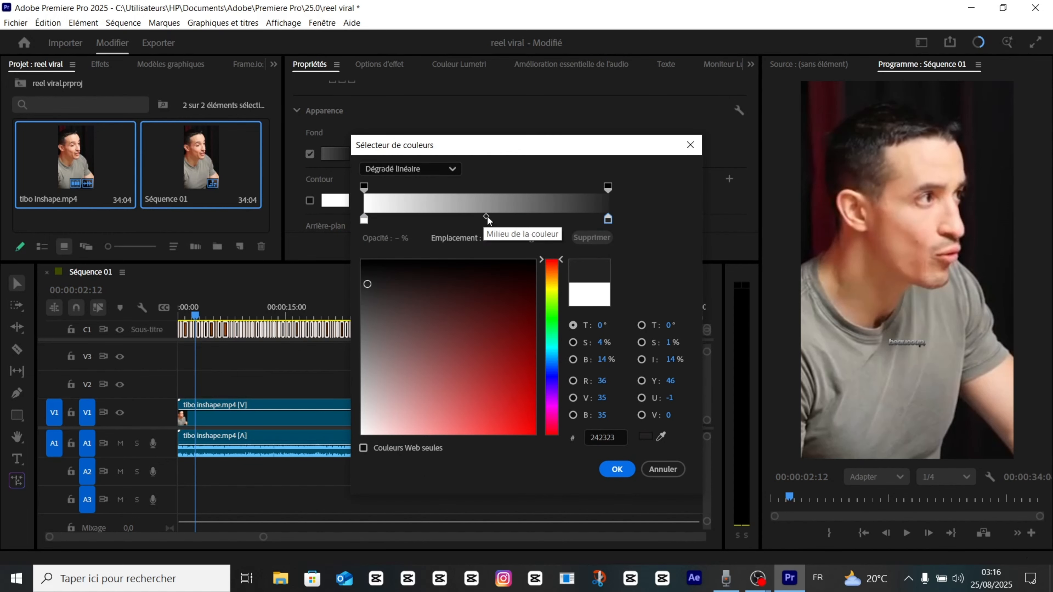
{"action": "left_click_drag", "start_coordinate": [486, 218], "coordinate": [601, 217]}
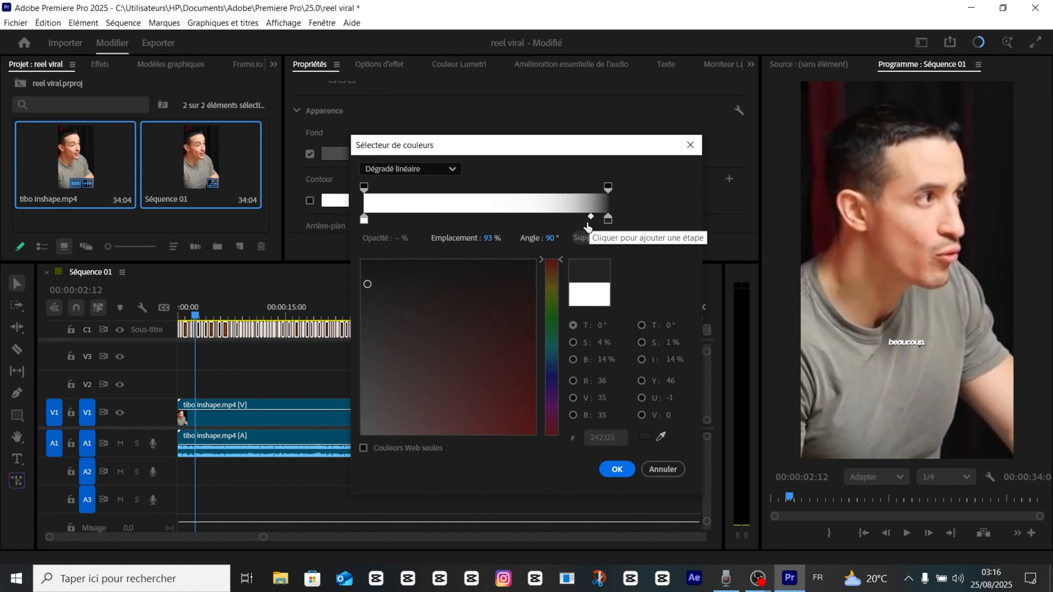
{"action": "key", "text": "Return"}
{"action": "scroll", "coordinate": [962, 322], "scroll_direction": "up", "scroll_amount": 2}
{"action": "scroll", "coordinate": [864, 346], "scroll_direction": "up", "scroll_amount": 3}
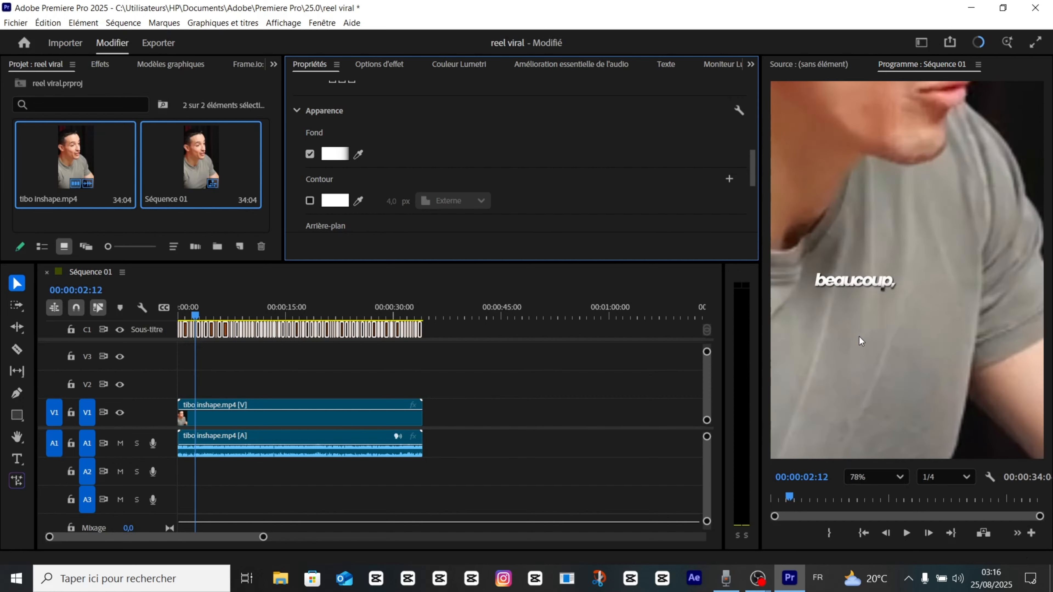
Lighten the dark end of the captions' gradient fill to grey 424242
{"action": "scroll", "coordinate": [857, 313], "scroll_direction": "down", "scroll_amount": 2}
{"action": "left_click", "coordinate": [335, 154]}
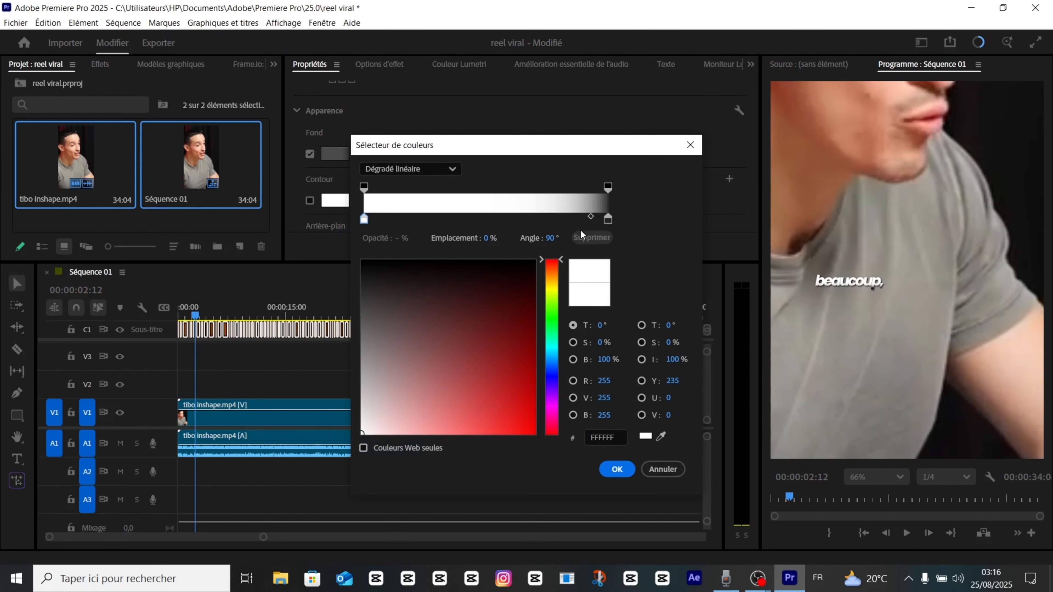
{"action": "left_click", "coordinate": [607, 219]}
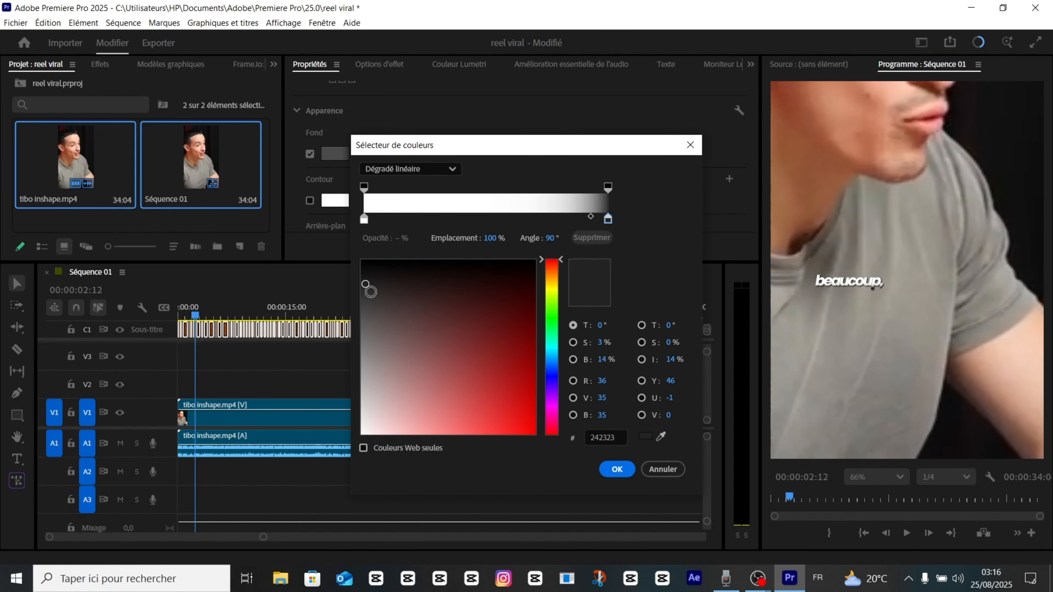
{"action": "left_click", "coordinate": [364, 301]}
{"action": "mouse_move", "coordinate": [365, 301]}
{"action": "left_mouse_down"}
{"action": "mouse_move", "coordinate": [371, 320]}
{"action": "mouse_move", "coordinate": [362, 306]}
{"action": "left_mouse_up"}
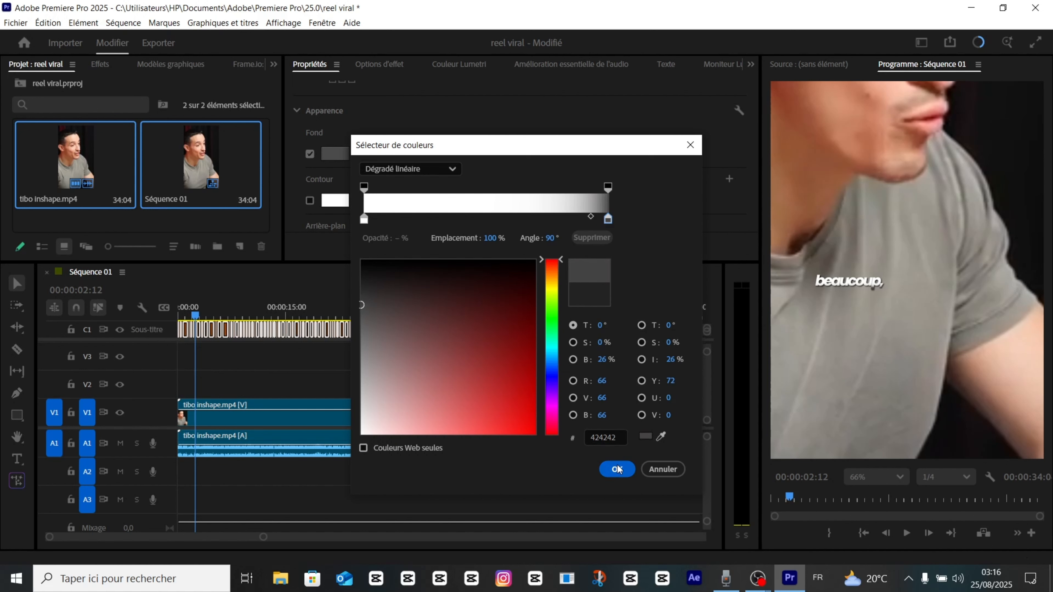
{"action": "left_click", "coordinate": [617, 469]}
{"action": "scroll", "coordinate": [635, 223], "scroll_direction": "up", "scroll_amount": 5}
{"action": "scroll", "coordinate": [573, 212], "scroll_direction": "down", "scroll_amount": 1}
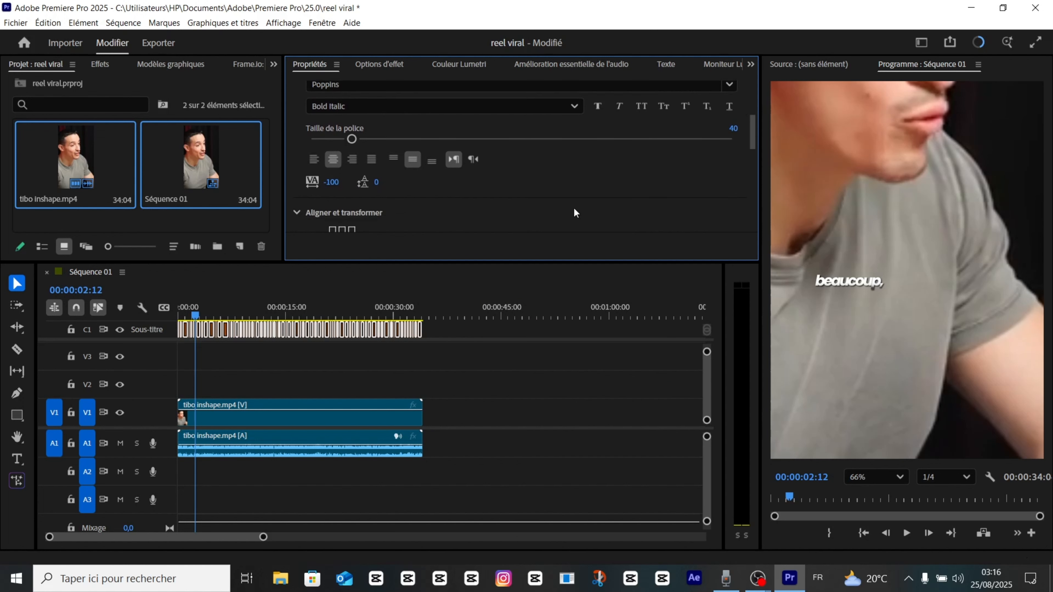
{"action": "scroll", "coordinate": [394, 211], "scroll_direction": "down", "scroll_amount": 3}
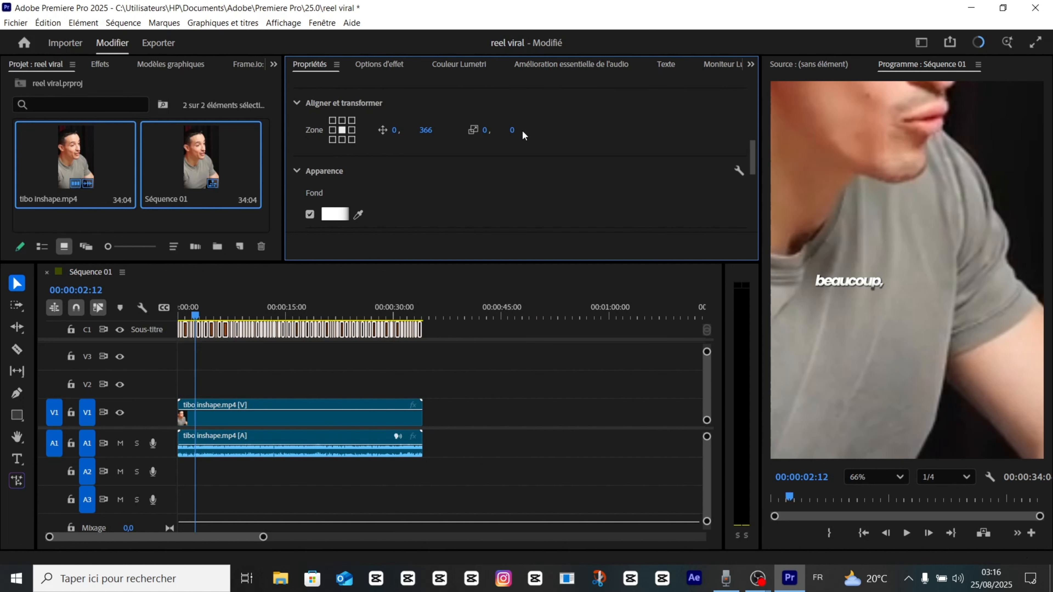
Set the first size value of the captions' text zone to 10 in the alignment settings
{"action": "scroll", "coordinate": [521, 130], "scroll_direction": "down", "scroll_amount": 1}
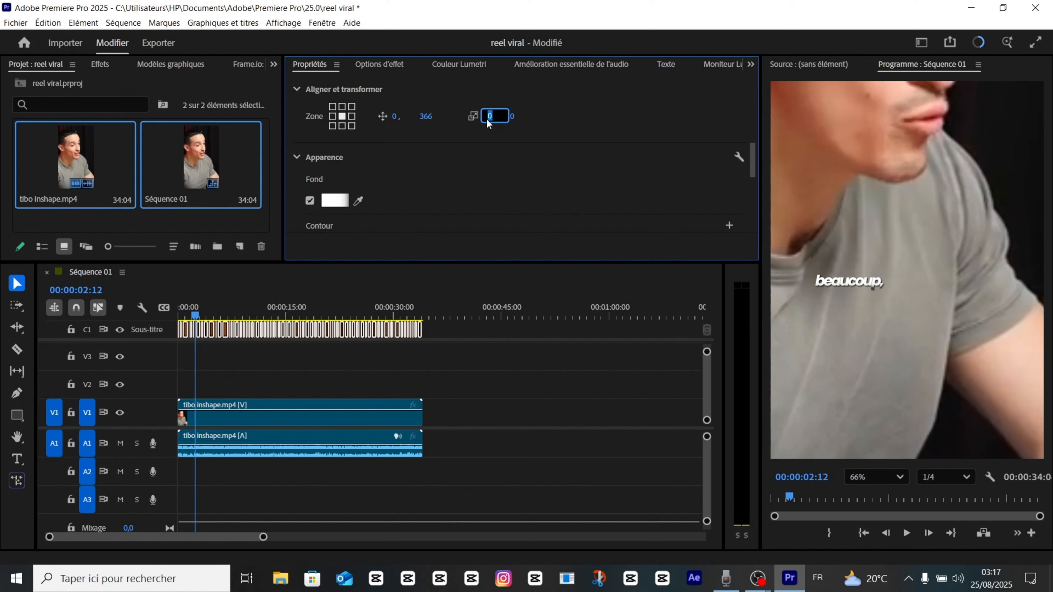
{"action": "type", "text": "10"}
{"action": "scroll", "coordinate": [489, 177], "scroll_direction": "up", "scroll_amount": 6}
{"action": "scroll", "coordinate": [491, 183], "scroll_direction": "up", "scroll_amount": 1}
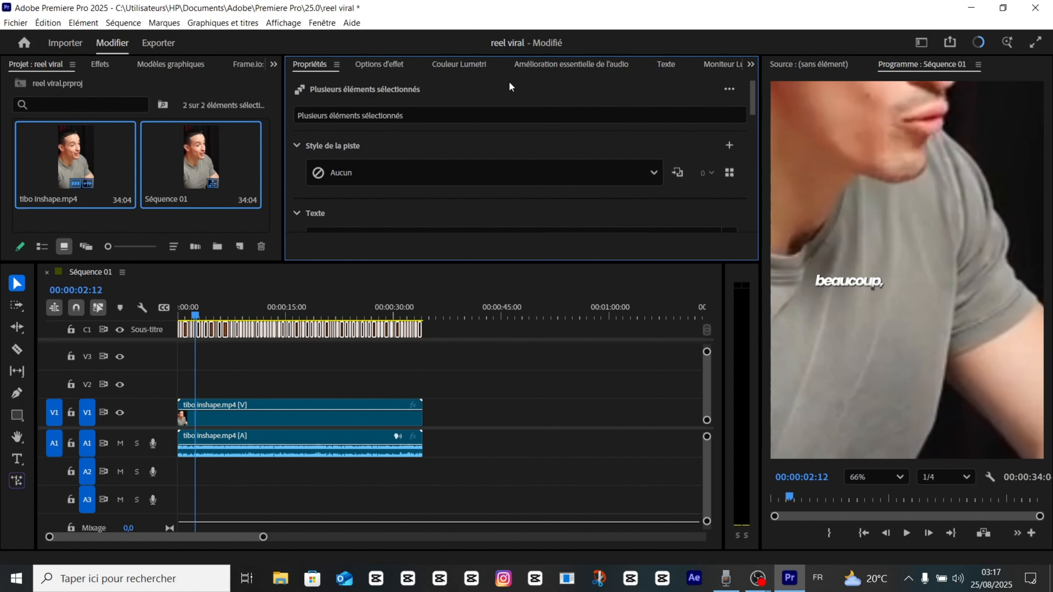
Upgrade all the selected captions to editable graphic clips
{"action": "left_click", "coordinate": [420, 66]}
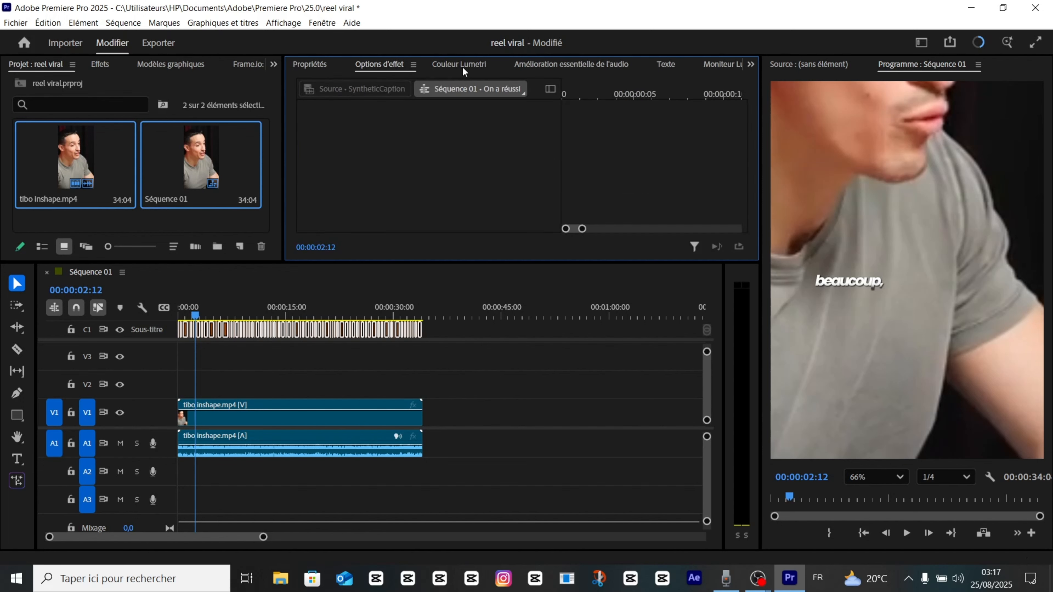
{"action": "left_click", "coordinate": [312, 65]}
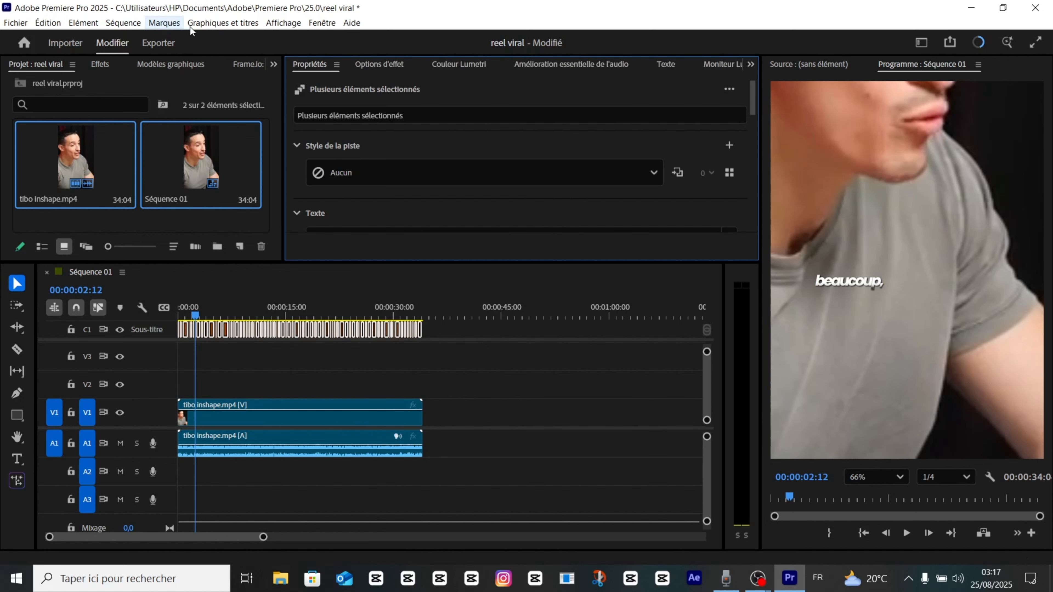
{"action": "left_click", "coordinate": [217, 24]}
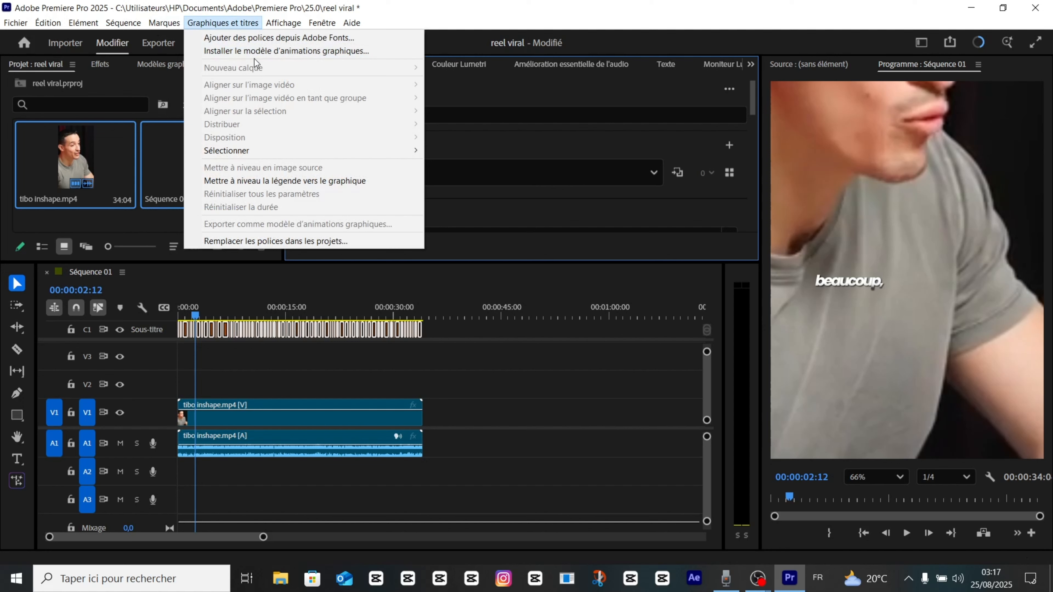
{"action": "left_click", "coordinate": [349, 181]}
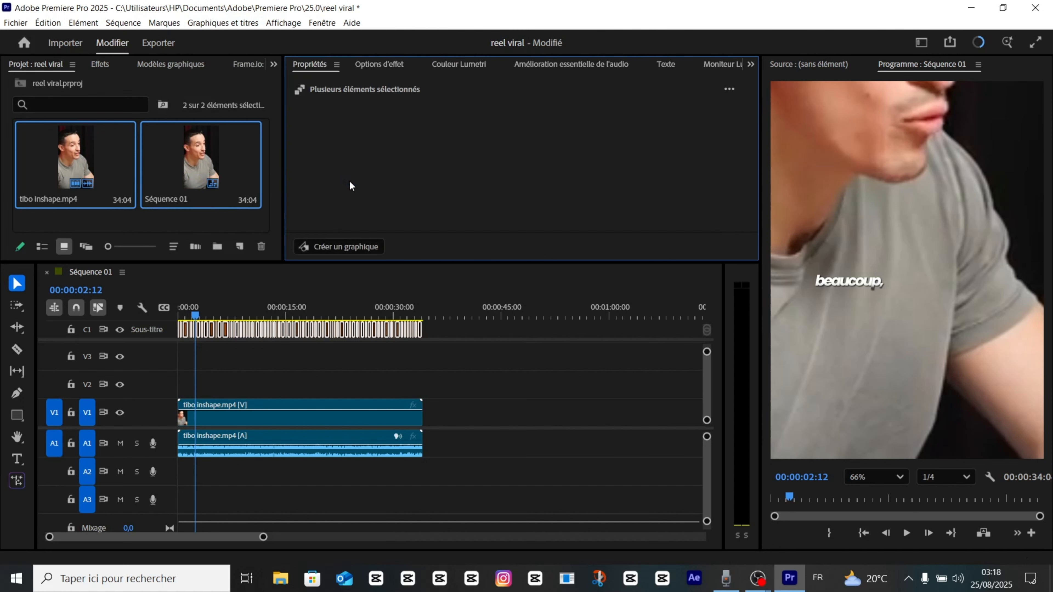
Play the opening graphic captions from the start of the sequence with the whole frame fitted in the program monitor
{"action": "left_click_drag", "start_coordinate": [197, 321], "coordinate": [141, 335]}
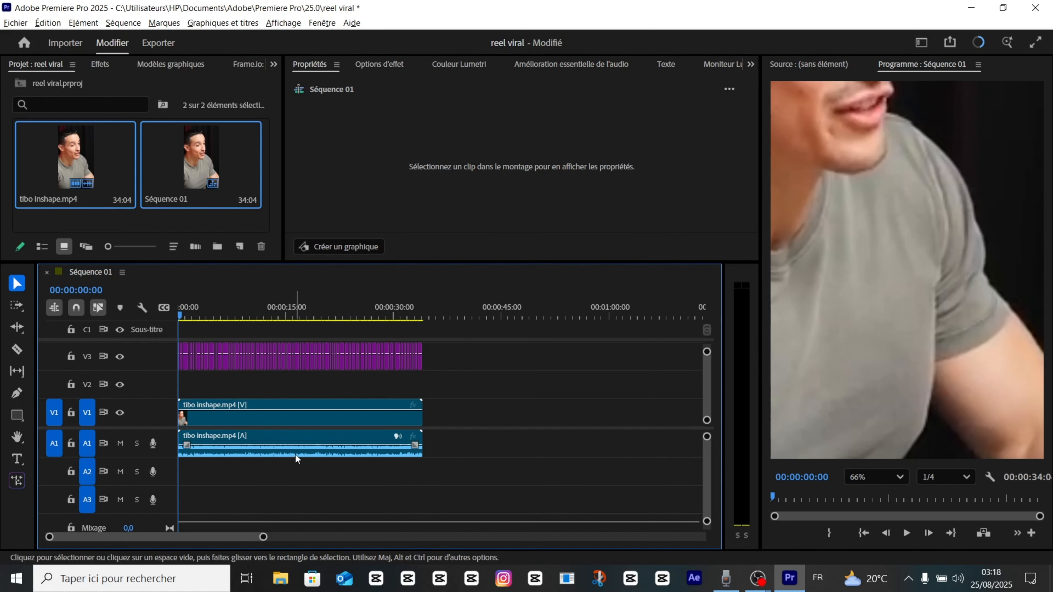
{"action": "scroll", "coordinate": [295, 454], "scroll_direction": "up", "scroll_amount": 5}
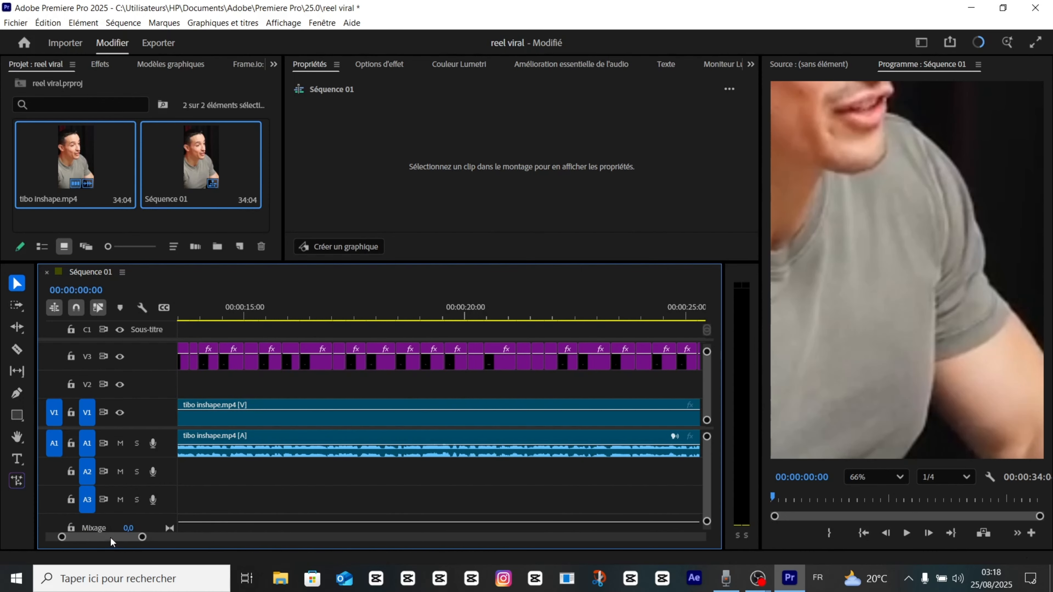
{"action": "left_click_drag", "start_coordinate": [110, 537], "coordinate": [98, 537]}
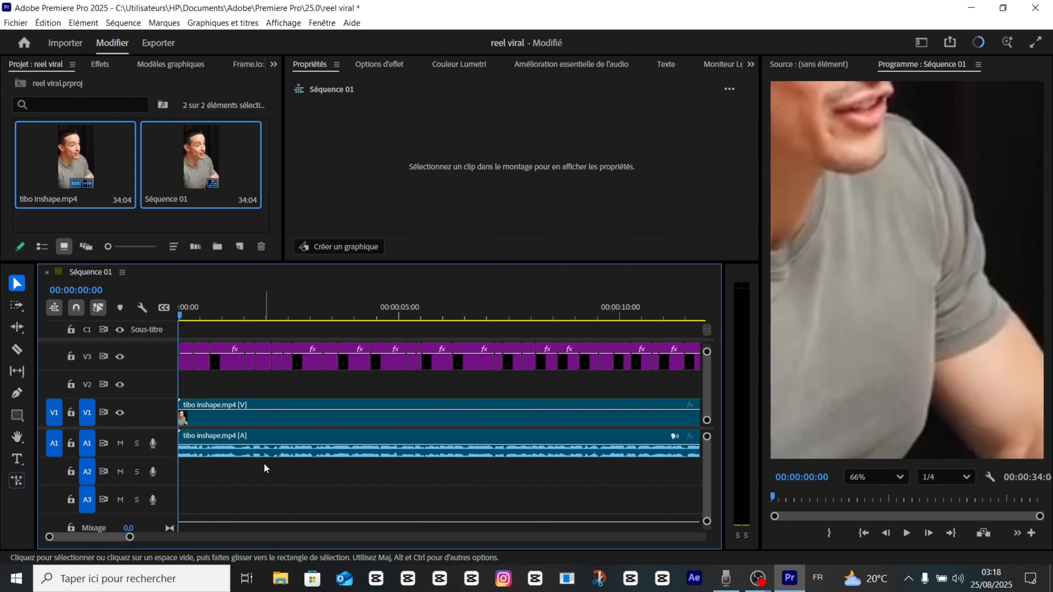
{"action": "scroll", "coordinate": [230, 409], "scroll_direction": "up", "scroll_amount": 5}
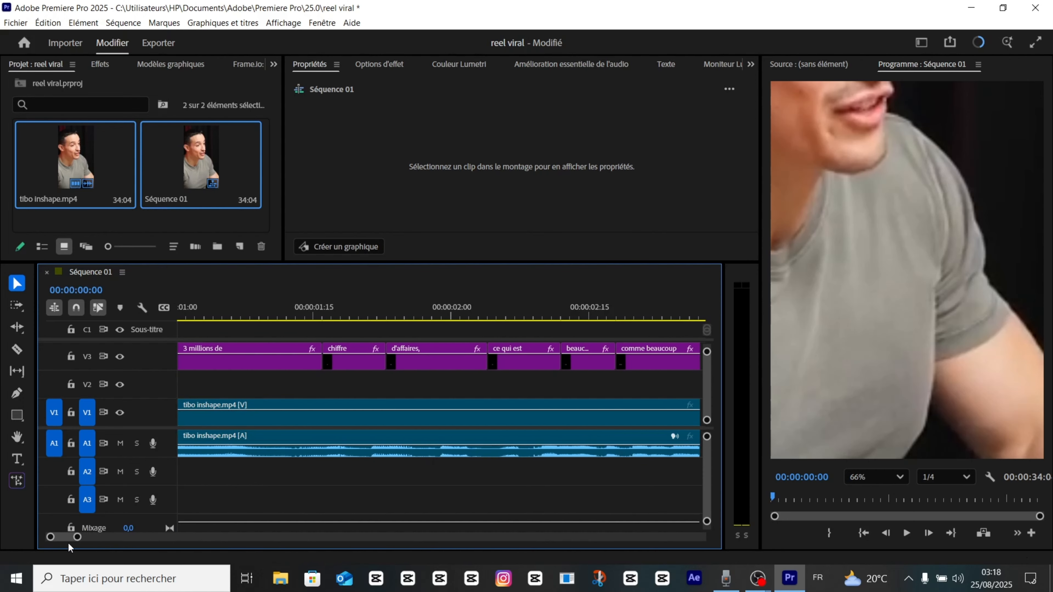
{"action": "key", "text": "space"}
{"action": "key", "text": "space"}
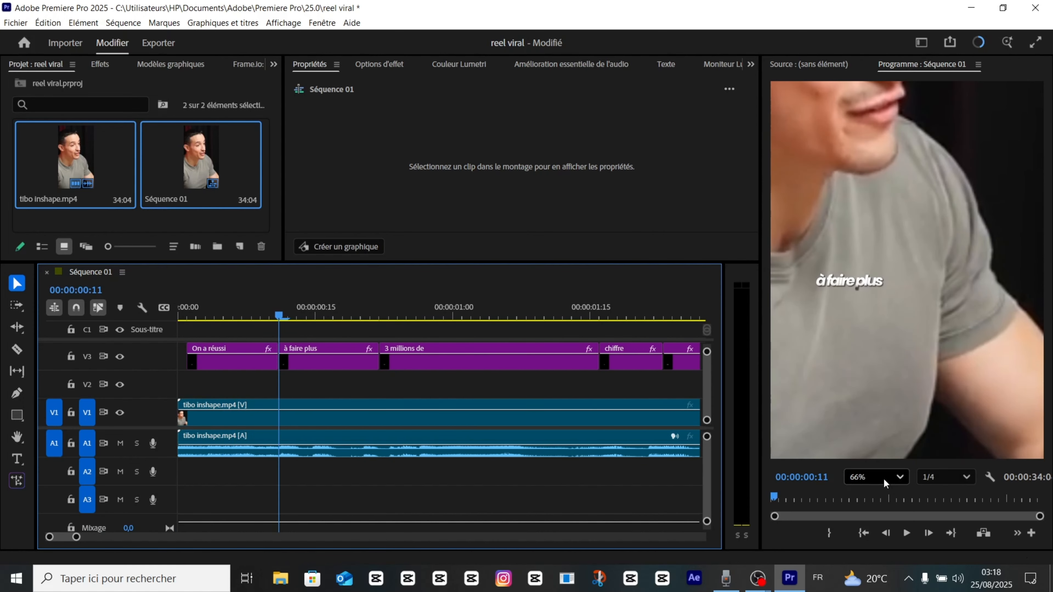
{"action": "left_click", "coordinate": [883, 479]}
{"action": "left_click", "coordinate": [875, 284]}
{"action": "key", "text": "space"}
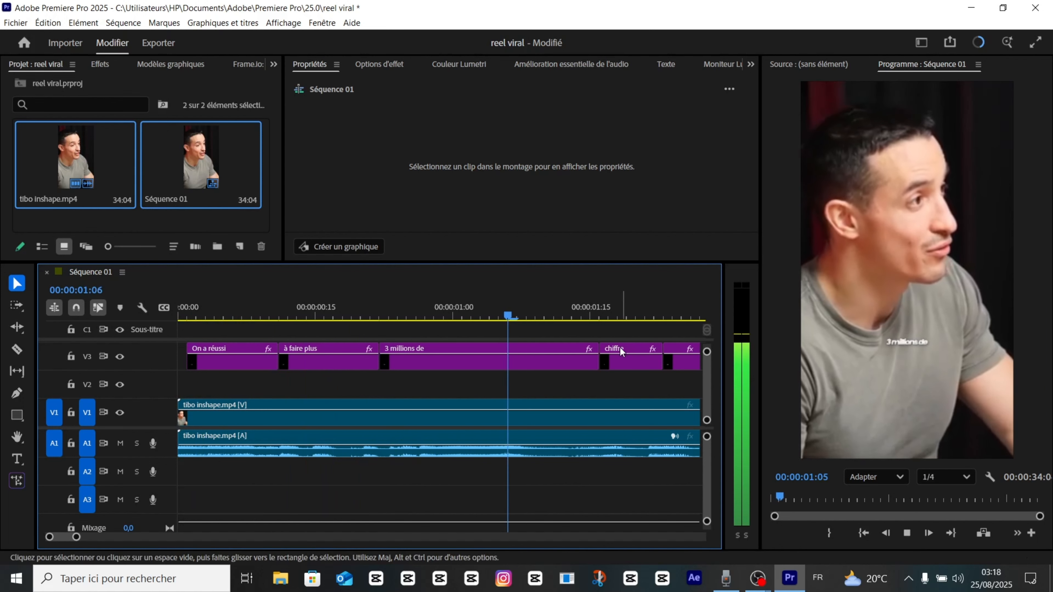
{"action": "key", "text": "space"}
Extend the start of the "On a réussi" clip on V3 back to the beginning of the sequence
{"action": "scroll", "coordinate": [310, 360], "scroll_direction": "up", "scroll_amount": 1}
{"action": "left_click_drag", "start_coordinate": [64, 539], "coordinate": [42, 541]}
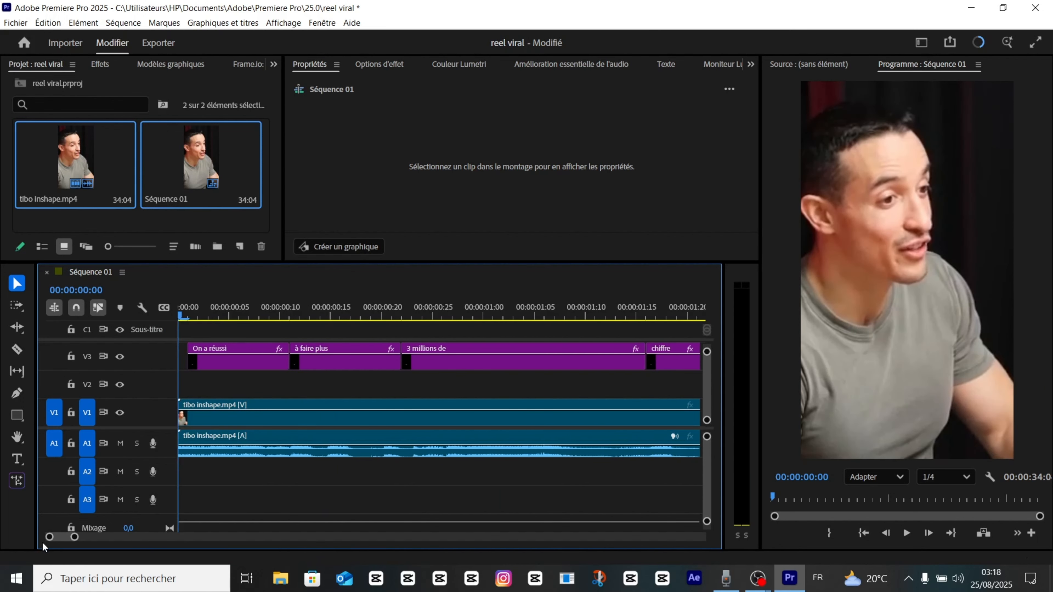
{"action": "left_click_drag", "start_coordinate": [188, 359], "coordinate": [178, 359]}
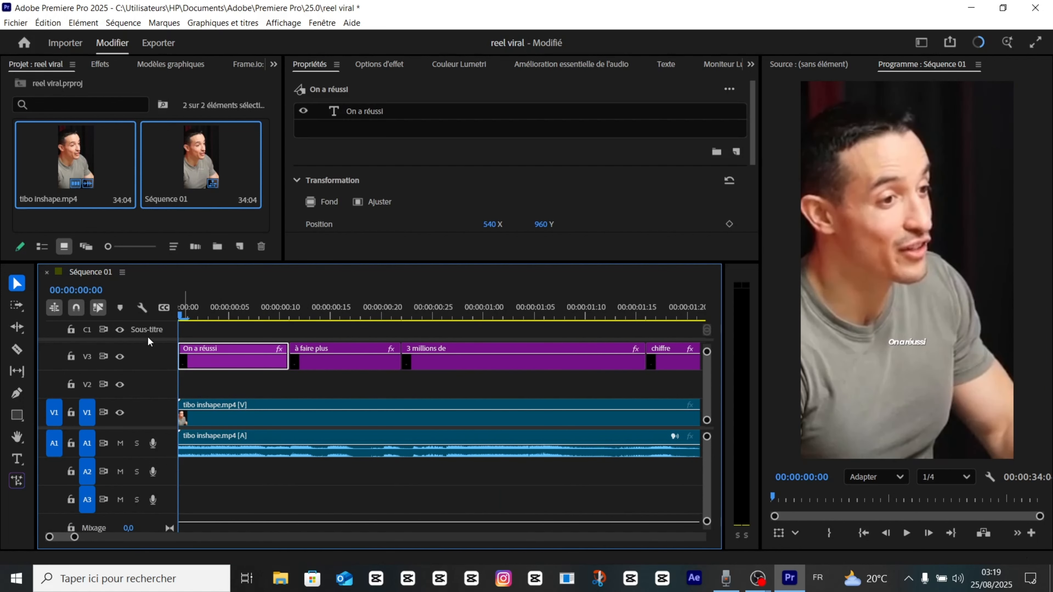
{"action": "right_click", "coordinate": [159, 330]}
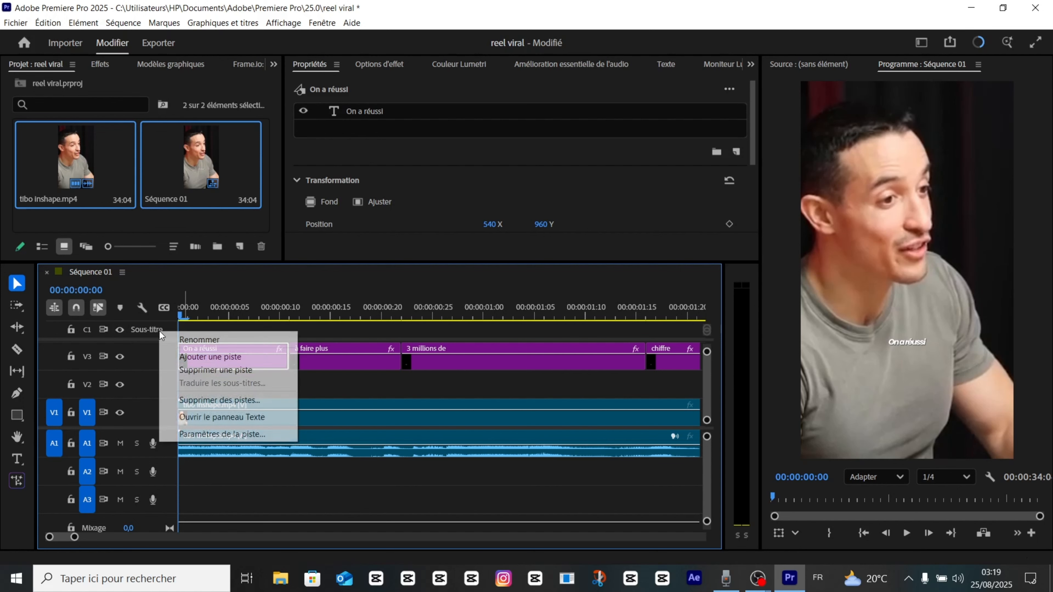
{"action": "left_click", "coordinate": [230, 361]}
{"action": "key", "text": "Escape"}
Add three video tracks, V4, V5 and V6, above the caption graphics on V3
{"action": "right_click", "coordinate": [149, 352]}
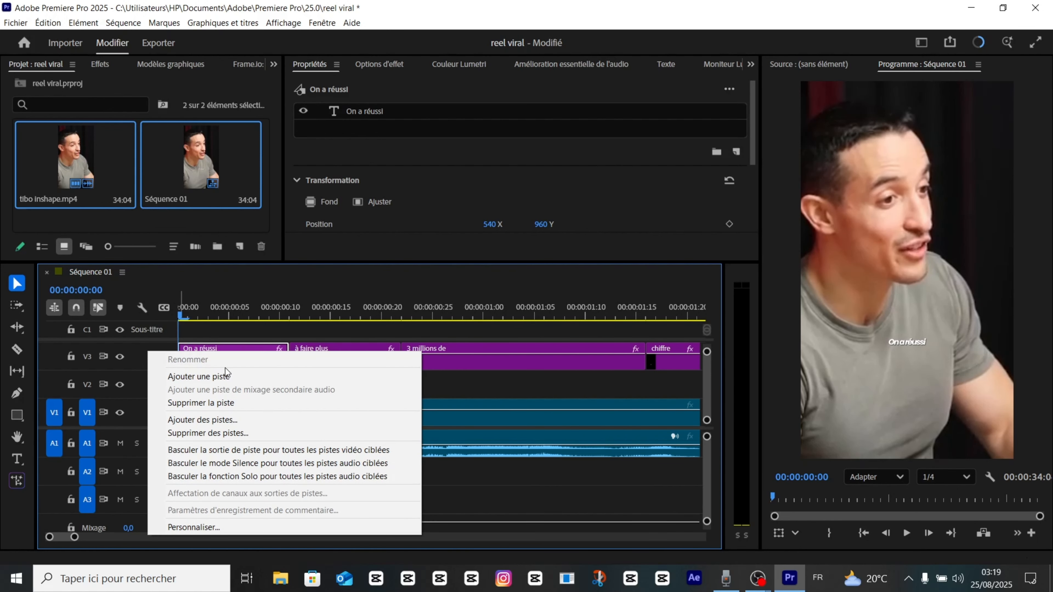
{"action": "left_click", "coordinate": [261, 375]}
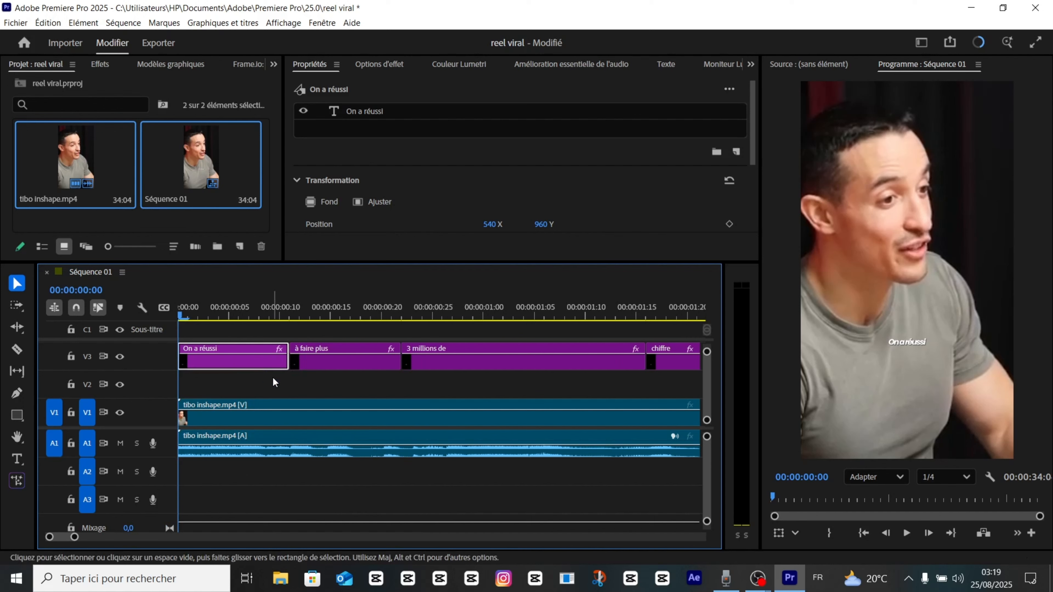
{"action": "right_click", "coordinate": [158, 359]}
{"action": "left_click", "coordinate": [249, 387]}
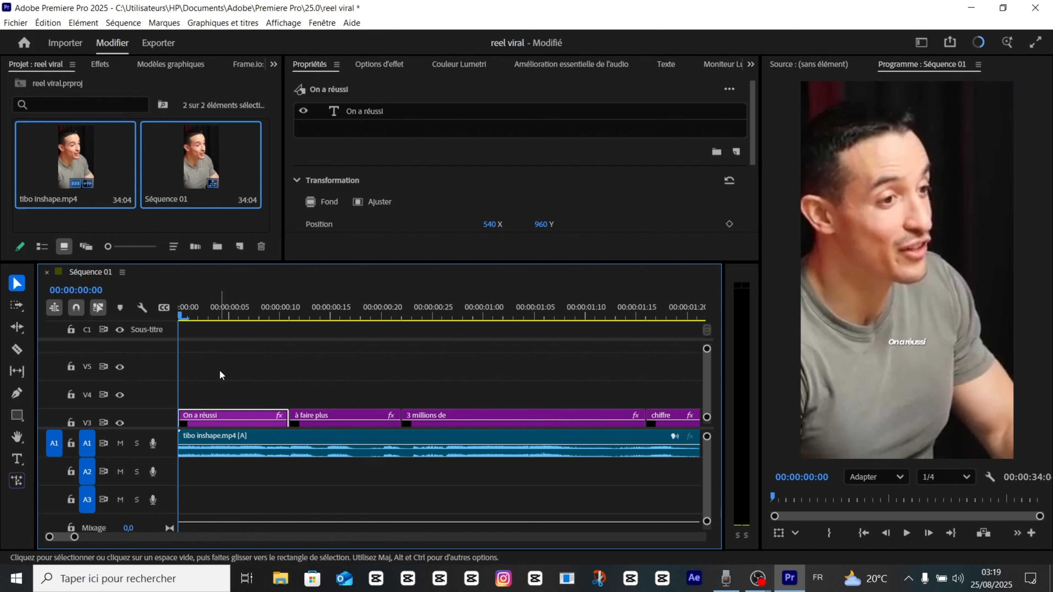
{"action": "right_click", "coordinate": [156, 368]}
{"action": "left_click", "coordinate": [235, 388]}
{"action": "scroll", "coordinate": [237, 357], "scroll_direction": "down", "scroll_amount": 2}
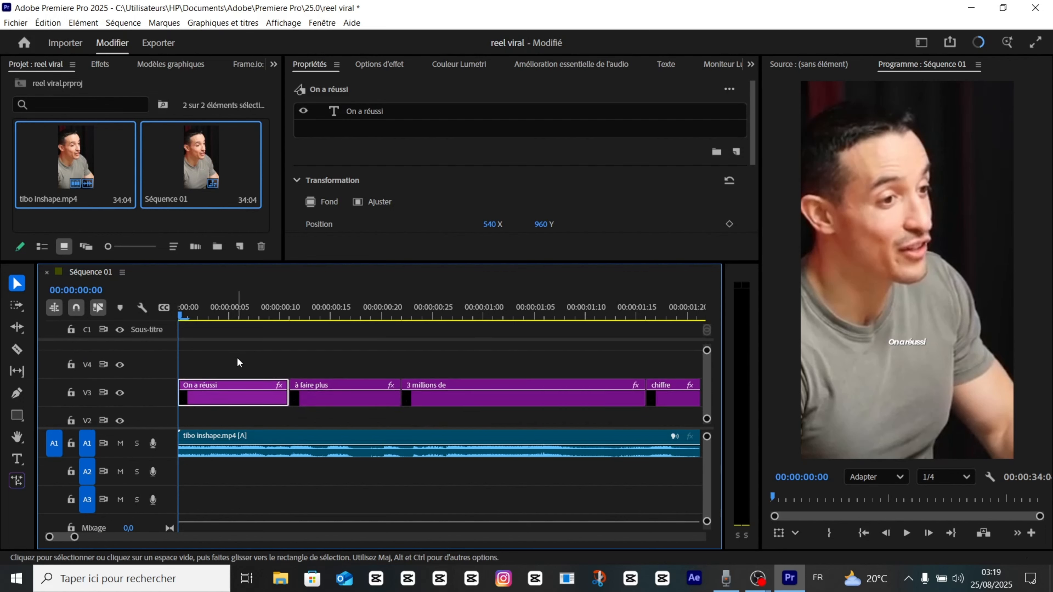
{"action": "scroll", "coordinate": [237, 358], "scroll_direction": "up", "scroll_amount": 1}
{"action": "scroll", "coordinate": [204, 361], "scroll_direction": "up", "scroll_amount": 1}
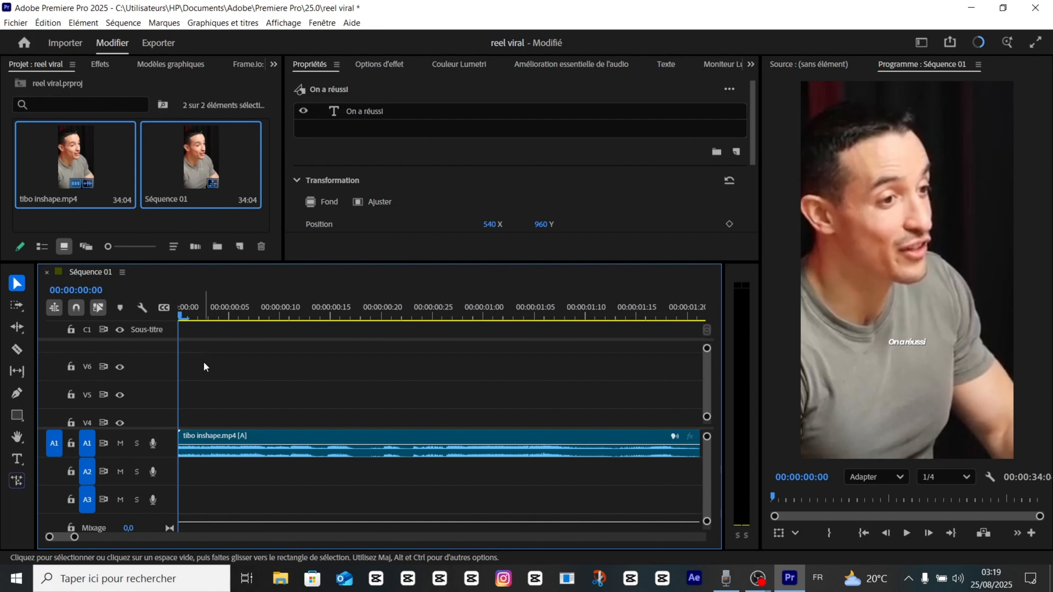
Try duplicating the "On a réussi" clip onto track V4 directly above the original, and undo the copy
{"action": "scroll", "coordinate": [209, 366], "scroll_direction": "right", "scroll_amount": 2}
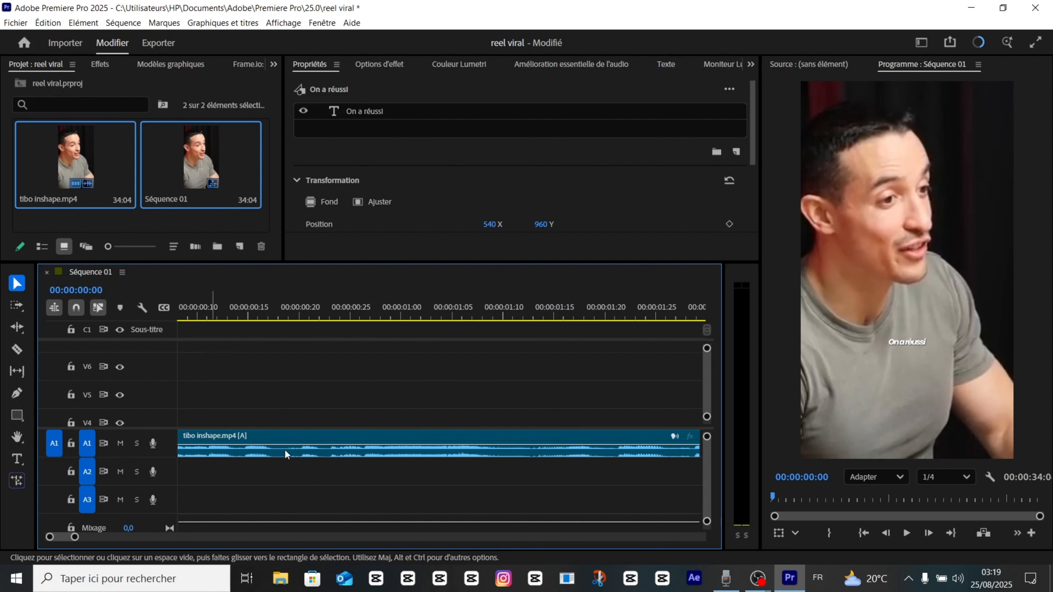
{"action": "left_click_drag", "start_coordinate": [62, 536], "coordinate": [57, 536]}
{"action": "scroll", "coordinate": [213, 368], "scroll_direction": "down", "scroll_amount": 2}
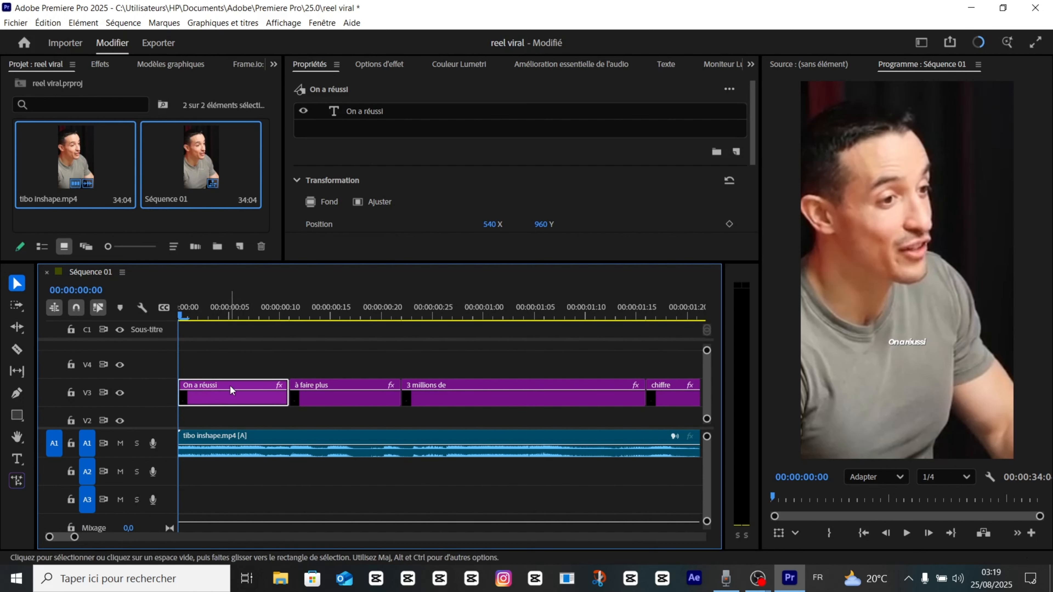
{"action": "left_click_drag", "start_coordinate": [221, 383], "coordinate": [212, 366]}
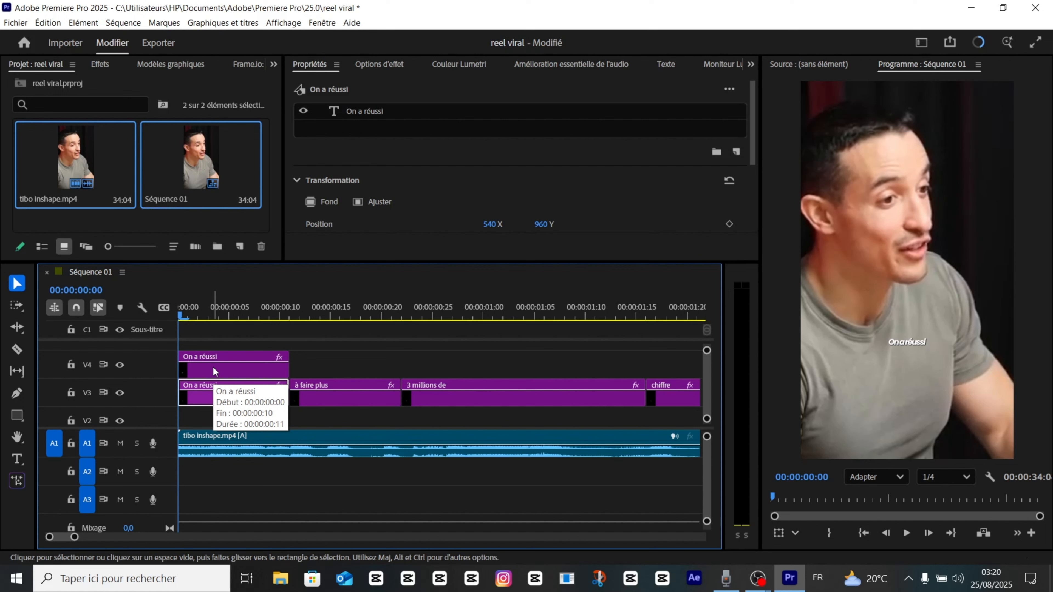
{"action": "key", "text": "ctrl+z"}
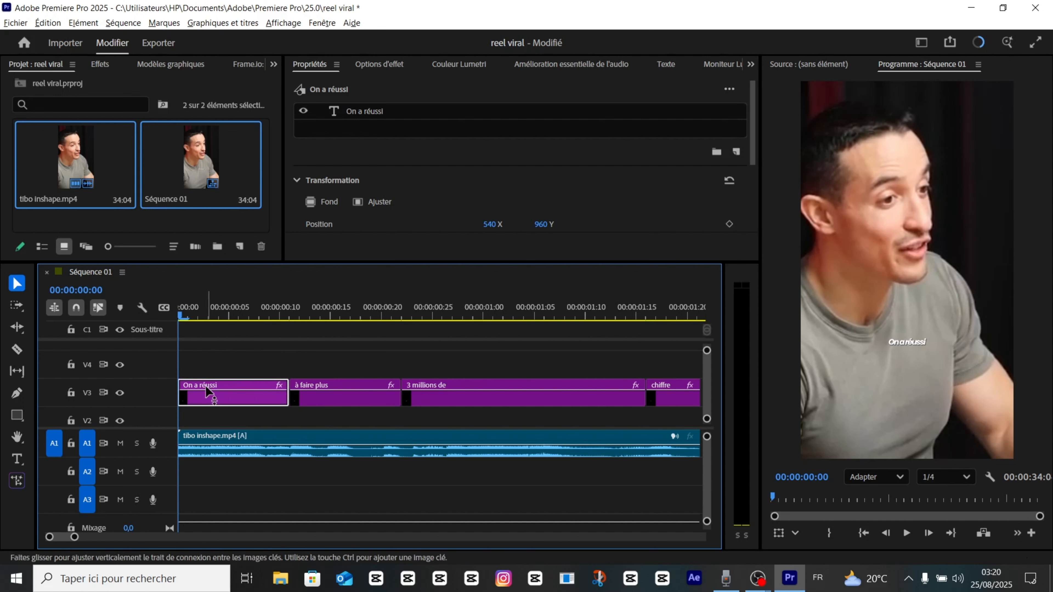
Duplicate the "On a réussi" clip onto V4, starting about four frames in and ending level with the original
{"action": "key", "text": "alt"}
{"action": "left_click_drag", "start_coordinate": [196, 399], "coordinate": [250, 369]}
{"action": "left_click_drag", "start_coordinate": [239, 372], "coordinate": [219, 372]}
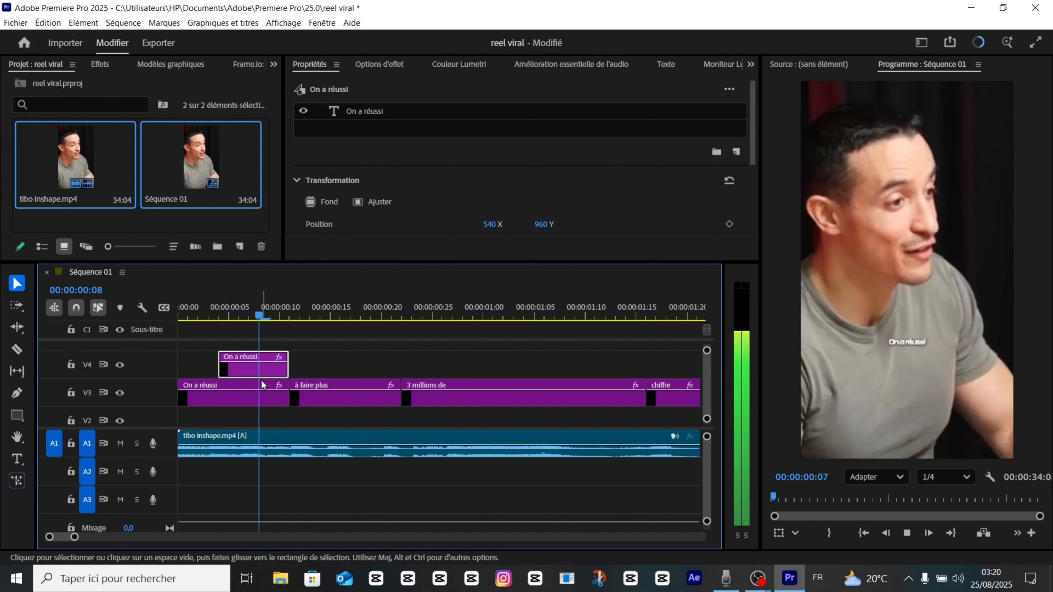
Edit the original caption on V3 to read "On a" and its copy on V4 to read "réussi" with the Type tool
{"action": "key", "text": "Right"}
{"action": "left_click", "coordinate": [223, 396]}
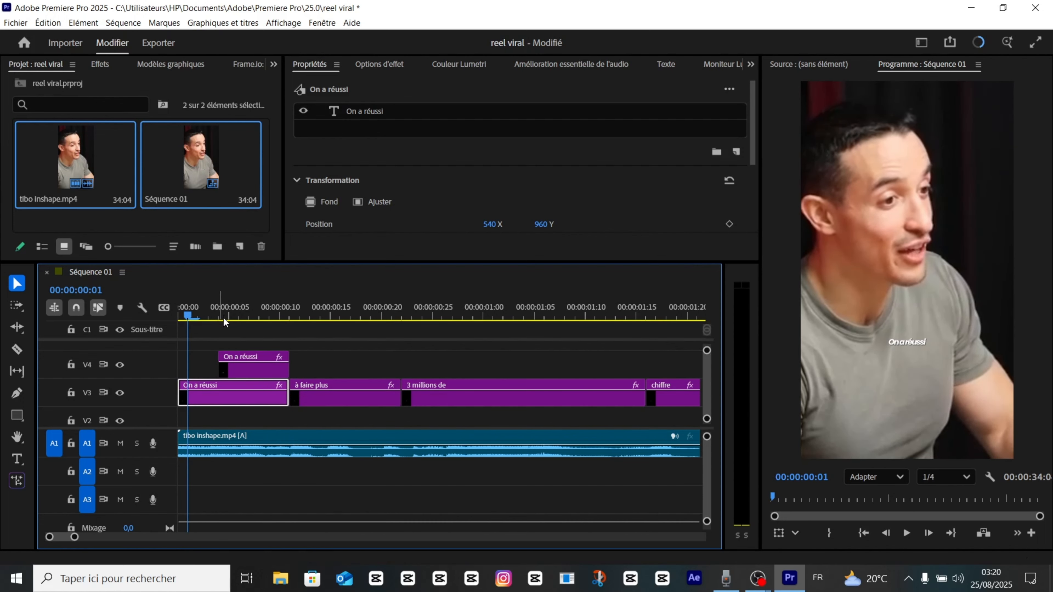
{"action": "key", "text": "t"}
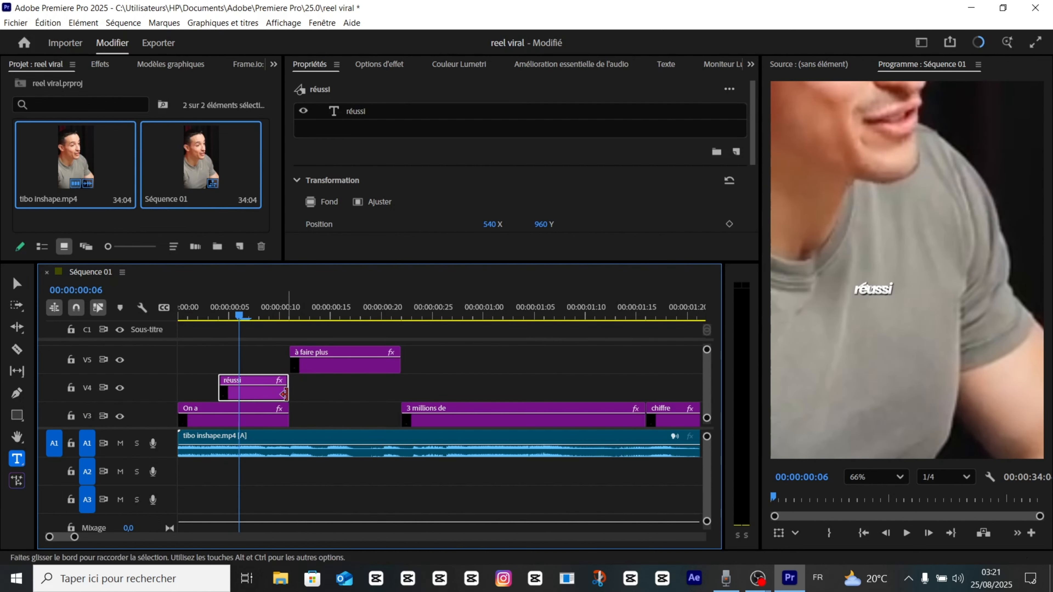
Extend the "réussi" clip on V4 and the "On a" clip on V3 to the end of "à faire plus"
{"action": "left_click_drag", "start_coordinate": [284, 394], "coordinate": [400, 394]}
{"action": "scroll", "coordinate": [292, 411], "scroll_direction": "right", "scroll_amount": 2}
{"action": "scroll", "coordinate": [293, 411], "scroll_direction": "left", "scroll_amount": 2}
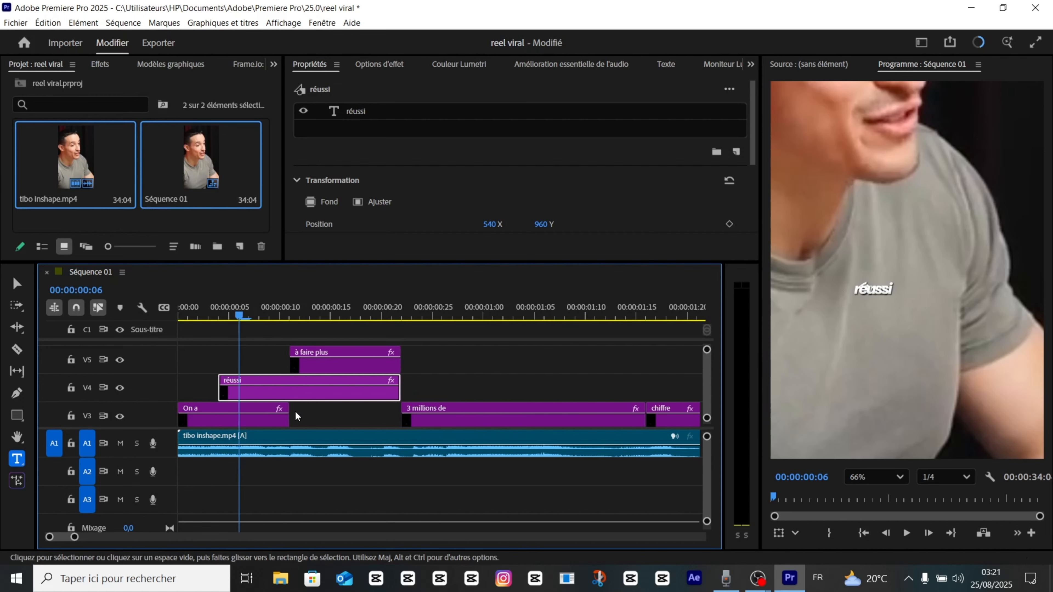
{"action": "left_click_drag", "start_coordinate": [285, 421], "coordinate": [396, 419]}
Duplicate the "à faire plus" clip from V5 onto V6, starting at about 00:00:00:15 and ending level with the original
{"action": "scroll", "coordinate": [334, 394], "scroll_direction": "down", "scroll_amount": 2}
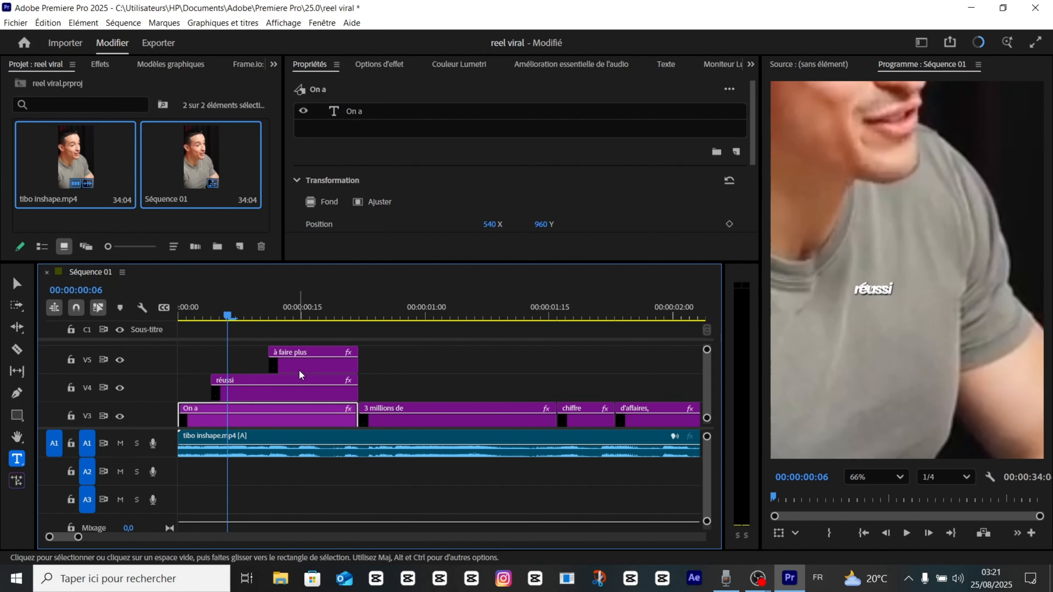
{"action": "scroll", "coordinate": [323, 389], "scroll_direction": "up", "scroll_amount": 2}
{"action": "left_click", "coordinate": [308, 386]}
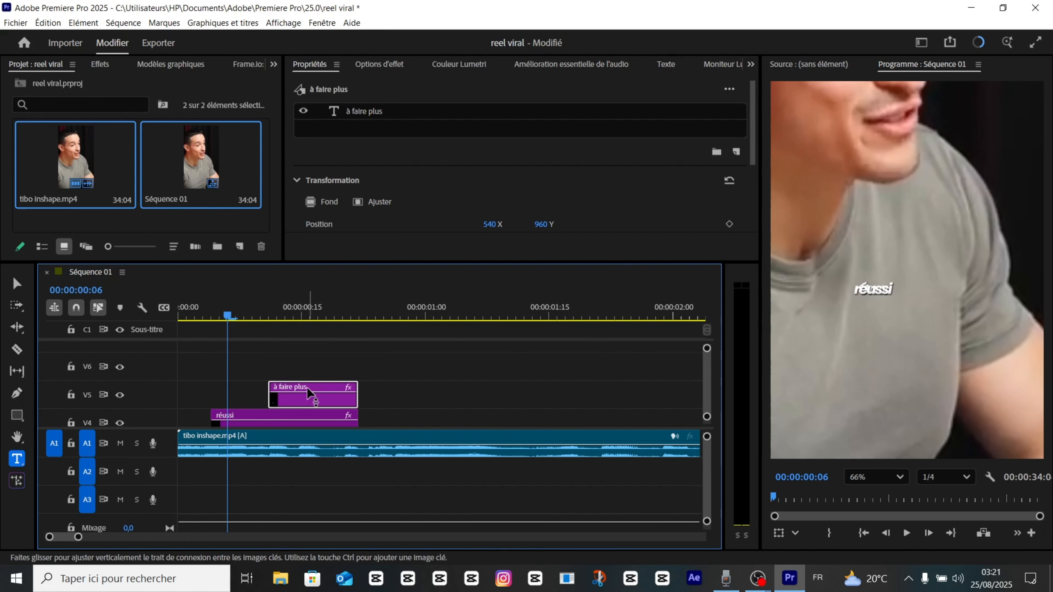
{"action": "mouse_move", "coordinate": [308, 386]}
{"action": "left_mouse_down"}
{"action": "mouse_move", "coordinate": [308, 360]}
{"action": "mouse_move", "coordinate": [302, 368]}
{"action": "left_mouse_up"}
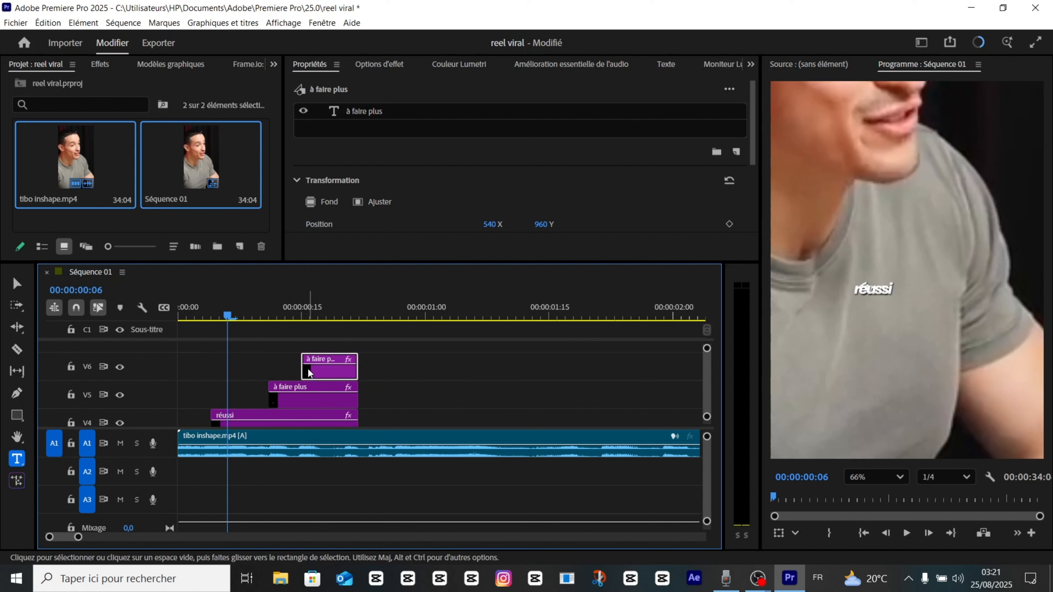
Edit the V5 caption to read "à faire" and its copy on V6 to read "plus", hiding track V4 for visibility
{"action": "left_click", "coordinate": [289, 403]}
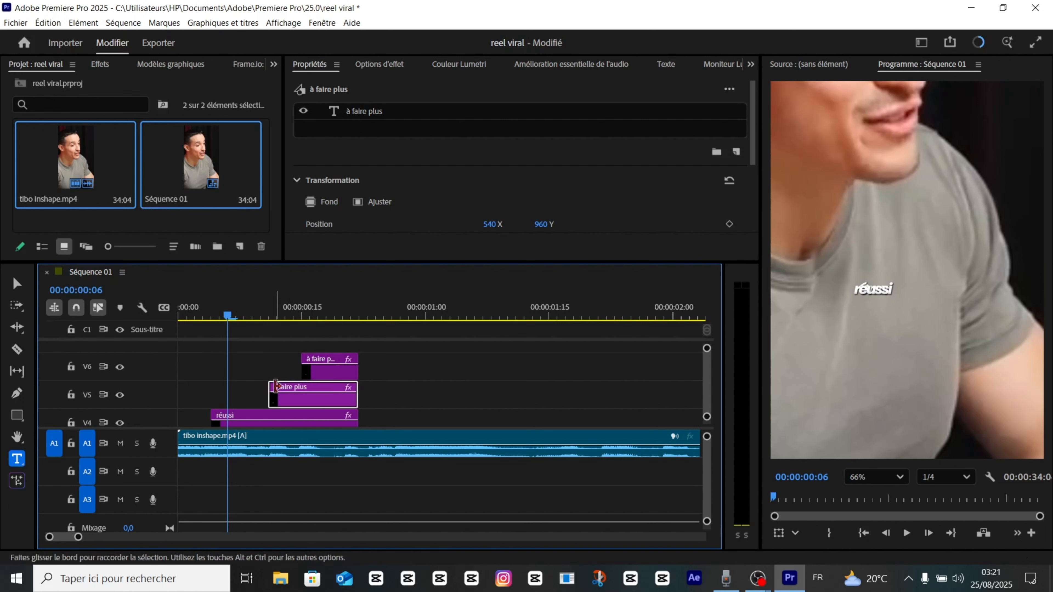
{"action": "left_click_drag", "start_coordinate": [228, 314], "coordinate": [293, 373]}
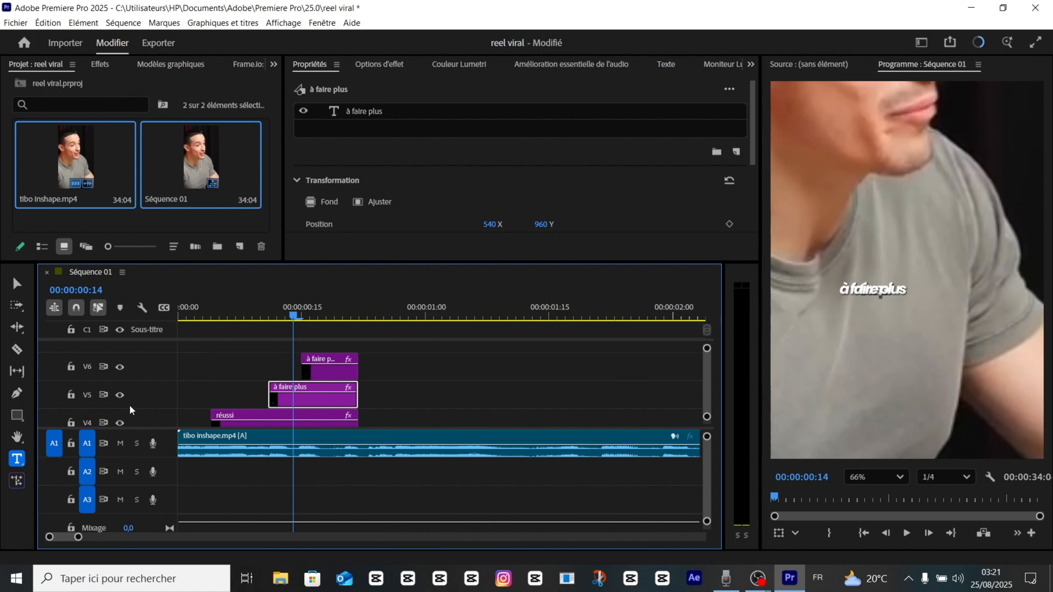
{"action": "scroll", "coordinate": [323, 415], "scroll_direction": "down", "scroll_amount": 3}
{"action": "left_click", "coordinate": [119, 388]}
{"action": "scroll", "coordinate": [299, 386], "scroll_direction": "up", "scroll_amount": 2}
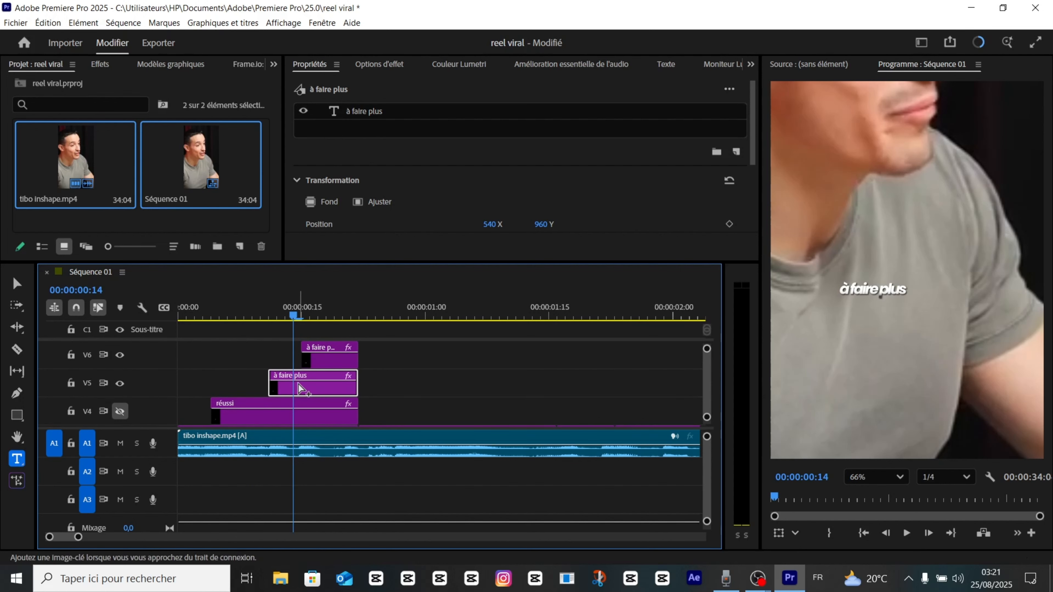
{"action": "double_click", "coordinate": [903, 291]}
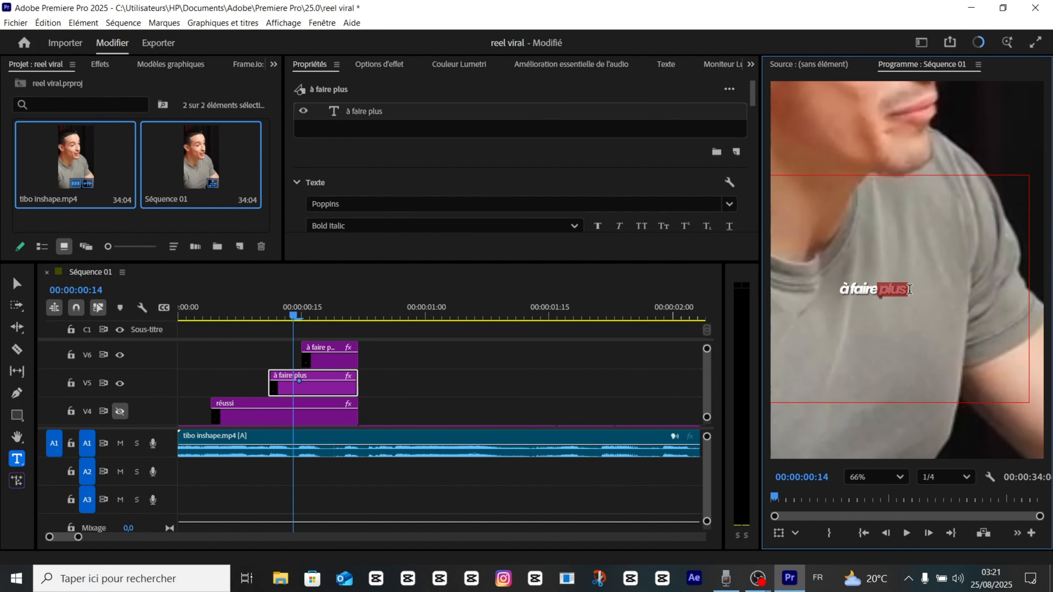
{"action": "key", "text": "BackSpace"}
{"action": "left_click", "coordinate": [334, 348]}
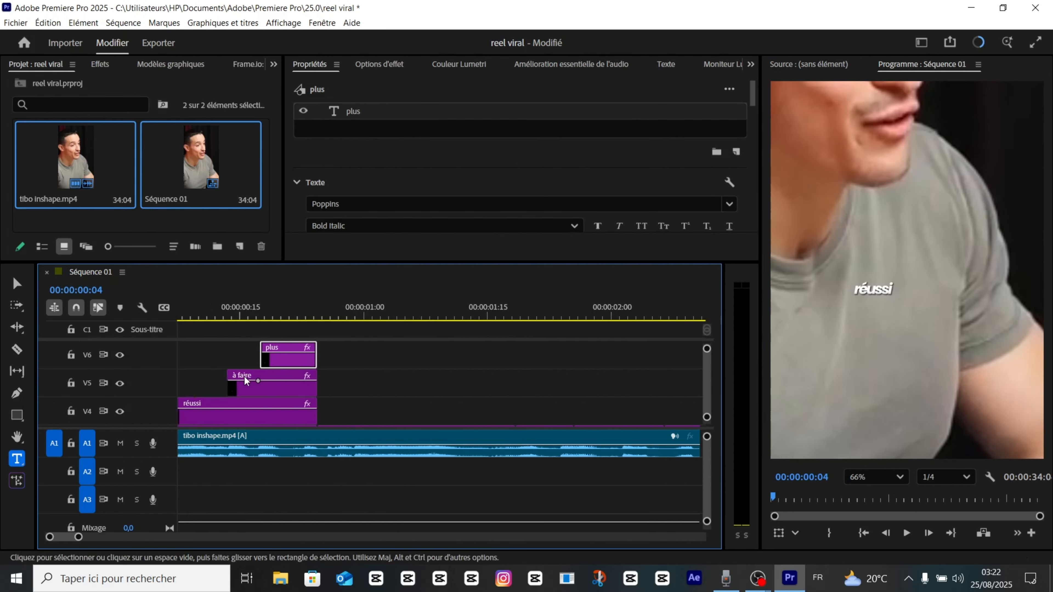
Duplicate the "3 millions de" clip from V3 onto V4, starting at about 00:00:00:23
{"action": "scroll", "coordinate": [248, 381], "scroll_direction": "left", "scroll_amount": 1}
{"action": "scroll", "coordinate": [251, 381], "scroll_direction": "down", "scroll_amount": 3}
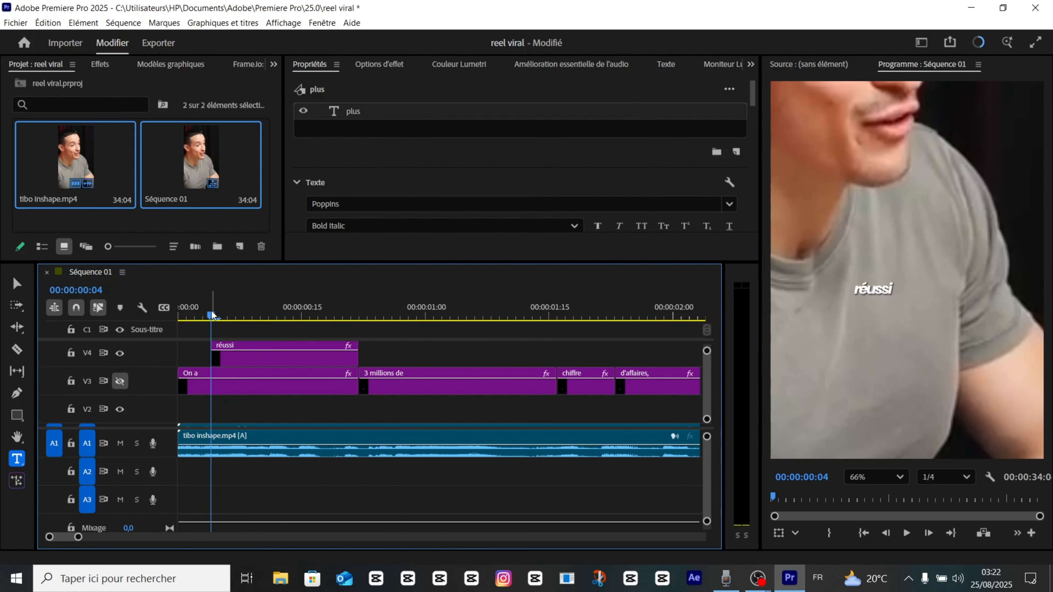
{"action": "left_click_drag", "start_coordinate": [212, 315], "coordinate": [138, 332]}
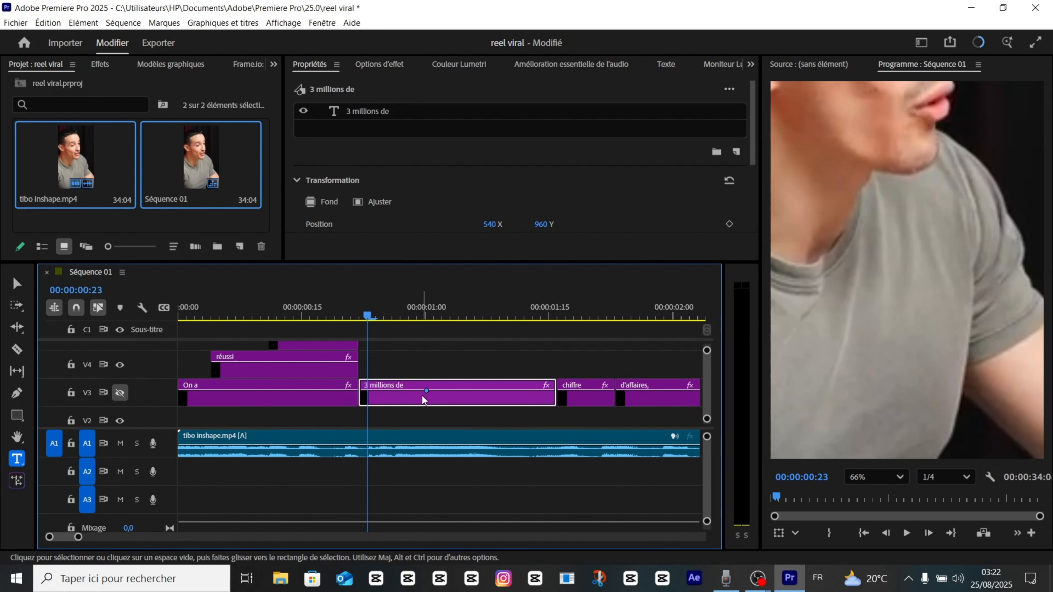
{"action": "left_click_drag", "start_coordinate": [410, 387], "coordinate": [418, 359]}
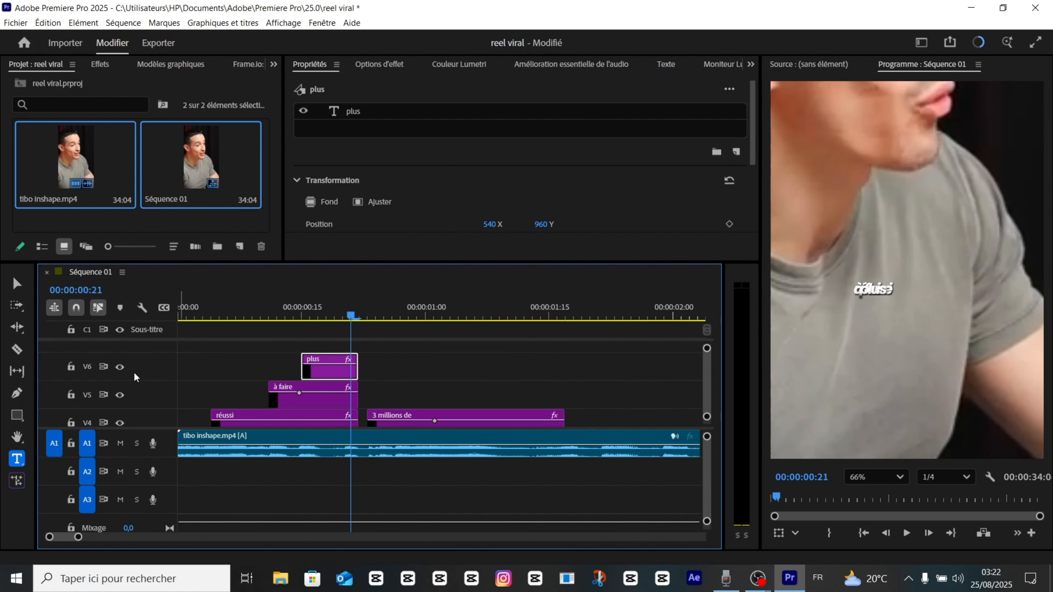
Hide tracks V3 to V5, edit the "plus" caption on V6 to read "plus de" and check its timing against the audio
{"action": "scroll", "coordinate": [250, 372], "scroll_direction": "down", "scroll_amount": 2}
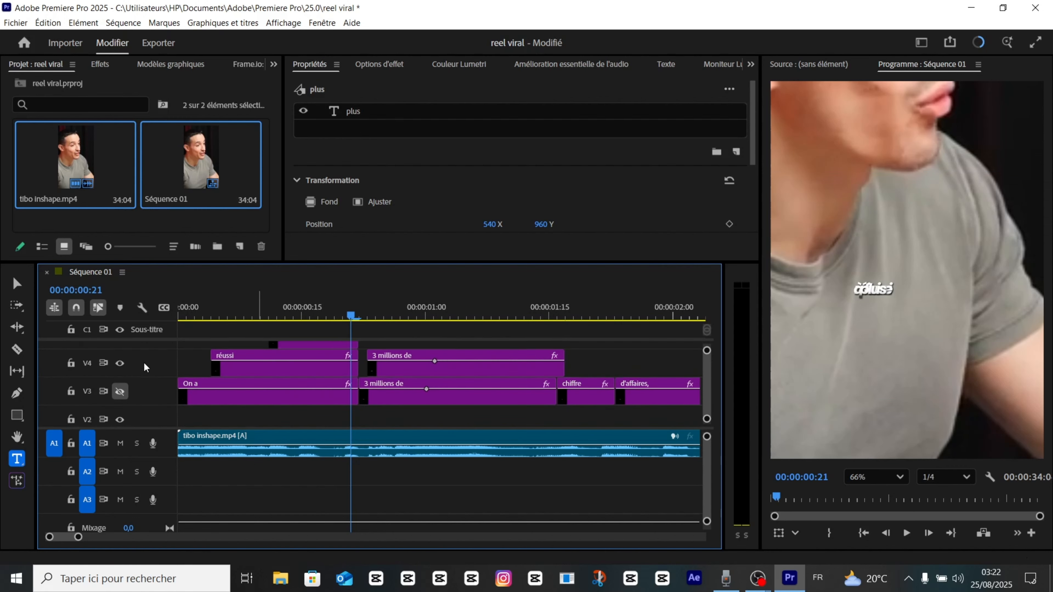
{"action": "scroll", "coordinate": [124, 375], "scroll_direction": "up", "scroll_amount": 1}
{"action": "left_click", "coordinate": [121, 348]}
{"action": "scroll", "coordinate": [286, 374], "scroll_direction": "up", "scroll_amount": 1}
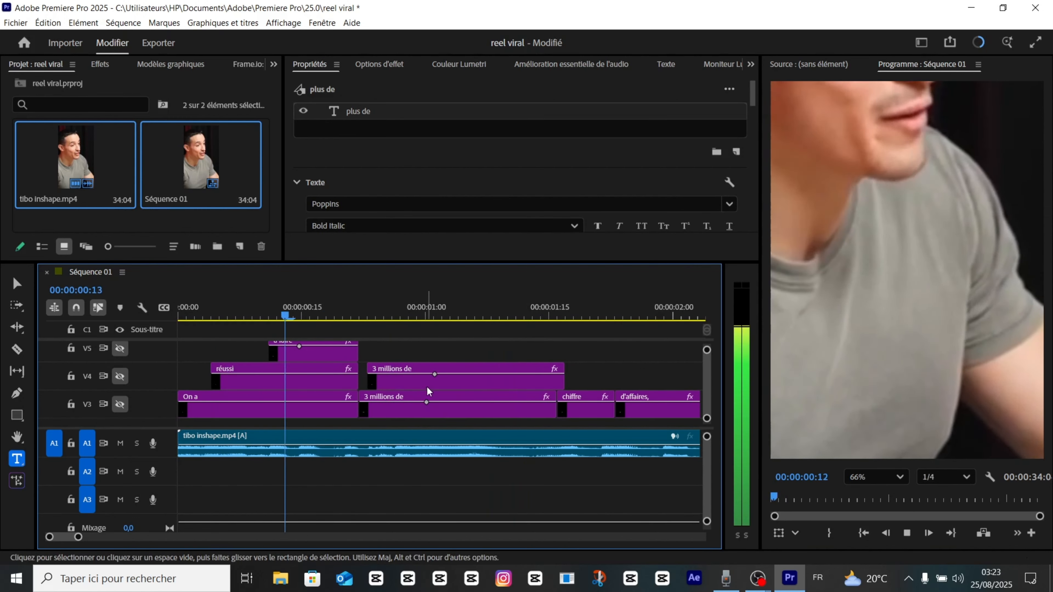
{"action": "key", "text": "space"}
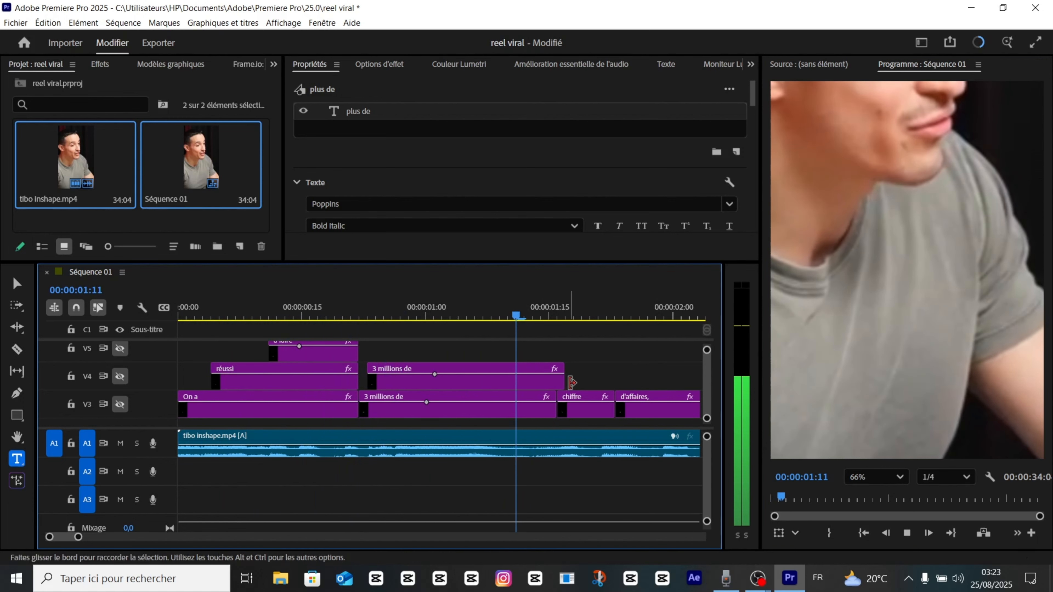
Add a new video track above V6
{"action": "scroll", "coordinate": [572, 383], "scroll_direction": "down", "scroll_amount": 3}
{"action": "scroll", "coordinate": [254, 353], "scroll_direction": "up", "scroll_amount": 2}
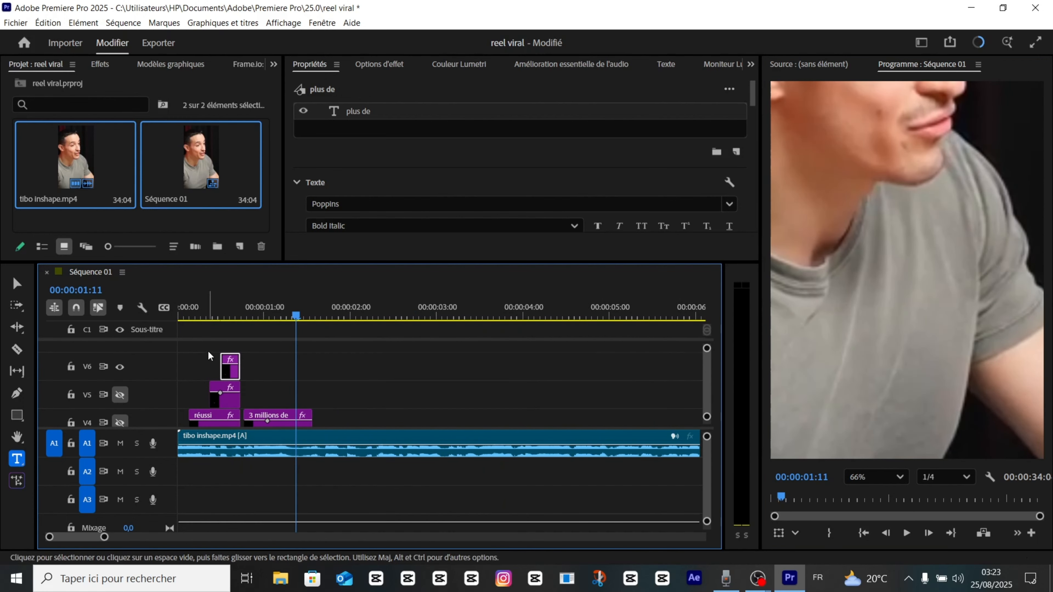
{"action": "right_click", "coordinate": [201, 357]}
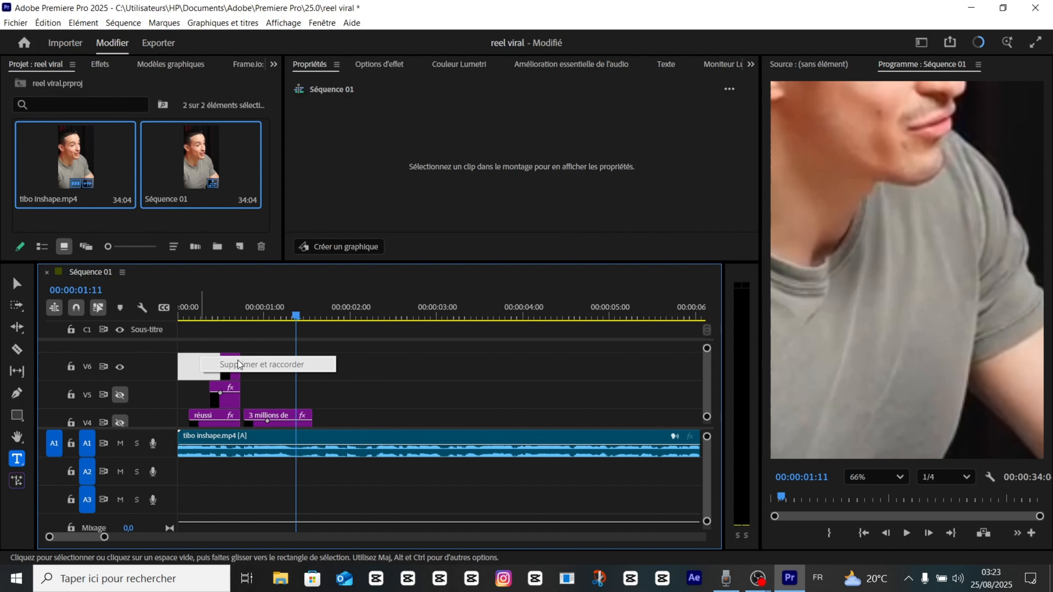
{"action": "left_click", "coordinate": [147, 360]}
{"action": "right_click", "coordinate": [152, 359]}
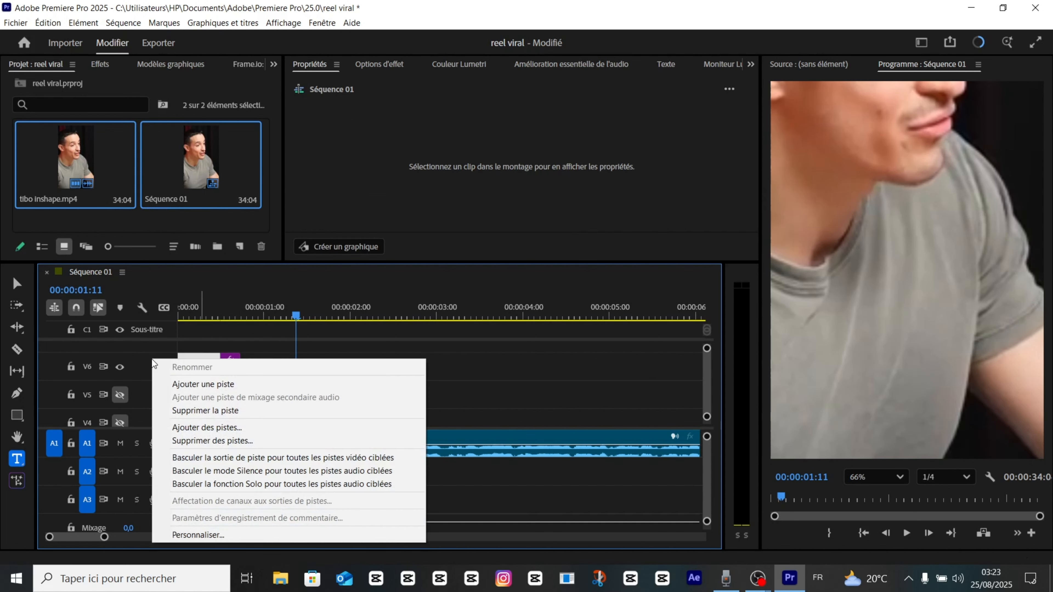
{"action": "left_click", "coordinate": [232, 385]}
Duplicate the "3 millions de" clip from V3 onto V7, aligned with the original
{"action": "scroll", "coordinate": [261, 380], "scroll_direction": "up", "scroll_amount": 2}
{"action": "left_click", "coordinate": [278, 379]}
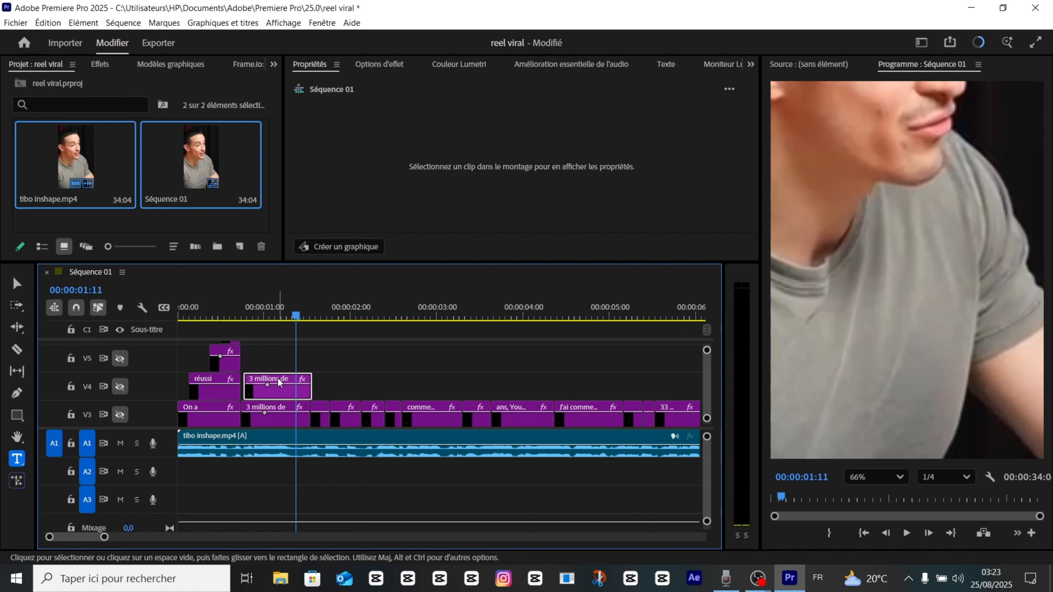
{"action": "mouse_move", "coordinate": [279, 382]}
{"action": "left_mouse_down"}
{"action": "mouse_move", "coordinate": [277, 365]}
{"action": "mouse_move", "coordinate": [242, 365]}
{"action": "mouse_move", "coordinate": [288, 382]}
{"action": "left_mouse_up"}
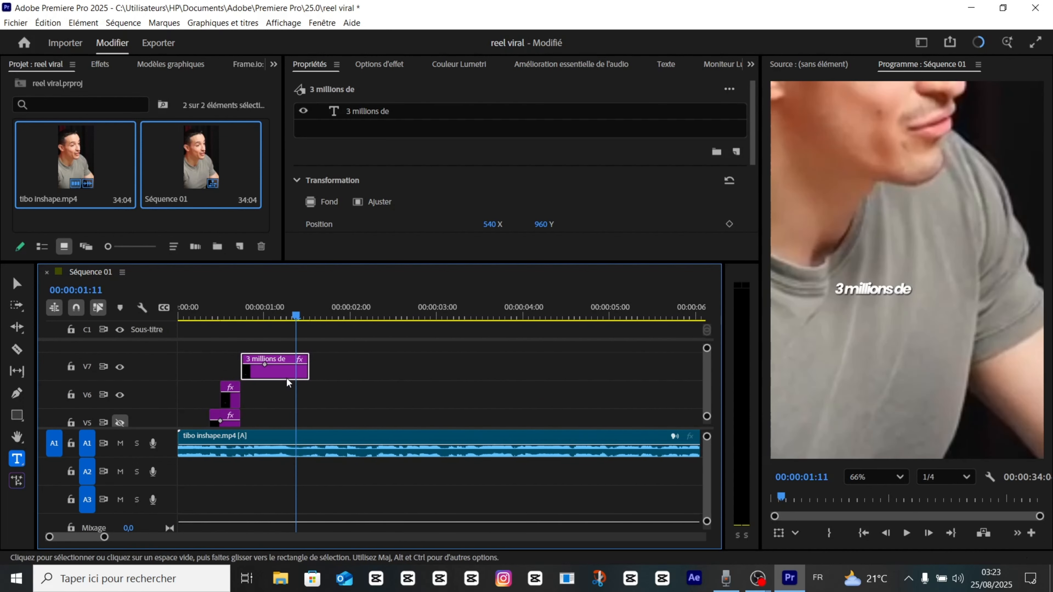
Edit the caption on V7 to read "3 millions" and delete the "3 millions de" clip on V3
{"action": "left_click", "coordinate": [893, 291]}
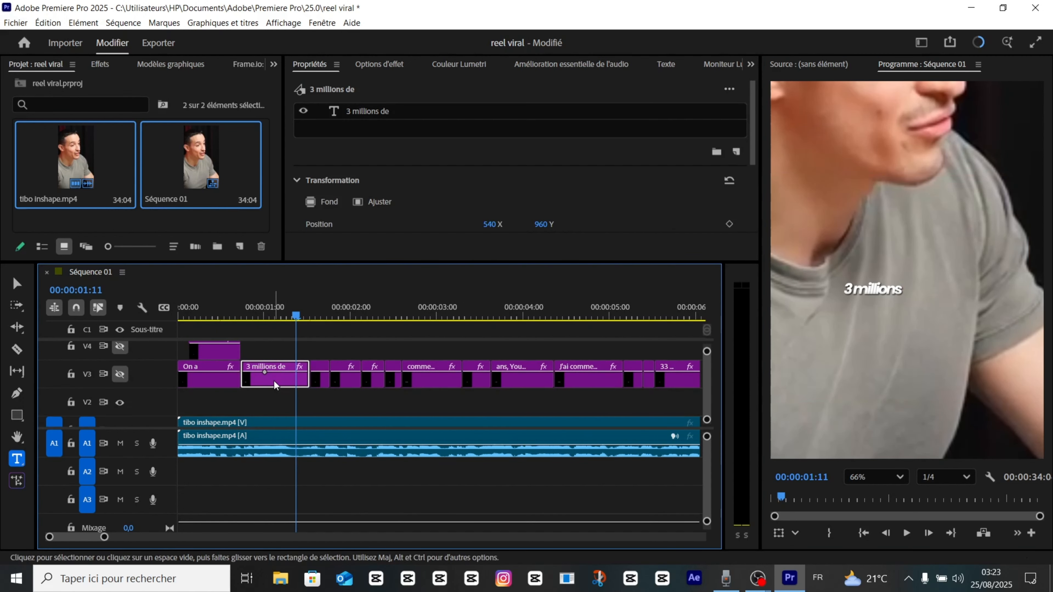
{"action": "key", "text": "Delete"}
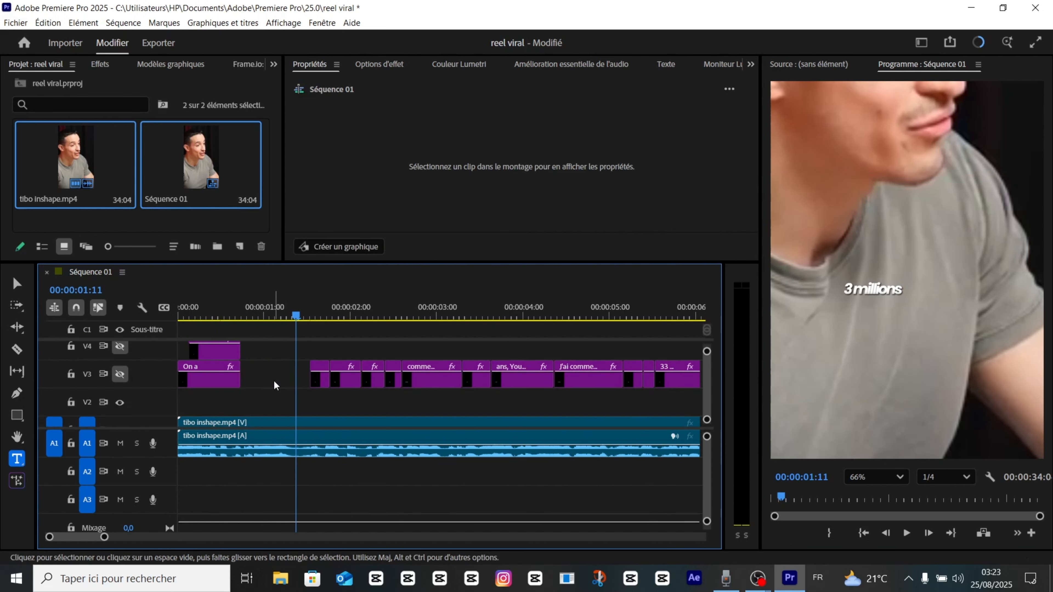
Extend the "On a", "réussi", "à faire" and "plus de" clips on V3 to V6 to the end of "3 millions"
{"action": "left_click", "coordinate": [233, 380]}
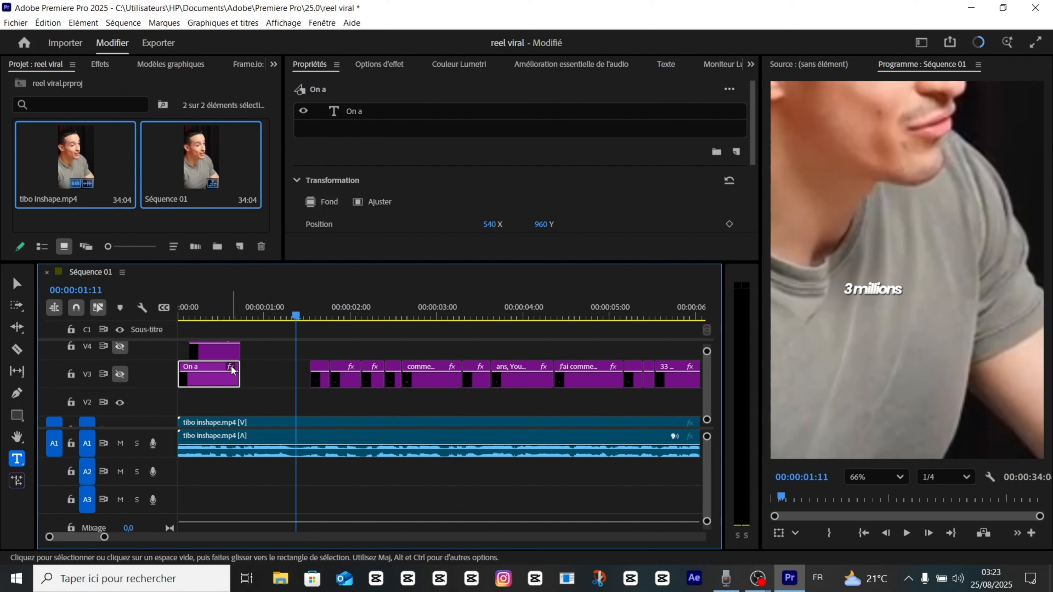
{"action": "scroll", "coordinate": [233, 381], "scroll_direction": "up", "scroll_amount": 2}
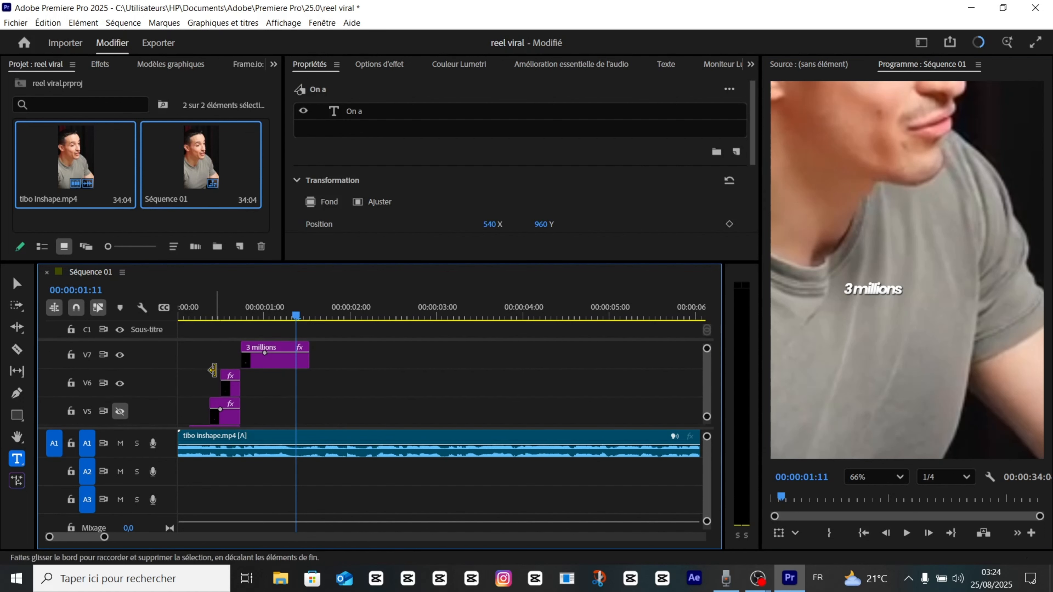
{"action": "left_click", "coordinate": [227, 392]}
{"action": "left_click", "coordinate": [234, 393], "text": "shift"}
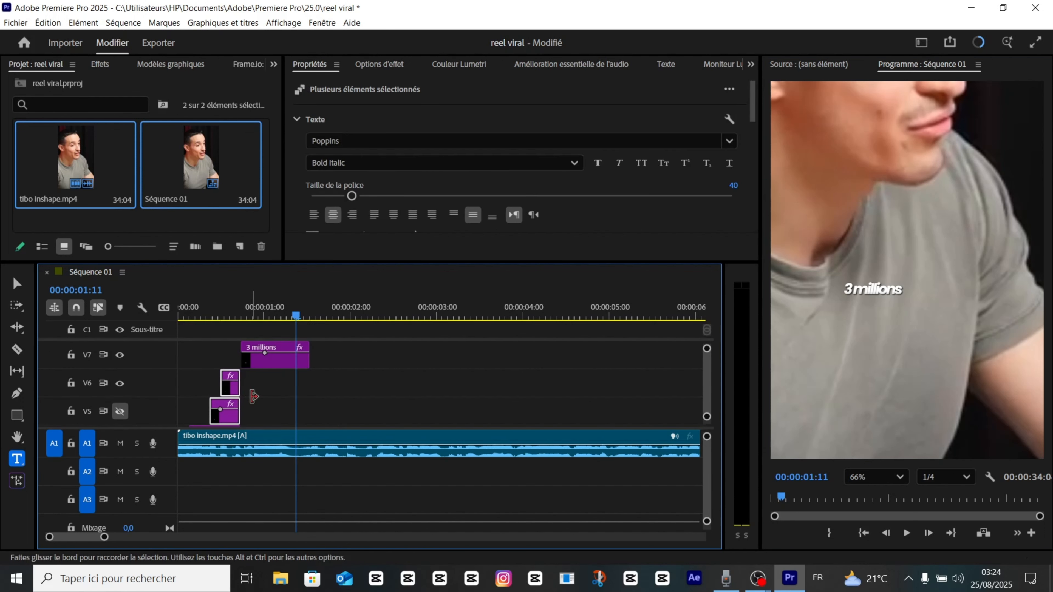
{"action": "scroll", "coordinate": [253, 396], "scroll_direction": "down", "scroll_amount": 3}
{"action": "left_click_drag", "start_coordinate": [240, 386], "coordinate": [309, 385]}
{"action": "scroll", "coordinate": [347, 379], "scroll_direction": "up", "scroll_amount": 4}
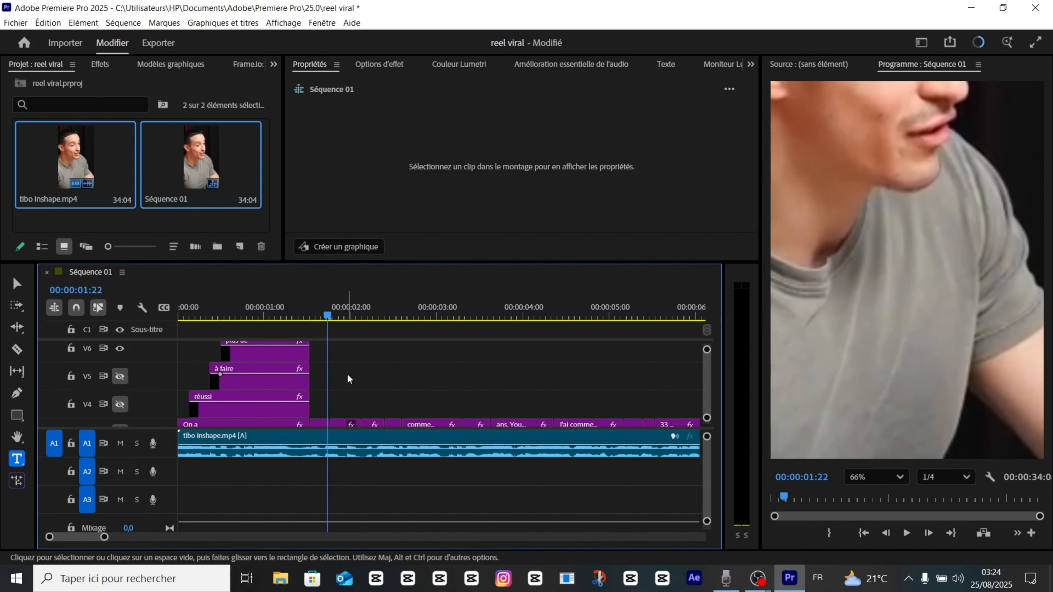
Move the "d'affaires," clip from V3 up to V4 and extend the "chiffre" clip on V3 underneath it
{"action": "scroll", "coordinate": [347, 379], "scroll_direction": "down", "scroll_amount": 3}
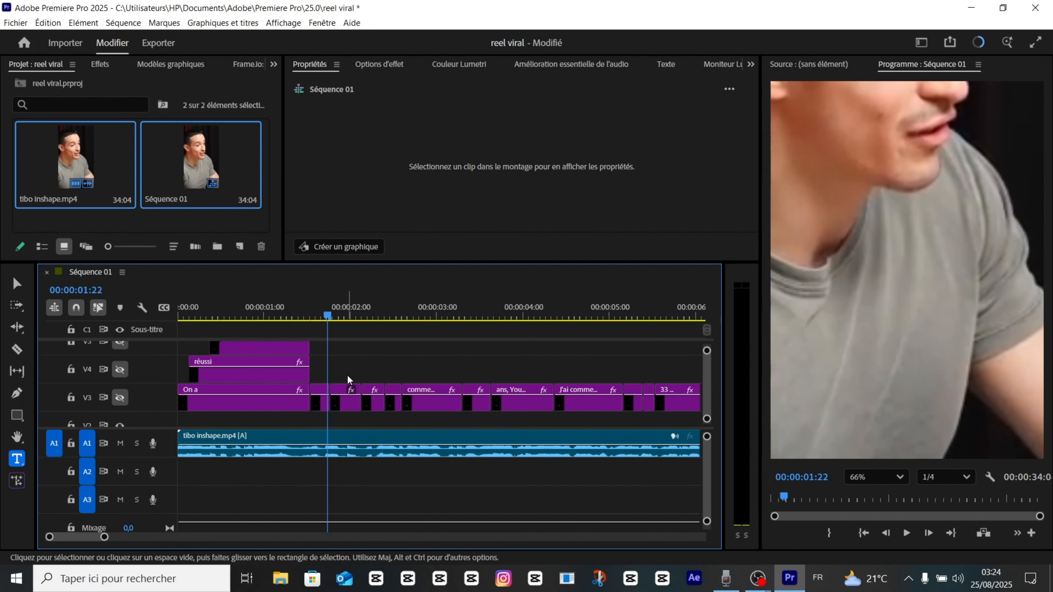
{"action": "scroll", "coordinate": [339, 379], "scroll_direction": "up", "scroll_amount": 3}
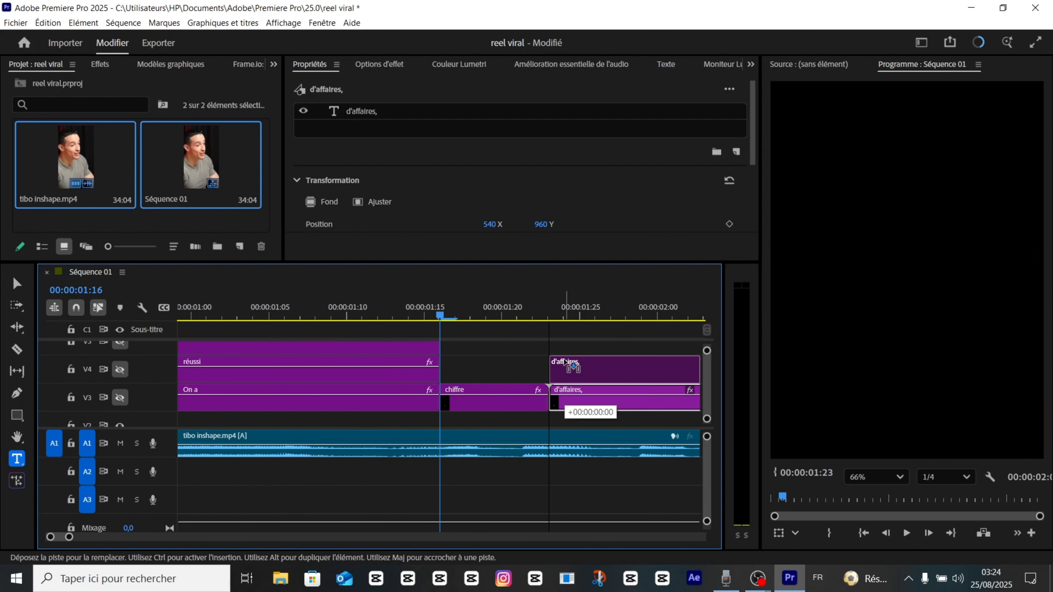
{"action": "left_click_drag", "start_coordinate": [567, 396], "coordinate": [624, 400]}
{"action": "left_click", "coordinate": [527, 406]}
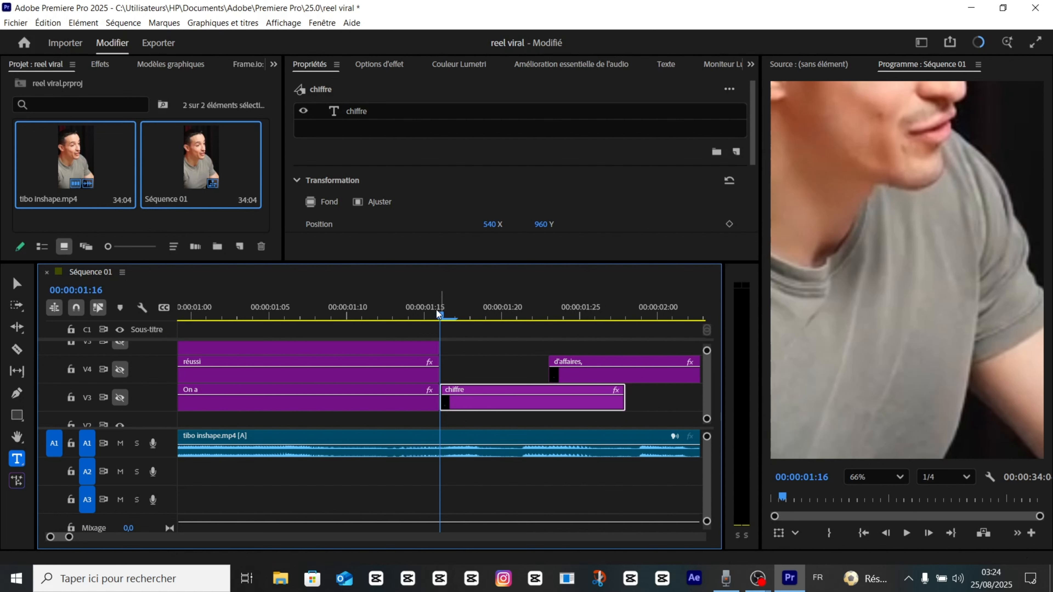
Edit the "chiffre" caption on V3 to read "de chiffre" and end its clip level with "d'affaires,"
{"action": "key", "text": "Right"}
{"action": "left_click", "coordinate": [120, 399]}
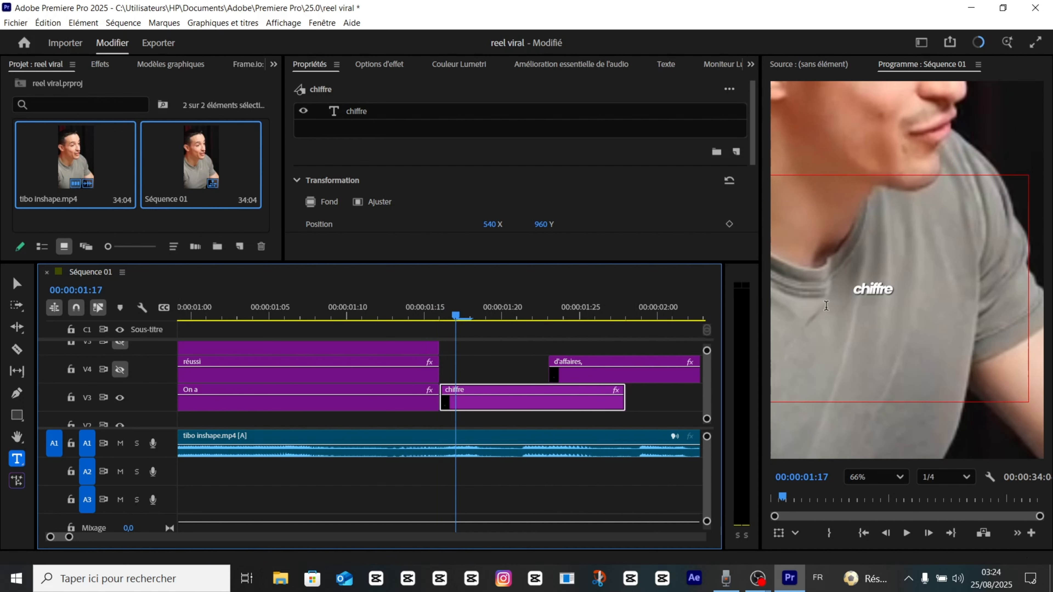
{"action": "left_click", "coordinate": [857, 290]}
{"action": "type", "text": "de"}
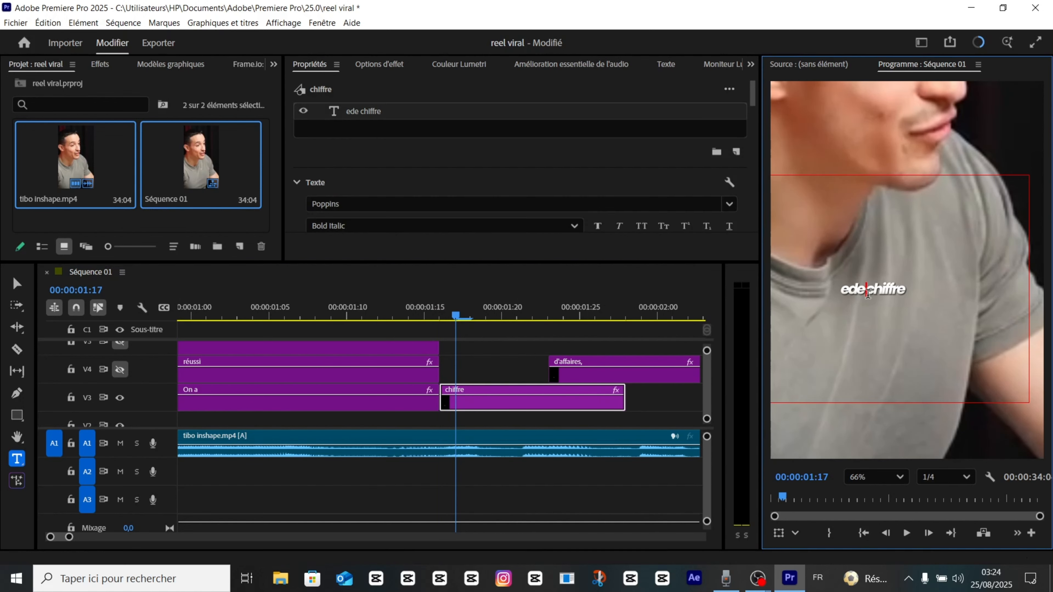
{"action": "left_click", "coordinate": [557, 401]}
Play through the captions, set the program preview zoom to Adapter and return the playhead to the sequence start
{"action": "left_click_drag", "start_coordinate": [456, 317], "coordinate": [188, 348]}
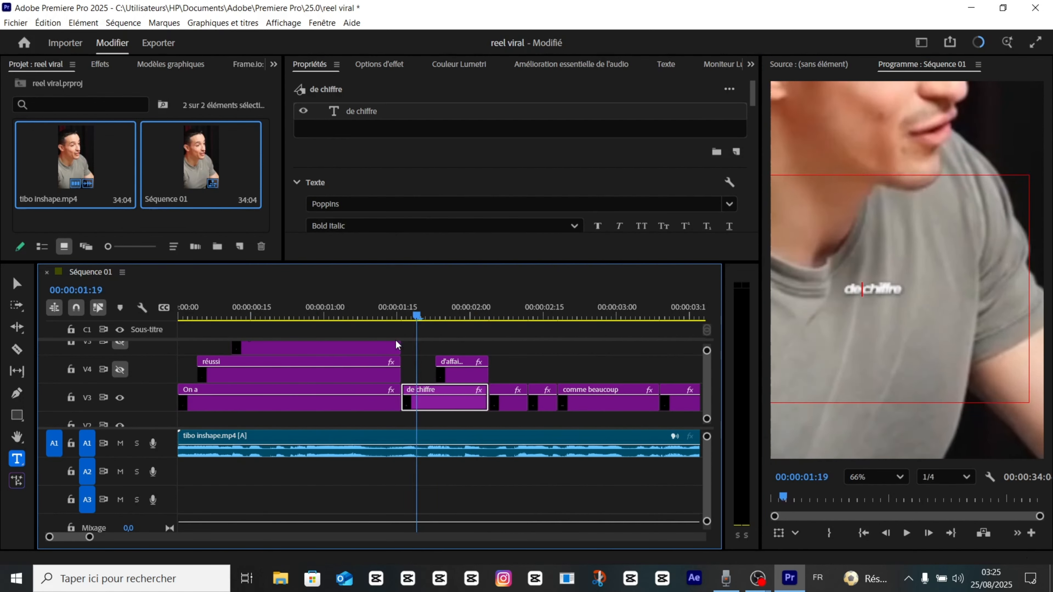
{"action": "key", "text": "space"}
{"action": "left_click", "coordinate": [887, 476]}
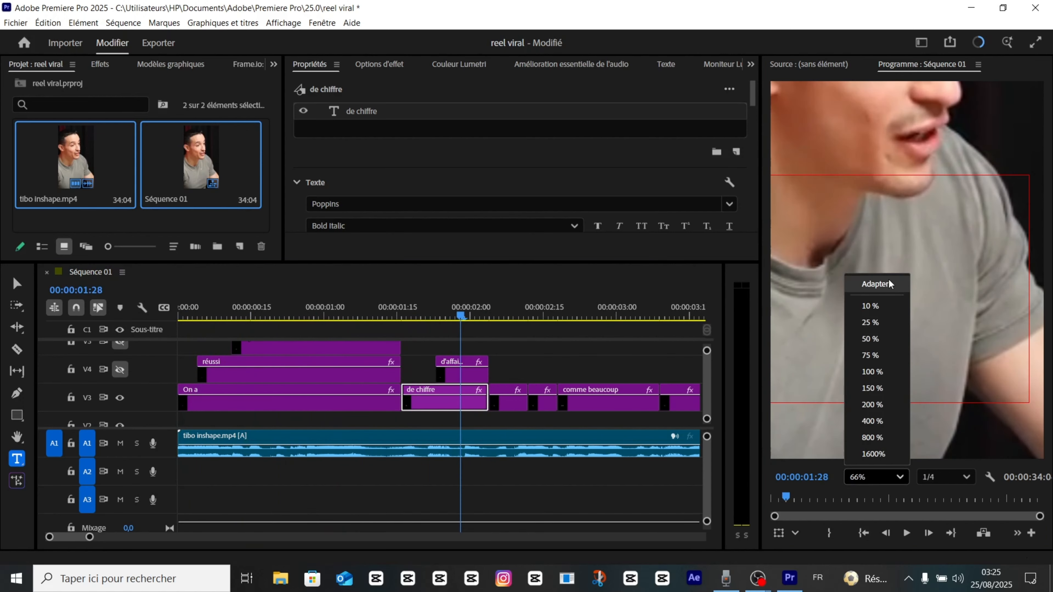
{"action": "left_click", "coordinate": [878, 284]}
{"action": "left_click_drag", "start_coordinate": [446, 317], "coordinate": [73, 349]}
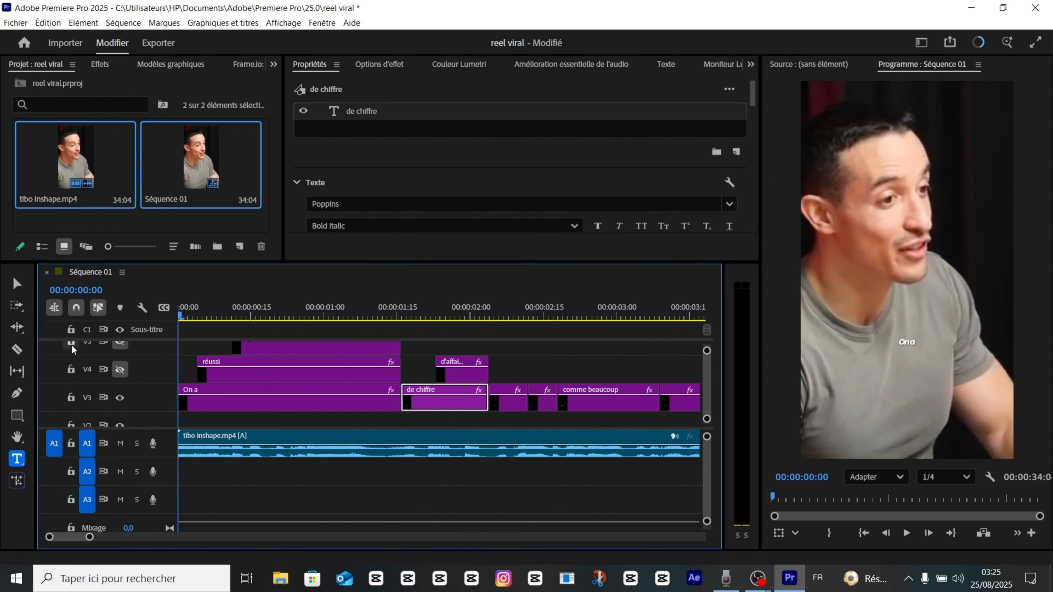
Set the "On a" clip's Echelle to 222 at 00:00:00:10 and switch to the Selection tool
{"action": "left_click", "coordinate": [217, 402]}
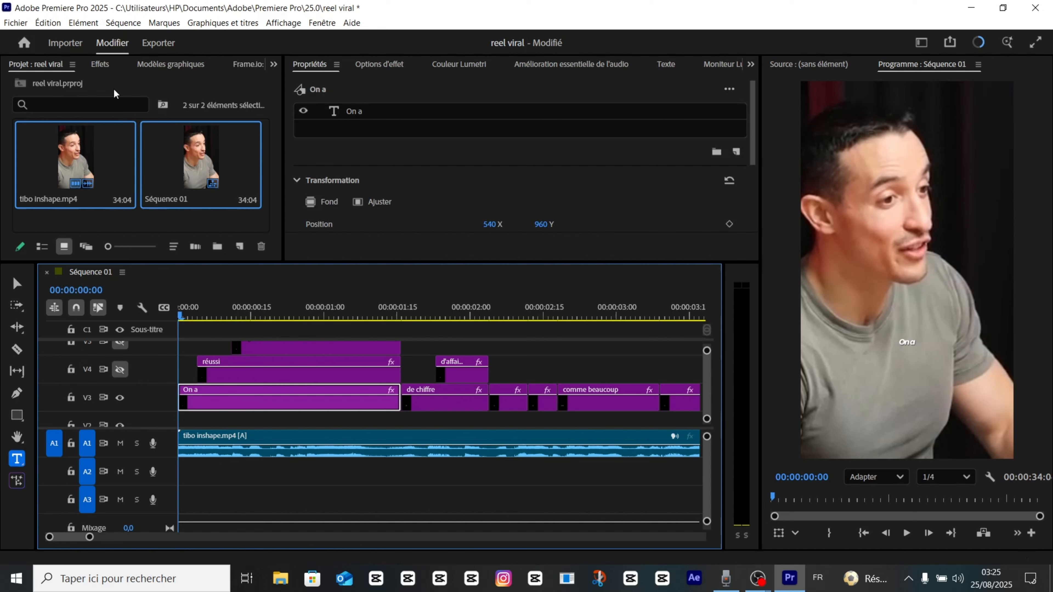
{"action": "left_click", "coordinate": [373, 66]}
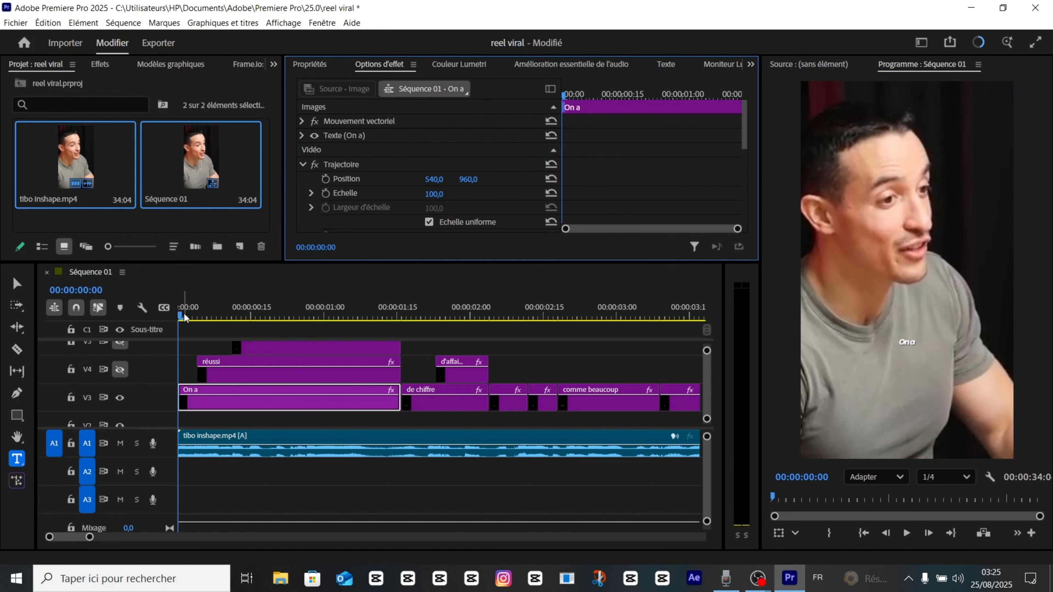
{"action": "left_click_drag", "start_coordinate": [185, 317], "coordinate": [229, 317]}
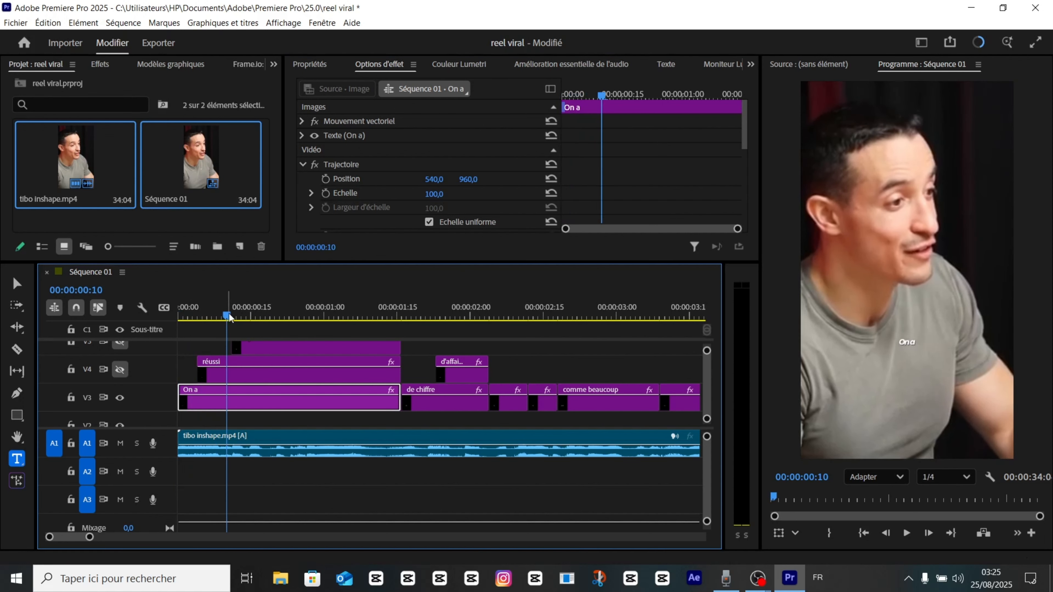
{"action": "left_click_drag", "start_coordinate": [434, 198], "coordinate": [471, 198]}
{"action": "left_click_drag", "start_coordinate": [471, 199], "coordinate": [485, 198]}
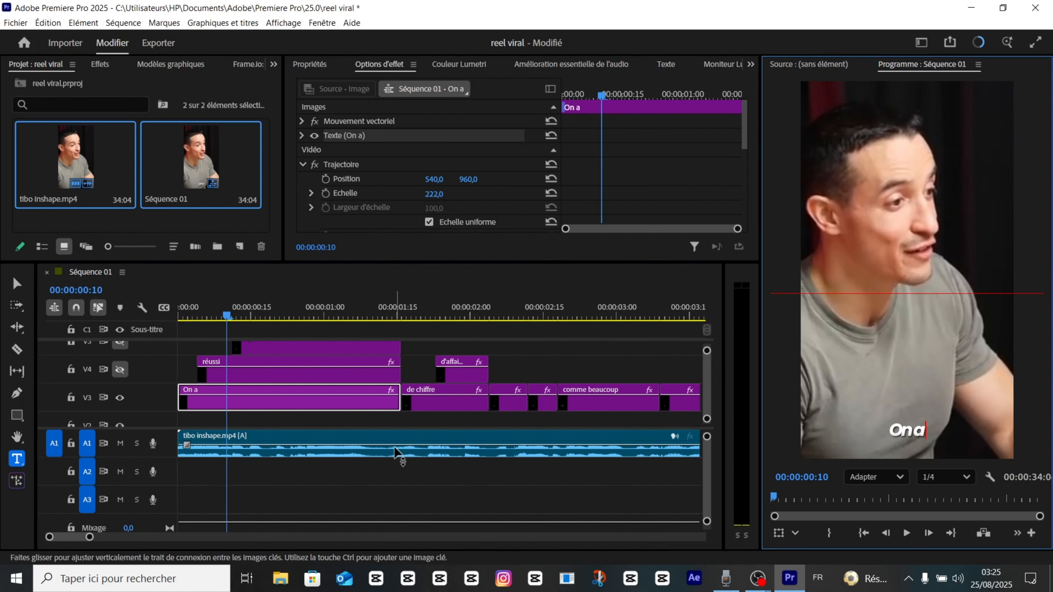
{"action": "left_click", "coordinate": [359, 405]}
{"action": "key", "text": "v"}
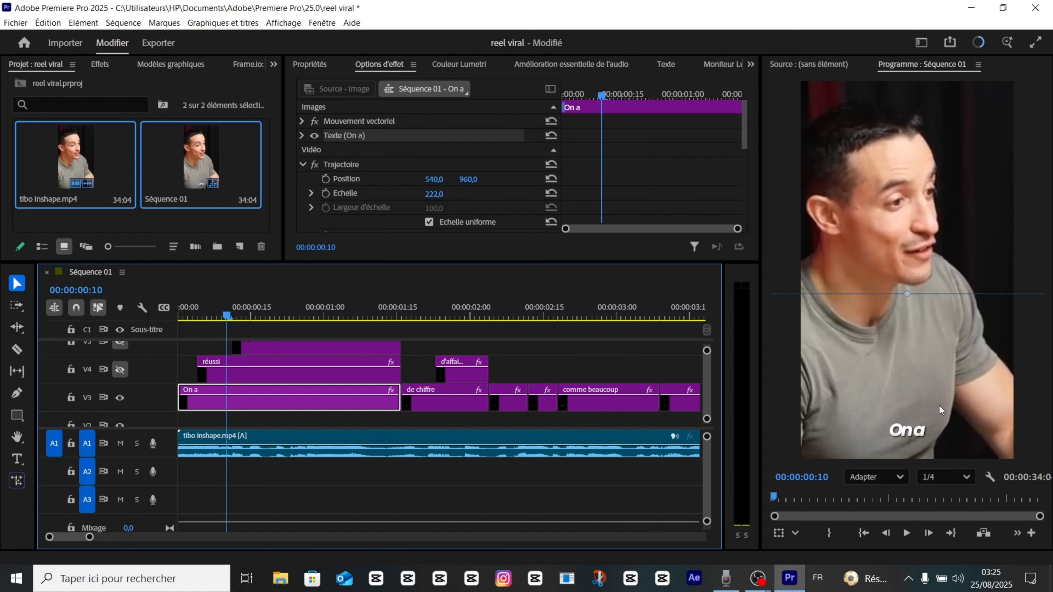
Move the "On a" text up onto the man's chest and set its Echelle to 280
{"action": "left_click_drag", "start_coordinate": [906, 431], "coordinate": [885, 347]}
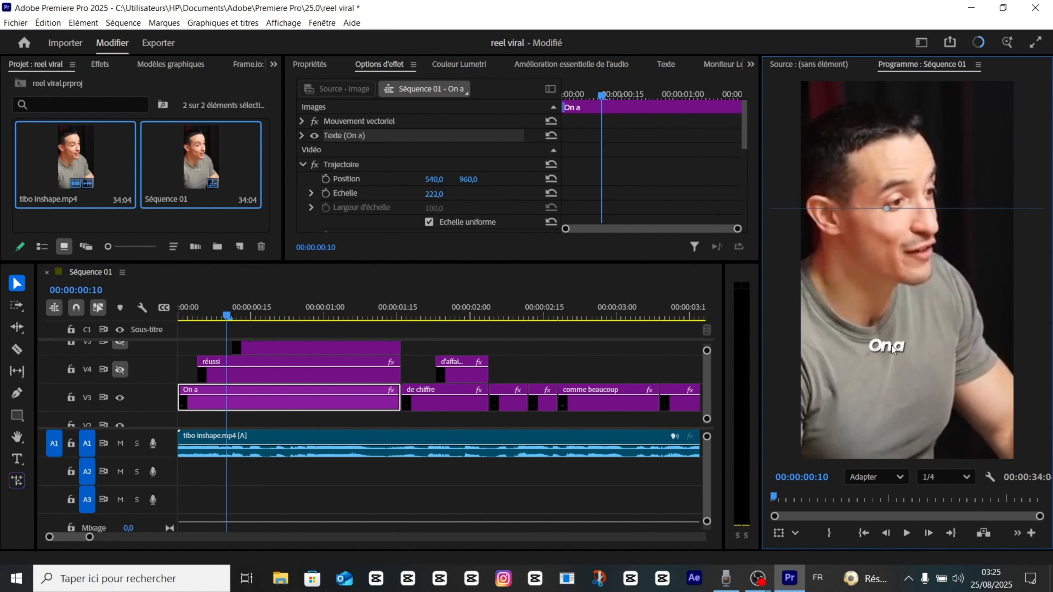
{"action": "left_click", "coordinate": [433, 194]}
{"action": "left_click_drag", "start_coordinate": [434, 194], "coordinate": [451, 193]}
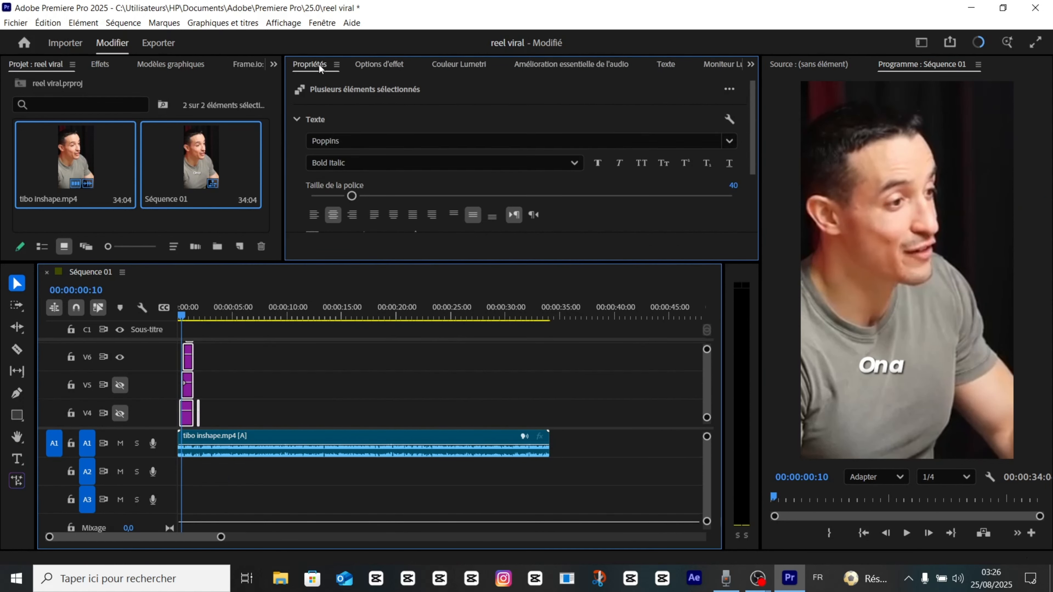
Keyframe the "On a" clip's Position at the sequence start and at 540, 960 at 00:00:00:05, returning the playhead to the start
{"action": "left_click", "coordinate": [217, 365]}
{"action": "left_click_drag", "start_coordinate": [187, 316], "coordinate": [165, 314]}
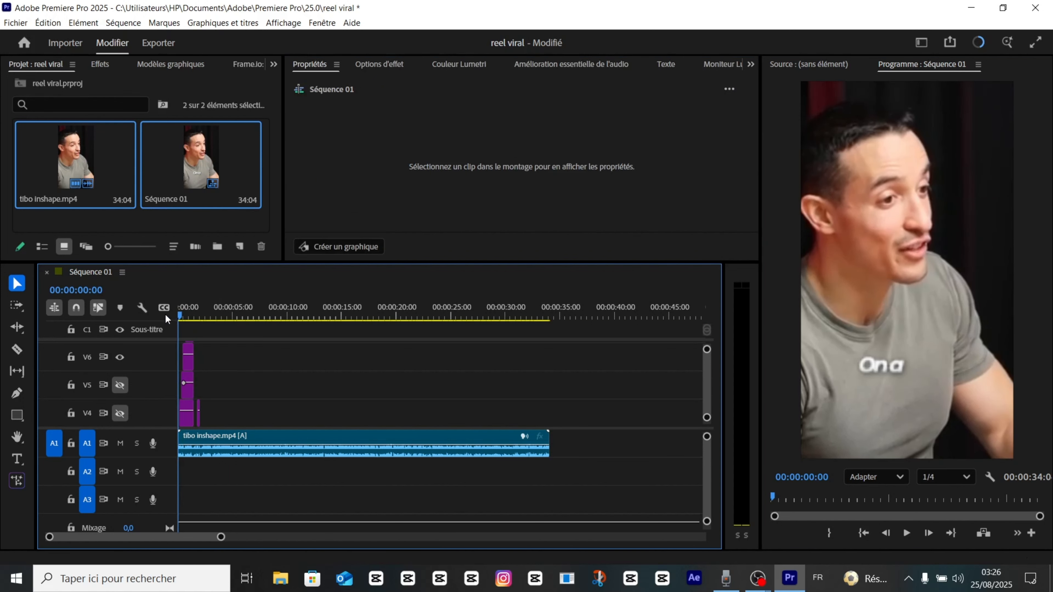
{"action": "scroll", "coordinate": [216, 389], "scroll_direction": "up", "scroll_amount": 4}
{"action": "scroll", "coordinate": [315, 432], "scroll_direction": "up", "scroll_amount": 6}
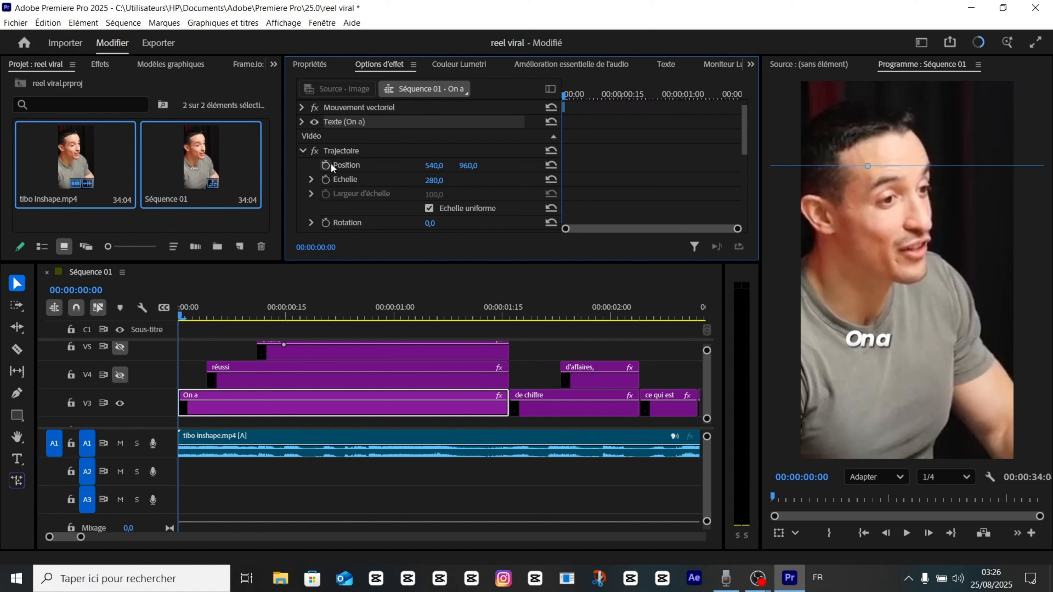
{"action": "scroll", "coordinate": [381, 220], "scroll_direction": "down", "scroll_amount": 3}
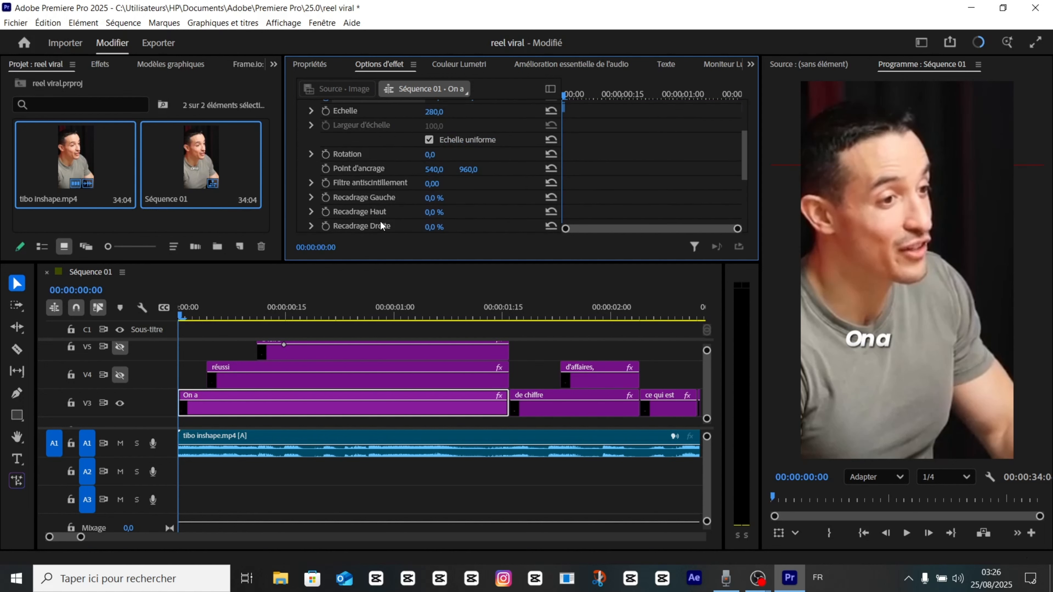
{"action": "scroll", "coordinate": [380, 221], "scroll_direction": "down", "scroll_amount": 4}
{"action": "scroll", "coordinate": [373, 225], "scroll_direction": "up", "scroll_amount": 5}
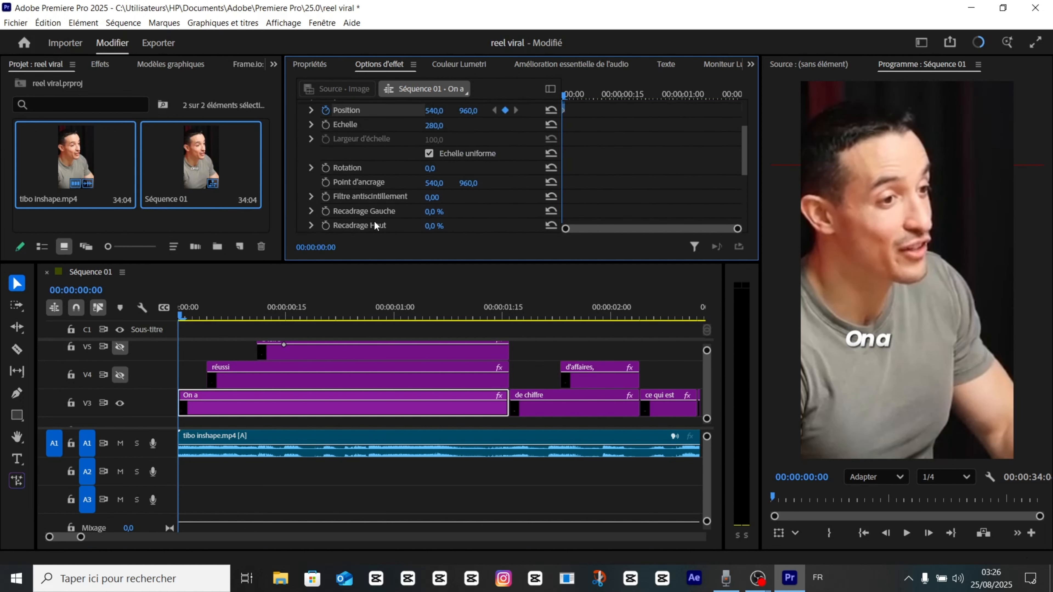
{"action": "scroll", "coordinate": [374, 221], "scroll_direction": "down", "scroll_amount": 3}
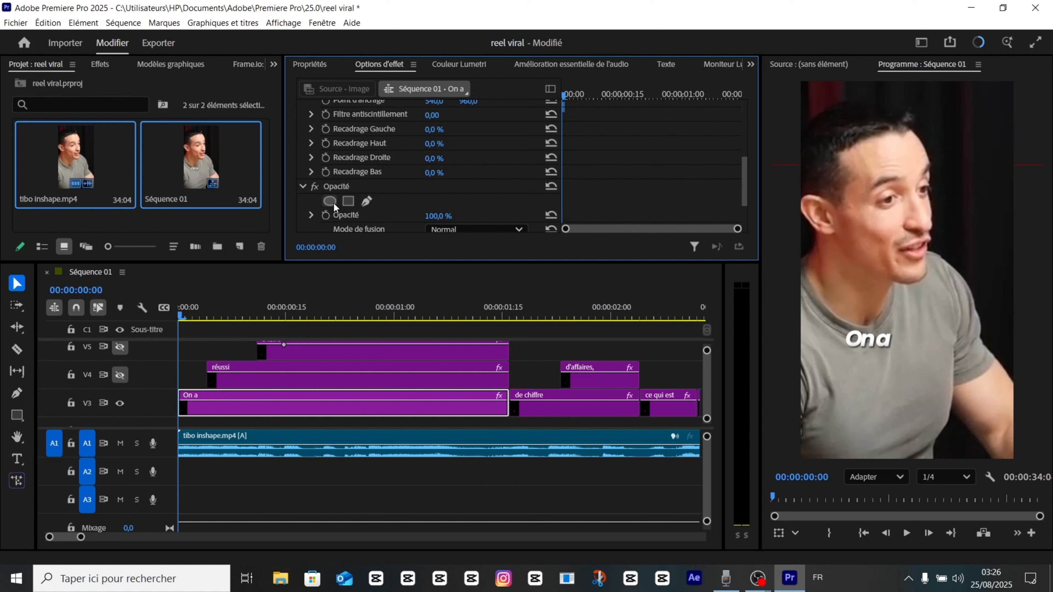
{"action": "scroll", "coordinate": [325, 214], "scroll_direction": "up", "scroll_amount": 4}
{"action": "left_click", "coordinate": [213, 313]}
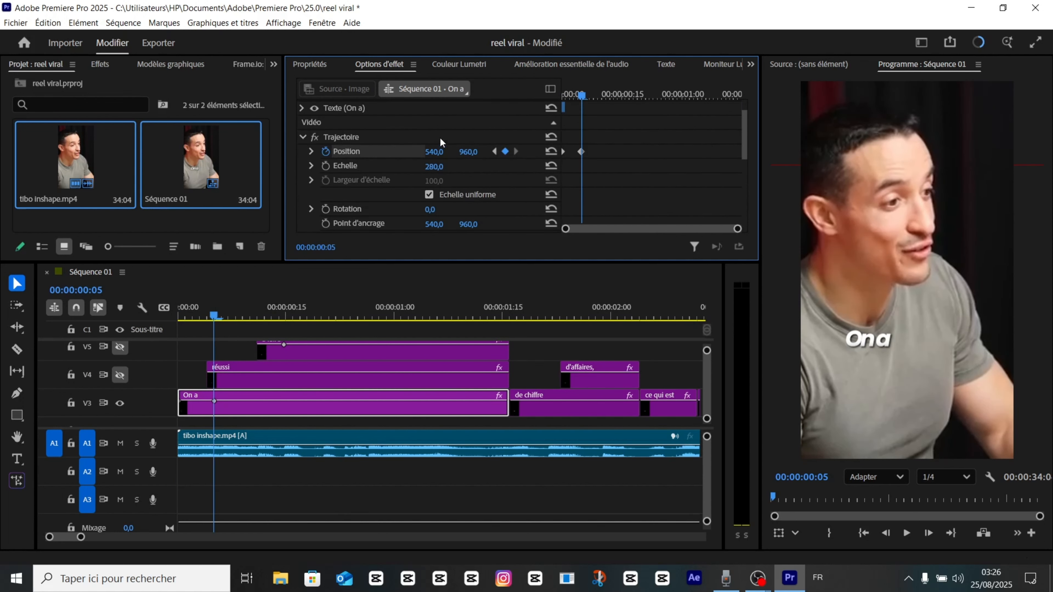
{"action": "left_click_drag", "start_coordinate": [201, 317], "coordinate": [179, 323]}
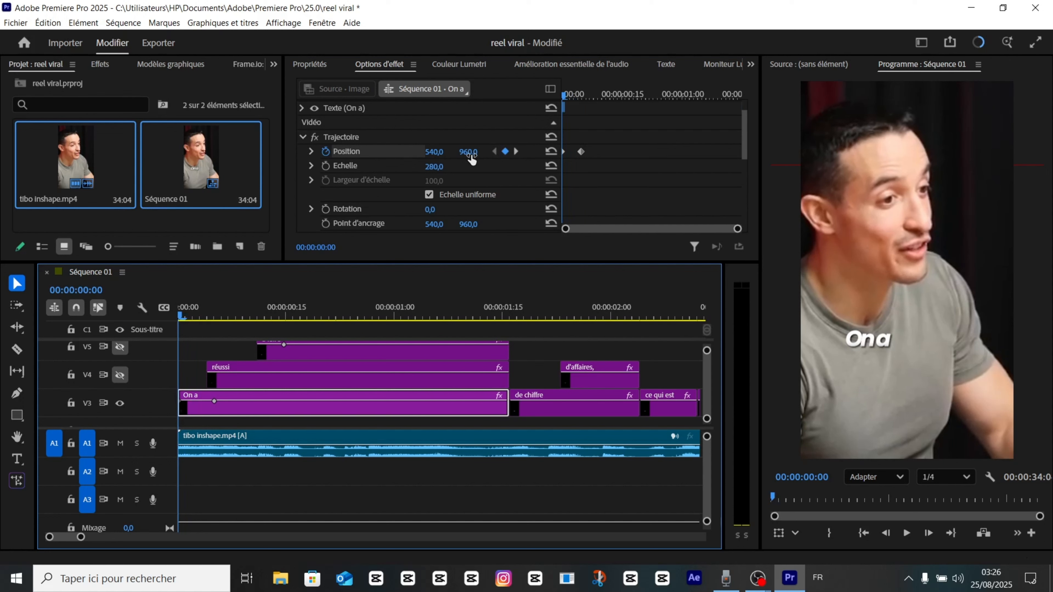
Lower the starting Position to Y 1438, fade Opacité from 0 to 100 %, and move the end keyframes to frame 11 for Position and 8 for Opacité
{"action": "scroll", "coordinate": [392, 225], "scroll_direction": "down", "scroll_amount": 4}
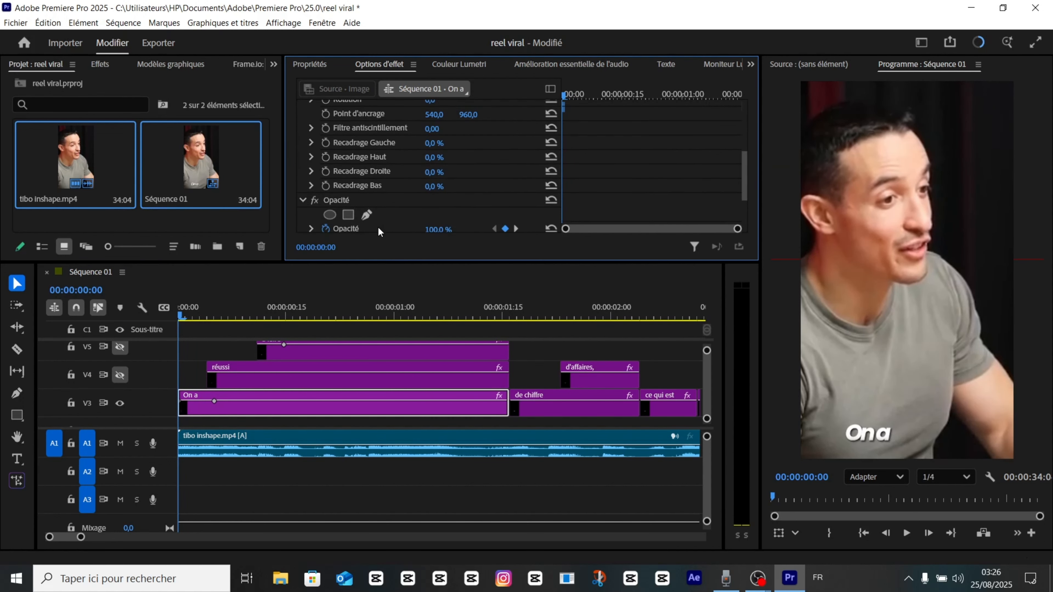
{"action": "key", "text": "space"}
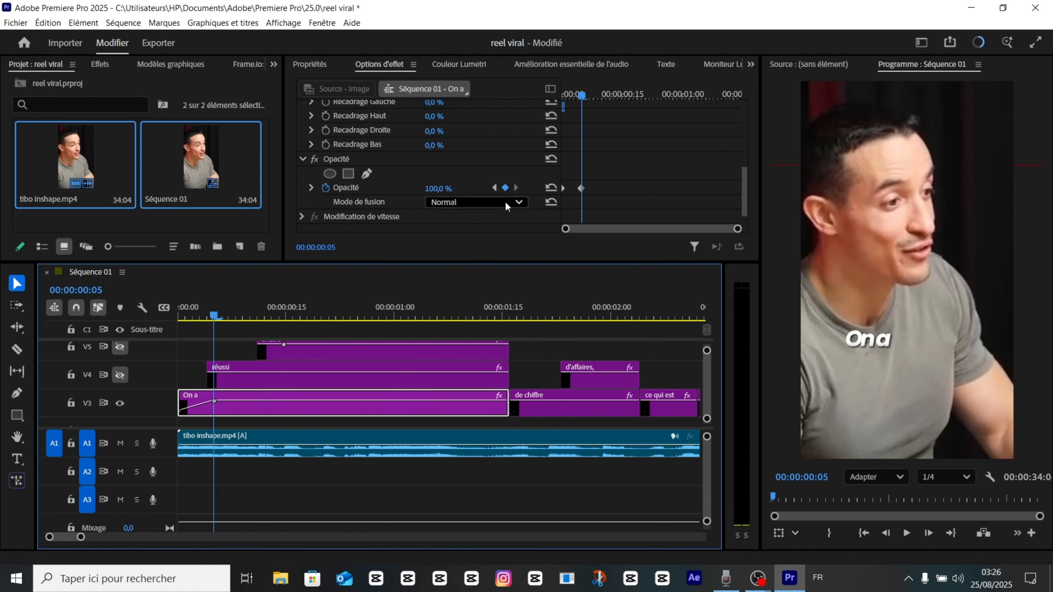
{"action": "scroll", "coordinate": [623, 160], "scroll_direction": "up", "scroll_amount": 2}
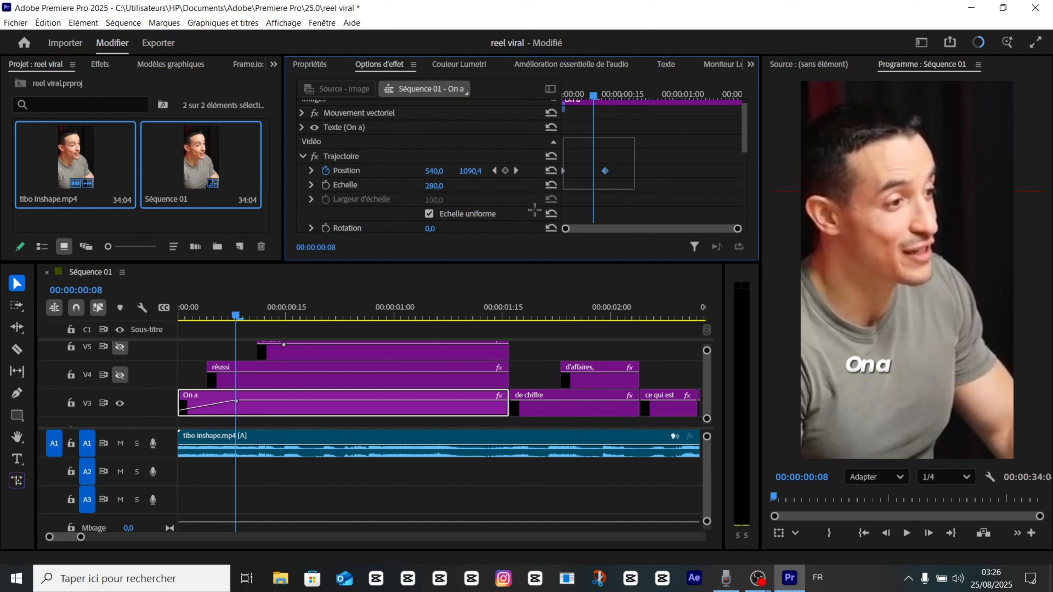
{"action": "scroll", "coordinate": [604, 169], "scroll_direction": "down", "scroll_amount": 5}
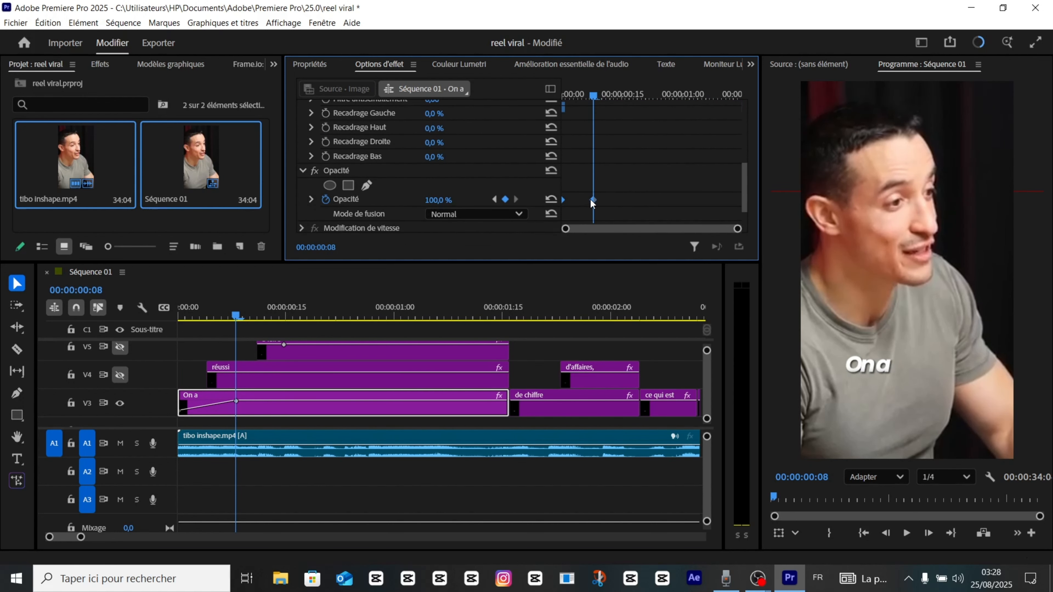
Apply Progressif and Dégressif temporal interpolation to the "On a" clip's Opacité keyframes
{"action": "right_click", "coordinate": [592, 201]}
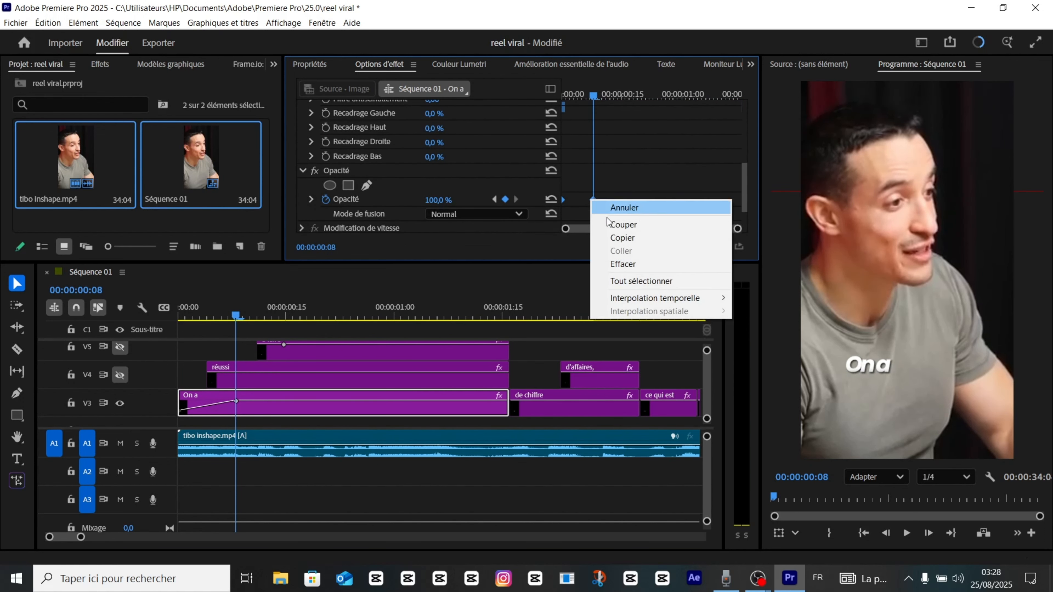
{"action": "mouse_move", "coordinate": [696, 297]}
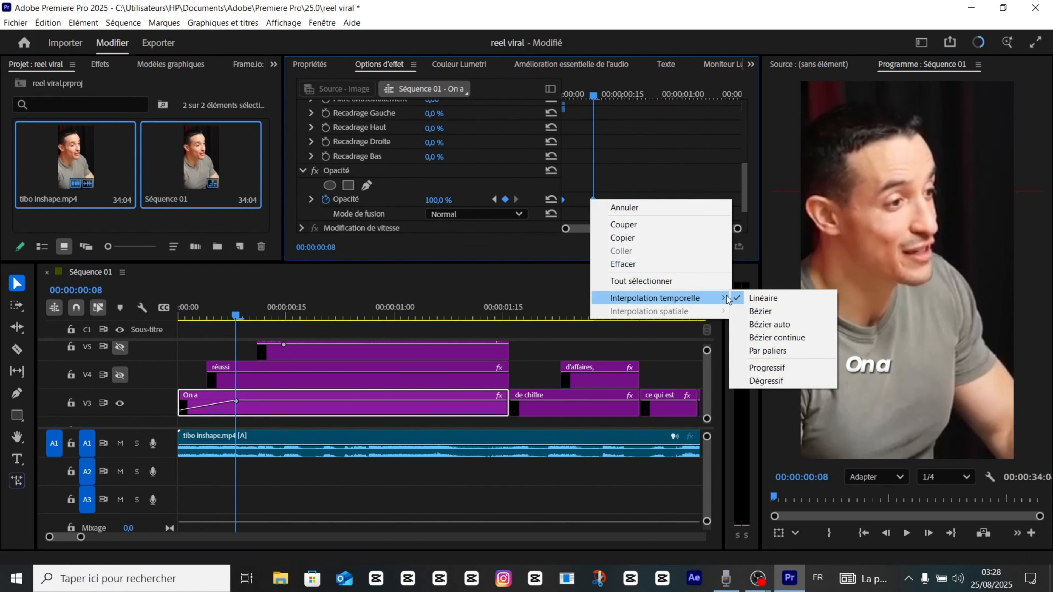
{"action": "left_click", "coordinate": [768, 367]}
{"action": "right_click", "coordinate": [593, 200]}
{"action": "mouse_move", "coordinate": [674, 299]}
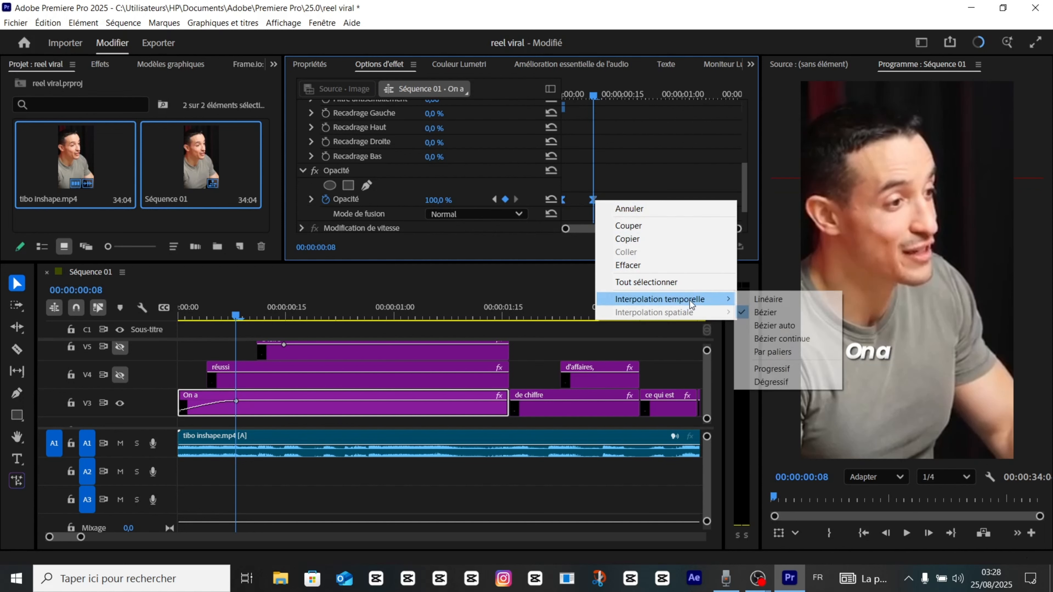
{"action": "left_click", "coordinate": [787, 382]}
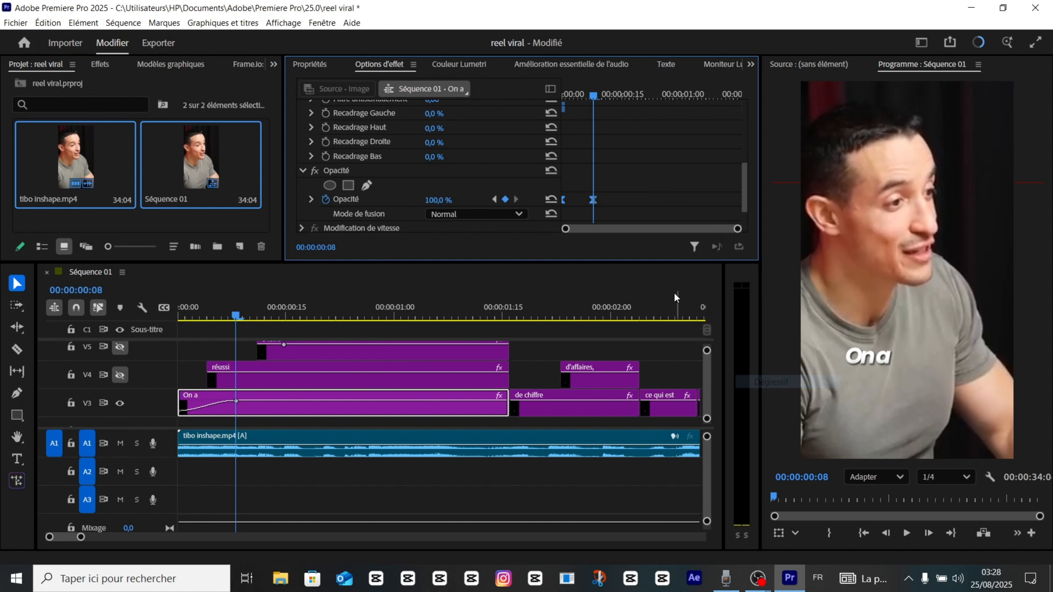
Expand the Opacité graph and lengthen the first keyframe's velocity handle so the fade starts more gently
{"action": "left_click", "coordinate": [311, 198]}
{"action": "scroll", "coordinate": [635, 168], "scroll_direction": "down", "scroll_amount": 4}
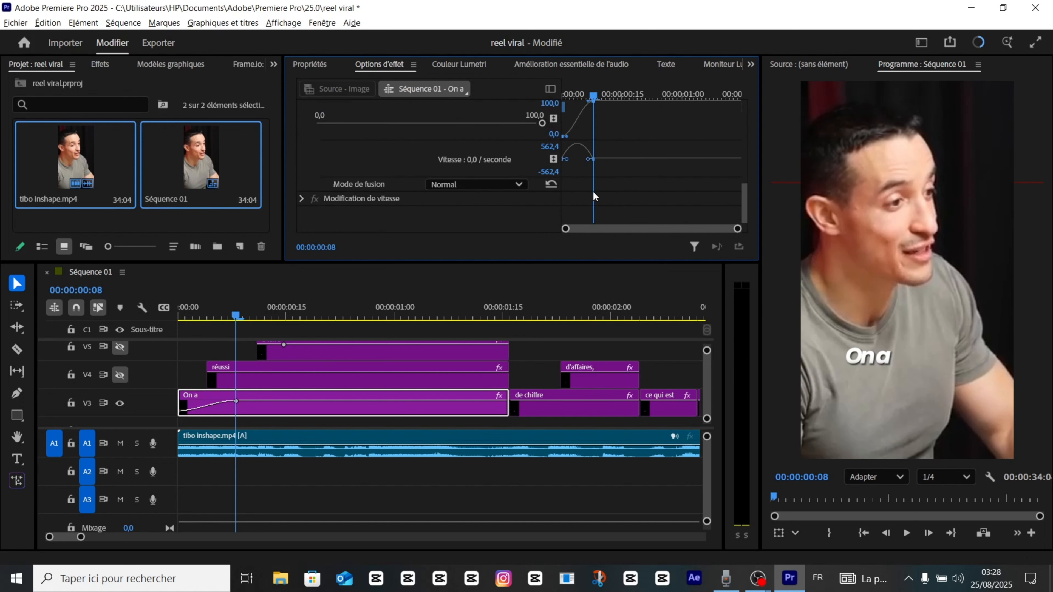
{"action": "scroll", "coordinate": [592, 191], "scroll_direction": "up", "scroll_amount": 3}
{"action": "scroll", "coordinate": [599, 199], "scroll_direction": "up", "scroll_amount": 1}
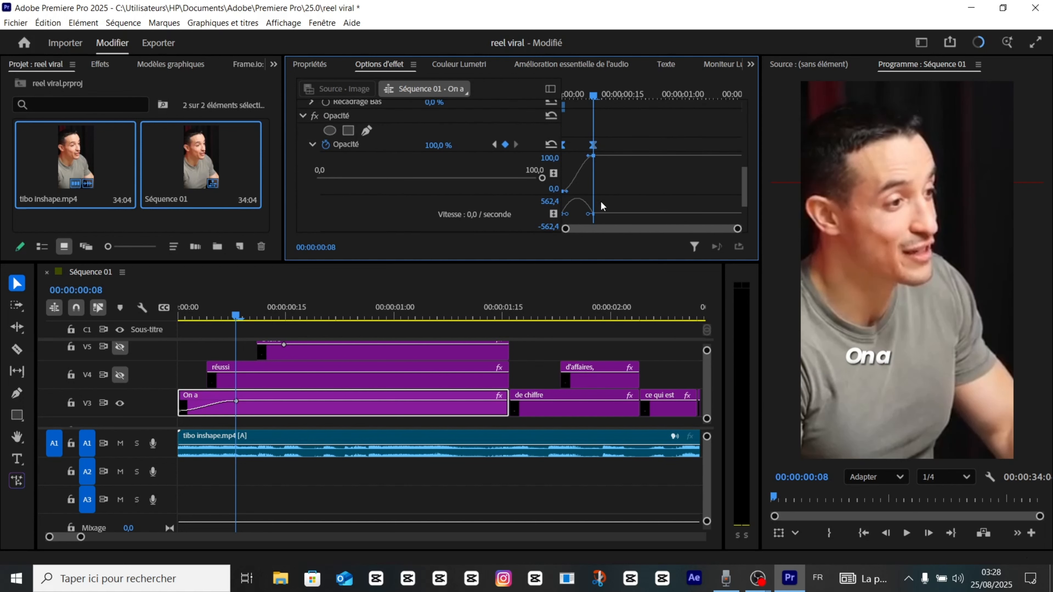
{"action": "left_click_drag", "start_coordinate": [566, 228], "coordinate": [630, 230]}
{"action": "left_click_drag", "start_coordinate": [654, 97], "coordinate": [521, 126]}
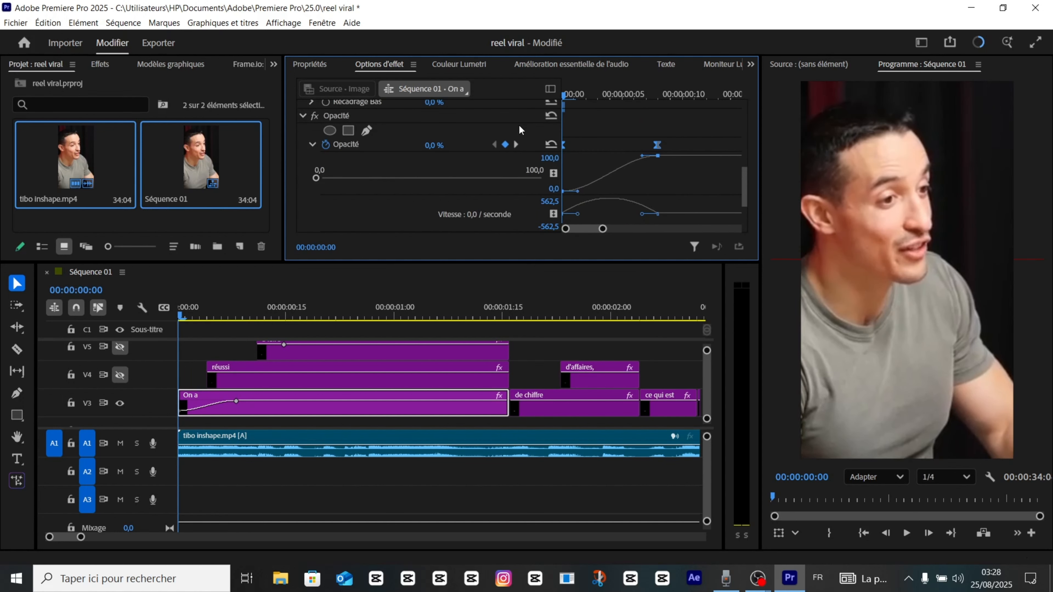
{"action": "left_click_drag", "start_coordinate": [578, 214], "coordinate": [624, 216]}
Ease the Position keyframes, lengthen the last keyframe's velocity handle for a softer landing, and play the animation from the start
{"action": "scroll", "coordinate": [580, 187], "scroll_direction": "up", "scroll_amount": 6}
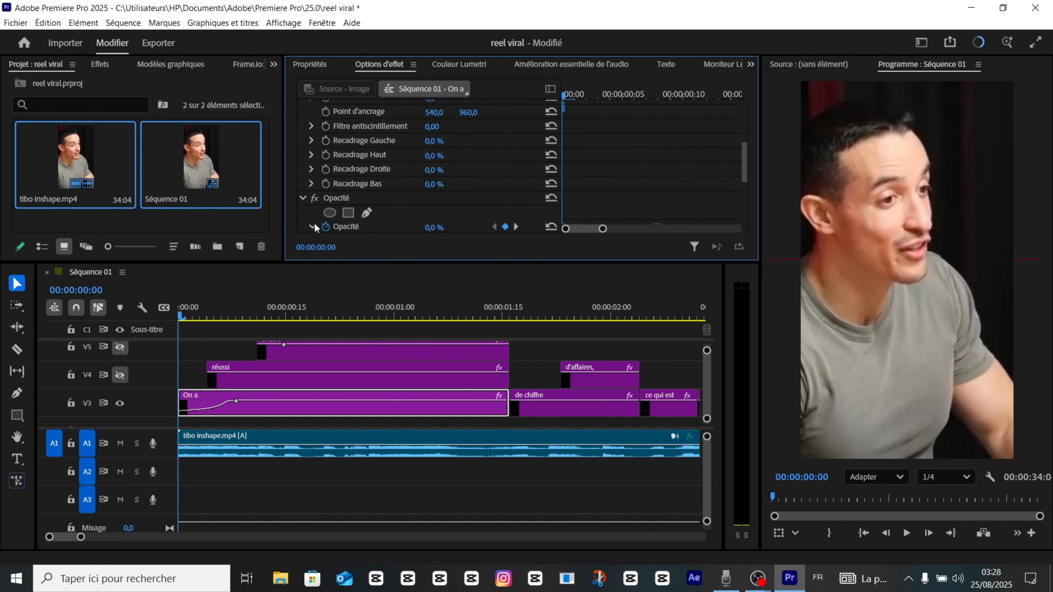
{"action": "left_click_drag", "start_coordinate": [705, 192], "coordinate": [583, 226]}
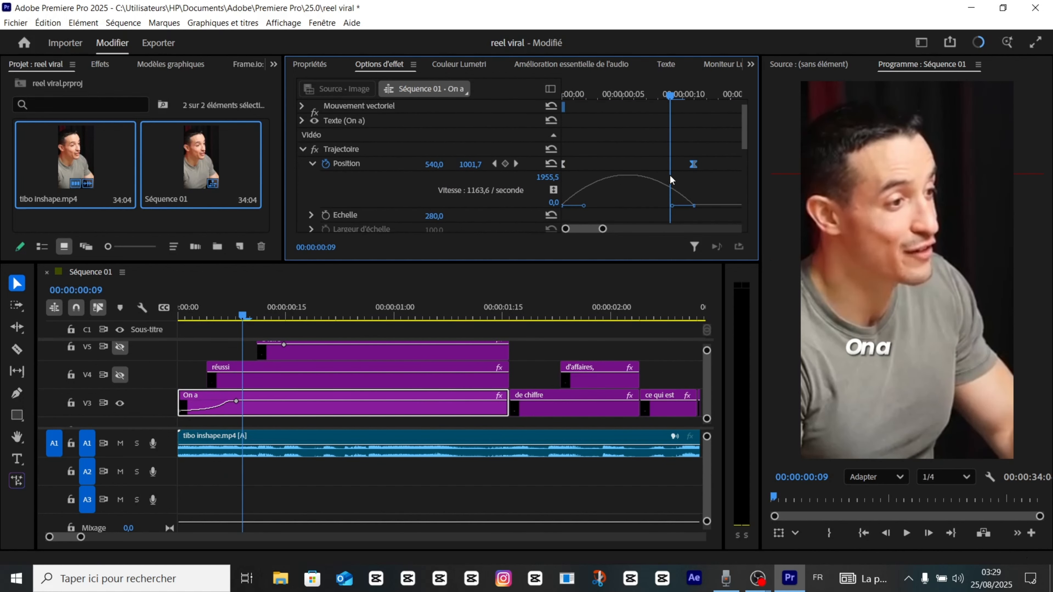
{"action": "left_click_drag", "start_coordinate": [672, 206], "coordinate": [647, 205]}
{"action": "left_click_drag", "start_coordinate": [670, 100], "coordinate": [561, 140]}
{"action": "key", "text": "space"}
{"action": "key", "text": "space"}
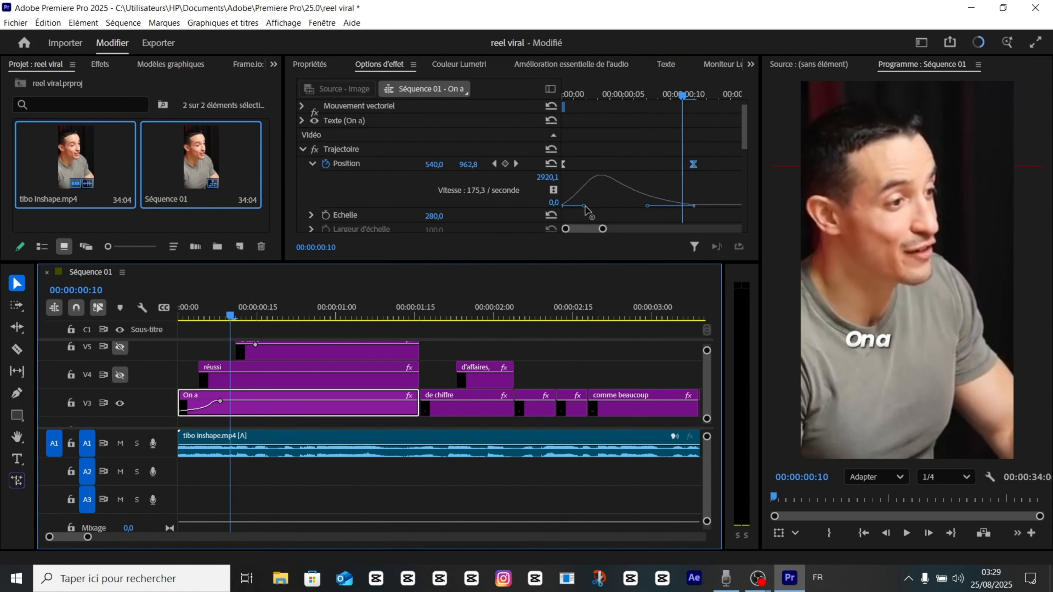
Collapse the first Position keyframe's velocity handle so the movement starts at full speed, and play the result
{"action": "left_click_drag", "start_coordinate": [584, 206], "coordinate": [576, 208]}
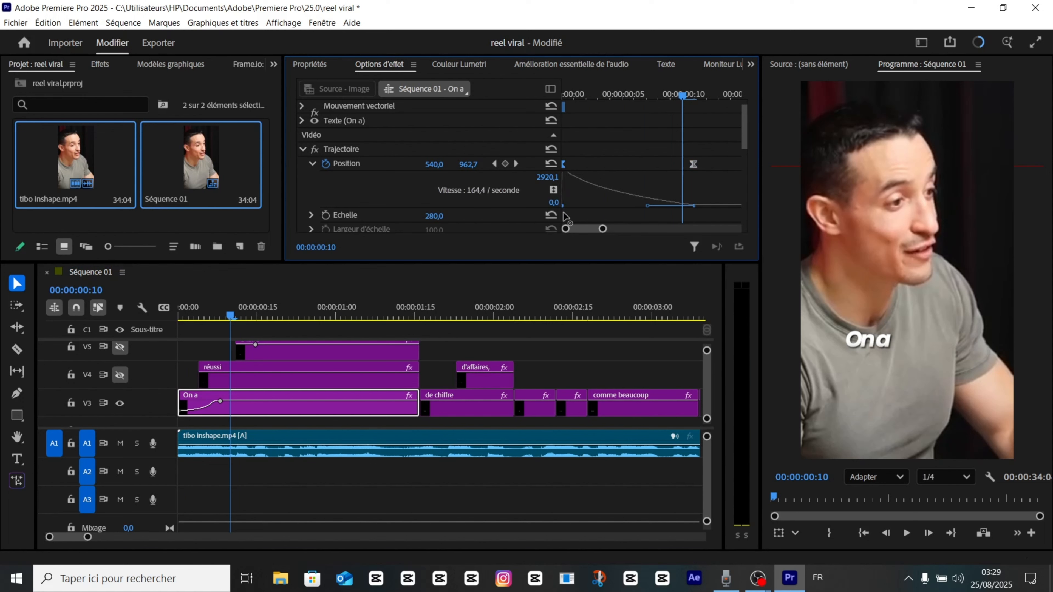
{"action": "key", "text": "space"}
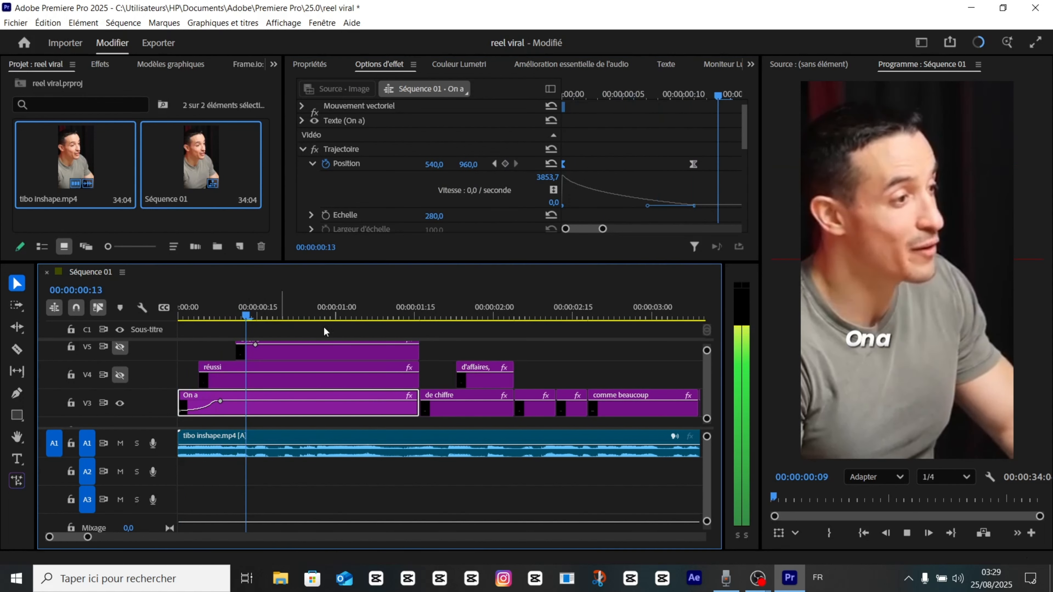
{"action": "key", "text": "space"}
Save the "On a" clip's Trajectoire and Opacité effects as a preset named "animations1" with type Echelle
{"action": "left_click", "coordinate": [336, 148]}
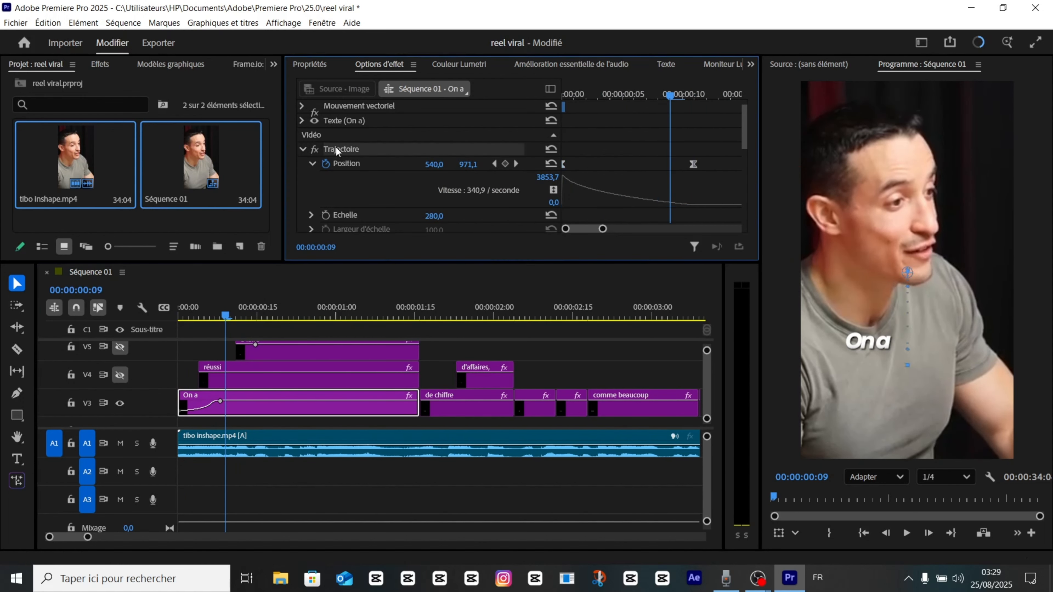
{"action": "scroll", "coordinate": [383, 175], "scroll_direction": "down", "scroll_amount": 6}
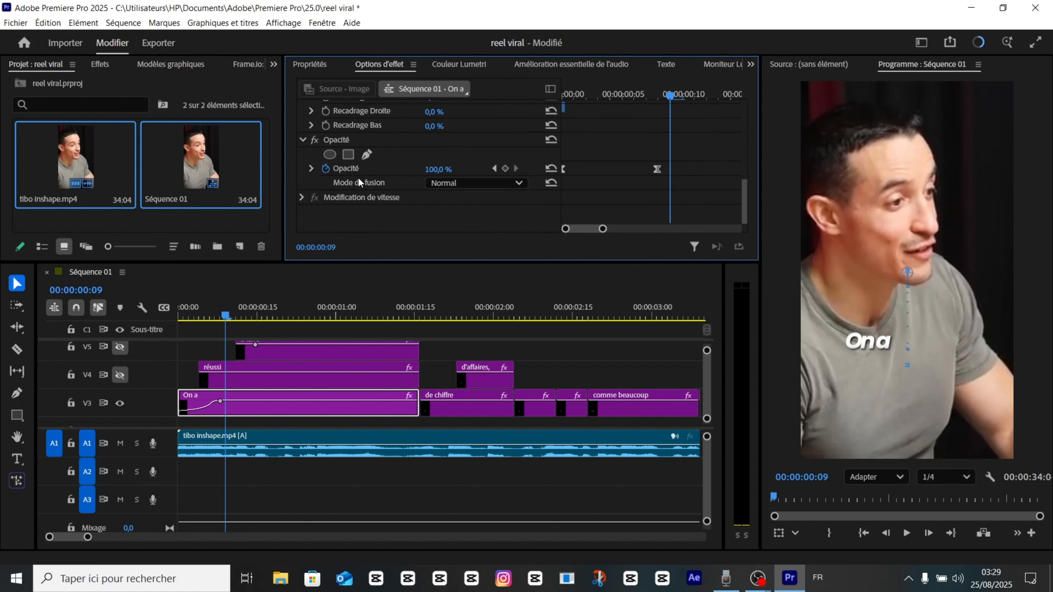
{"action": "left_click", "coordinate": [340, 140]}
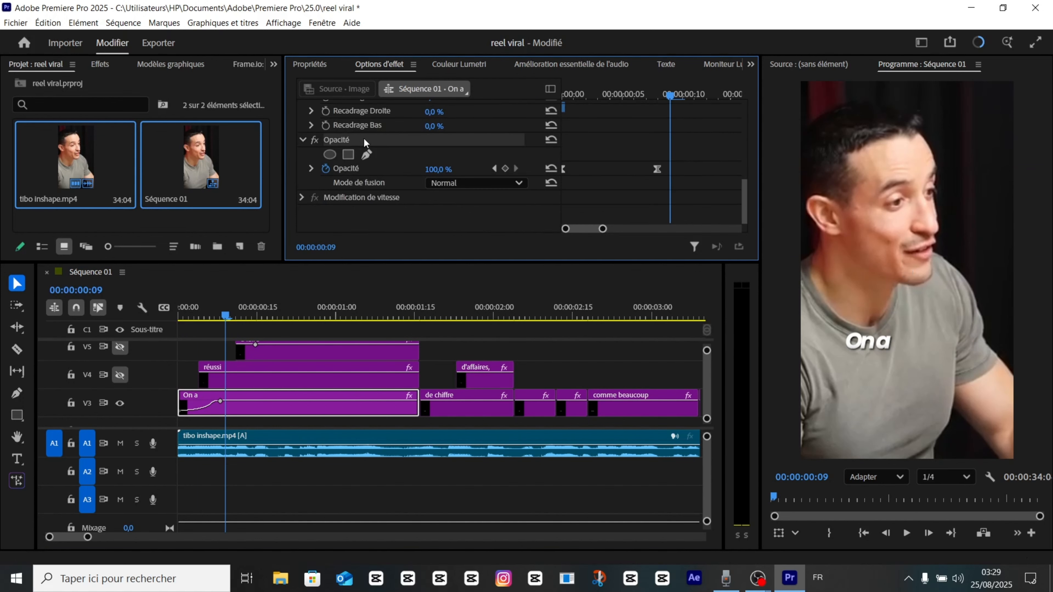
{"action": "right_click", "coordinate": [372, 139]}
{"action": "left_click", "coordinate": [466, 158]}
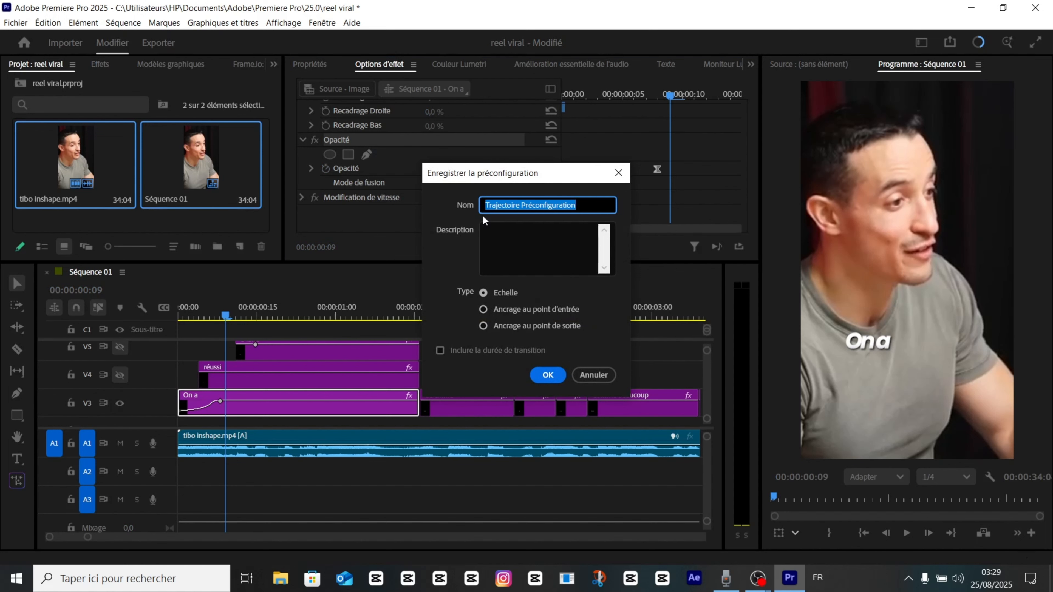
{"action": "key", "text": "BackSpace"}
{"action": "type", "text": "animations1"}
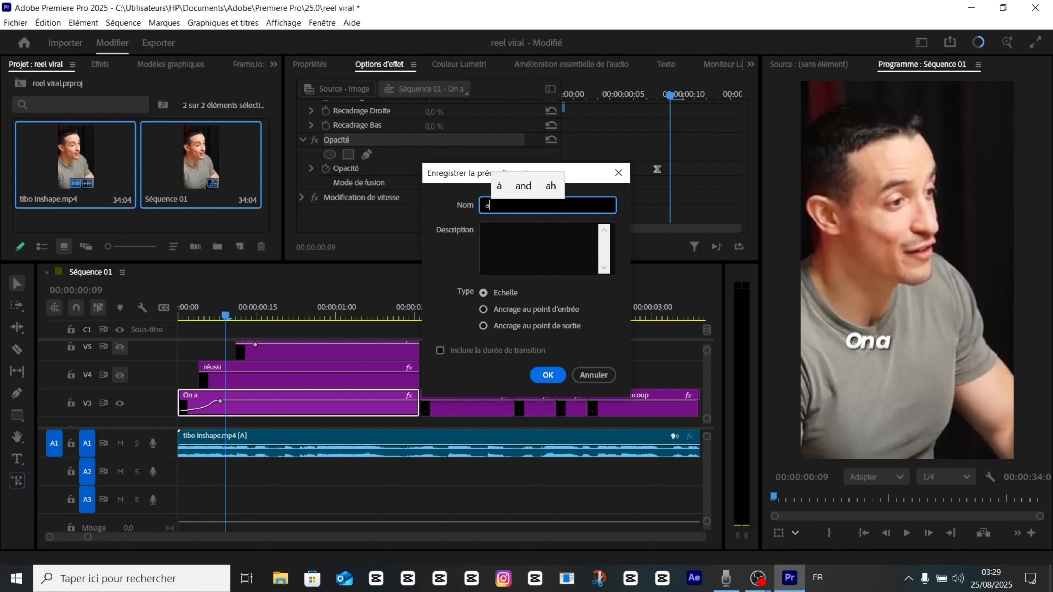
{"action": "left_click", "coordinate": [548, 375]}
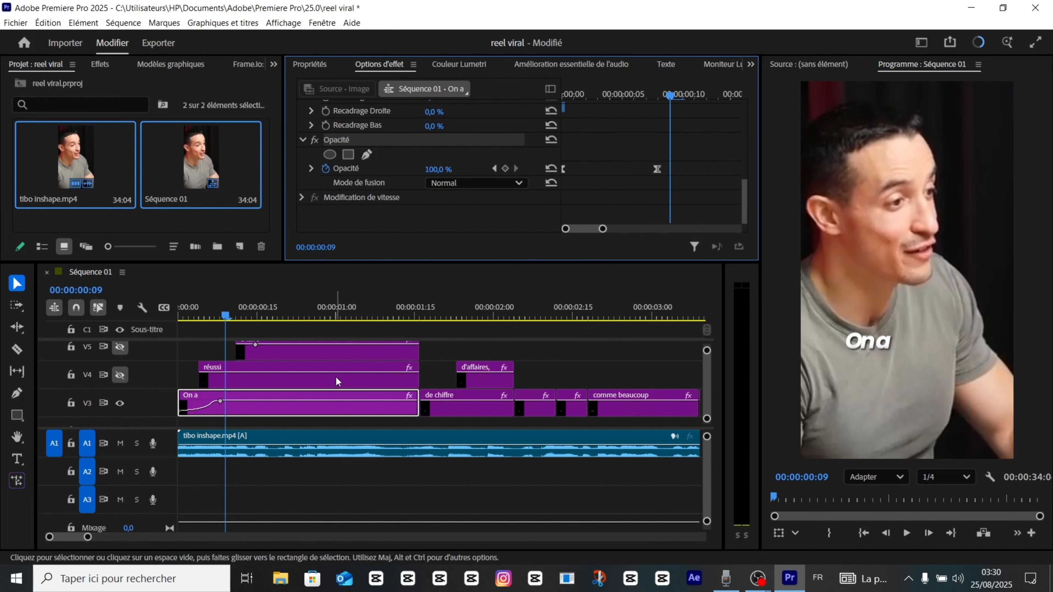
Apply the "animations1" preset to the "réussi", "à faire", "plus de" and "3 millions" clips
{"action": "left_click", "coordinate": [101, 65]}
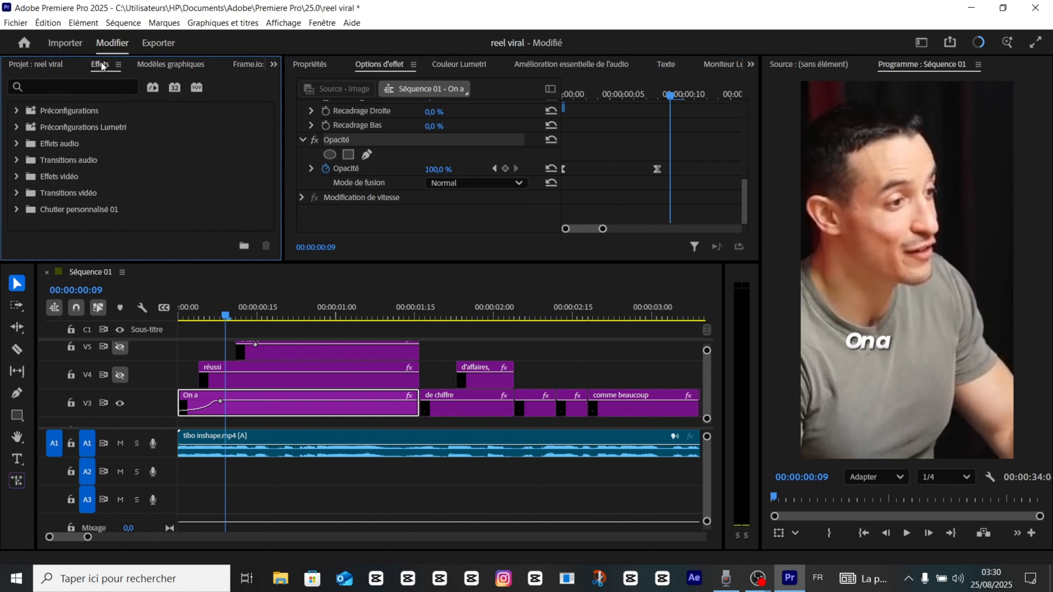
{"action": "left_click", "coordinate": [18, 111]}
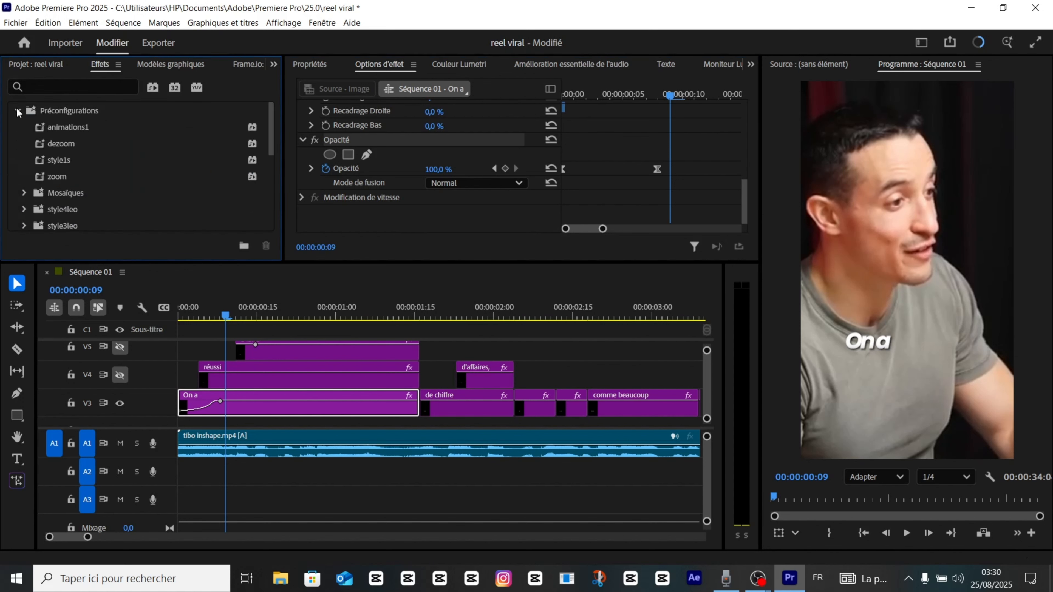
{"action": "left_click", "coordinate": [59, 131]}
{"action": "left_click_drag", "start_coordinate": [222, 285], "coordinate": [240, 375]}
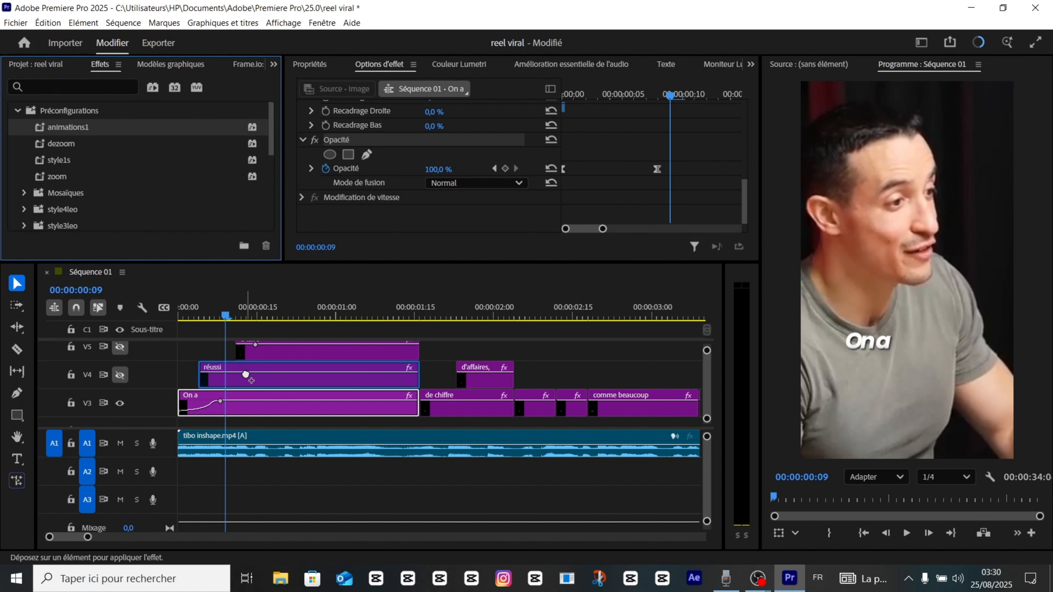
{"action": "left_click_drag", "start_coordinate": [79, 129], "coordinate": [298, 369]}
{"action": "scroll", "coordinate": [289, 354], "scroll_direction": "up", "scroll_amount": 4}
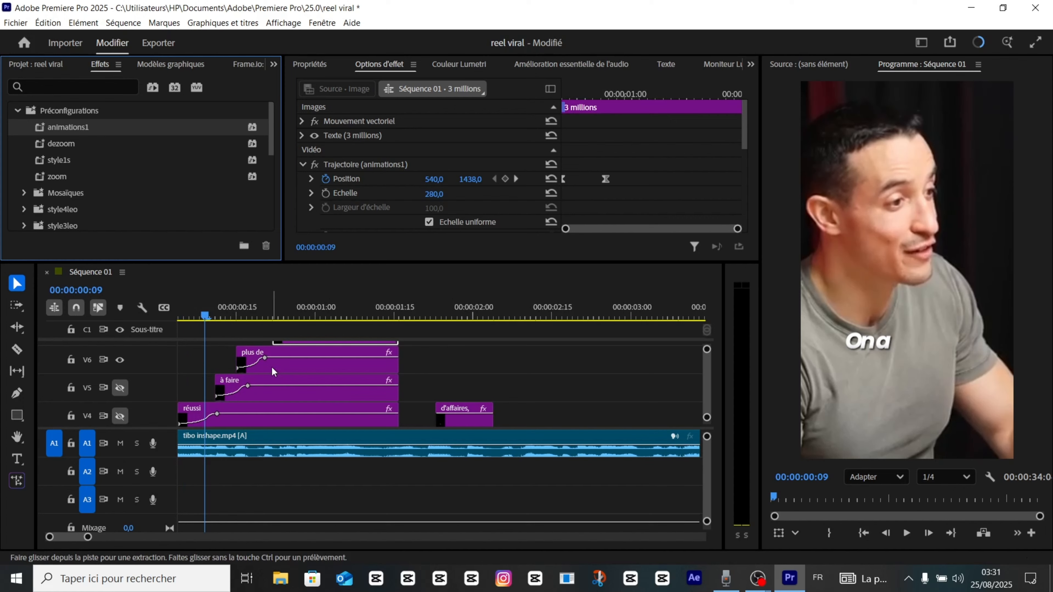
Turn the output of tracks V5 and V4 back on and move the playhead back toward the sequence start
{"action": "scroll", "coordinate": [272, 369], "scroll_direction": "down", "scroll_amount": 1}
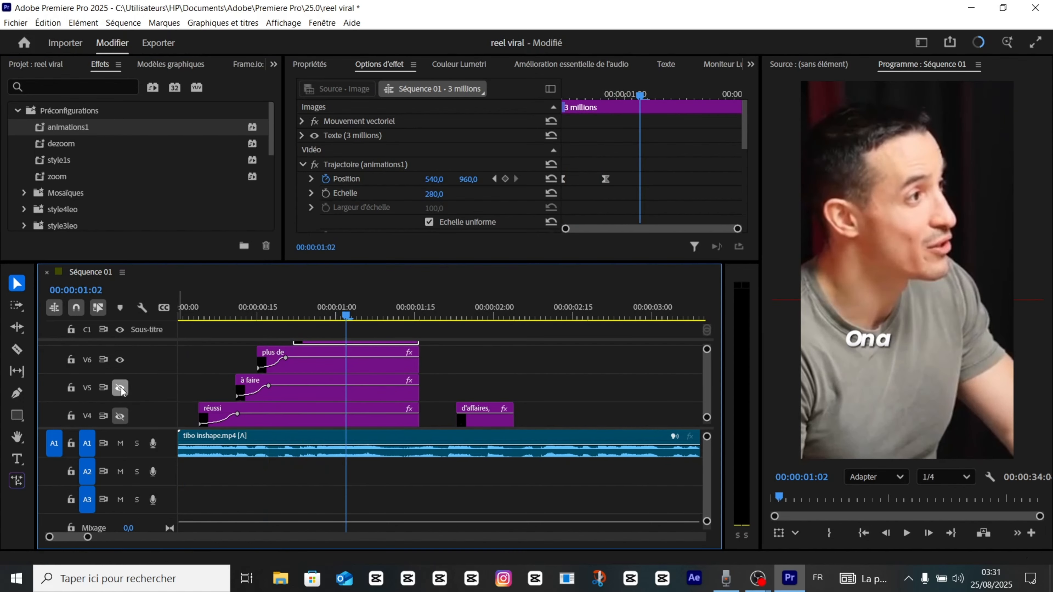
{"action": "left_click", "coordinate": [120, 388]}
{"action": "left_click", "coordinate": [119, 416]}
{"action": "left_click_drag", "start_coordinate": [348, 317], "coordinate": [145, 332]}
Scale the "réussi" text to 231 % and place it just beneath and to the right of "On a"
{"action": "scroll", "coordinate": [236, 380], "scroll_direction": "down", "scroll_amount": 2}
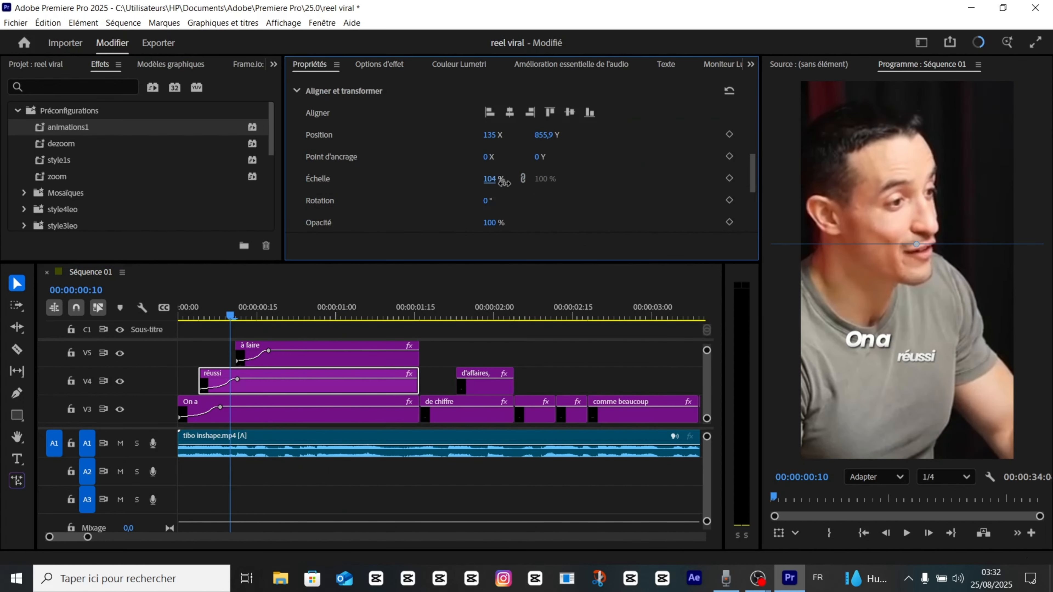
{"action": "left_click_drag", "start_coordinate": [504, 182], "coordinate": [537, 192]}
{"action": "left_click_drag", "start_coordinate": [976, 407], "coordinate": [897, 356]}
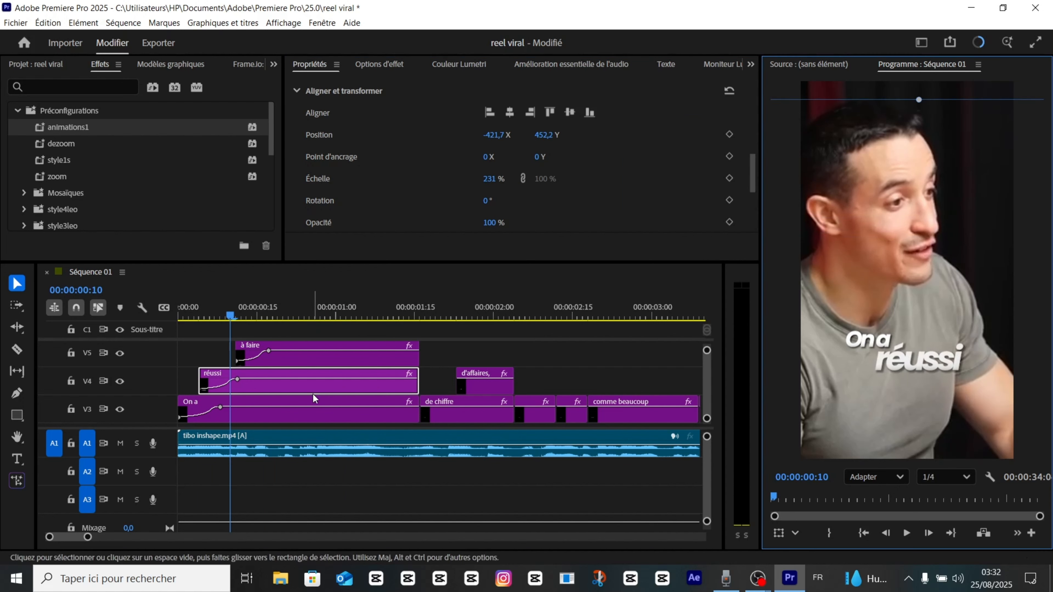
Adjust the "à faire" clip's scale and place its small text beneath the right end of "réussi"
{"action": "scroll", "coordinate": [312, 393], "scroll_direction": "down", "scroll_amount": 5}
{"action": "scroll", "coordinate": [443, 180], "scroll_direction": "down", "scroll_amount": 2}
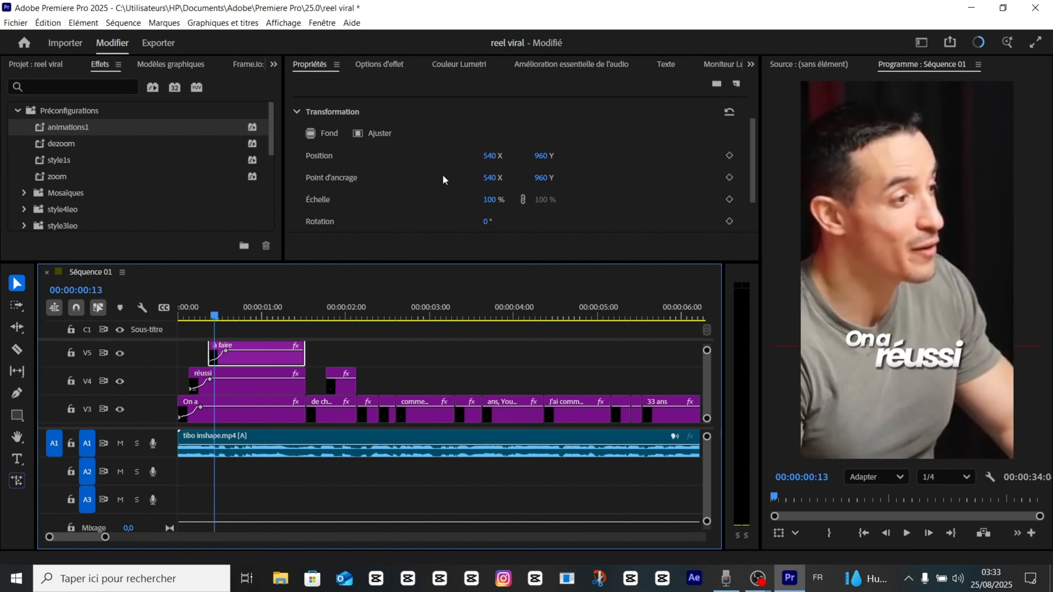
{"action": "scroll", "coordinate": [443, 180], "scroll_direction": "down", "scroll_amount": 2}
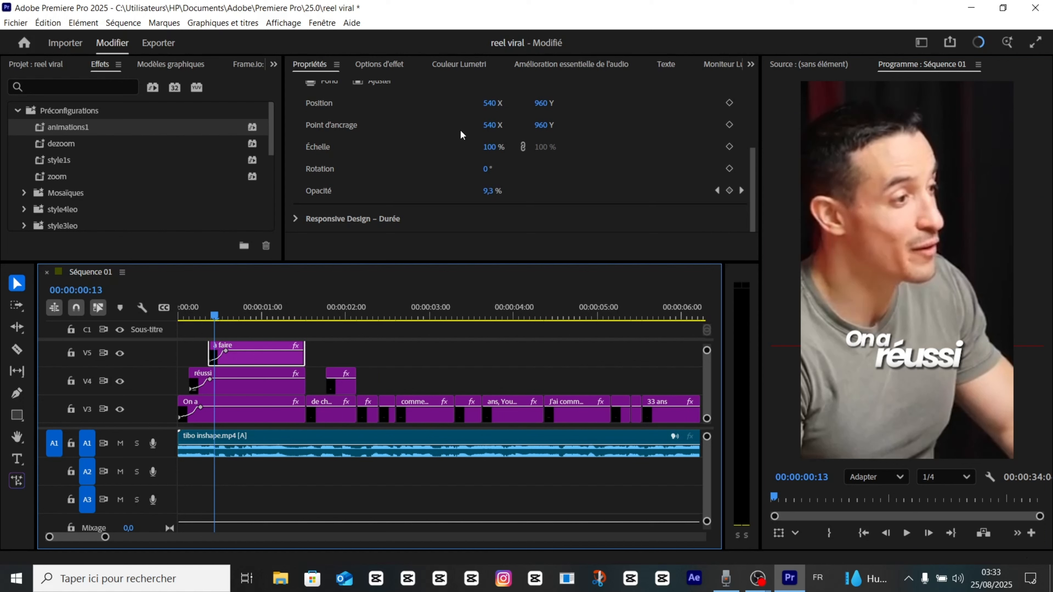
{"action": "left_click_drag", "start_coordinate": [486, 152], "coordinate": [458, 159]}
{"action": "left_click", "coordinate": [920, 404]}
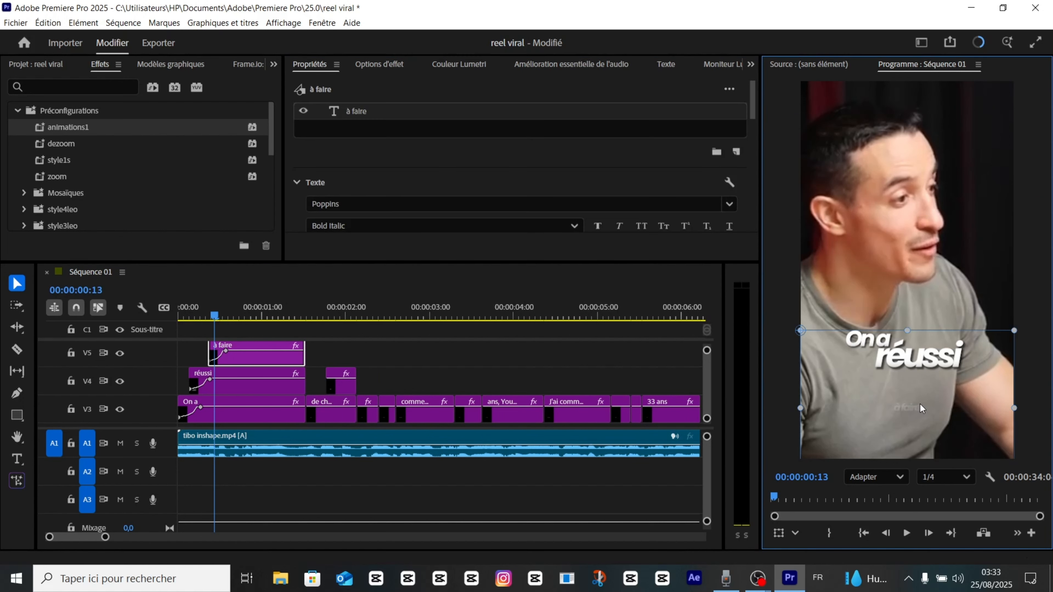
{"action": "left_click", "coordinate": [242, 357]}
{"action": "left_click_drag", "start_coordinate": [889, 424], "coordinate": [929, 390]}
Place the "plus de" text beneath "à faire" and play the captions
{"action": "left_click", "coordinate": [234, 310]}
{"action": "scroll", "coordinate": [258, 367], "scroll_direction": "up", "scroll_amount": 3}
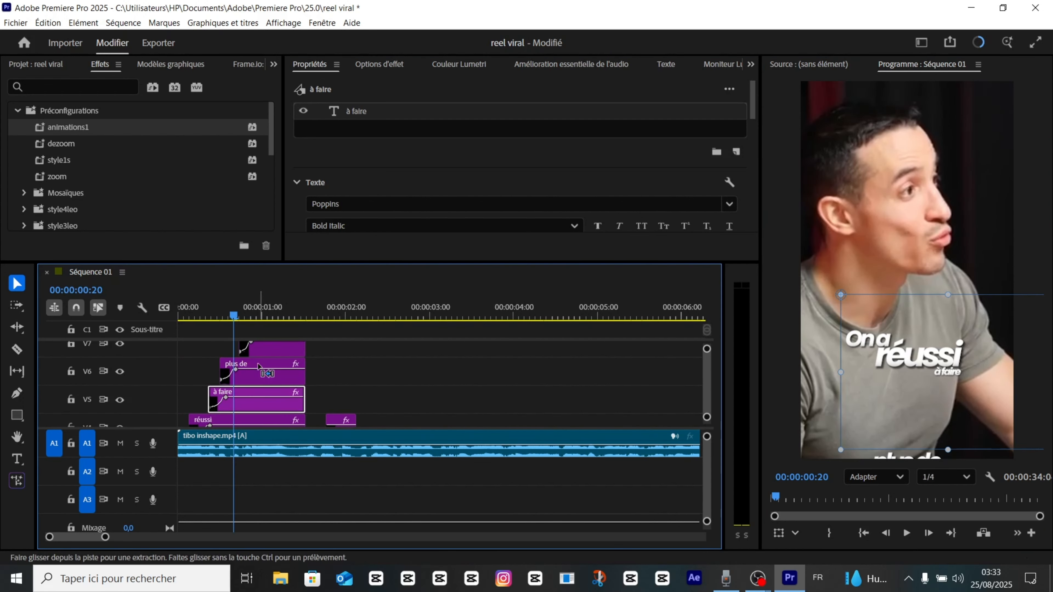
{"action": "left_click", "coordinate": [254, 368]}
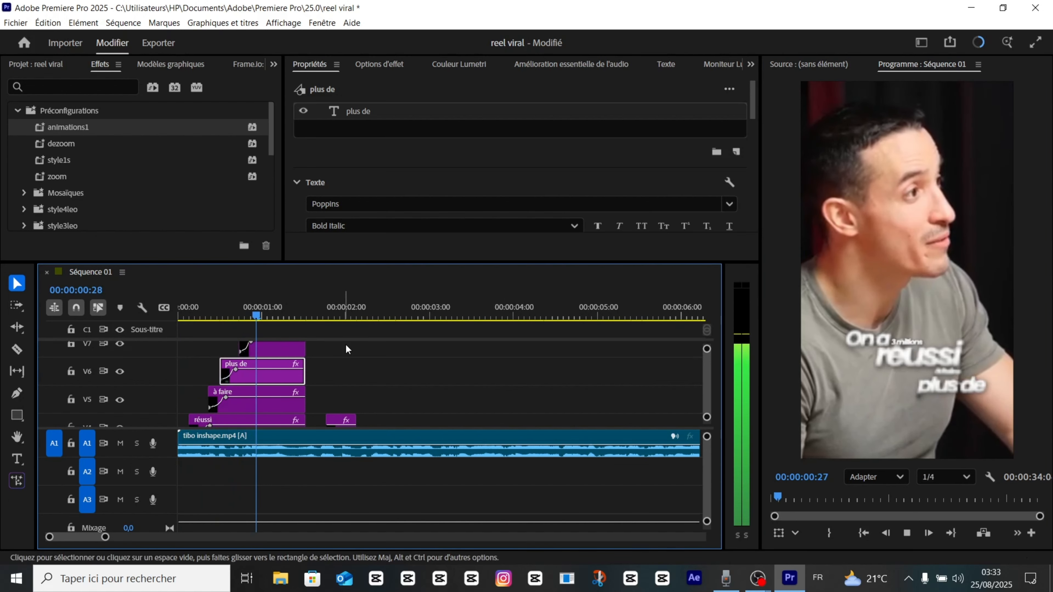
Enlarge the "3 millions" clip and move its text below "plus de"
{"action": "scroll", "coordinate": [290, 350], "scroll_direction": "up", "scroll_amount": 1}
{"action": "left_click", "coordinate": [279, 373]}
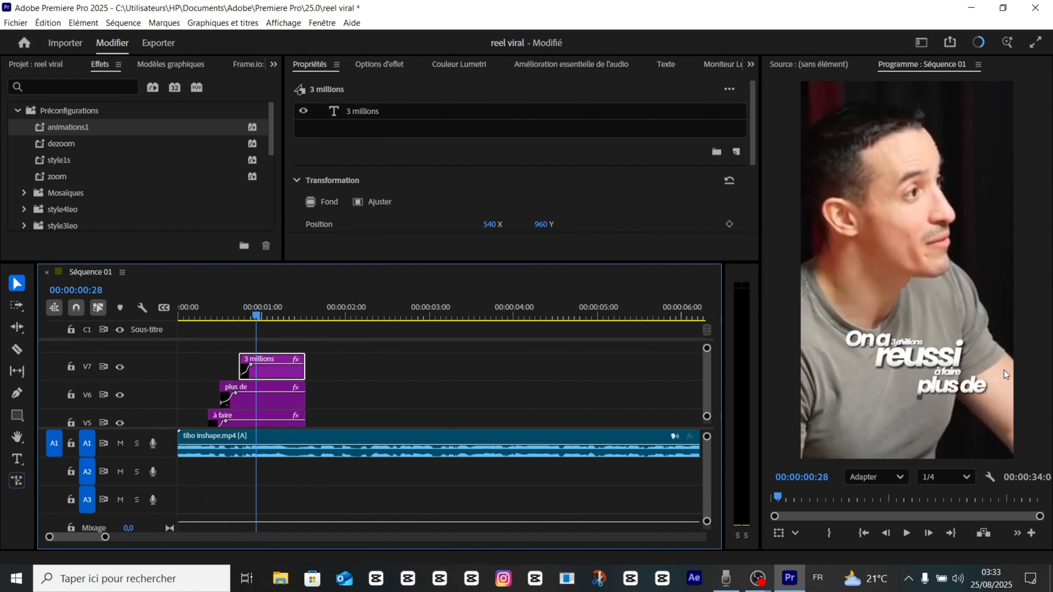
{"action": "scroll", "coordinate": [392, 175], "scroll_direction": "down", "scroll_amount": 3}
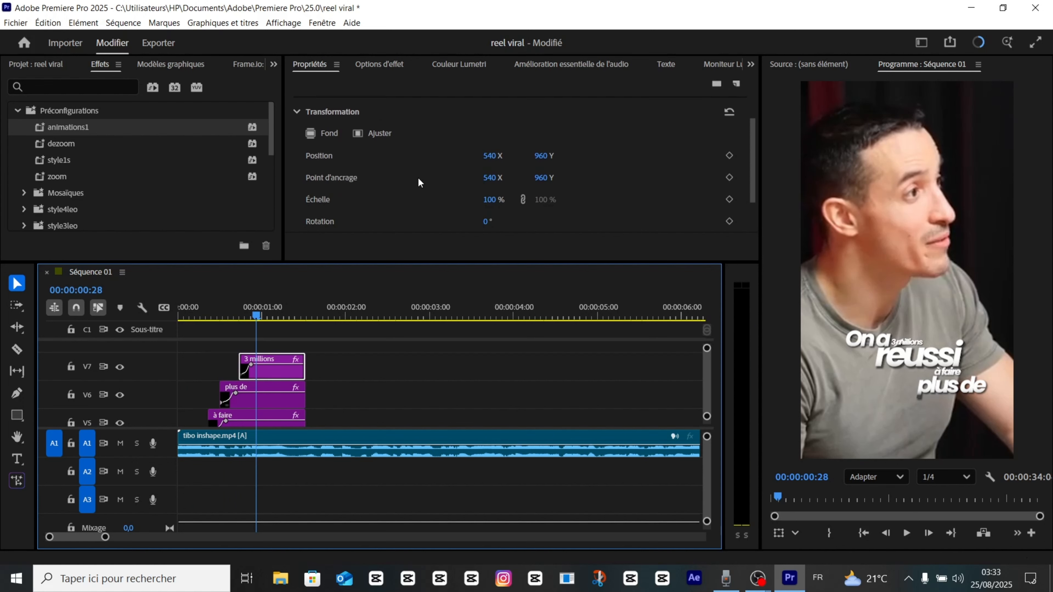
{"action": "left_click_drag", "start_coordinate": [491, 150], "coordinate": [590, 153]}
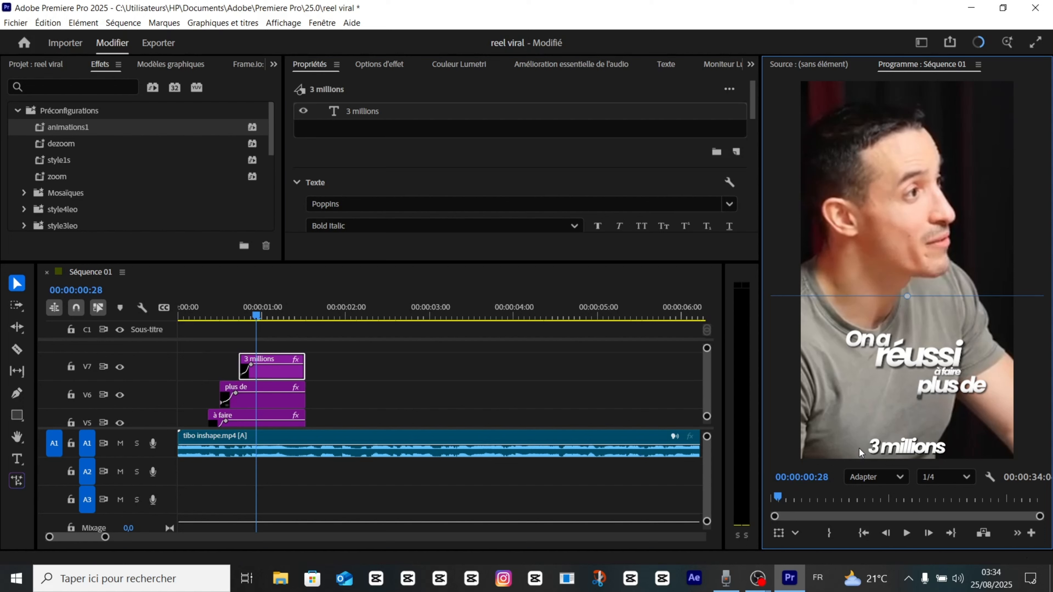
{"action": "left_click_drag", "start_coordinate": [859, 448], "coordinate": [864, 410]}
Set the "3 millions" text's scale to 206 % and reposition it beneath "plus de" at about -318,9 X and 610,6 Y
{"action": "scroll", "coordinate": [617, 206], "scroll_direction": "down", "scroll_amount": 5}
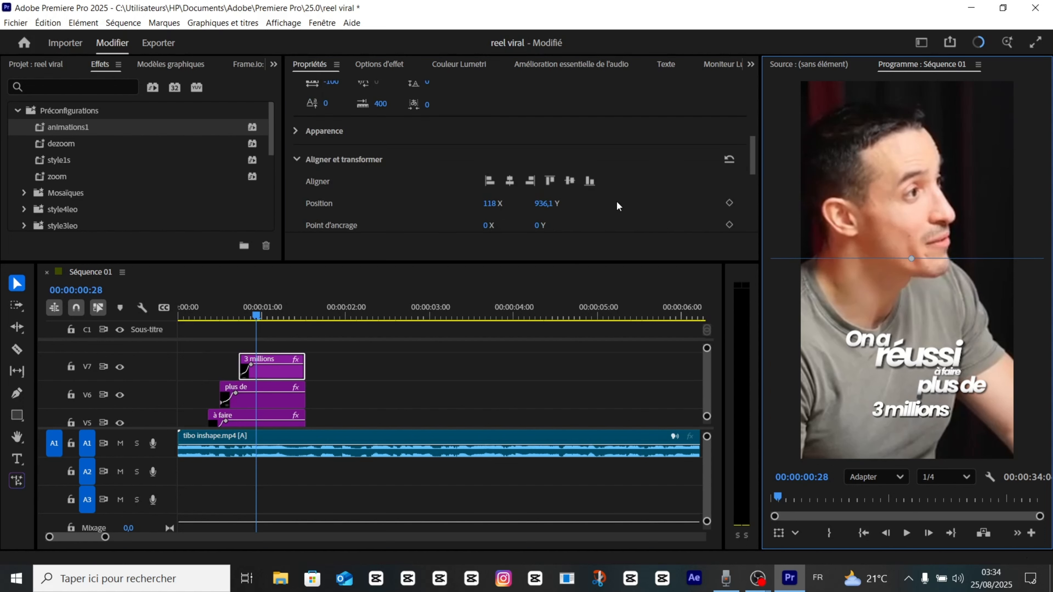
{"action": "scroll", "coordinate": [618, 206], "scroll_direction": "down", "scroll_amount": 2}
{"action": "left_click_drag", "start_coordinate": [491, 199], "coordinate": [527, 196]}
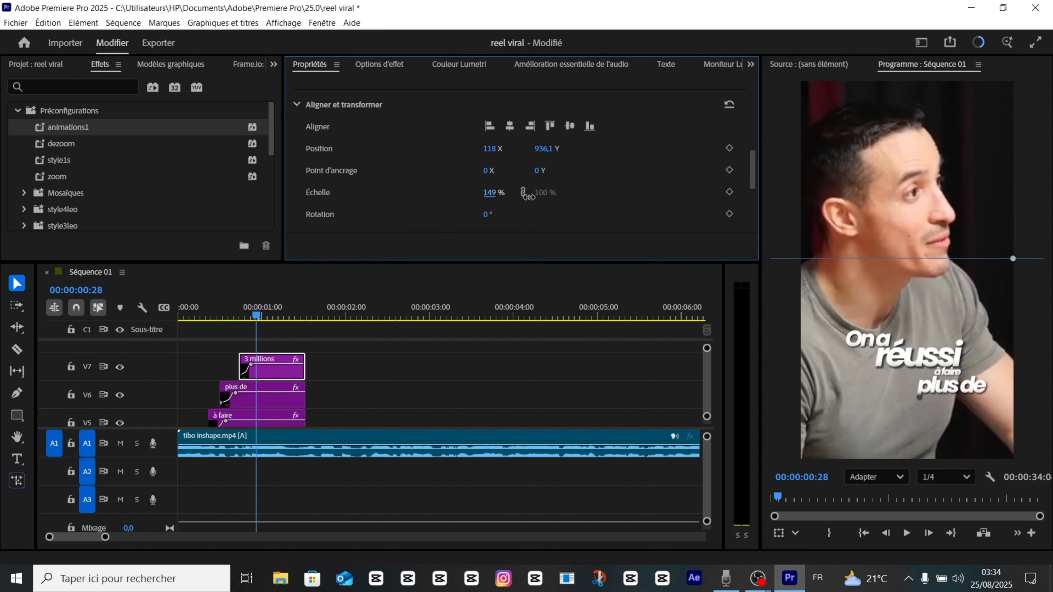
{"action": "left_click_drag", "start_coordinate": [951, 437], "coordinate": [849, 364]}
{"action": "left_click_drag", "start_coordinate": [499, 198], "coordinate": [533, 197]}
{"action": "left_click_drag", "start_coordinate": [952, 423], "coordinate": [861, 372]}
Play the sequence from the start to check the staggered caption animation
{"action": "left_click", "coordinate": [272, 317]}
{"action": "left_click_drag", "start_coordinate": [251, 324], "coordinate": [103, 347]}
{"action": "key", "text": "space"}
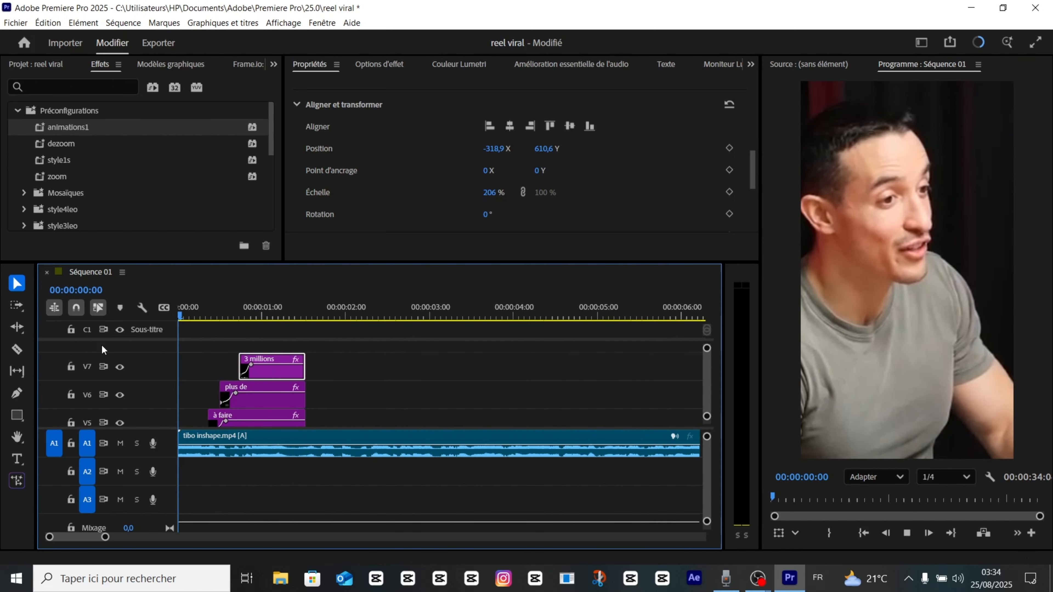
{"action": "key", "text": "space"}
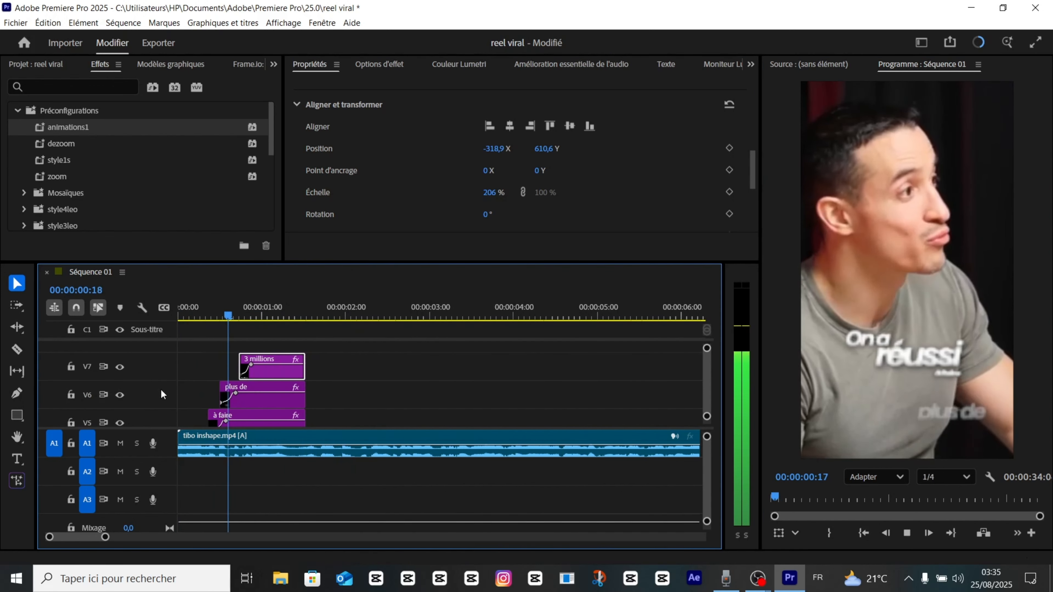
{"action": "key", "text": "space"}
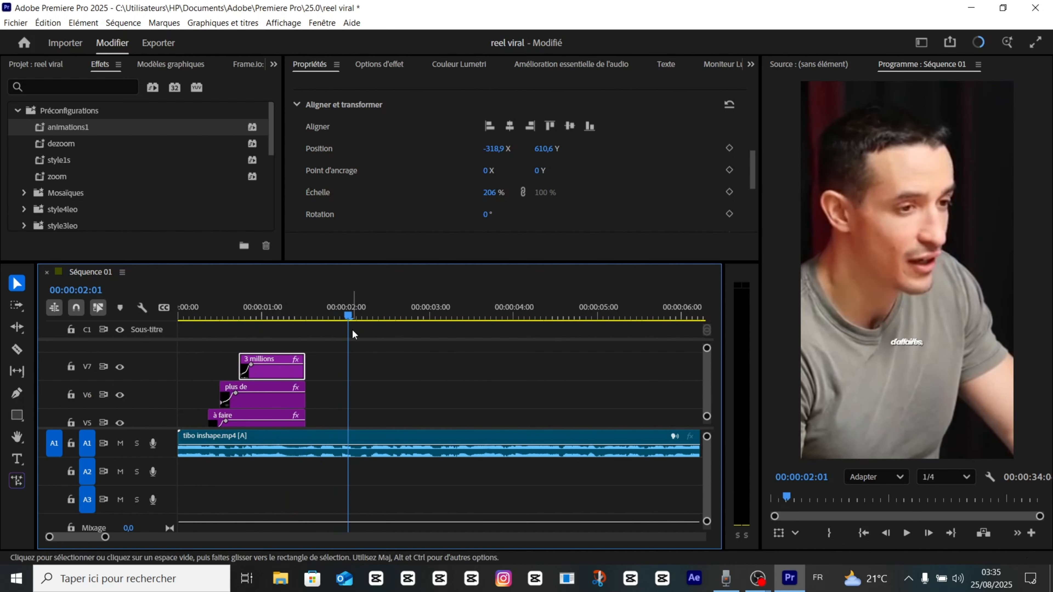
Place the playhead at the start of the "de chiffre" clip, at 00:00:01:16, and select that clip
{"action": "scroll", "coordinate": [353, 356], "scroll_direction": "right", "scroll_amount": 5}
{"action": "scroll", "coordinate": [356, 362], "scroll_direction": "left", "scroll_amount": 4}
{"action": "scroll", "coordinate": [360, 368], "scroll_direction": "left", "scroll_amount": 1}
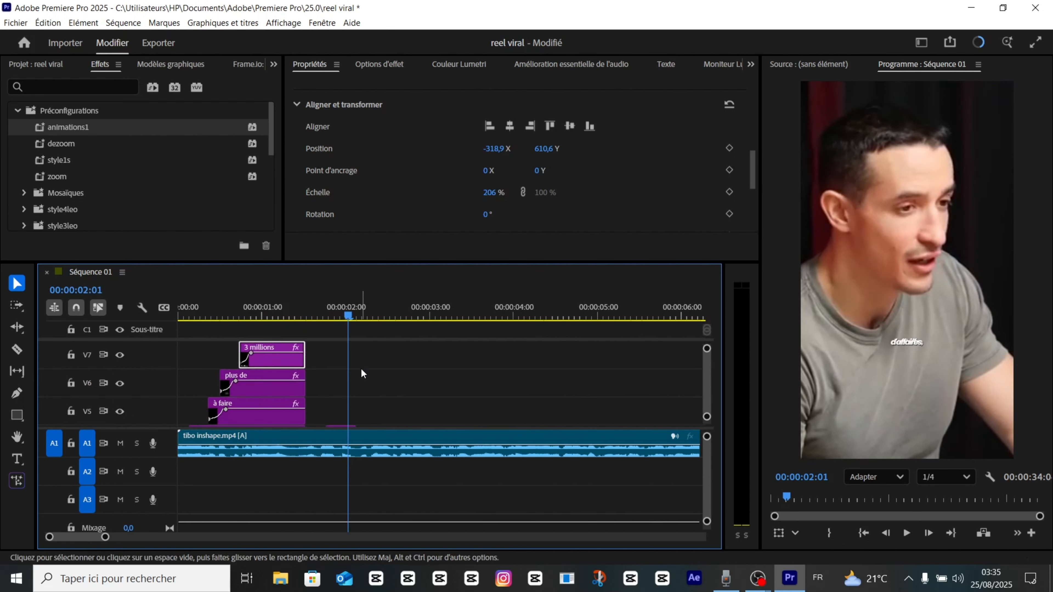
{"action": "scroll", "coordinate": [356, 365], "scroll_direction": "down", "scroll_amount": 3}
{"action": "left_click_drag", "start_coordinate": [351, 318], "coordinate": [308, 326]}
{"action": "scroll", "coordinate": [322, 370], "scroll_direction": "up", "scroll_amount": 3}
{"action": "scroll", "coordinate": [318, 394], "scroll_direction": "up", "scroll_amount": 6}
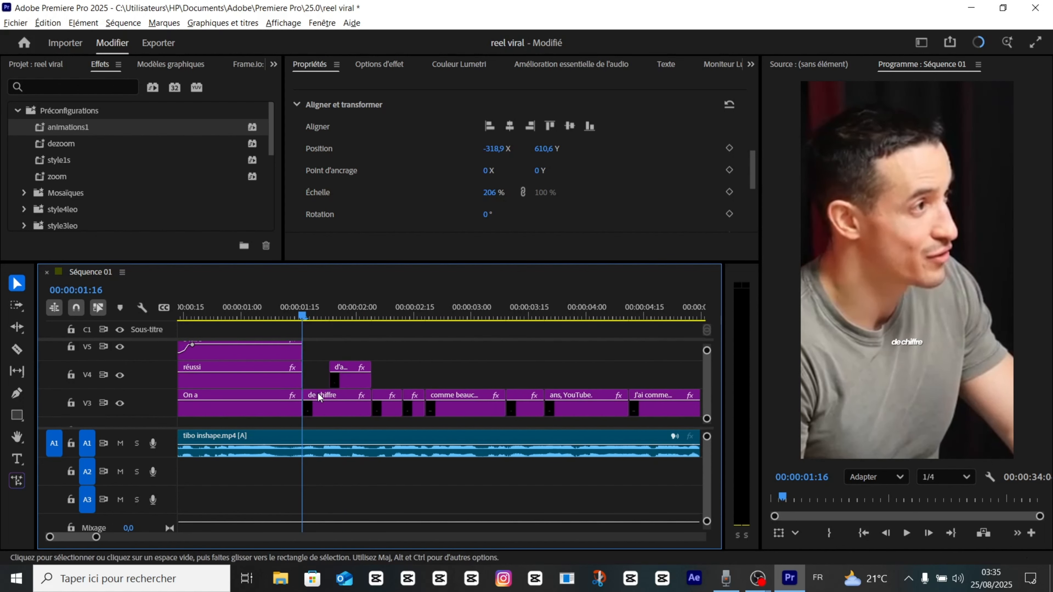
{"action": "scroll", "coordinate": [314, 403], "scroll_direction": "up", "scroll_amount": 2}
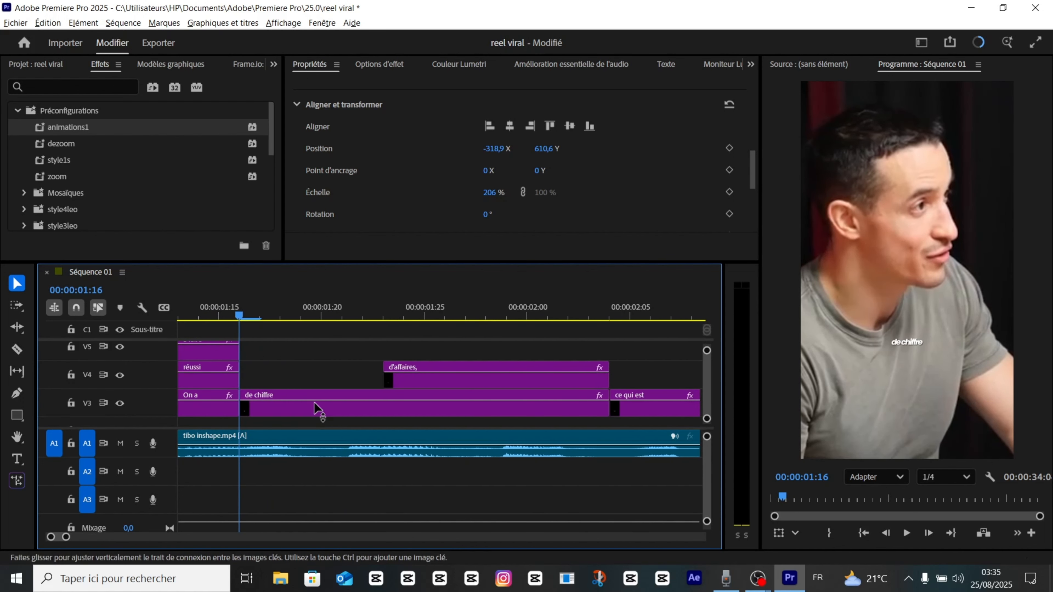
{"action": "left_click", "coordinate": [262, 403]}
Enlarge the "de chiffre" clip and its text, and place the caption over the man's chest
{"action": "left_click", "coordinate": [398, 61]}
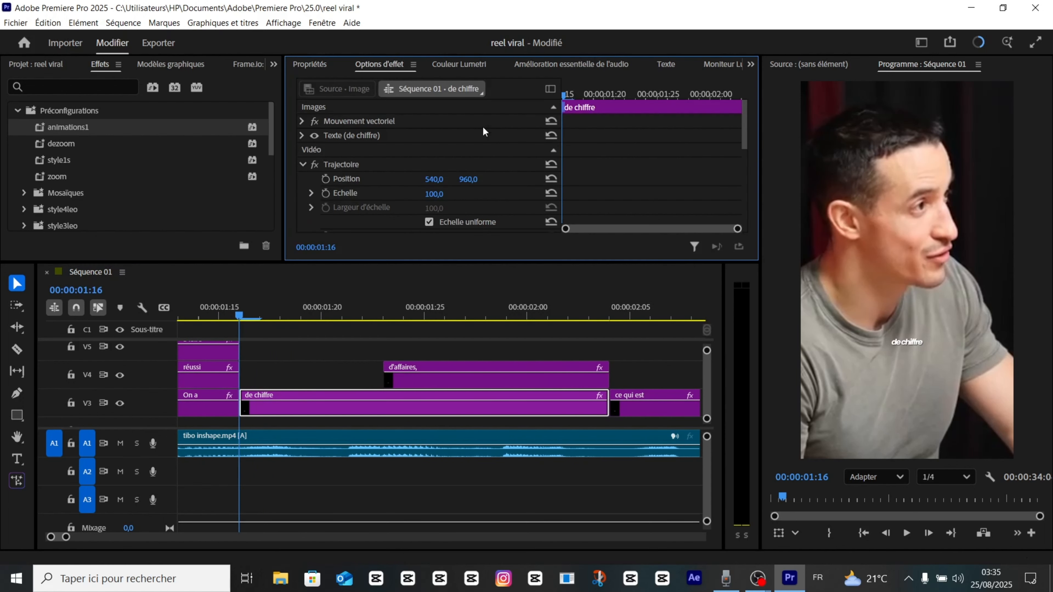
{"action": "left_click", "coordinate": [319, 65]}
{"action": "scroll", "coordinate": [464, 189], "scroll_direction": "down", "scroll_amount": 2}
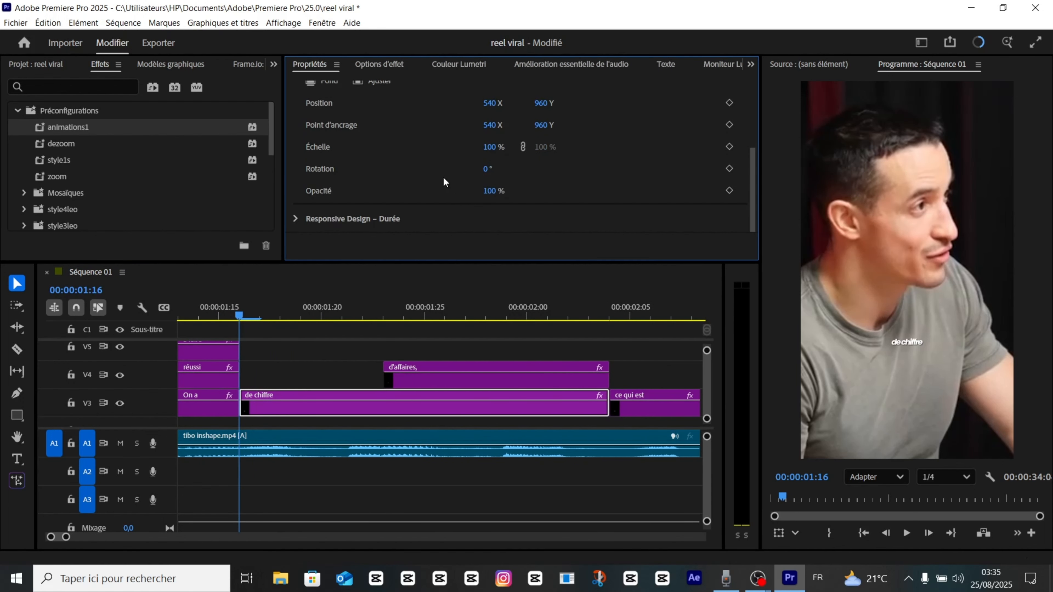
{"action": "left_click_drag", "start_coordinate": [491, 152], "coordinate": [539, 152]}
{"action": "left_click_drag", "start_coordinate": [928, 426], "coordinate": [920, 372]}
{"action": "scroll", "coordinate": [628, 225], "scroll_direction": "down", "scroll_amount": 9}
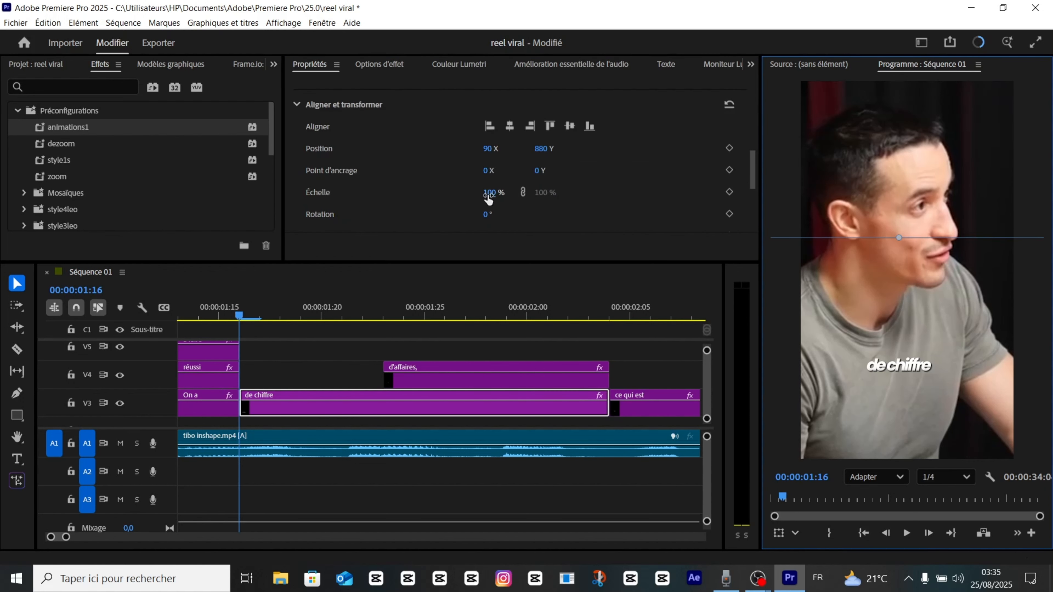
{"action": "left_click_drag", "start_coordinate": [488, 196], "coordinate": [503, 196]}
{"action": "left_click_drag", "start_coordinate": [915, 391], "coordinate": [880, 359]}
Add Opacité keyframes of 100 % to the "de chiffre" clip at 00:00:01:16 and 00:00:01:20
{"action": "left_click", "coordinate": [382, 63]}
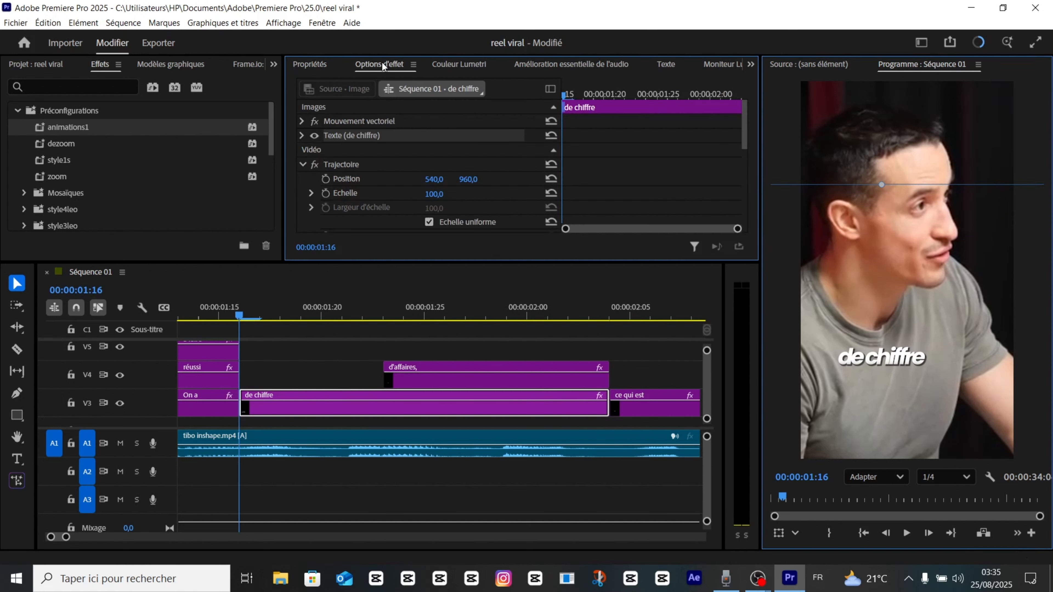
{"action": "scroll", "coordinate": [360, 183], "scroll_direction": "down", "scroll_amount": 5}
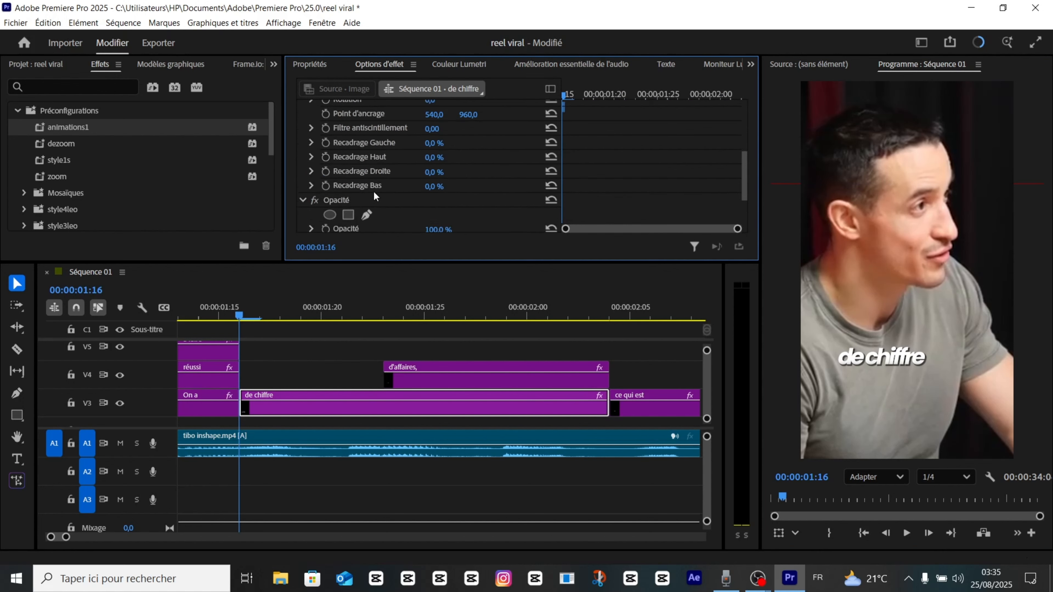
{"action": "left_click", "coordinate": [325, 166]}
{"action": "left_click", "coordinate": [321, 317]}
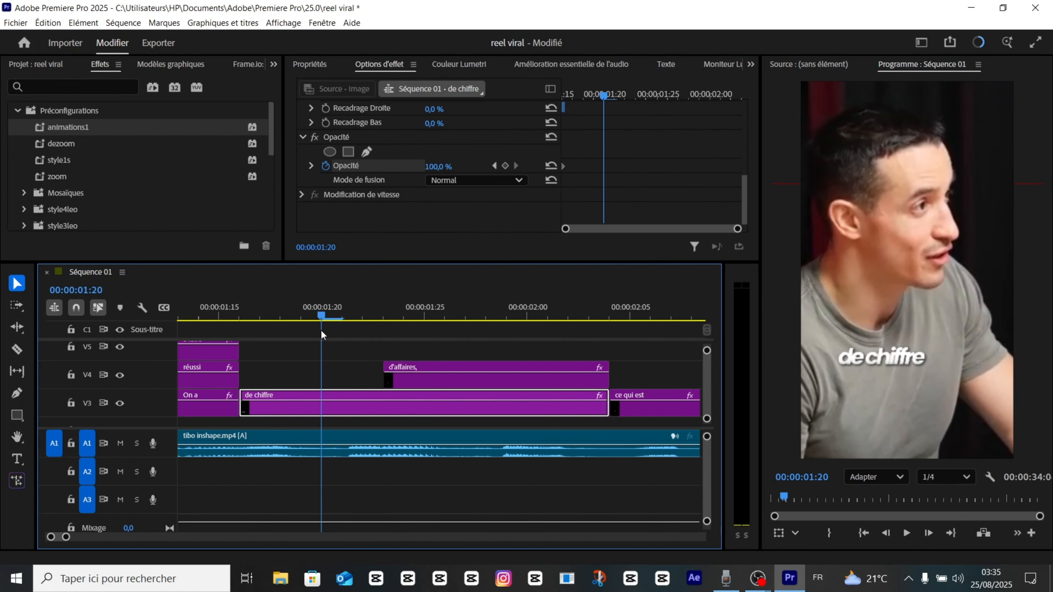
{"action": "key", "text": "Right"}
{"action": "key", "text": "Left"}
Keyframe the "de chiffre" clip's Position so it slides horizontally from 865 at the clip start to 540
{"action": "scroll", "coordinate": [512, 149], "scroll_direction": "up", "scroll_amount": 5}
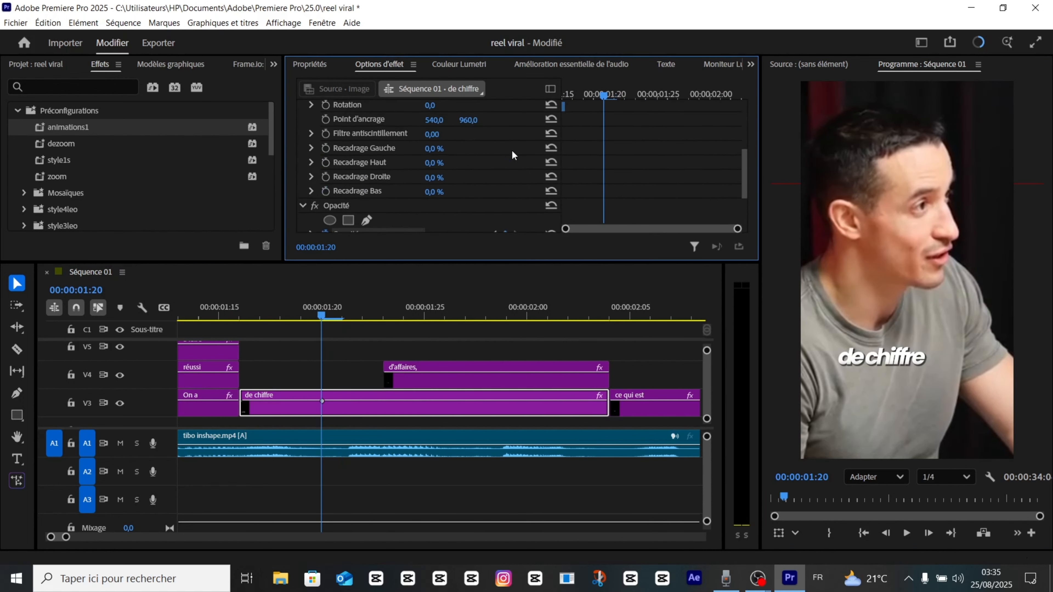
{"action": "left_click", "coordinate": [494, 157]}
{"action": "scroll", "coordinate": [493, 182], "scroll_direction": "down", "scroll_amount": 1}
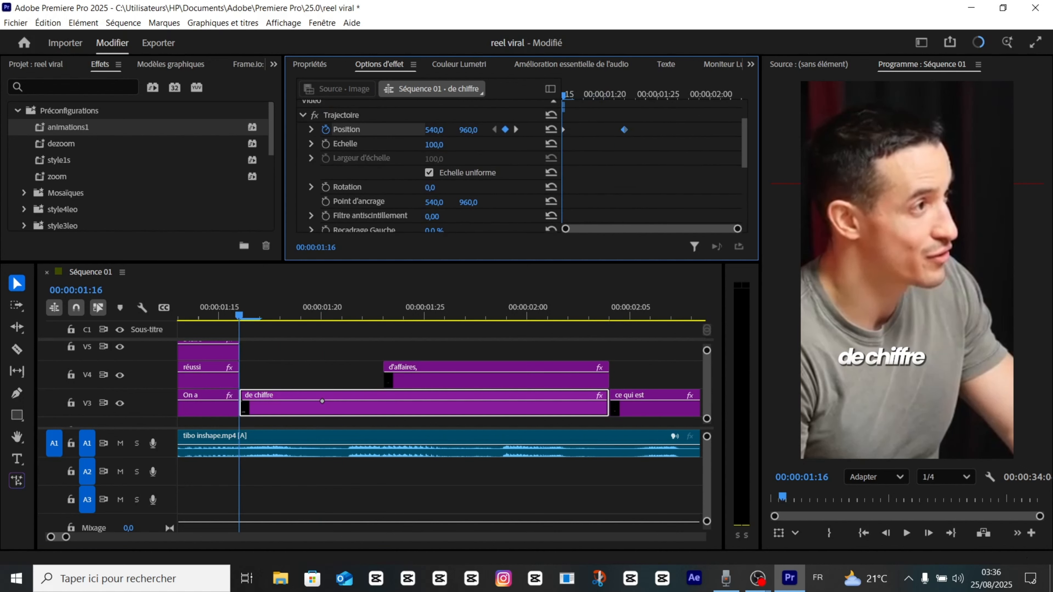
{"action": "left_click_drag", "start_coordinate": [434, 129], "coordinate": [506, 222]}
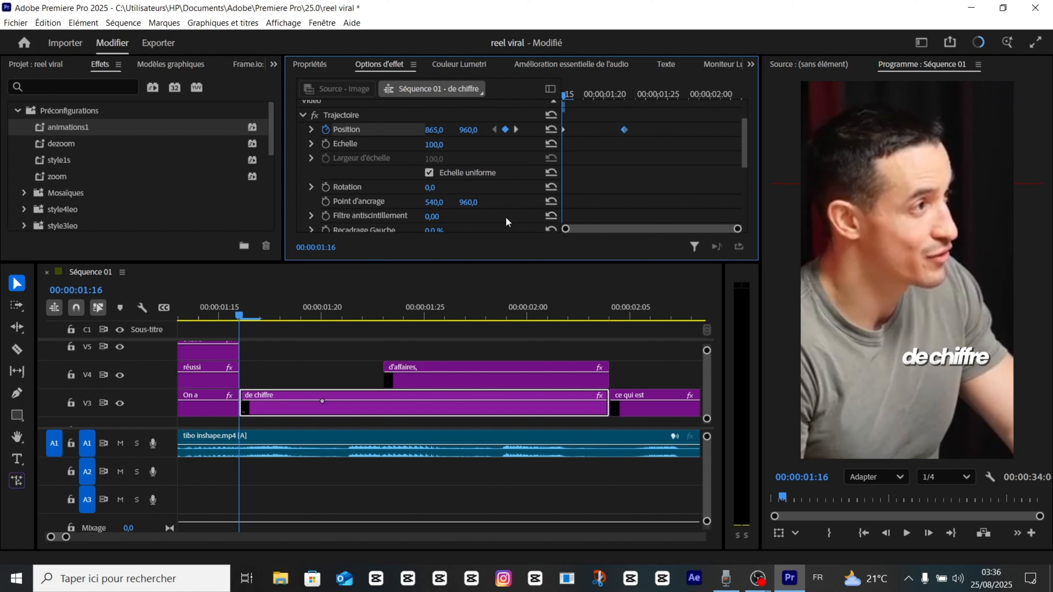
Set the "de chiffre" clip's first Opacité keyframe to 0 %
{"action": "scroll", "coordinate": [592, 184], "scroll_direction": "down", "scroll_amount": 5}
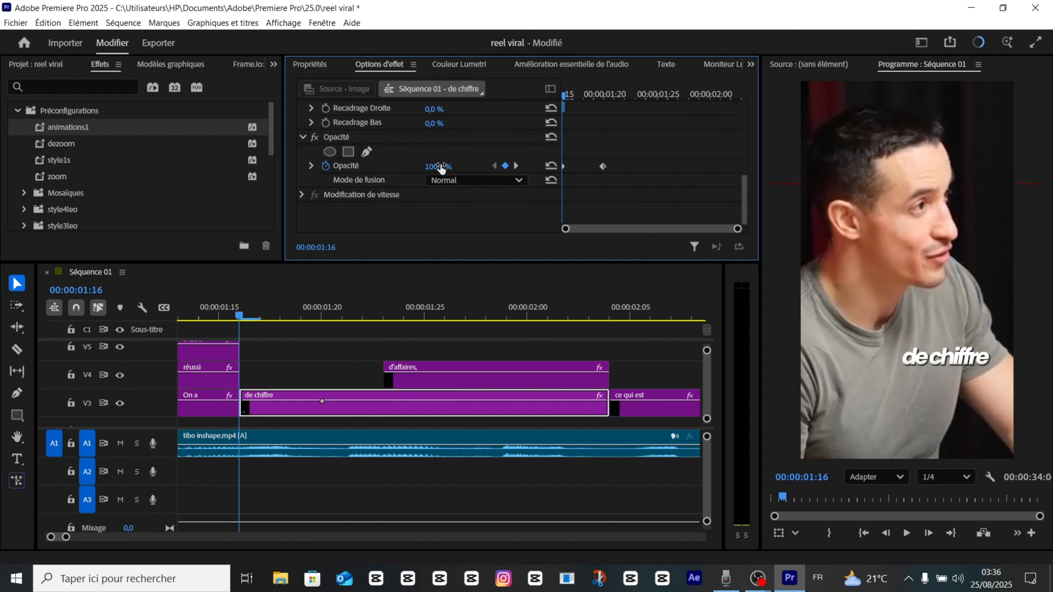
{"action": "left_click_drag", "start_coordinate": [440, 168], "coordinate": [415, 168]}
{"action": "scroll", "coordinate": [631, 143], "scroll_direction": "up", "scroll_amount": 6}
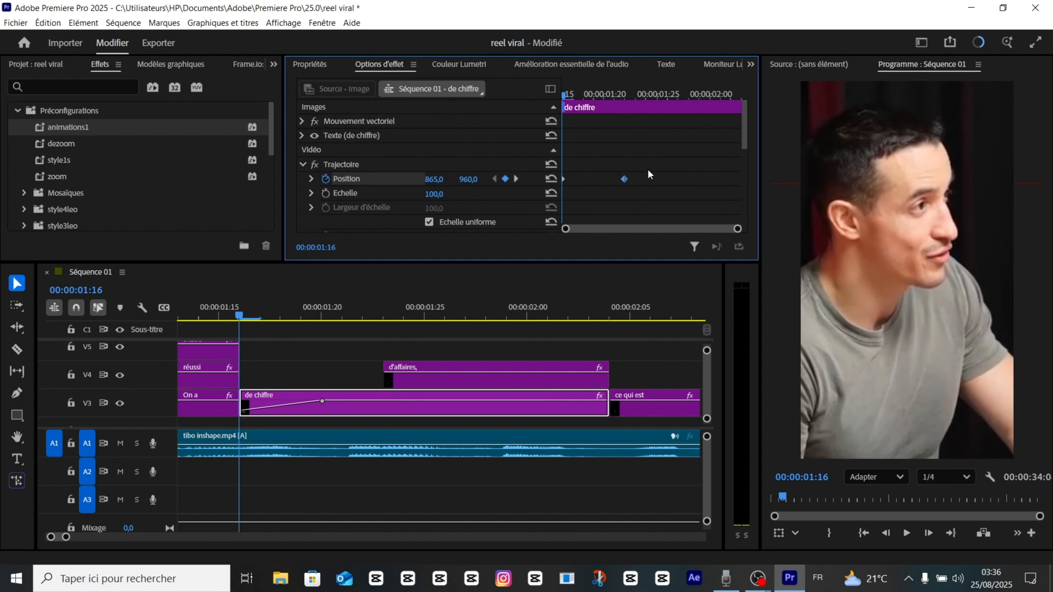
Apply Progressif and Dégressif temporal interpolation to the "de chiffre" clip's Opacité keyframes
{"action": "scroll", "coordinate": [570, 199], "scroll_direction": "down", "scroll_amount": 5}
{"action": "right_click", "coordinate": [603, 174]}
{"action": "mouse_move", "coordinate": [667, 274]}
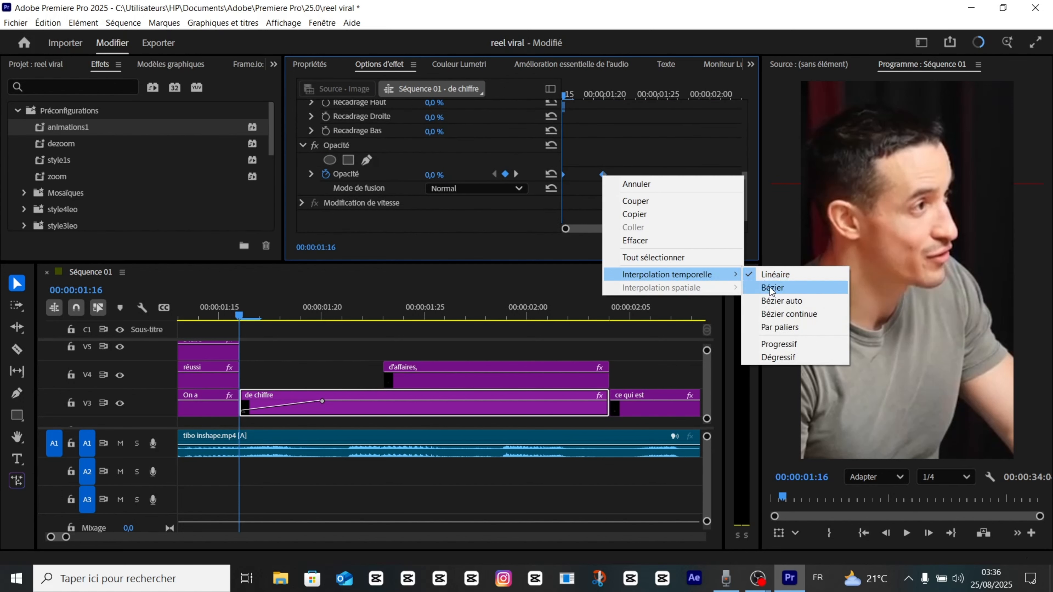
{"action": "left_click", "coordinate": [789, 344]}
{"action": "right_click", "coordinate": [601, 174]}
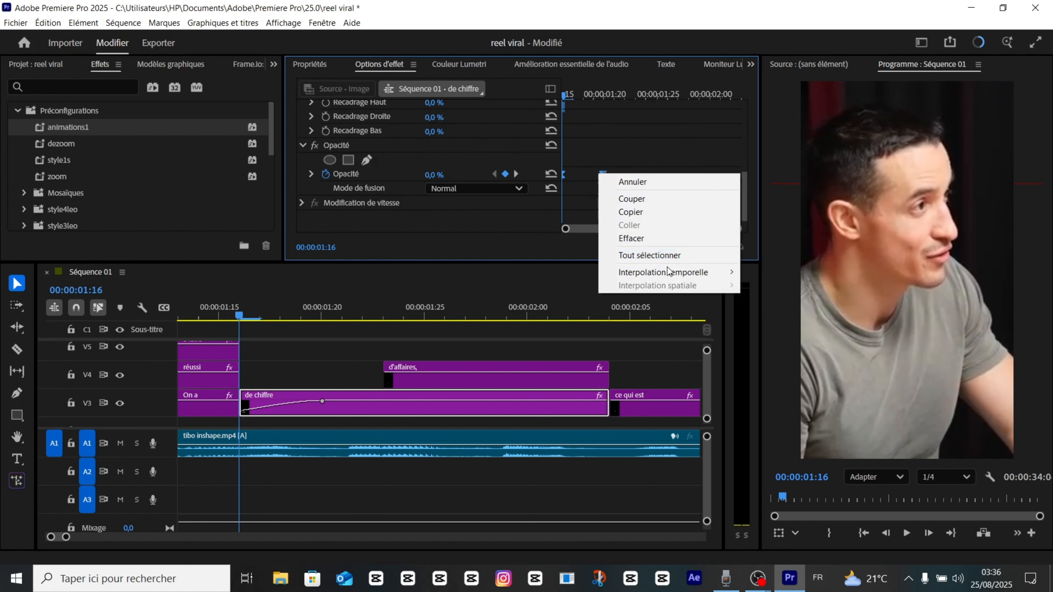
{"action": "mouse_move", "coordinate": [707, 274]}
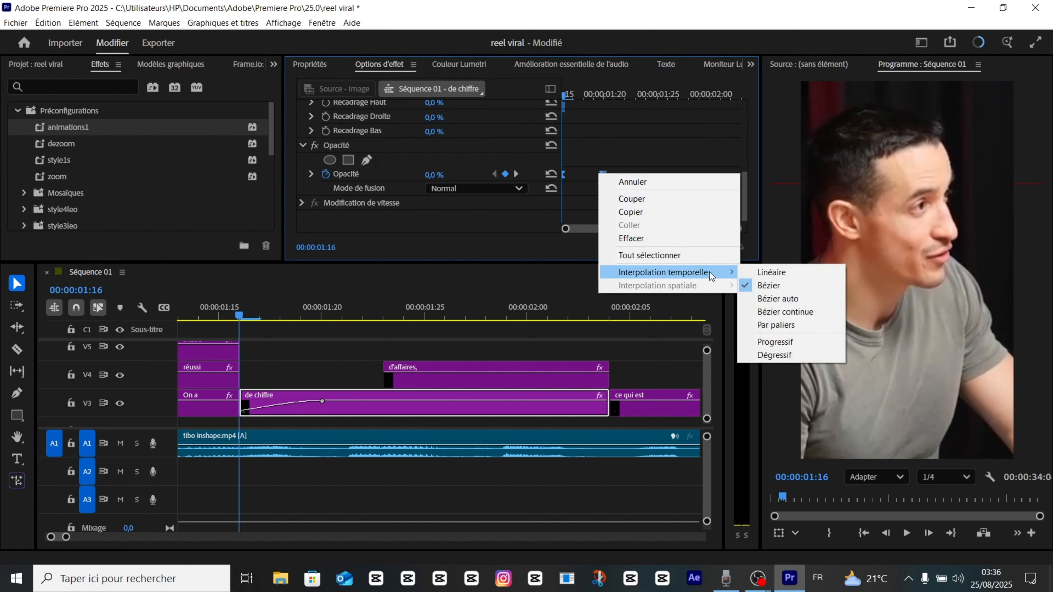
{"action": "left_click", "coordinate": [784, 355]}
Play the "de chiffre" animation and ease the clip's Position keyframes
{"action": "key", "text": "space"}
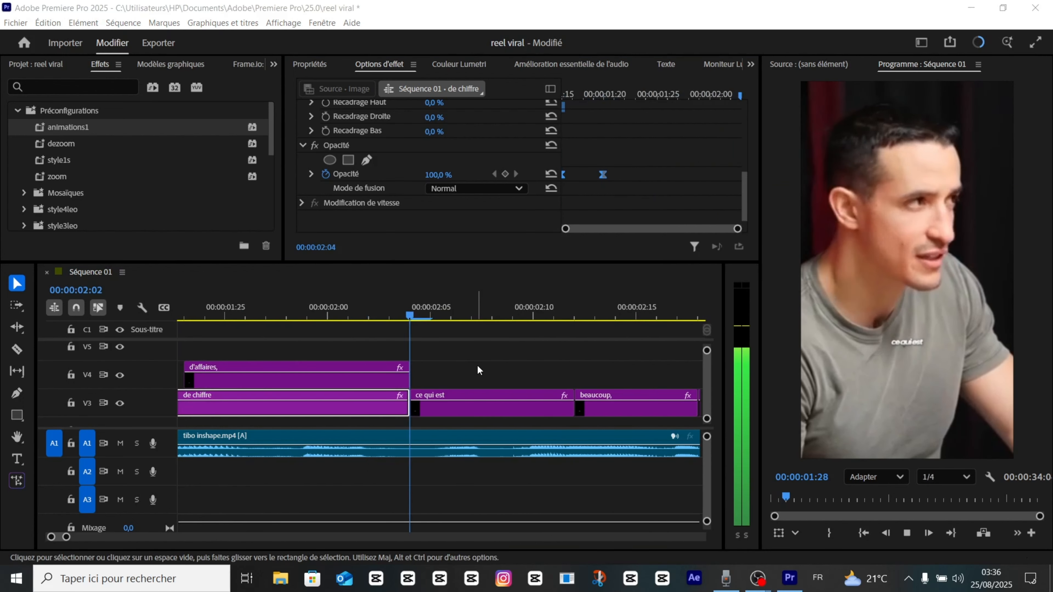
{"action": "key", "text": "super+s"}
{"action": "left_click", "coordinate": [601, 344]}
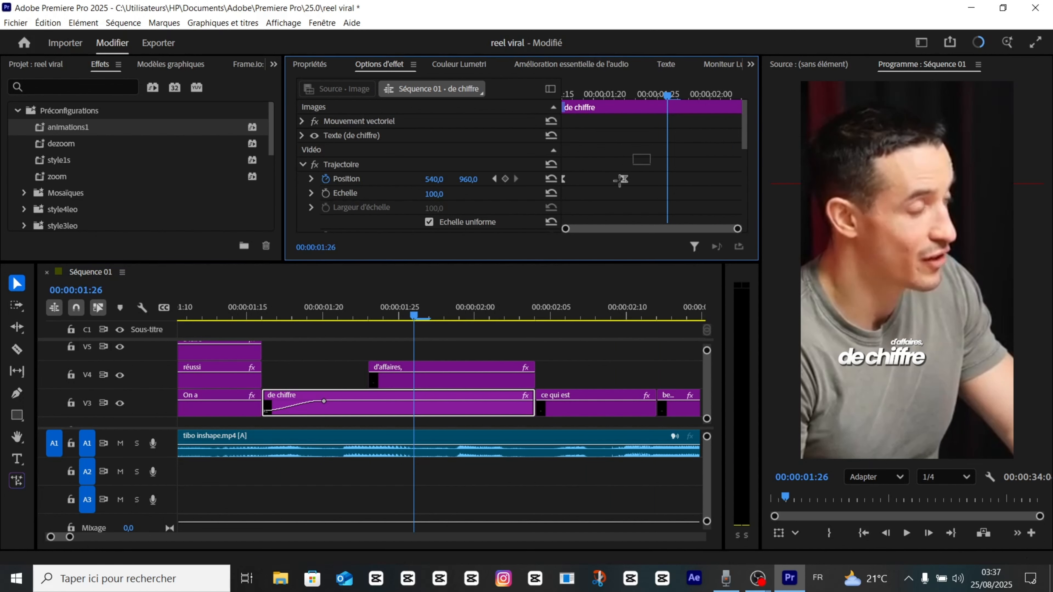
Move the "de chiffre" clip's last Position keyframe to about 00:00:01:24 and lengthen its incoming velocity handle for a softer slide
{"action": "left_click_drag", "start_coordinate": [623, 179], "coordinate": [639, 181]}
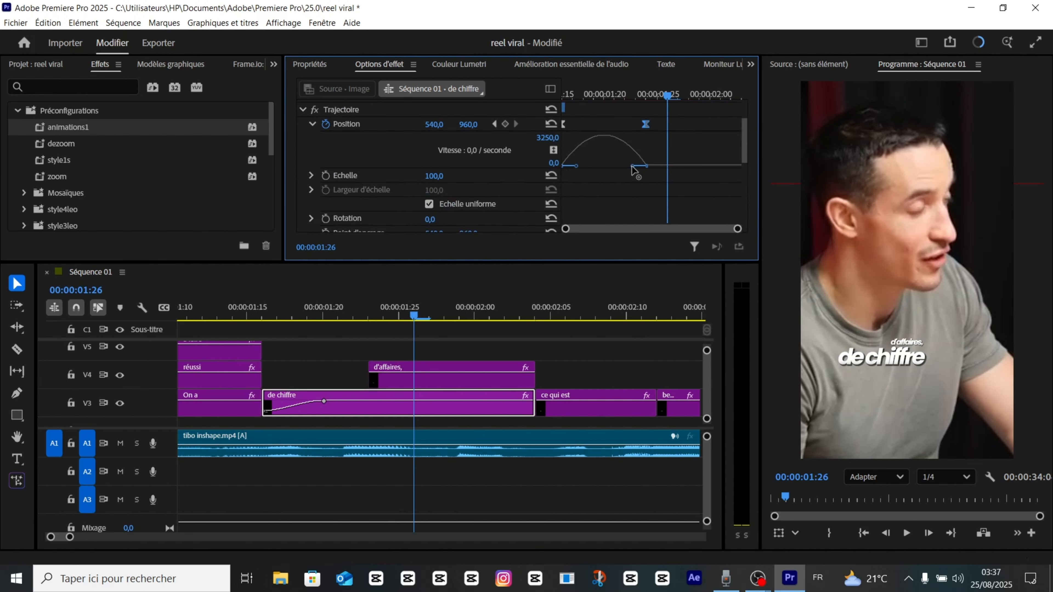
{"action": "left_click_drag", "start_coordinate": [632, 166], "coordinate": [588, 170]}
Show the "de chiffre" clip's Opacité curves and lengthen the first keyframe's velocity handle to sharpen the fade-in's easing
{"action": "scroll", "coordinate": [635, 183], "scroll_direction": "down", "scroll_amount": 5}
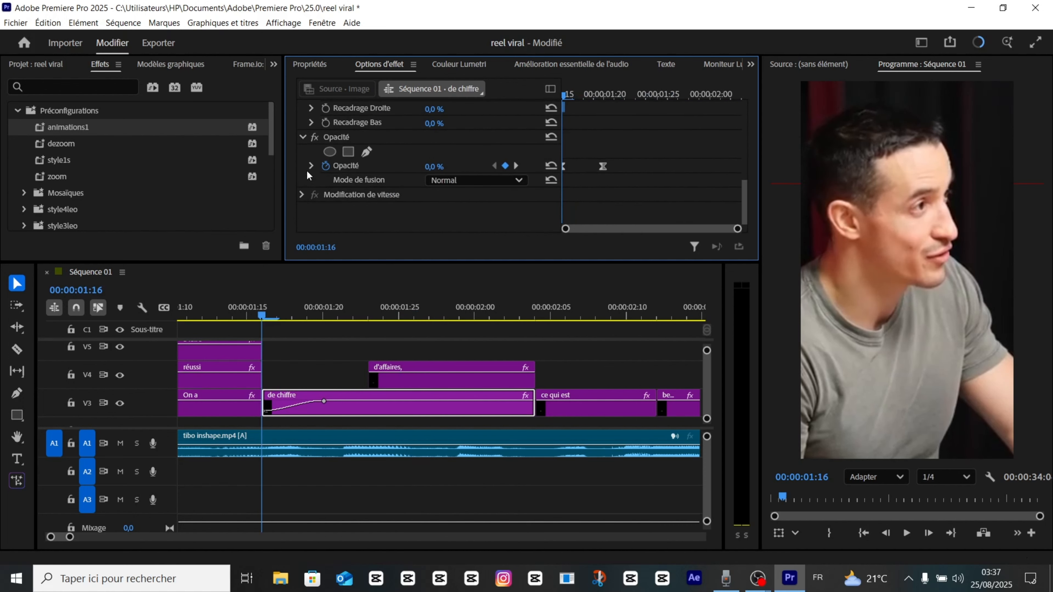
{"action": "left_click", "coordinate": [311, 166]}
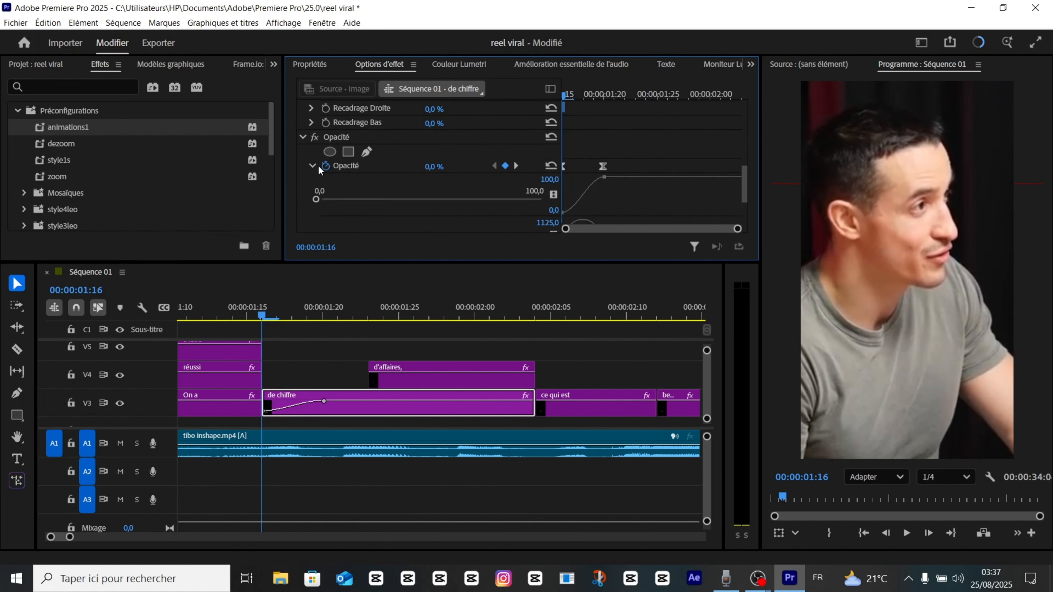
{"action": "scroll", "coordinate": [612, 196], "scroll_direction": "down", "scroll_amount": 3}
{"action": "left_click_drag", "start_coordinate": [623, 155], "coordinate": [550, 193]}
{"action": "left_click_drag", "start_coordinate": [566, 229], "coordinate": [574, 232]}
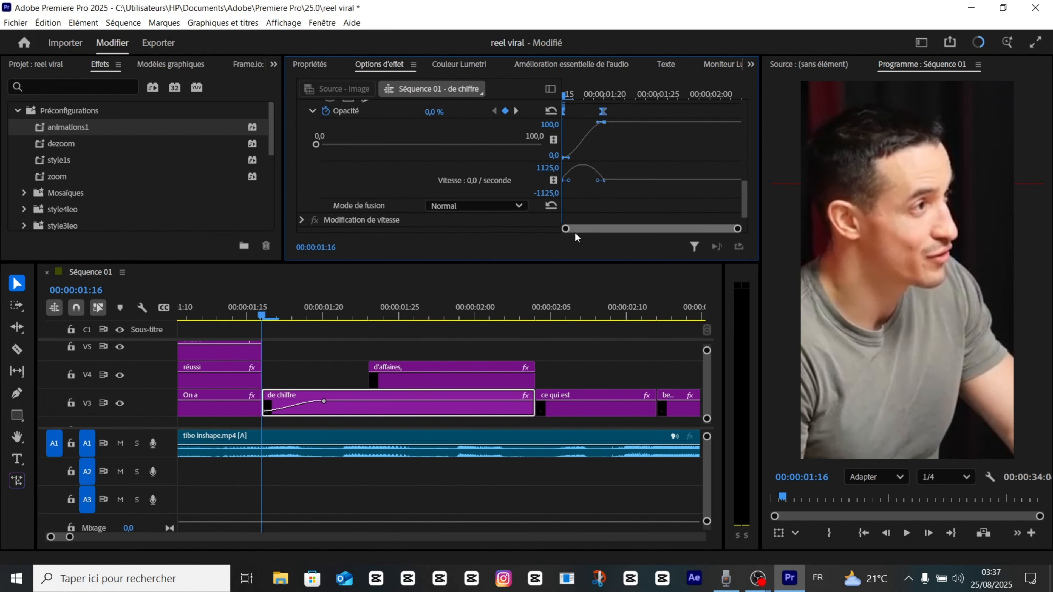
{"action": "left_click_drag", "start_coordinate": [574, 180], "coordinate": [606, 179]}
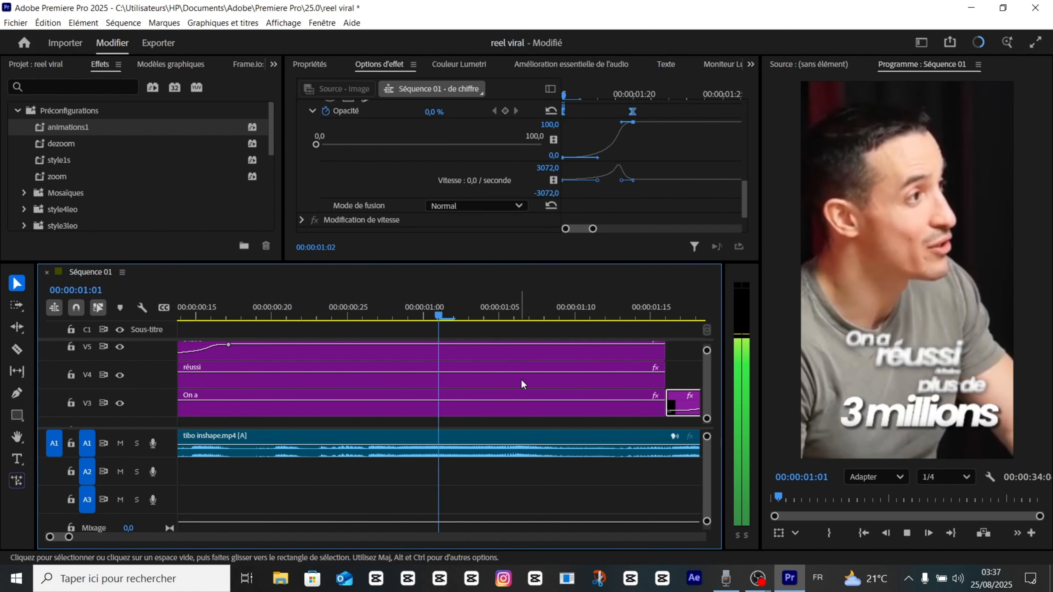
Scale the "d'affaires," text to 162 % and place it just below "de chiffre" at Position -114, 688,6
{"action": "scroll", "coordinate": [550, 380], "scroll_direction": "down", "scroll_amount": 4}
{"action": "left_click", "coordinate": [330, 381]}
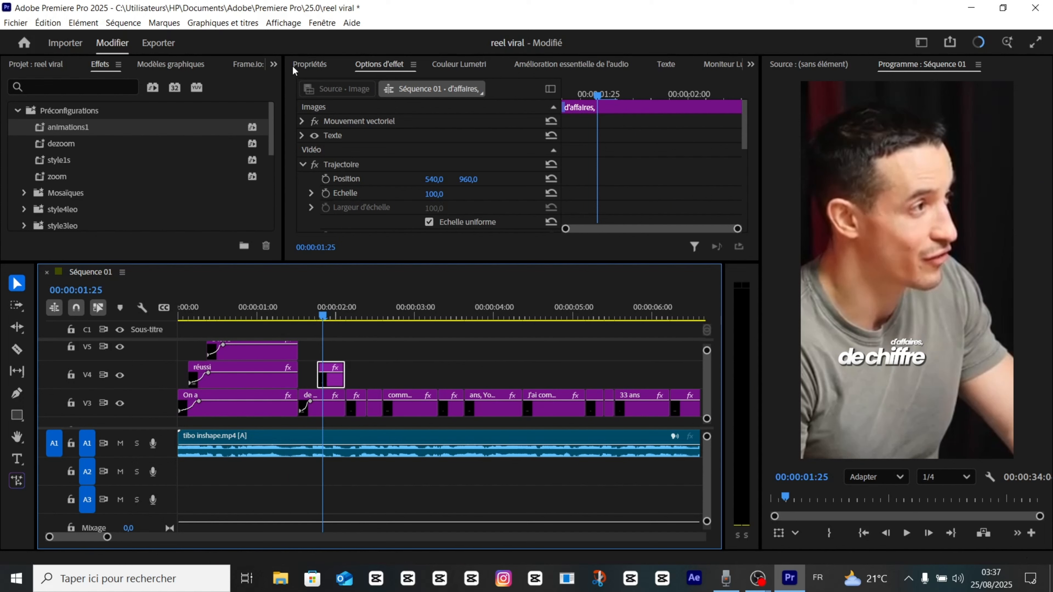
{"action": "left_click", "coordinate": [309, 64]}
{"action": "scroll", "coordinate": [515, 205], "scroll_direction": "down", "scroll_amount": 3}
{"action": "left_click_drag", "start_coordinate": [489, 146], "coordinate": [537, 146]}
{"action": "left_click_drag", "start_coordinate": [566, 145], "coordinate": [574, 144]}
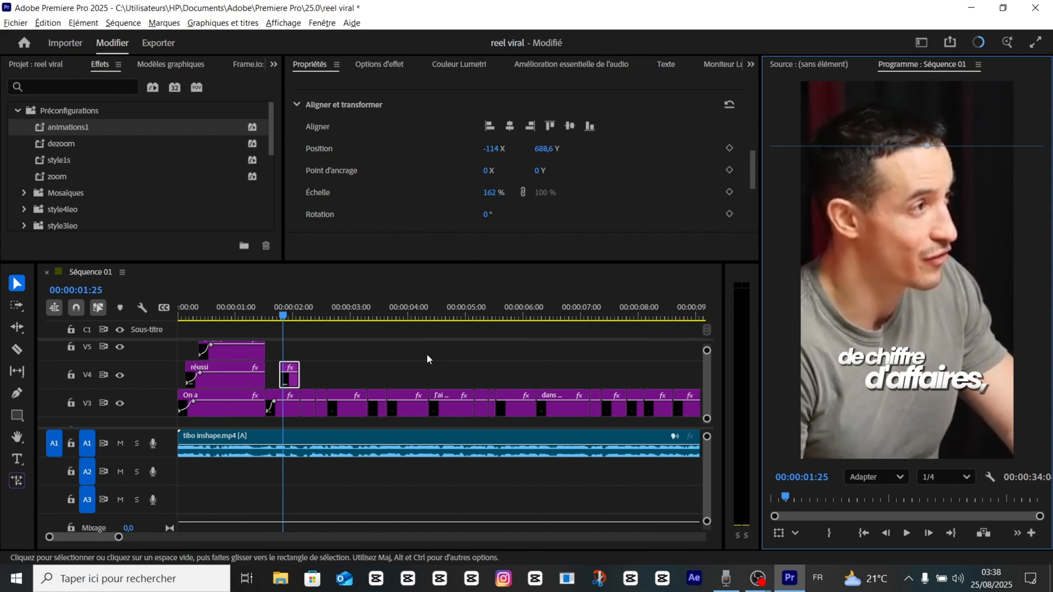
Save the "de chiffre" clip's Trajectoire and Opacité animation as a preset named animations2
{"action": "scroll", "coordinate": [428, 358], "scroll_direction": "down", "scroll_amount": 1}
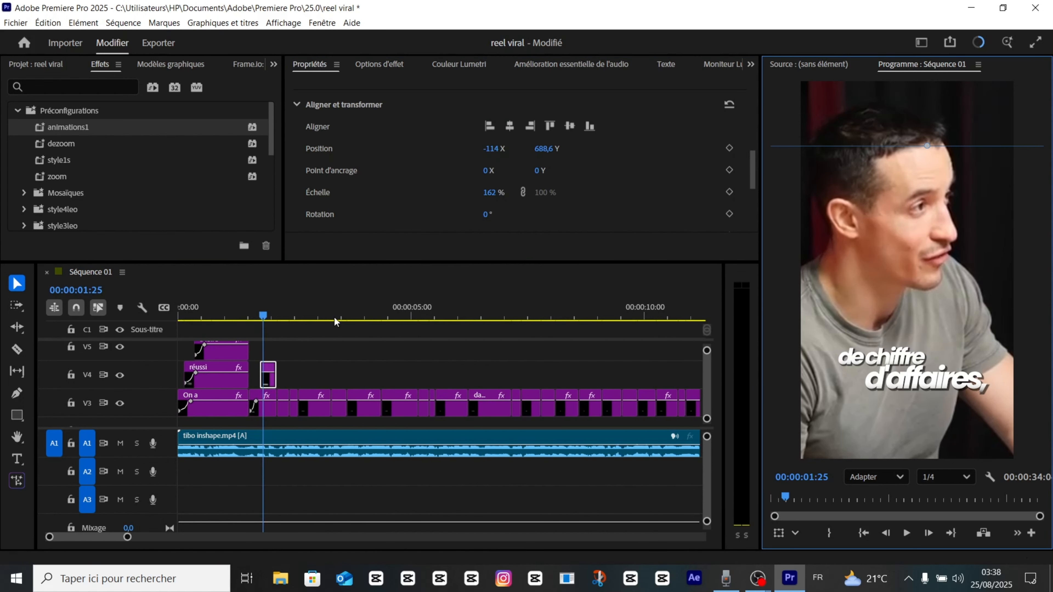
{"action": "scroll", "coordinate": [295, 394], "scroll_direction": "up", "scroll_amount": 4}
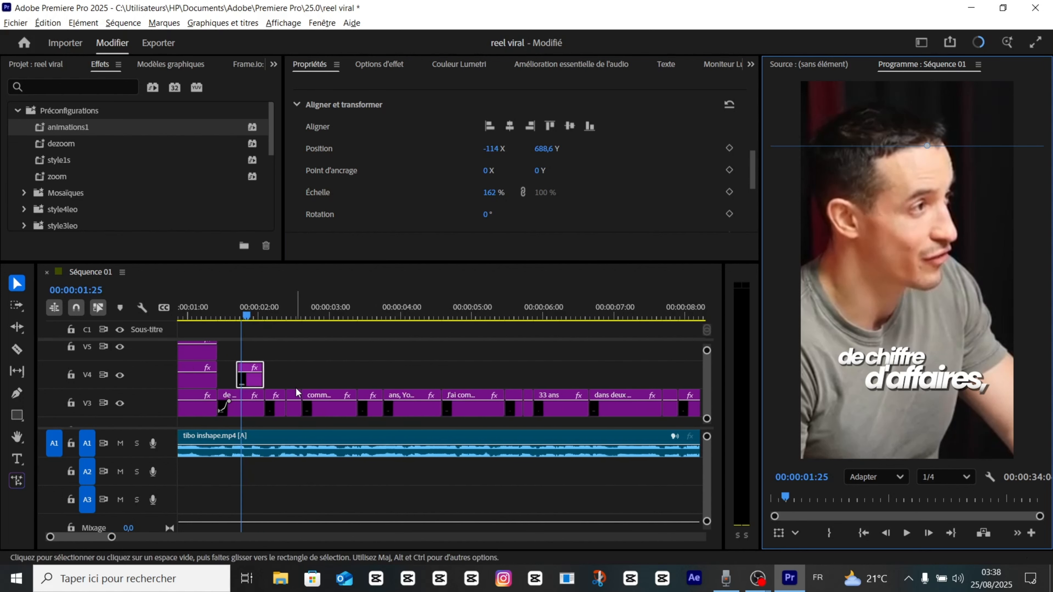
{"action": "scroll", "coordinate": [296, 394], "scroll_direction": "up", "scroll_amount": 2}
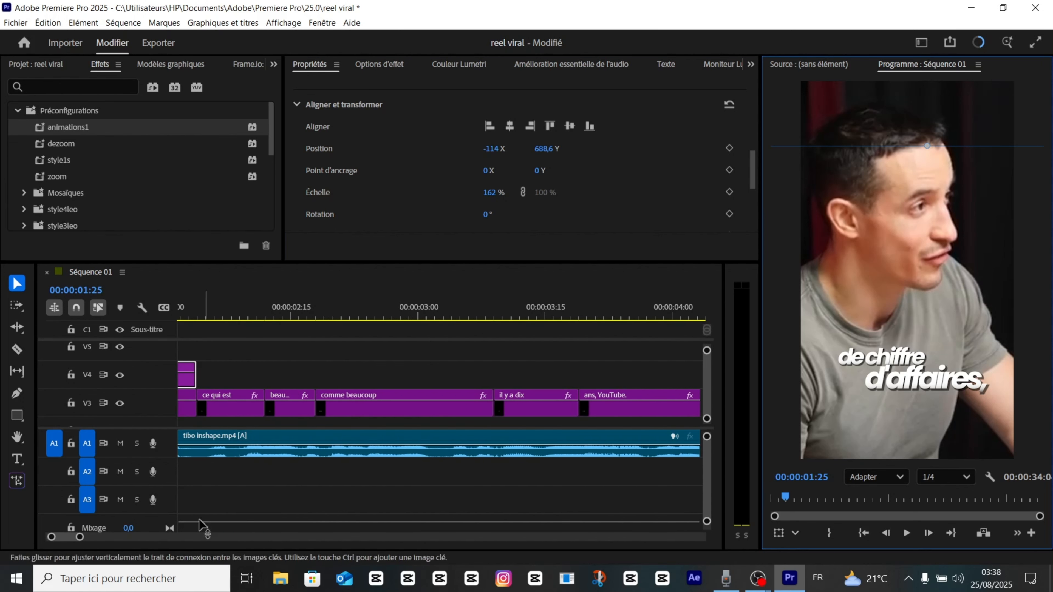
{"action": "left_click_drag", "start_coordinate": [77, 537], "coordinate": [50, 537]}
{"action": "scroll", "coordinate": [349, 161], "scroll_direction": "up", "scroll_amount": 5}
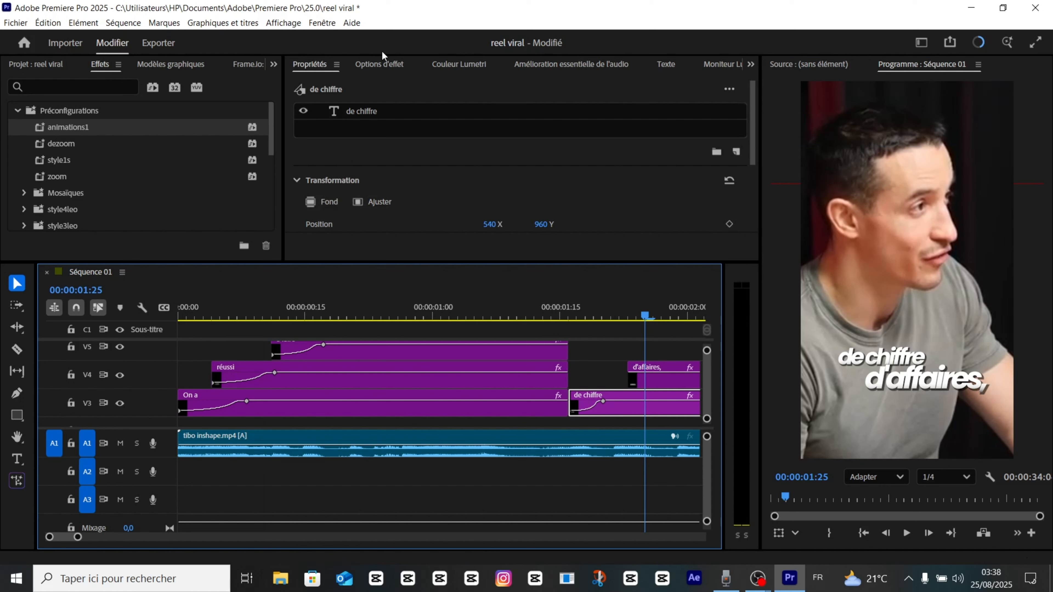
{"action": "left_click", "coordinate": [381, 63]}
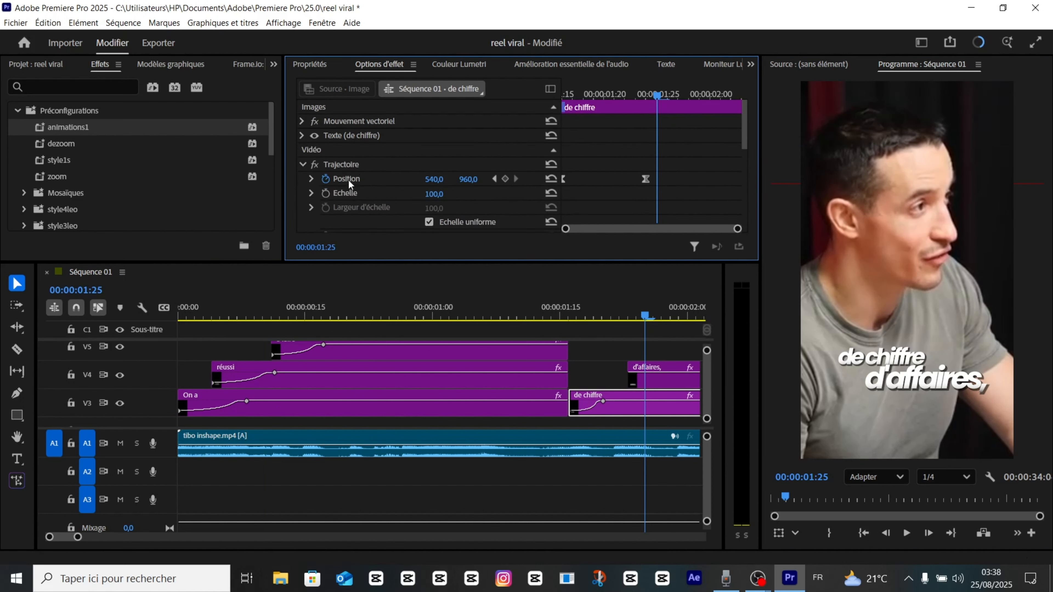
{"action": "scroll", "coordinate": [360, 216], "scroll_direction": "down", "scroll_amount": 5}
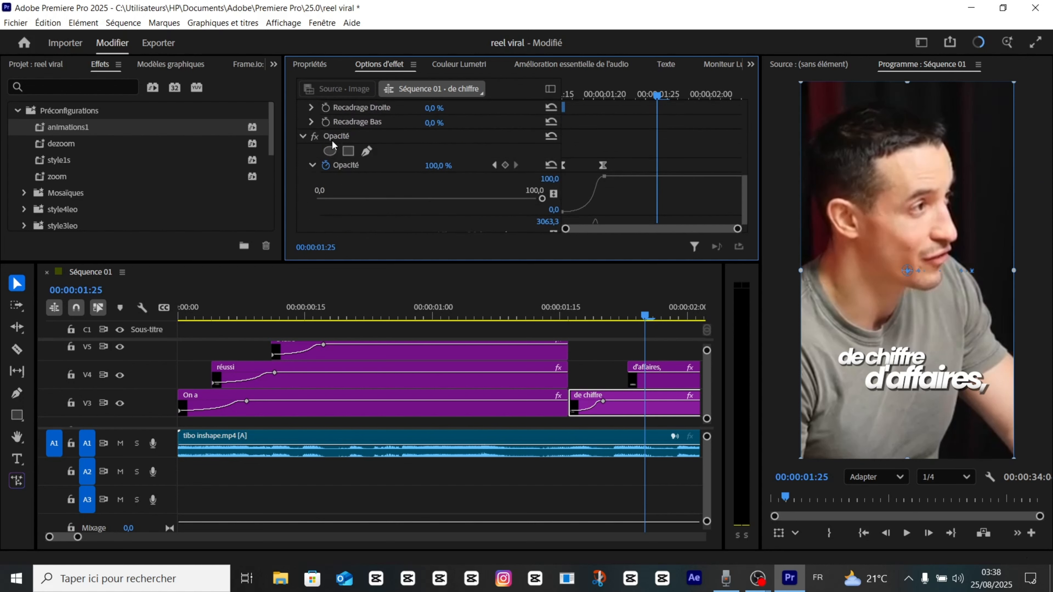
{"action": "right_click", "coordinate": [335, 136]}
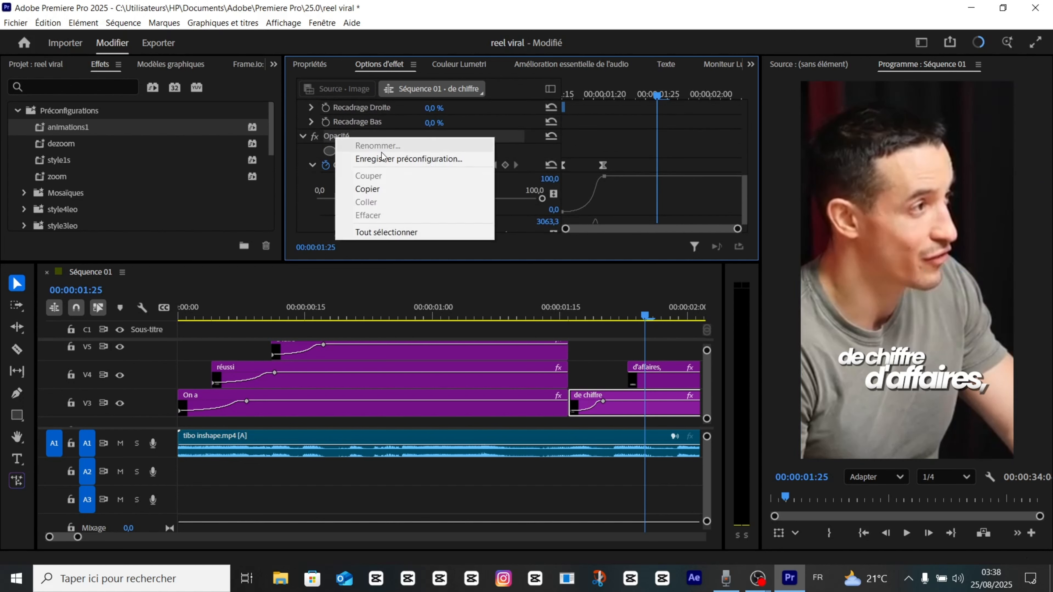
{"action": "left_click", "coordinate": [382, 153]}
{"action": "key", "text": "BackSpace"}
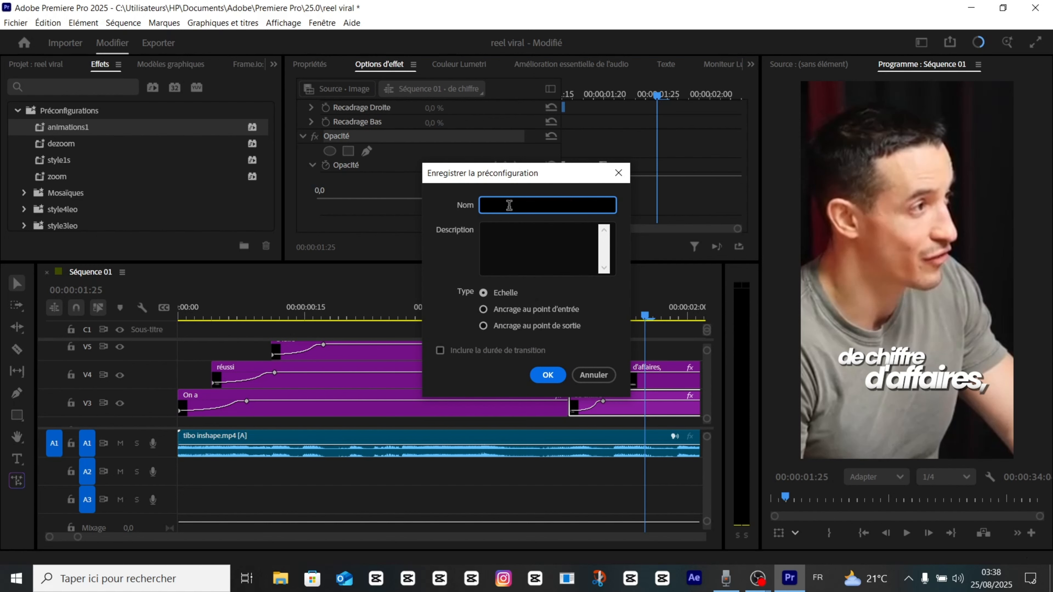
{"action": "type", "text": "ani"}
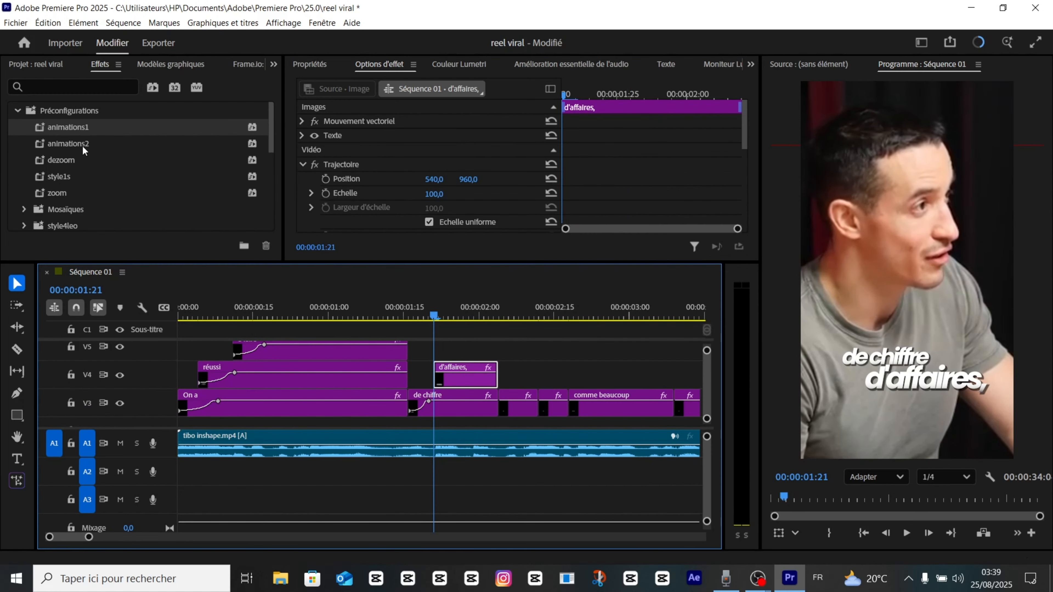
Apply the animations2 preset to the "d'affaires," clip and play the sequence from the start
{"action": "left_click_drag", "start_coordinate": [80, 142], "coordinate": [453, 379]}
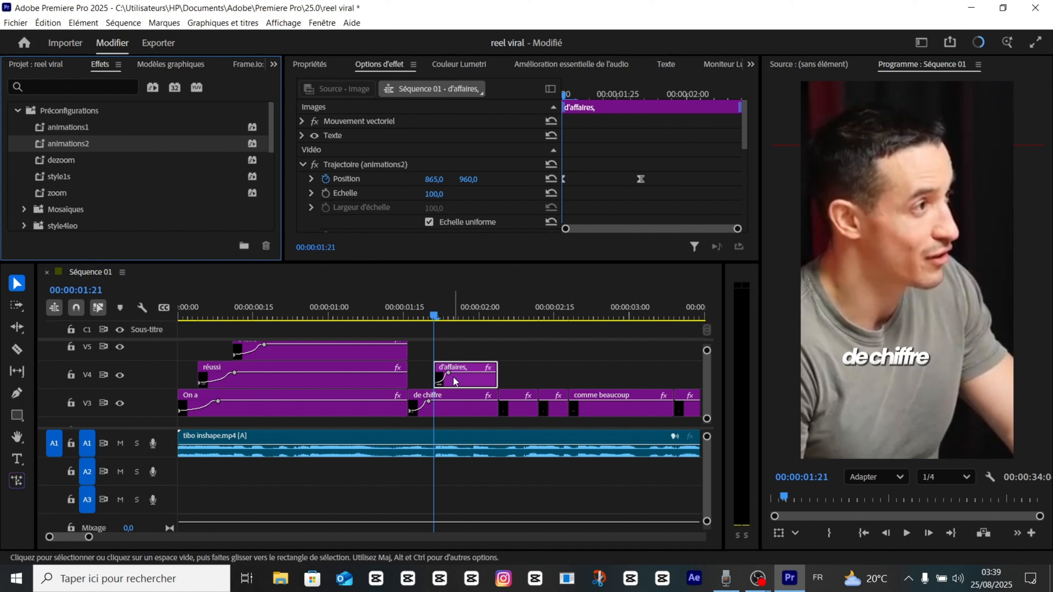
{"action": "key", "text": "space"}
{"action": "key", "text": "Home"}
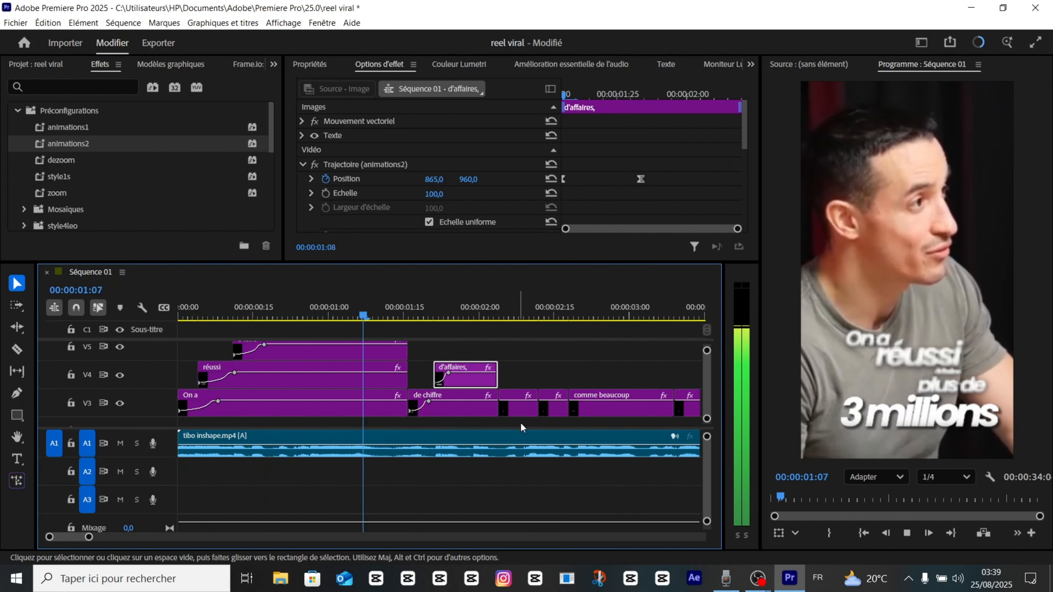
{"action": "key", "text": "space"}
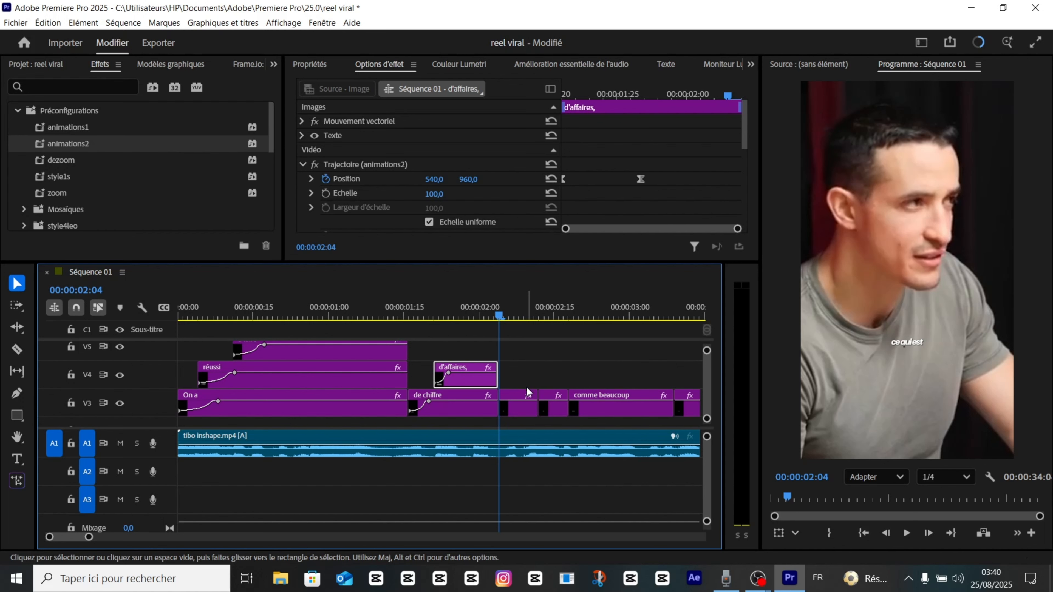
Copy the "ce qui est" clip onto track V4, trimmed to start at 00:00:02:08, and activate the Text tool
{"action": "scroll", "coordinate": [526, 387], "scroll_direction": "up", "scroll_amount": 1}
{"action": "scroll", "coordinate": [526, 387], "scroll_direction": "down", "scroll_amount": 2}
{"action": "scroll", "coordinate": [525, 381], "scroll_direction": "up", "scroll_amount": 4}
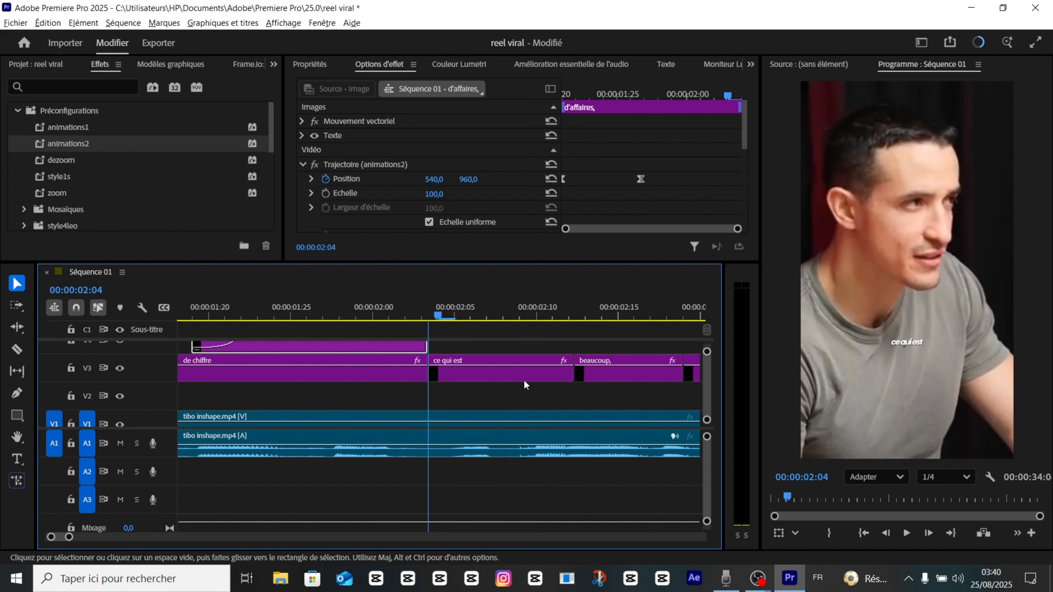
{"action": "left_click", "coordinate": [523, 381]}
{"action": "left_click_drag", "start_coordinate": [453, 355], "coordinate": [470, 359]}
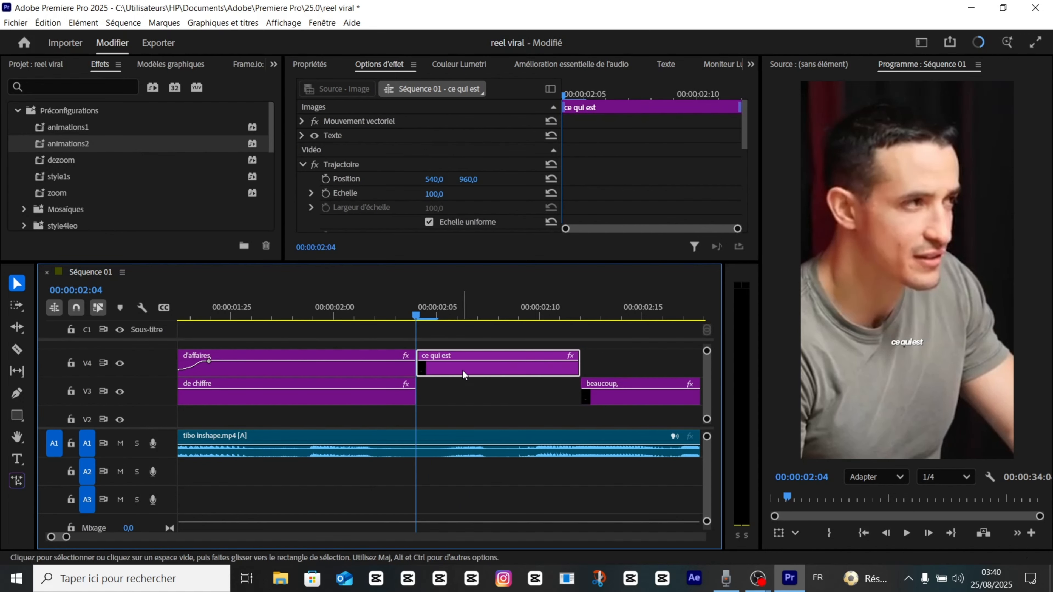
{"action": "key", "text": "ctrl+z"}
{"action": "key", "text": "t"}
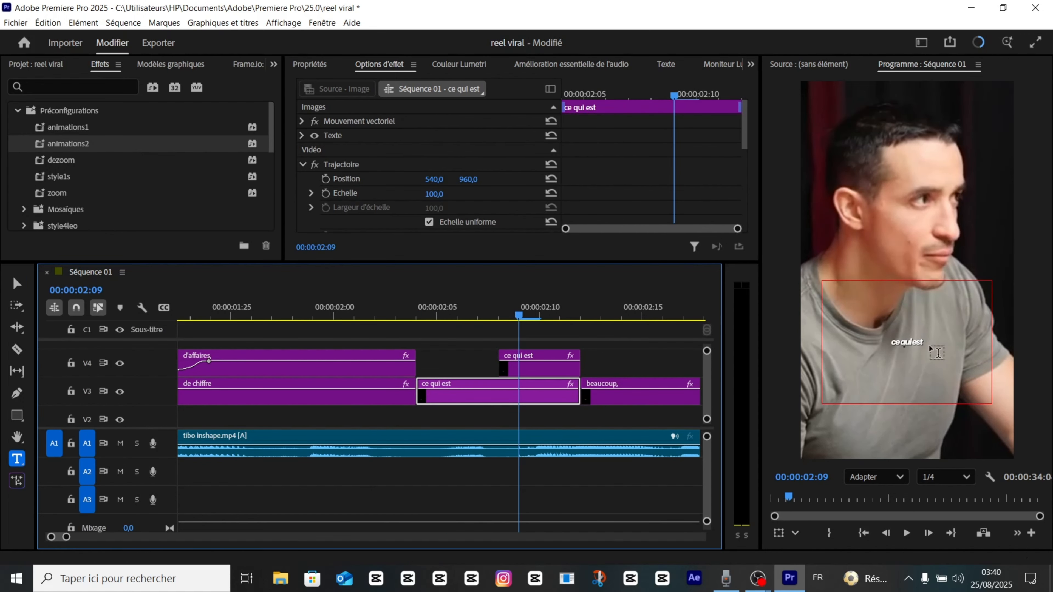
{"action": "scroll", "coordinate": [910, 346], "scroll_direction": "up", "scroll_amount": 3}
{"action": "left_click_drag", "start_coordinate": [876, 282], "coordinate": [920, 269]}
{"action": "key", "text": "BackSpace"}
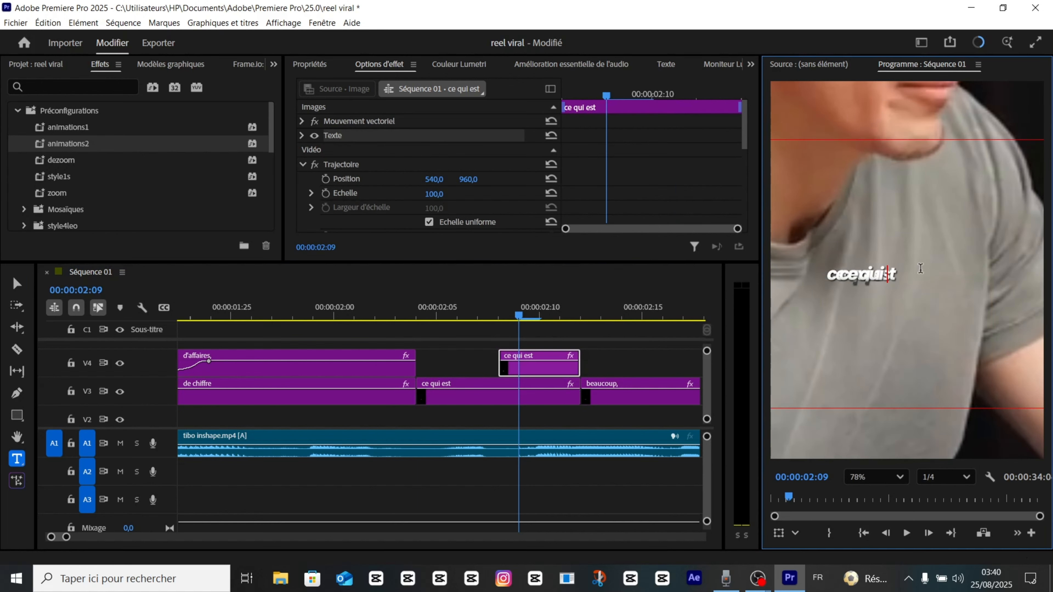
{"action": "key", "text": "ctrl+z"}
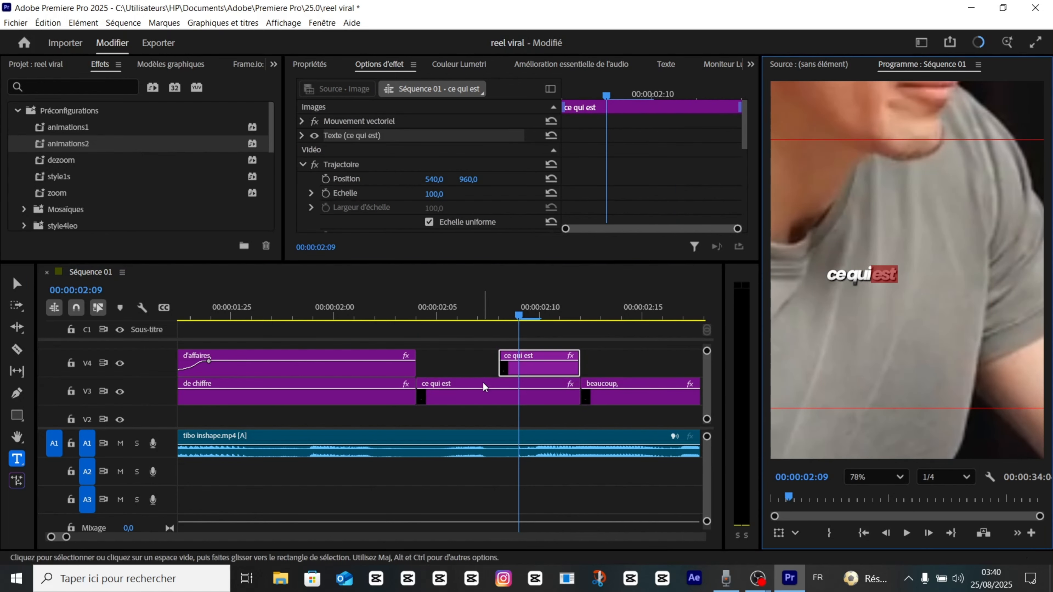
Remove "est" from the text of the "ce qui est" clip on track V3
{"action": "left_click", "coordinate": [469, 398]}
{"action": "key", "text": "Left"}
{"action": "key", "text": "Left"}
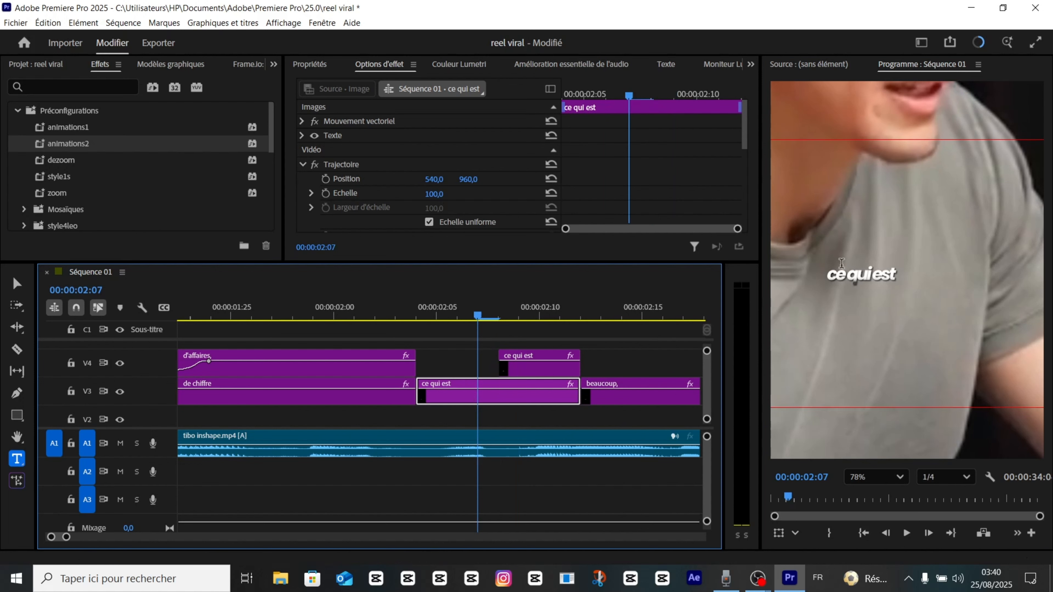
{"action": "left_click_drag", "start_coordinate": [873, 277], "coordinate": [907, 275]}
{"action": "key", "text": "BackSpace"}
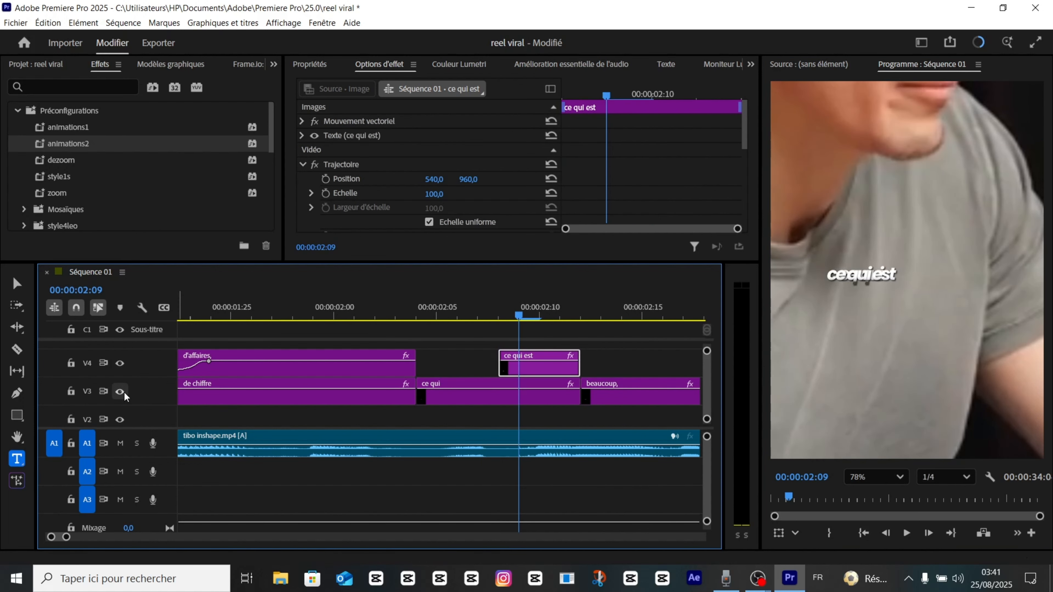
Hide track V3 and remove "ce qui" from the V4 copy's text, leaving only "est"
{"action": "left_click", "coordinate": [122, 392]}
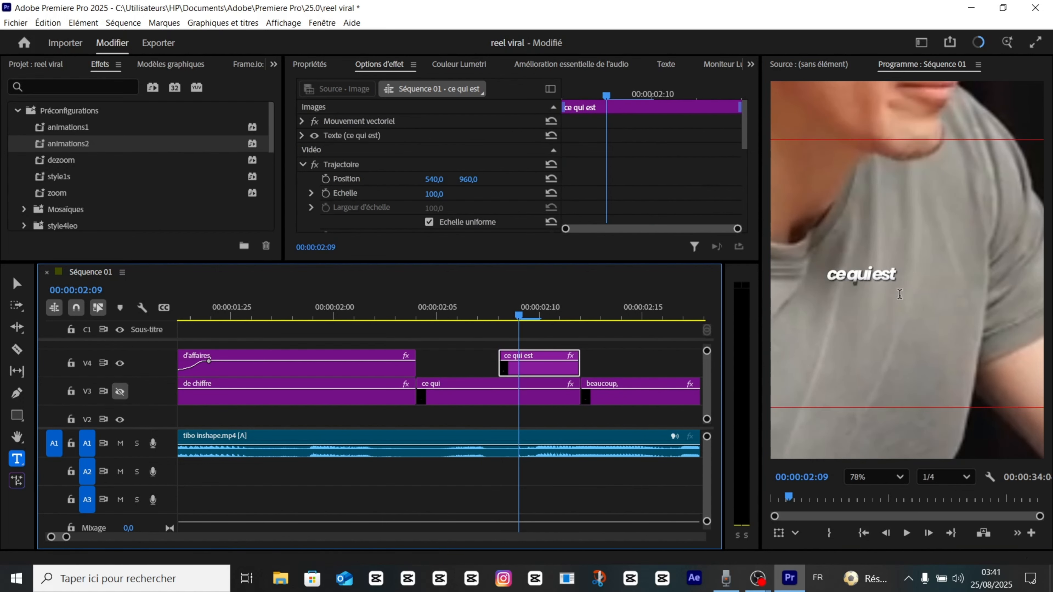
{"action": "left_click_drag", "start_coordinate": [872, 276], "coordinate": [820, 277]}
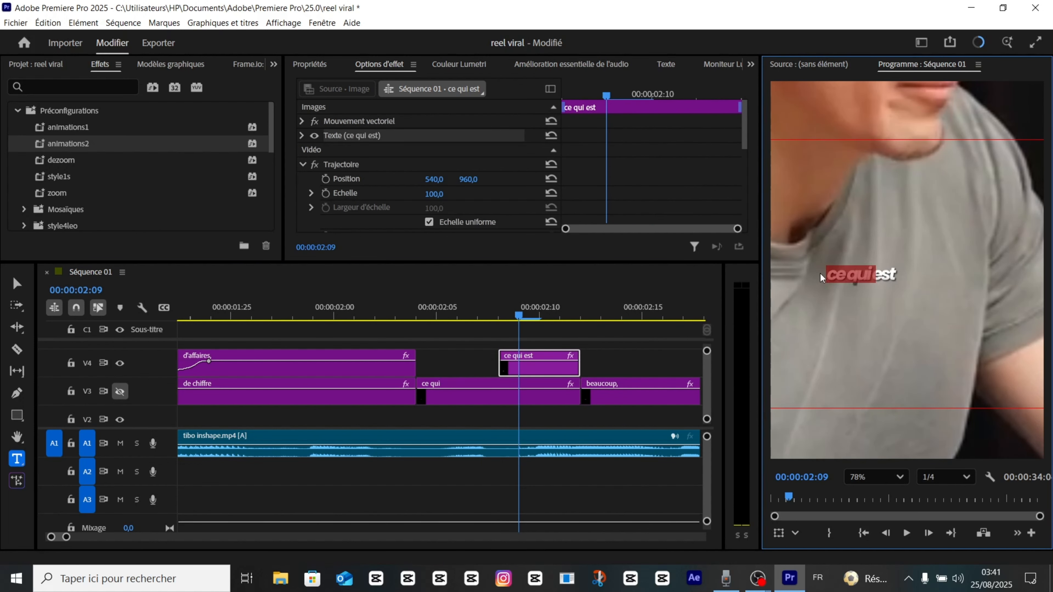
{"action": "key", "text": "BackSpace"}
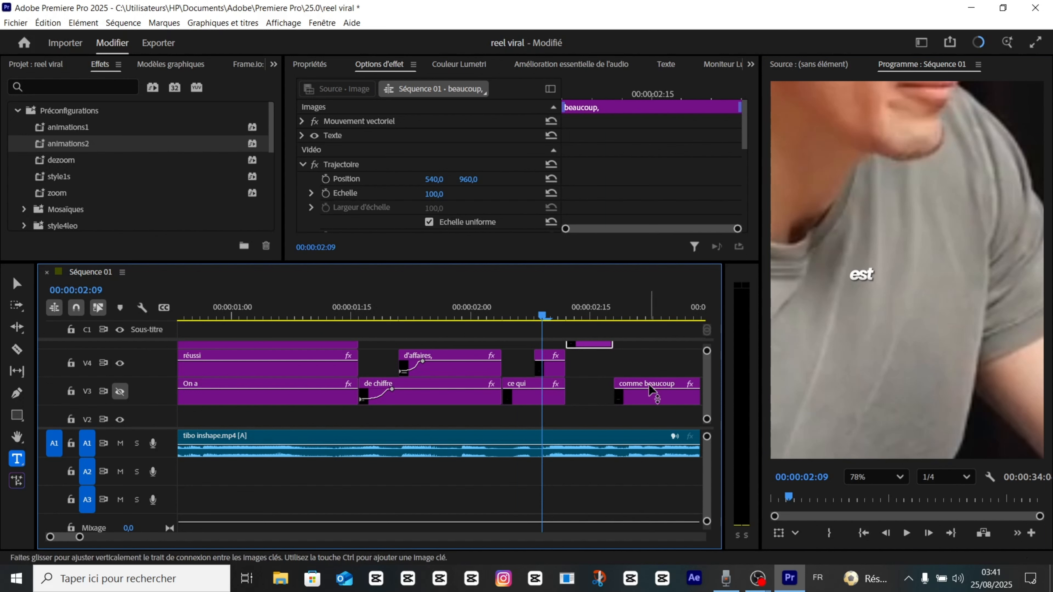
Play the following captions and move the "comme beaucoup" clip from track V3 up to V5
{"action": "key", "text": "space"}
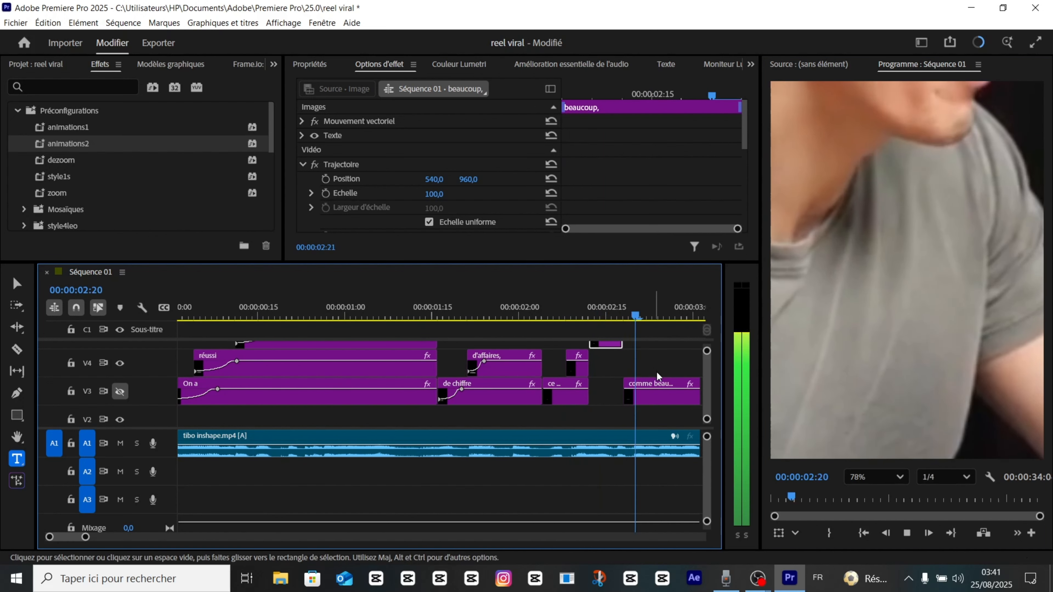
{"action": "scroll", "coordinate": [683, 375], "scroll_direction": "up", "scroll_amount": 3}
{"action": "left_click", "coordinate": [326, 385]}
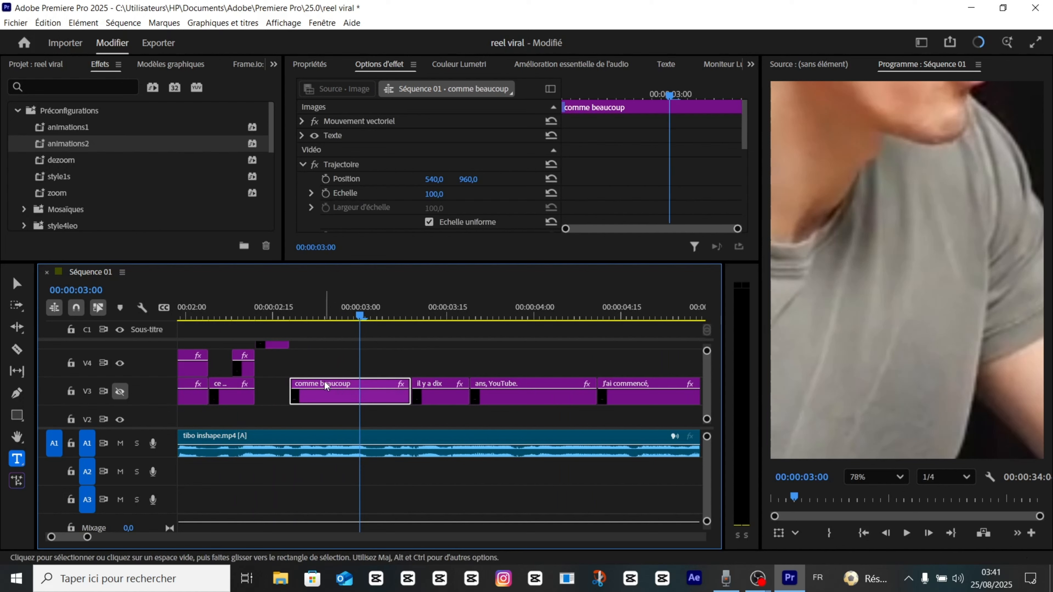
{"action": "left_click_drag", "start_coordinate": [326, 385], "coordinate": [326, 357]}
{"action": "scroll", "coordinate": [348, 373], "scroll_direction": "up", "scroll_amount": 2}
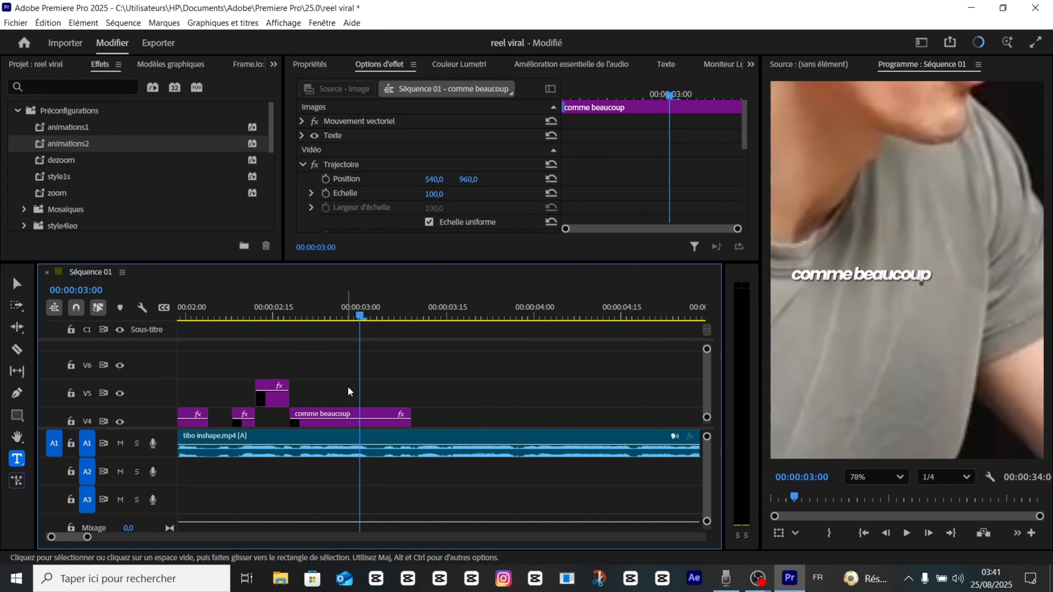
{"action": "left_click_drag", "start_coordinate": [327, 412], "coordinate": [326, 382]}
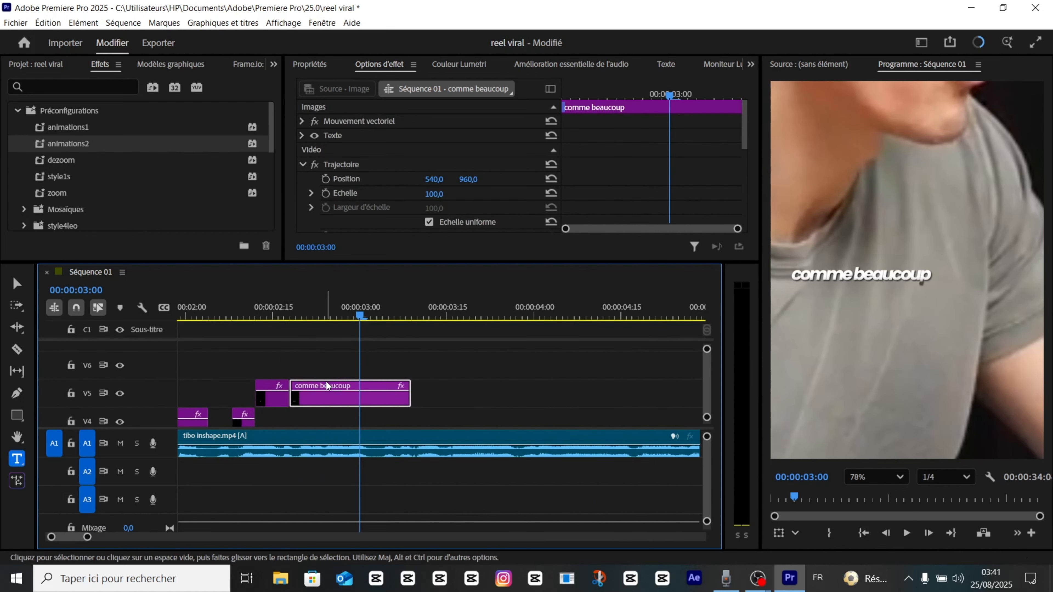
Remove "beaucoup" from the text of the "comme beaucoup" clip on track V6, leaving only "comme"
{"action": "scroll", "coordinate": [325, 381], "scroll_direction": "down", "scroll_amount": 2}
{"action": "left_click", "coordinate": [421, 401]}
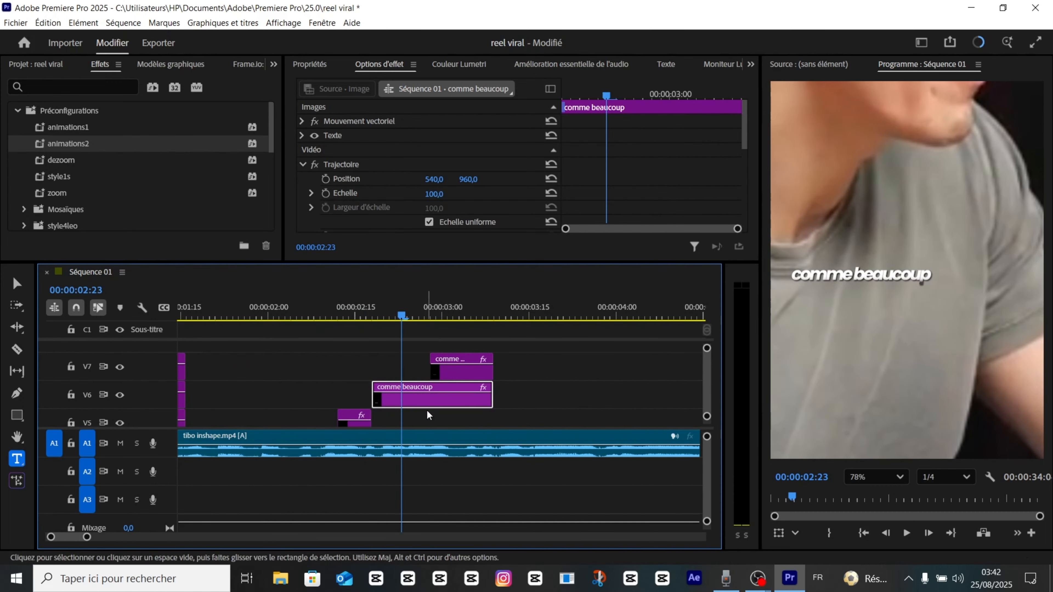
{"action": "left_click", "coordinate": [852, 276]}
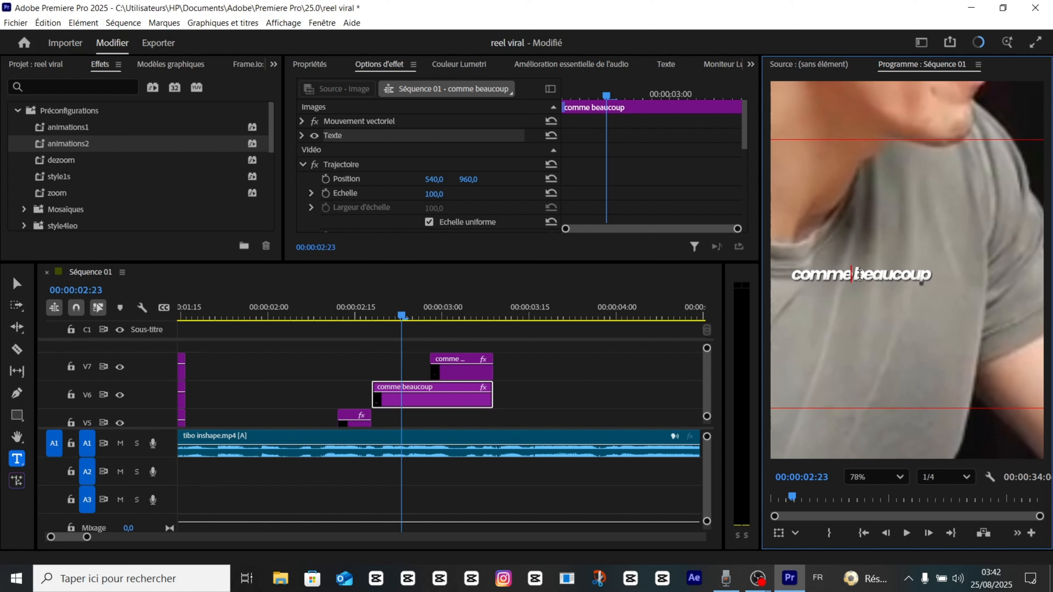
{"action": "left_click_drag", "start_coordinate": [853, 276], "coordinate": [958, 285]}
{"action": "key", "text": "BackSpace"}
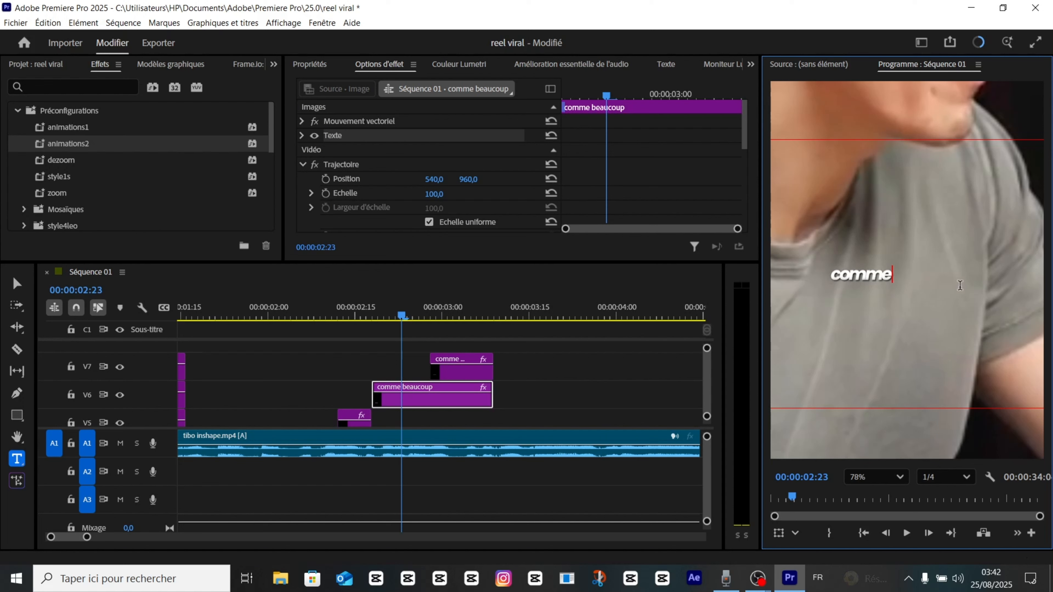
Replace "comme" with "pas" in the text of the "comme beaucoup" copy on track V7, at 00:00:03:01
{"action": "left_click", "coordinate": [456, 368]}
{"action": "left_click", "coordinate": [429, 385]}
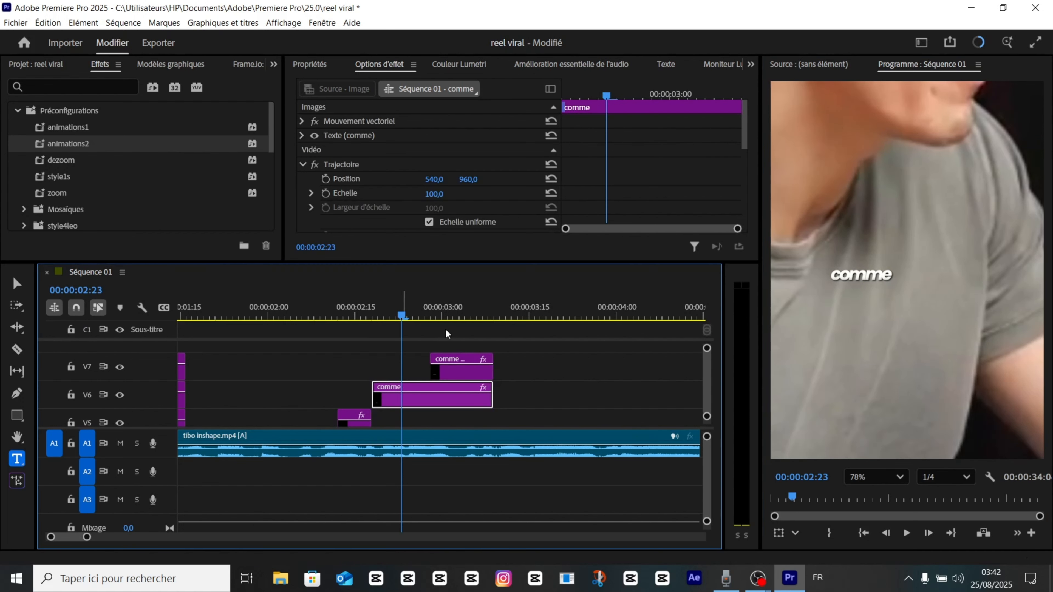
{"action": "left_click_drag", "start_coordinate": [402, 317], "coordinate": [449, 318]}
{"action": "left_click", "coordinate": [848, 274]}
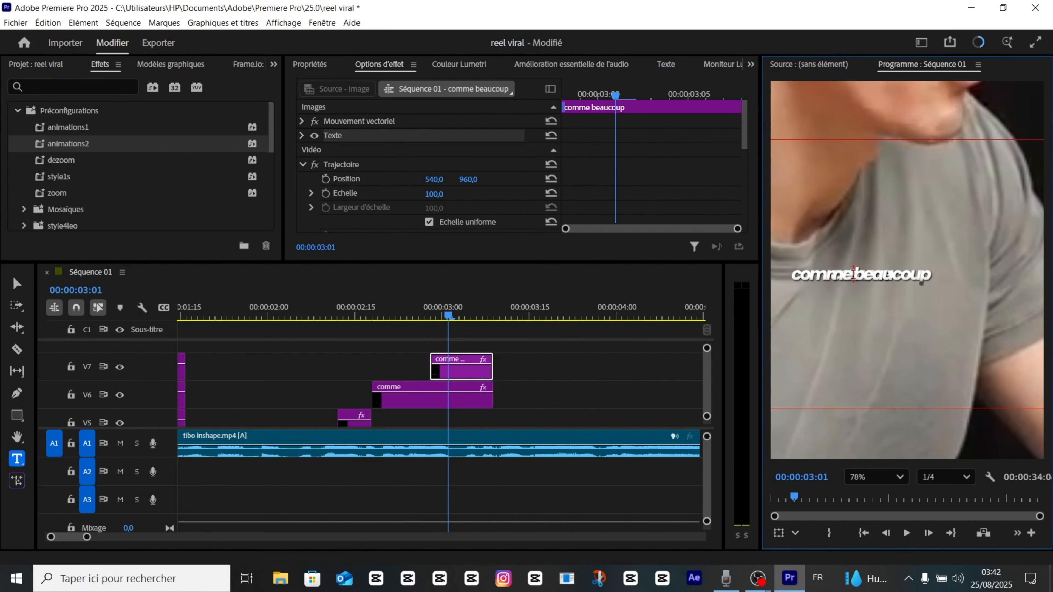
{"action": "left_click_drag", "start_coordinate": [854, 274], "coordinate": [742, 285]}
{"action": "type", "text": "pas"}
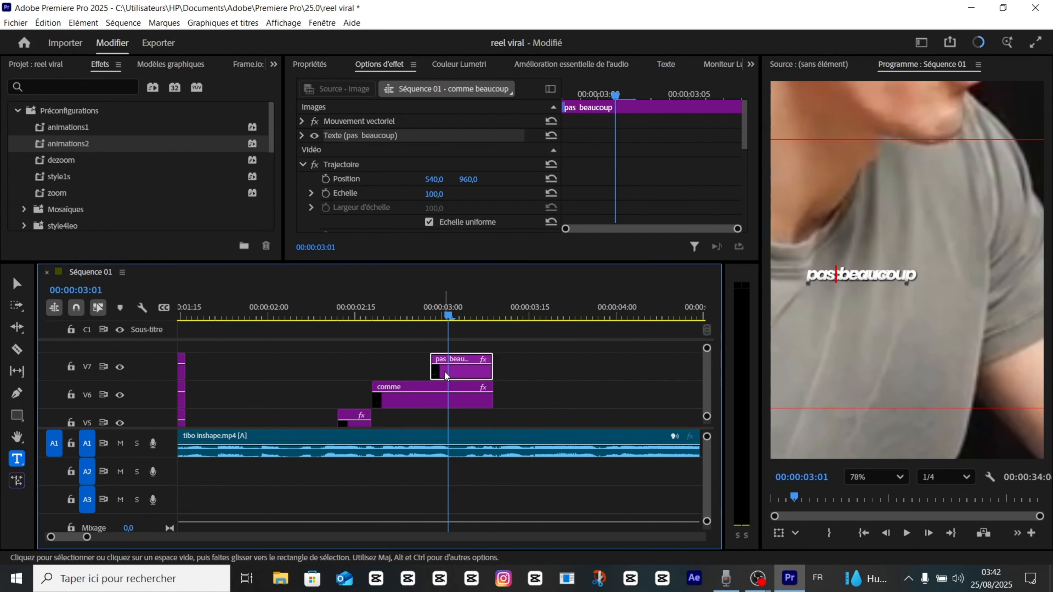
Review the staggered clips, play the captions back, and park the playhead at the "ce qui" clip's start, 00:00:02:04
{"action": "scroll", "coordinate": [363, 409], "scroll_direction": "down", "scroll_amount": 3}
{"action": "scroll", "coordinate": [369, 405], "scroll_direction": "left", "scroll_amount": 3}
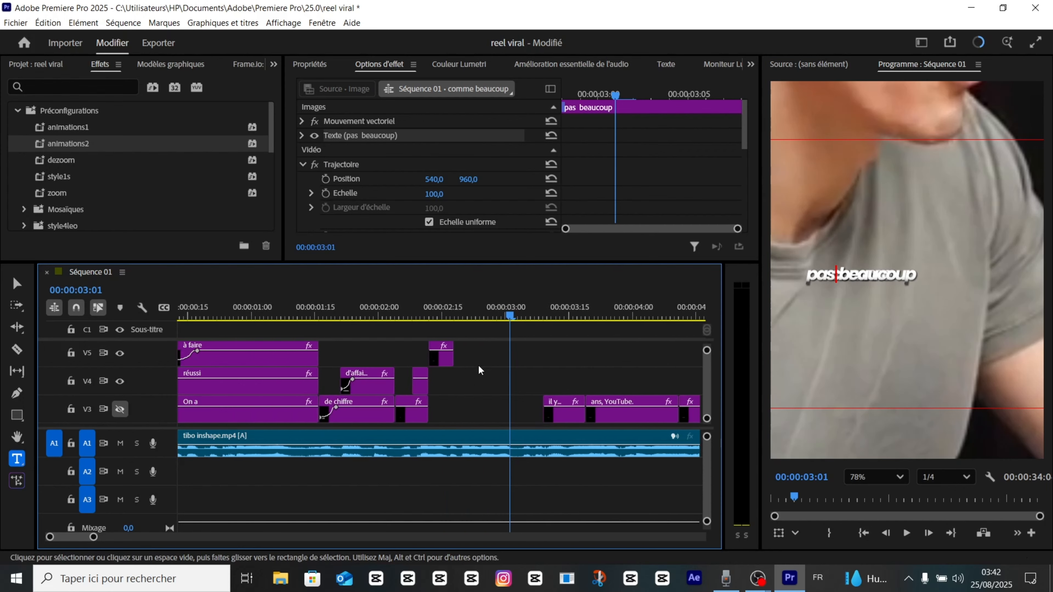
{"action": "scroll", "coordinate": [482, 364], "scroll_direction": "up", "scroll_amount": 3}
{"action": "scroll", "coordinate": [514, 397], "scroll_direction": "down", "scroll_amount": 1}
{"action": "scroll", "coordinate": [513, 398], "scroll_direction": "down", "scroll_amount": 1}
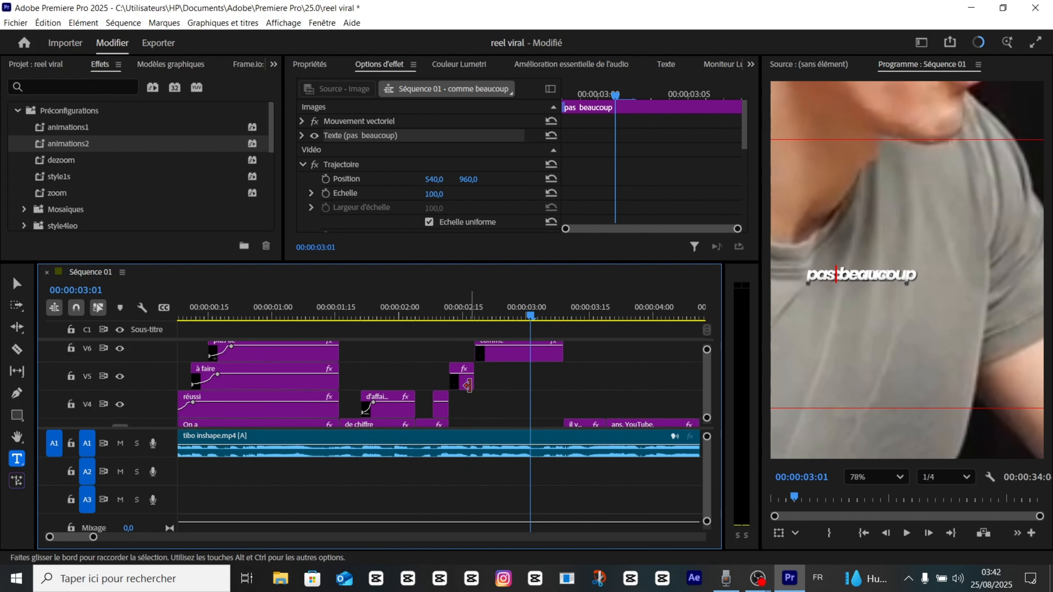
{"action": "left_click", "coordinate": [514, 397]}
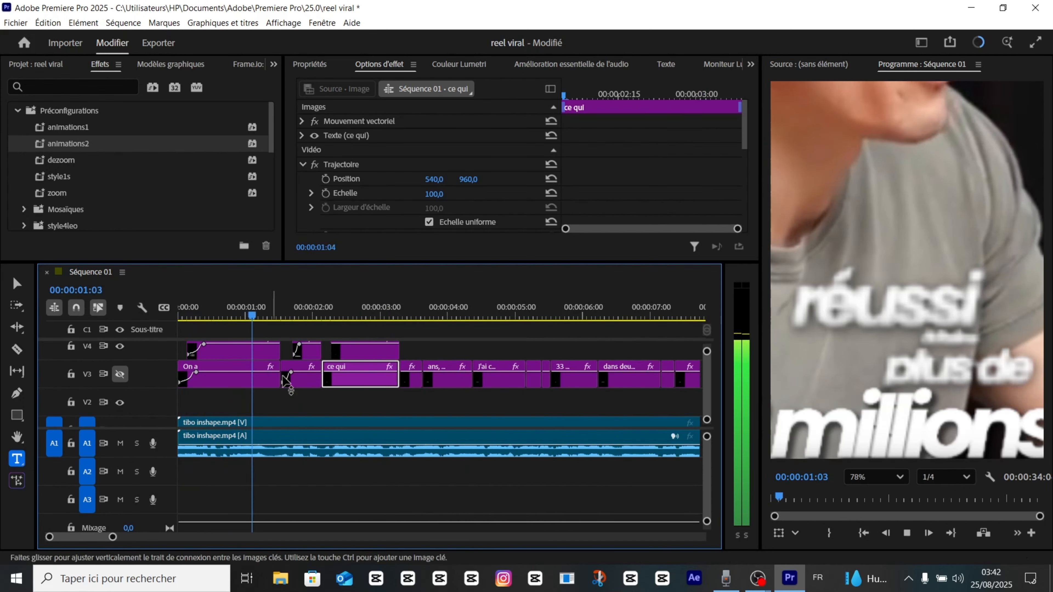
{"action": "key", "text": "space"}
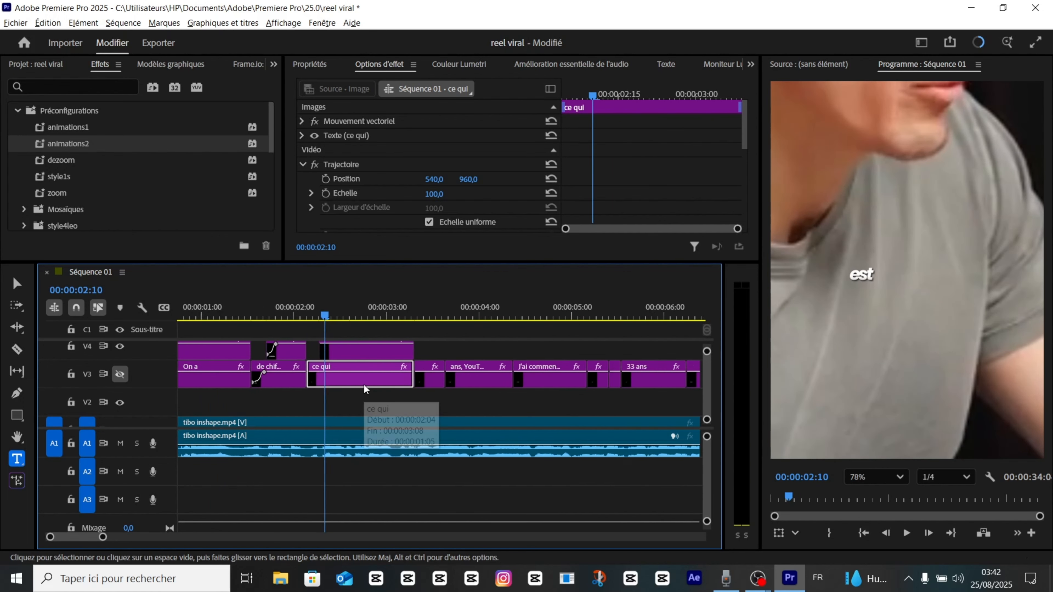
{"action": "scroll", "coordinate": [364, 388], "scroll_direction": "up", "scroll_amount": 5}
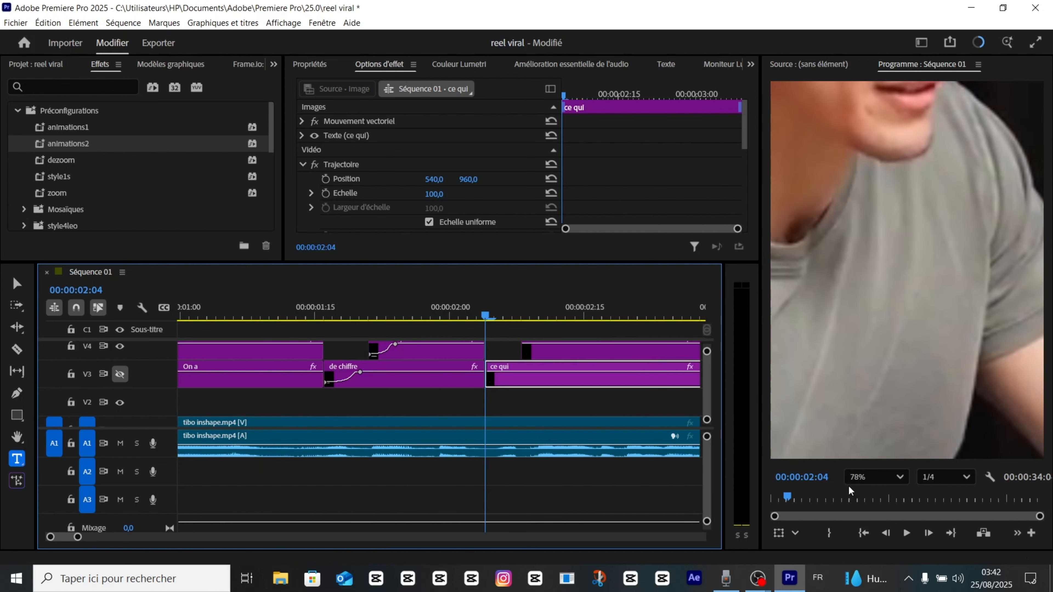
Set the programme monitor's zoom level to Adapter so the whole vertical frame fits
{"action": "left_click", "coordinate": [872, 482]}
{"action": "left_click", "coordinate": [879, 353]}
{"action": "left_click", "coordinate": [898, 477]}
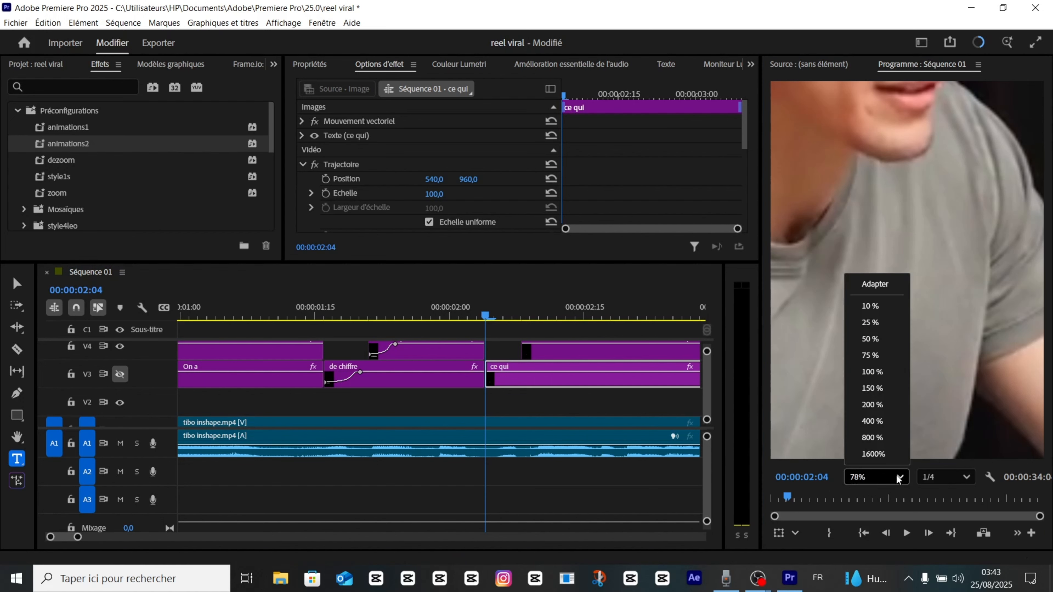
{"action": "left_click", "coordinate": [878, 283]}
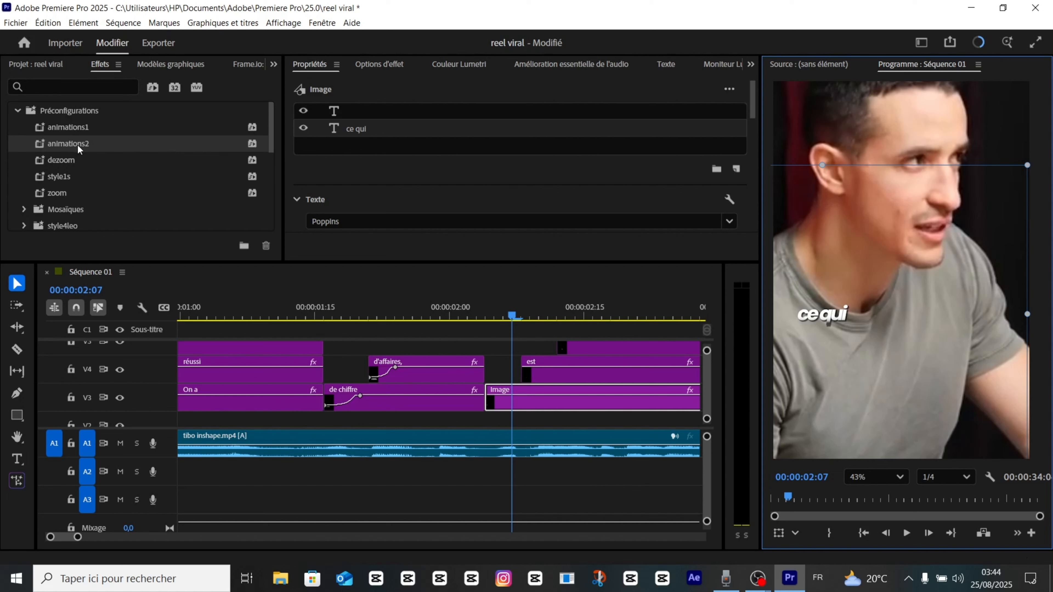
Apply the animations2 preset to the "ce qui" clip on track V3 and scrub forward to 00:00:02:11
{"action": "left_click_drag", "start_coordinate": [77, 144], "coordinate": [499, 391]}
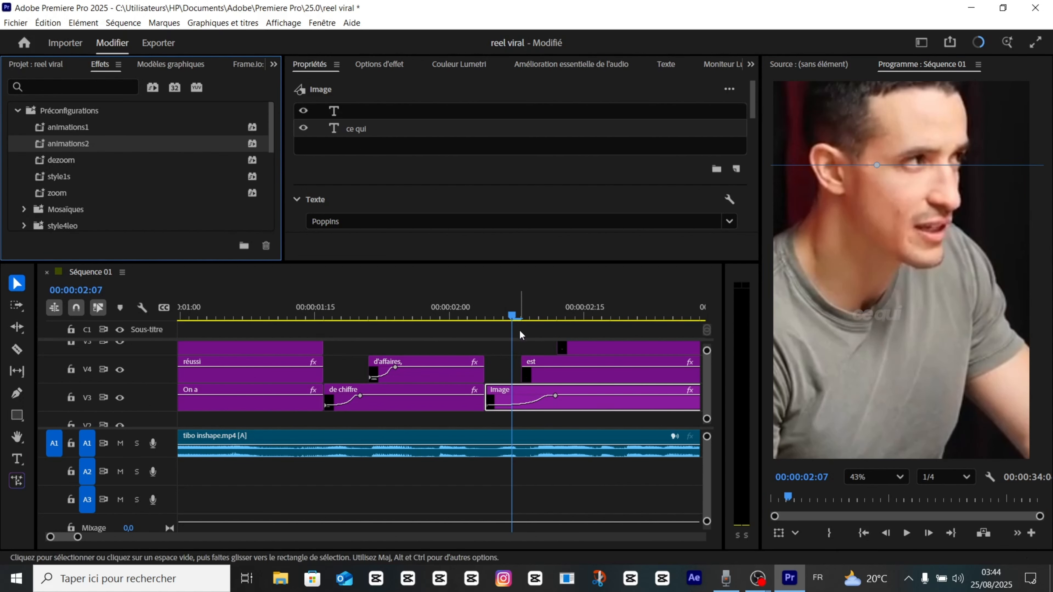
{"action": "left_click_drag", "start_coordinate": [510, 317], "coordinate": [548, 330]}
Scale the "est" text on track V4 up to 243%, apply the animations1 preset to its clip, and play it back
{"action": "left_click", "coordinate": [557, 373]}
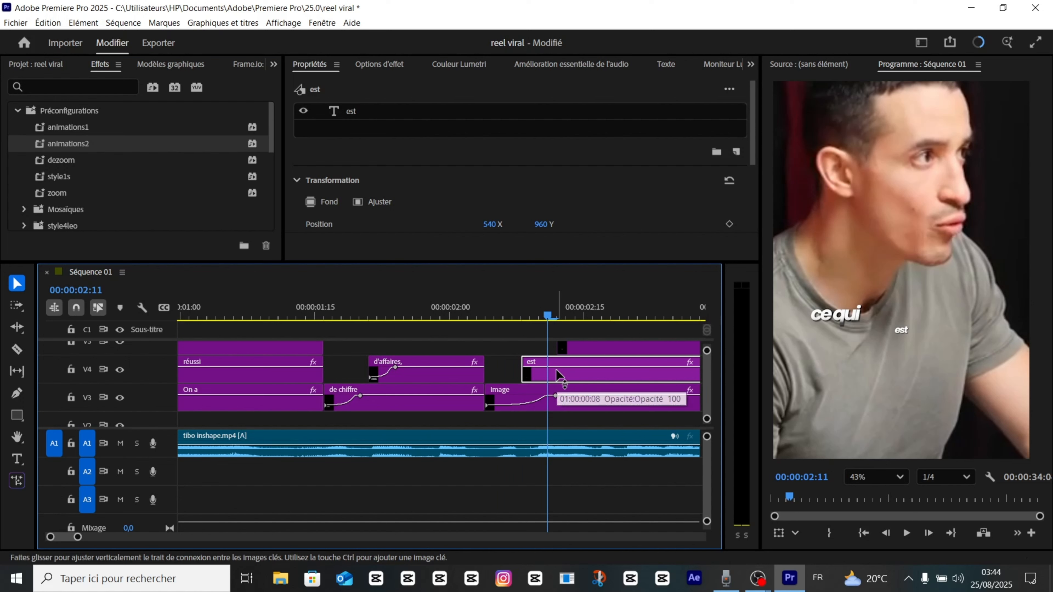
{"action": "scroll", "coordinate": [447, 199], "scroll_direction": "down", "scroll_amount": 4}
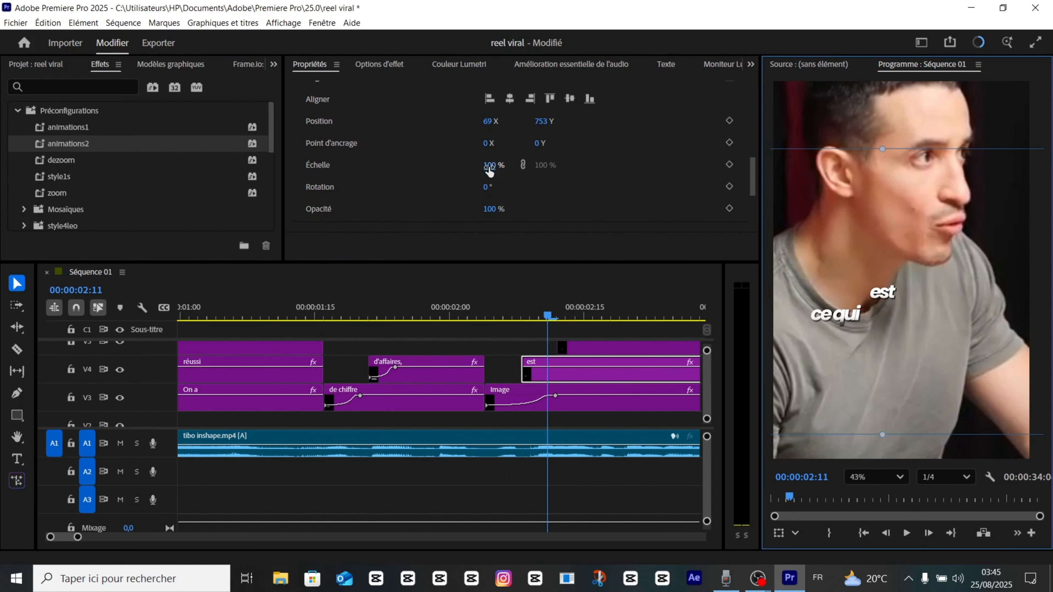
{"action": "left_click_drag", "start_coordinate": [490, 170], "coordinate": [530, 170]}
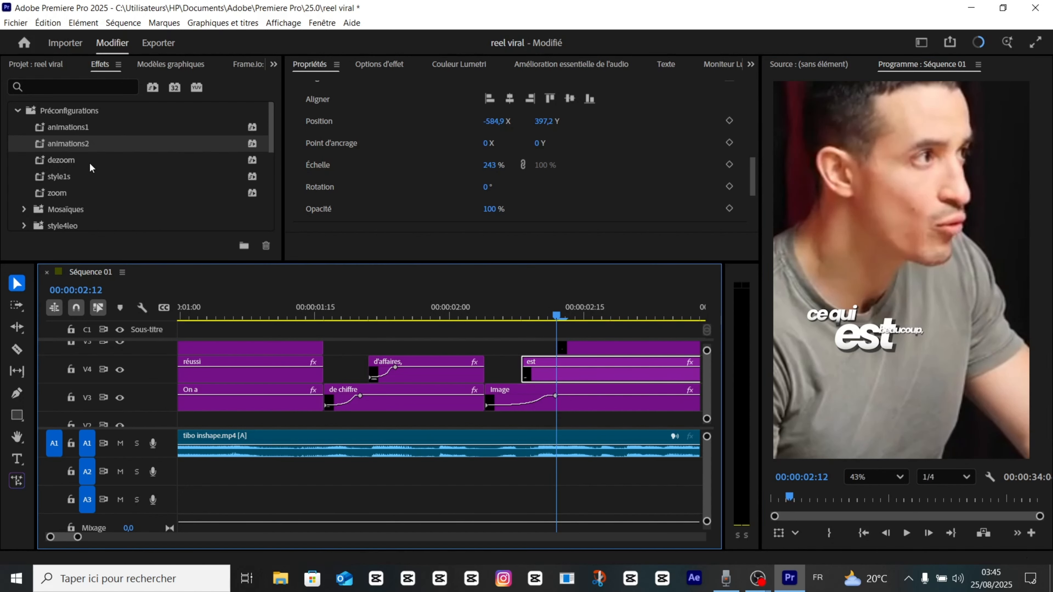
{"action": "left_click_drag", "start_coordinate": [92, 132], "coordinate": [586, 375]}
{"action": "key", "text": "space"}
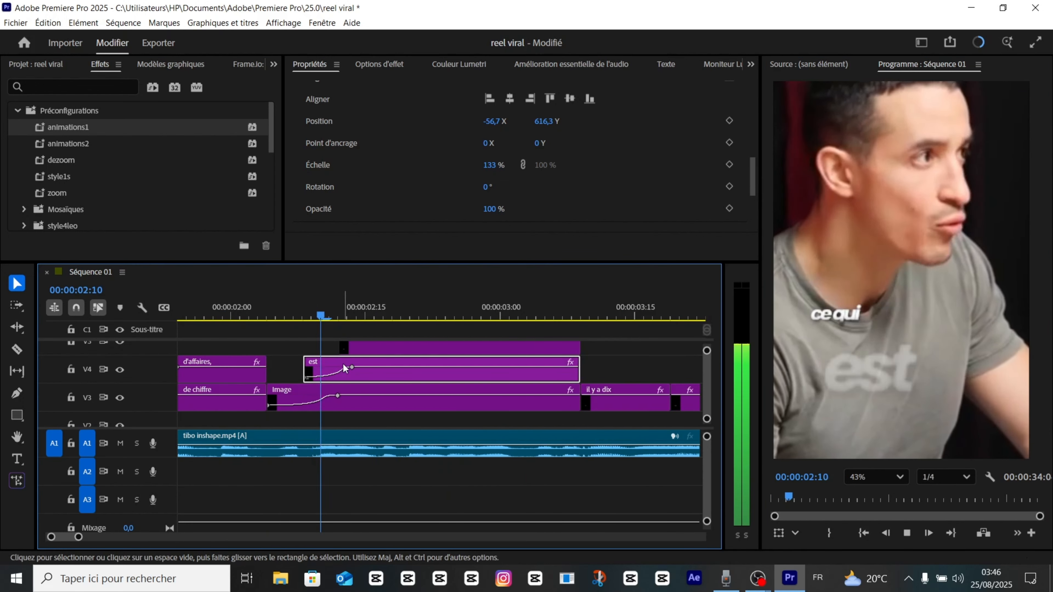
{"action": "key", "text": "space"}
Apply the animations2 preset to the "beaucoup," clip on track V5
{"action": "scroll", "coordinate": [417, 378], "scroll_direction": "up", "scroll_amount": 2}
{"action": "left_click", "coordinate": [366, 381]}
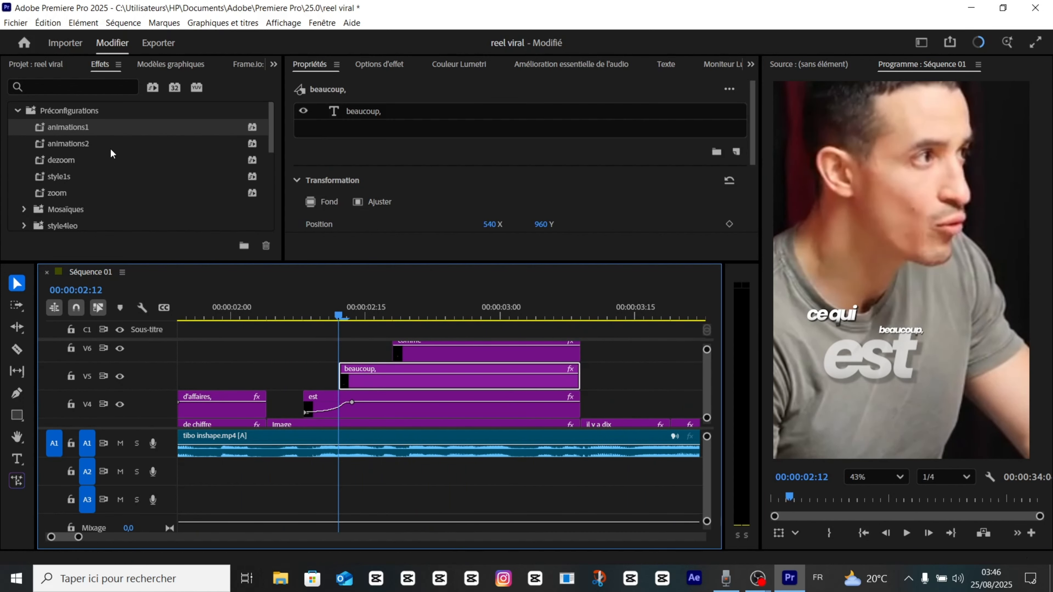
{"action": "left_click_drag", "start_coordinate": [111, 148], "coordinate": [381, 370]}
Go to 00:00:02:23 and select the "comme" text of the clip on track V6 in the frame
{"action": "left_click", "coordinate": [437, 312]}
{"action": "left_click", "coordinate": [891, 331]}
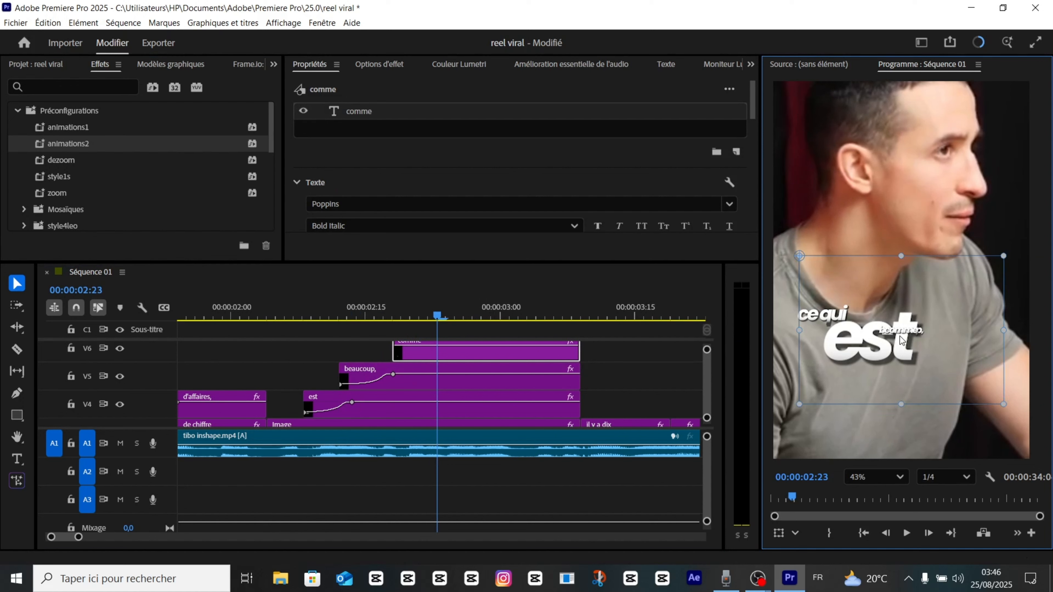
Move the "beaucoup," caption just below "est" and enlarge it
{"action": "left_click_drag", "start_coordinate": [900, 336], "coordinate": [893, 368]}
{"action": "left_click_drag", "start_coordinate": [913, 332], "coordinate": [915, 368]}
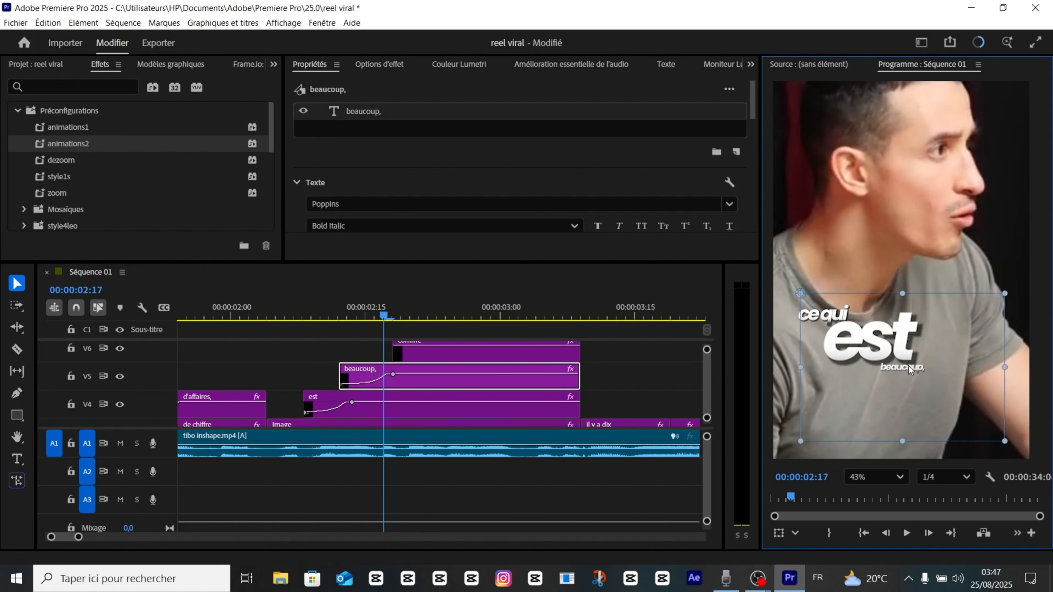
{"action": "scroll", "coordinate": [290, 158], "scroll_direction": "down", "scroll_amount": 5}
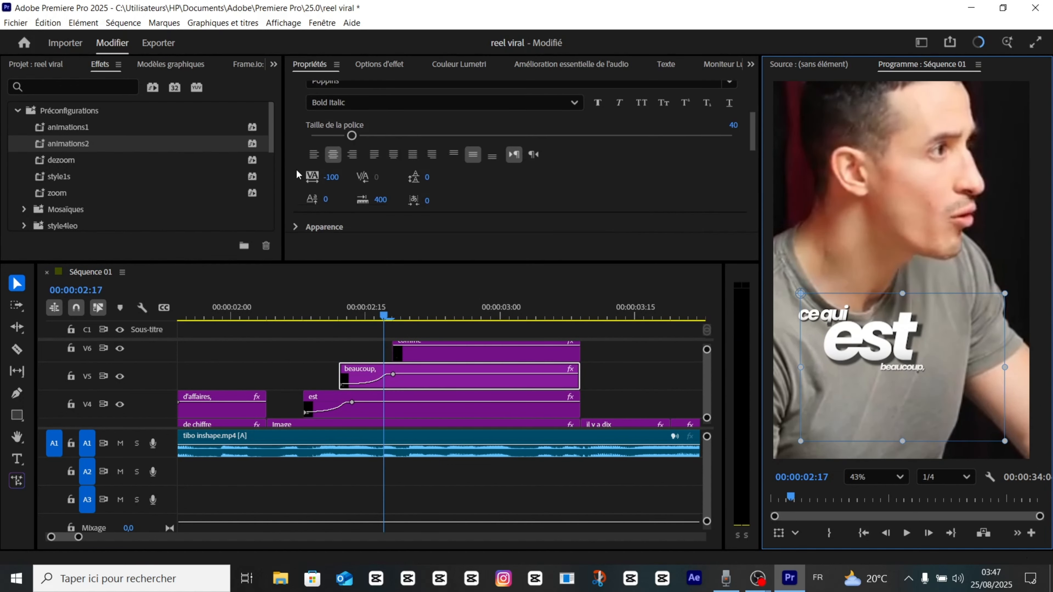
{"action": "scroll", "coordinate": [436, 376], "scroll_direction": "down", "scroll_amount": 1}
Apply the animations2 preset to the "comme" clip on V6
{"action": "left_click_drag", "start_coordinate": [401, 314], "coordinate": [435, 335]}
{"action": "left_click", "coordinate": [433, 353]}
{"action": "left_click_drag", "start_coordinate": [80, 141], "coordinate": [438, 350]}
{"action": "scroll", "coordinate": [482, 398], "scroll_direction": "up", "scroll_amount": 2}
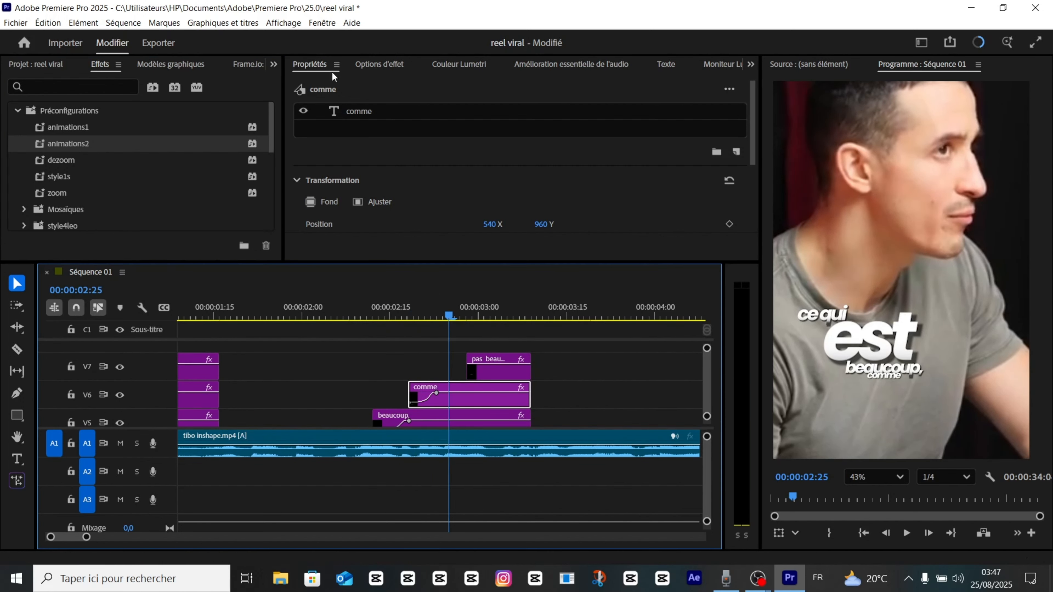
Scale the "comme" caption to 216% and place it below and to the right of "beaucoup,"
{"action": "scroll", "coordinate": [345, 183], "scroll_direction": "down", "scroll_amount": 3}
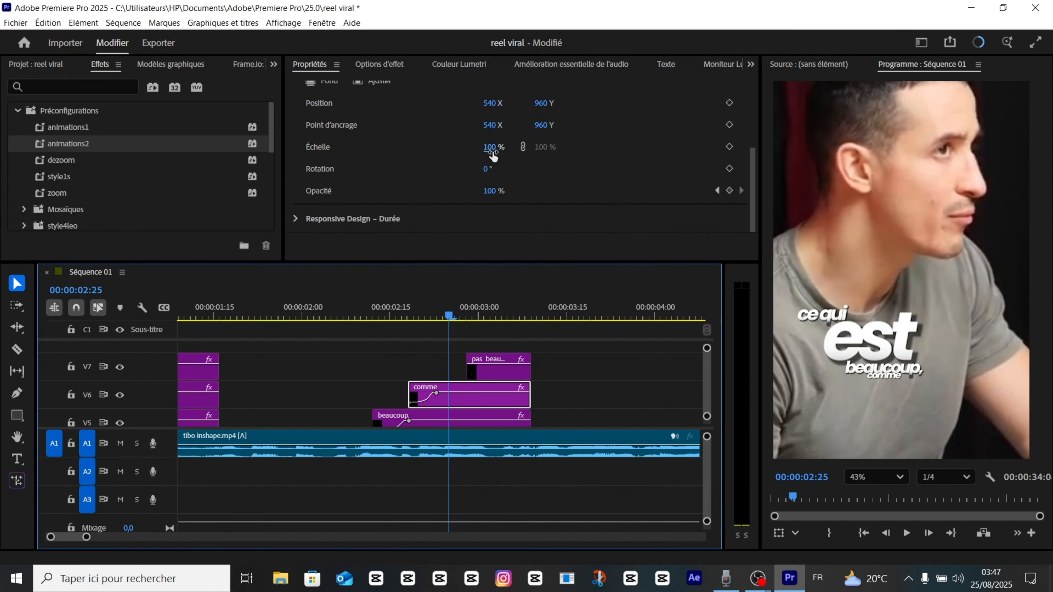
{"action": "left_click_drag", "start_coordinate": [492, 152], "coordinate": [534, 155]}
{"action": "left_click_drag", "start_coordinate": [870, 437], "coordinate": [912, 379]}
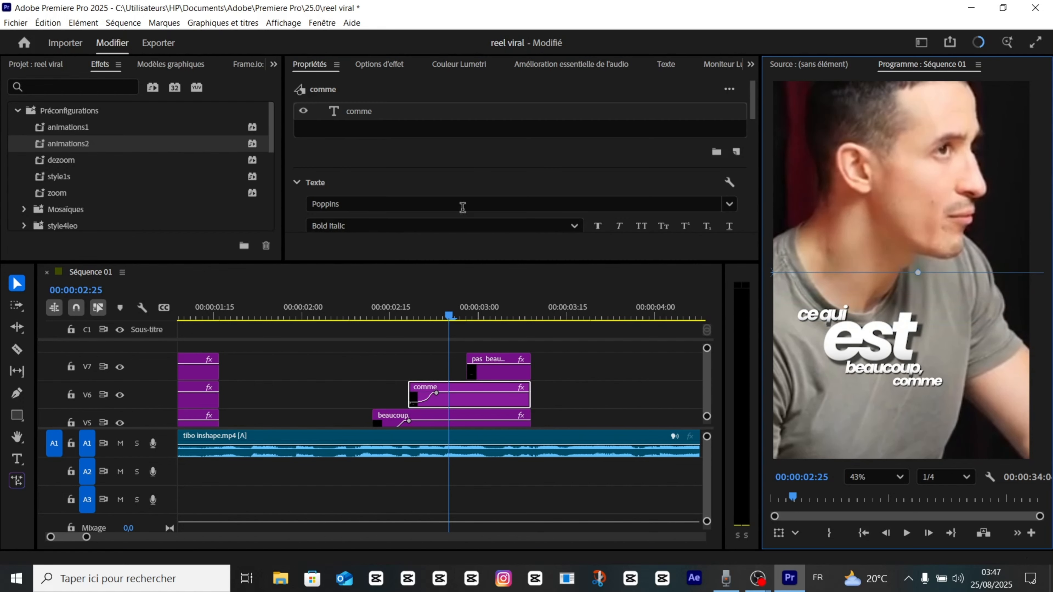
{"action": "scroll", "coordinate": [290, 152], "scroll_direction": "down", "scroll_amount": 2}
{"action": "scroll", "coordinate": [313, 196], "scroll_direction": "down", "scroll_amount": 5}
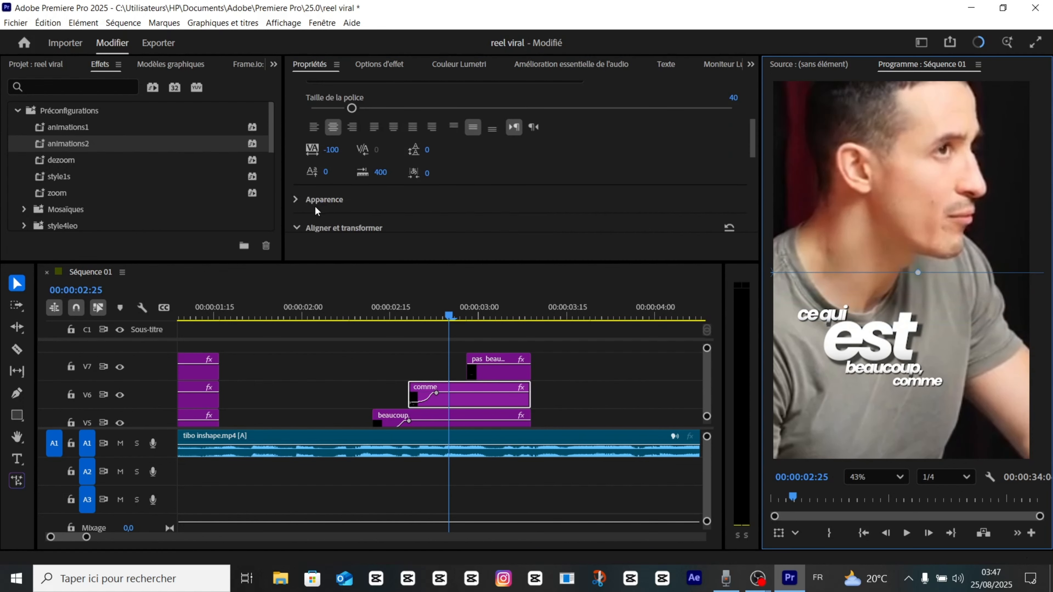
{"action": "left_click_drag", "start_coordinate": [494, 167], "coordinate": [513, 168]}
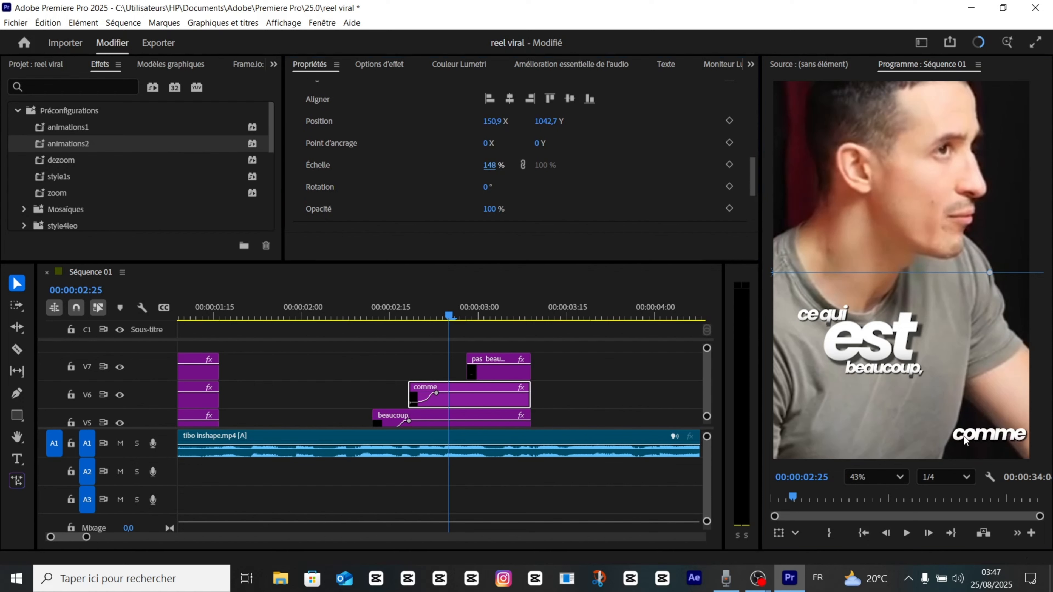
{"action": "left_click_drag", "start_coordinate": [963, 436], "coordinate": [902, 397]}
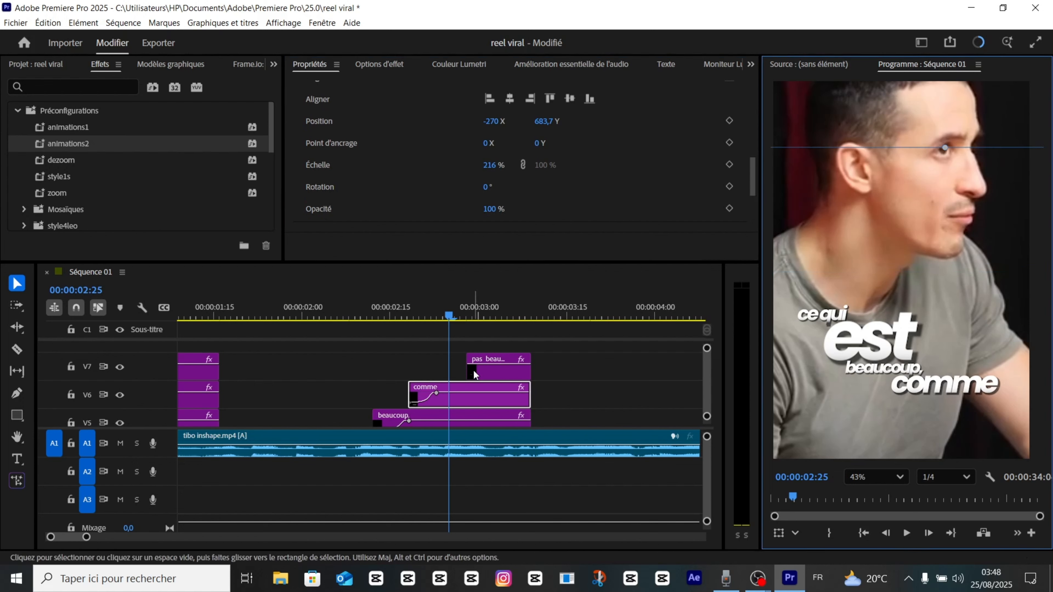
Fit the program preview to its frame and play the sequence from the start to check the captions
{"action": "scroll", "coordinate": [476, 376], "scroll_direction": "down", "scroll_amount": 2}
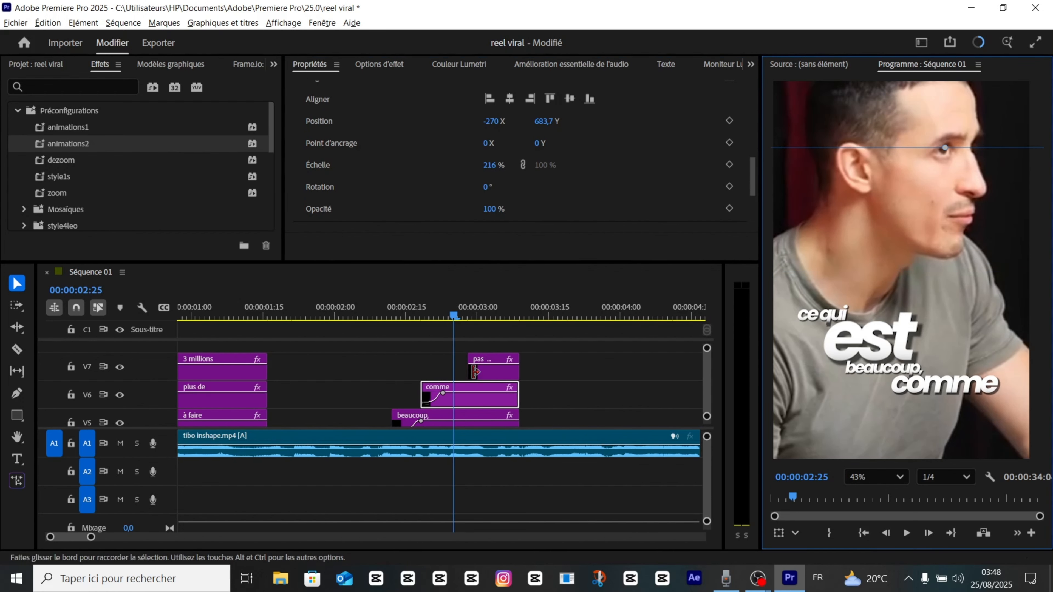
{"action": "left_click", "coordinate": [857, 477]}
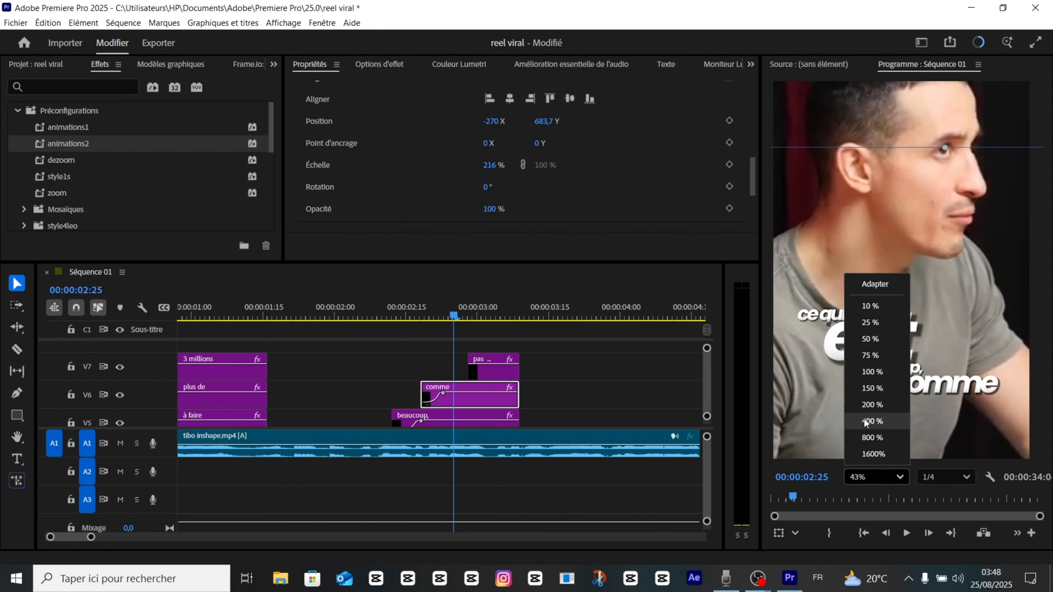
{"action": "left_click", "coordinate": [871, 287]}
{"action": "left_click_drag", "start_coordinate": [453, 316], "coordinate": [90, 359]}
{"action": "key", "text": "space"}
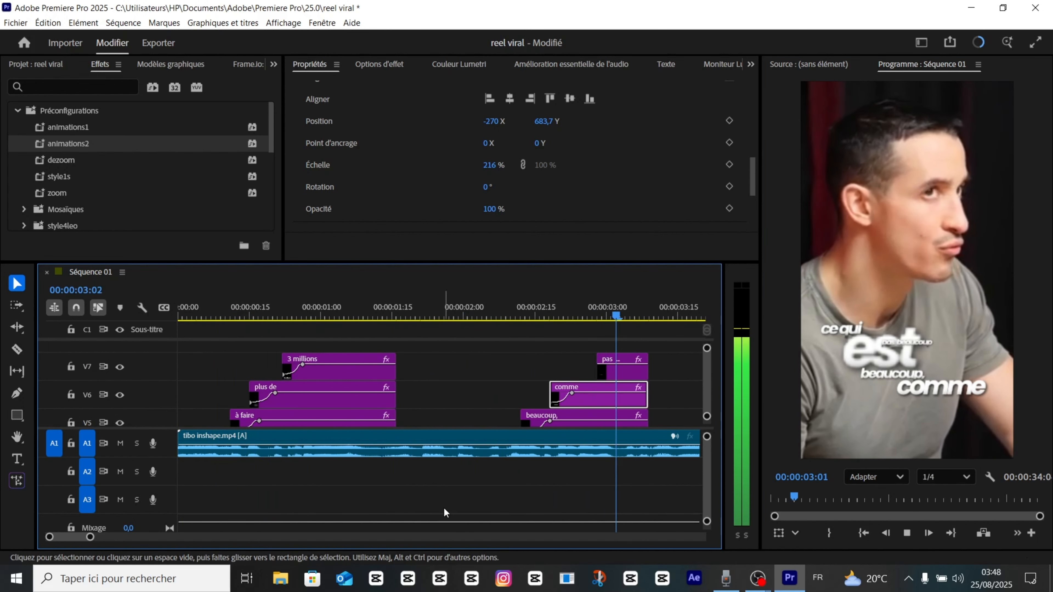
Scale the "pas beaucoup" caption to 257% and place it directly beneath "comme"
{"action": "left_click", "coordinate": [608, 366]}
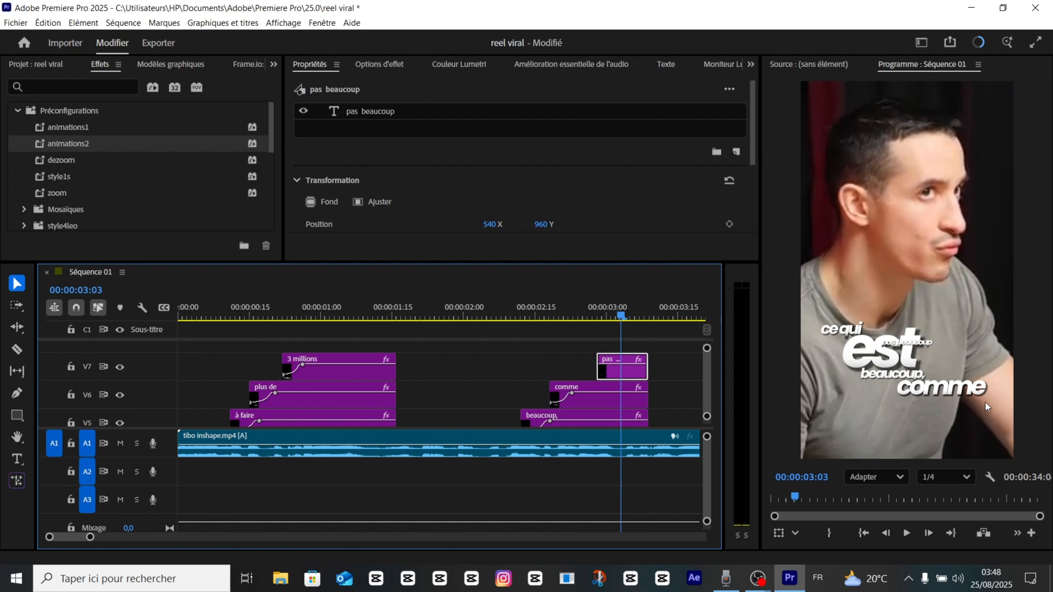
{"action": "left_click_drag", "start_coordinate": [897, 344], "coordinate": [920, 407]}
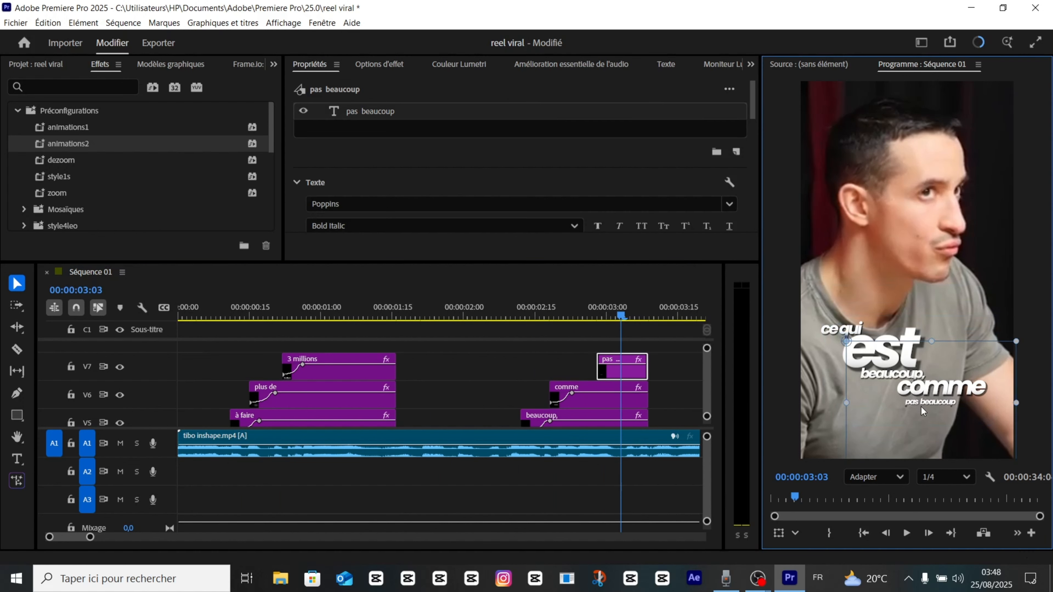
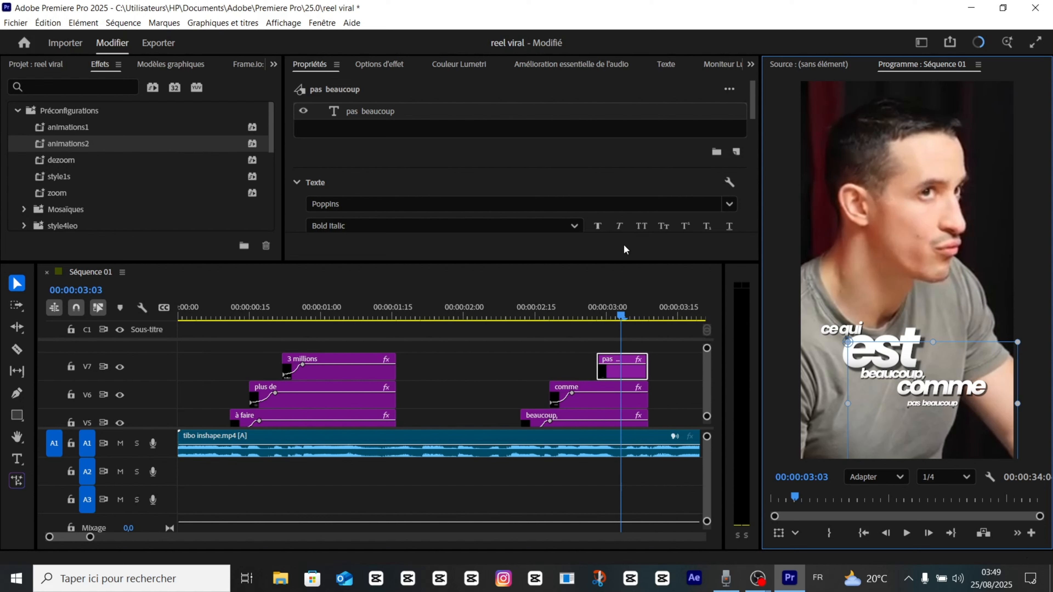
{"action": "scroll", "coordinate": [415, 186], "scroll_direction": "down", "scroll_amount": 10}
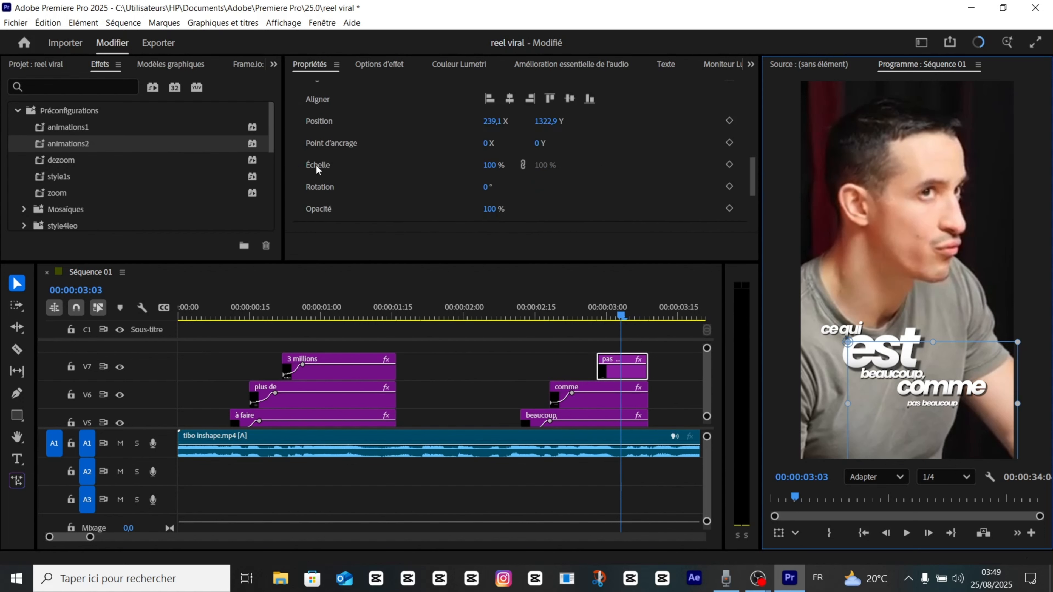
{"action": "left_click_drag", "start_coordinate": [490, 166], "coordinate": [554, 169]}
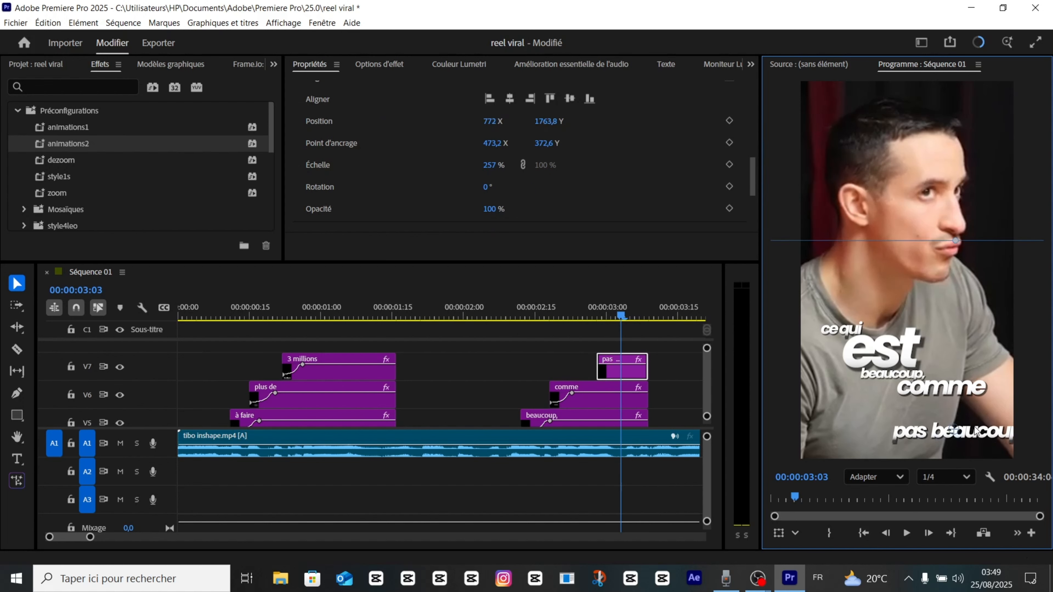
{"action": "left_click_drag", "start_coordinate": [975, 431], "coordinate": [937, 411]}
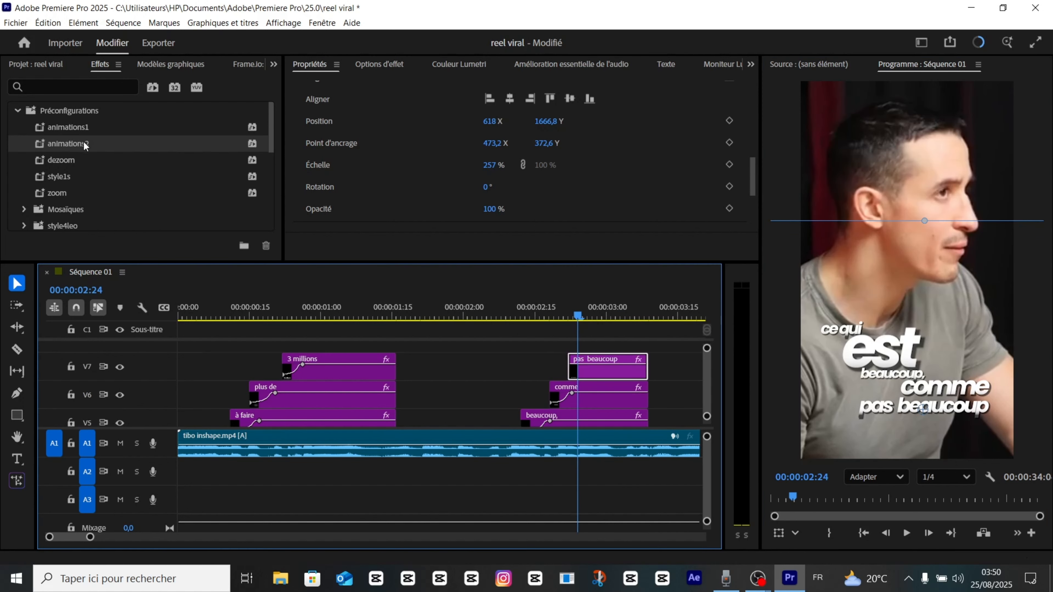
Apply the animations2 preset to the "pas beaucoup" clip on V7 and play back the animated captions
{"action": "left_click_drag", "start_coordinate": [85, 147], "coordinate": [580, 372]}
{"action": "scroll", "coordinate": [593, 388], "scroll_direction": "down", "scroll_amount": 2}
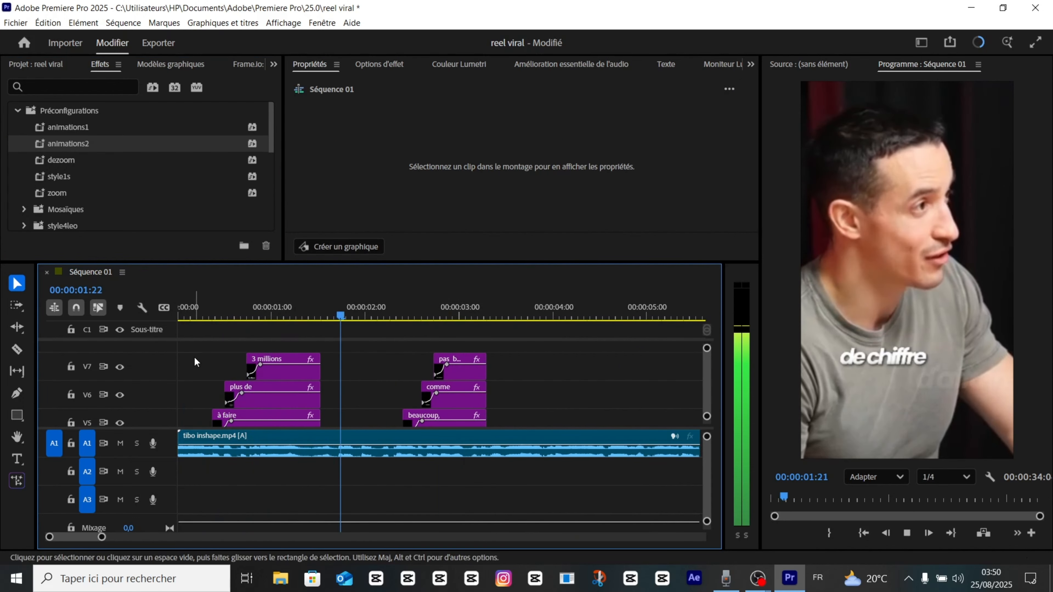
{"action": "key", "text": "space"}
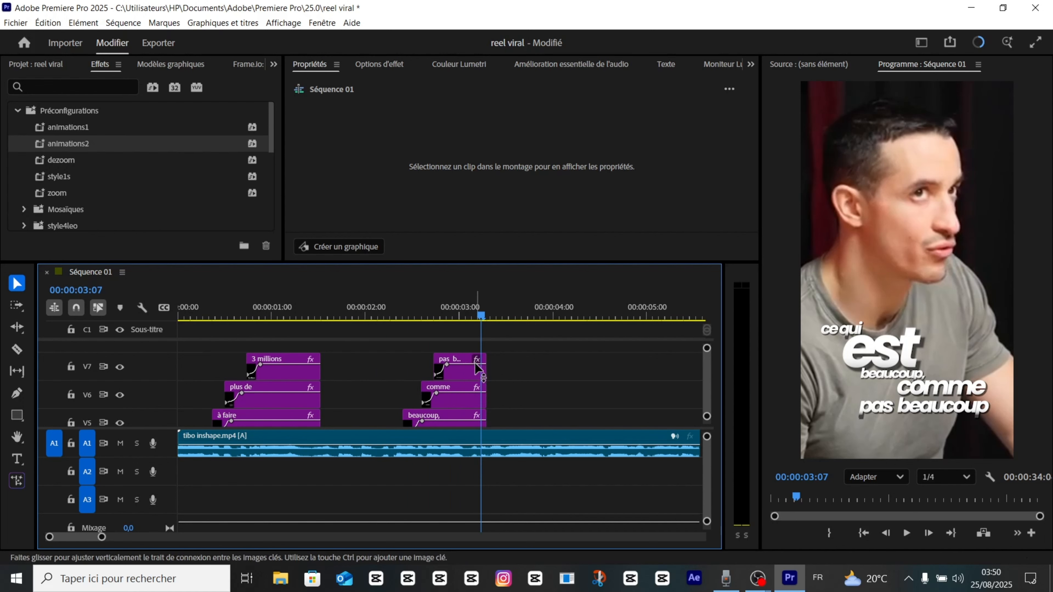
Duplicate the "il y a dix" clip onto V4, starting slightly later, and shorten the original caption to "il y a"
{"action": "scroll", "coordinate": [517, 397], "scroll_direction": "up", "scroll_amount": 3}
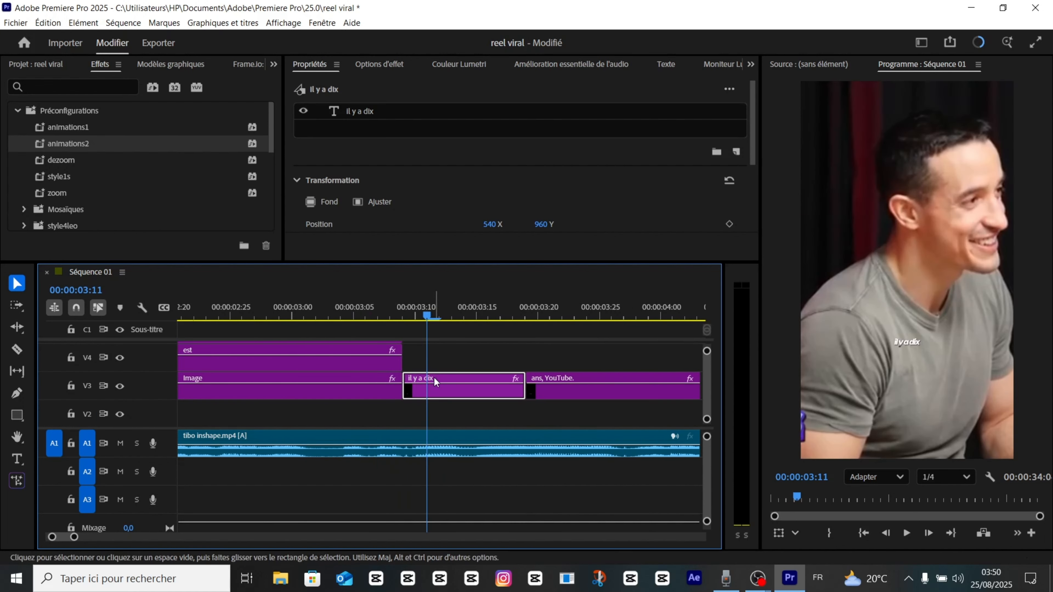
{"action": "left_click_drag", "start_coordinate": [433, 377], "coordinate": [467, 365]}
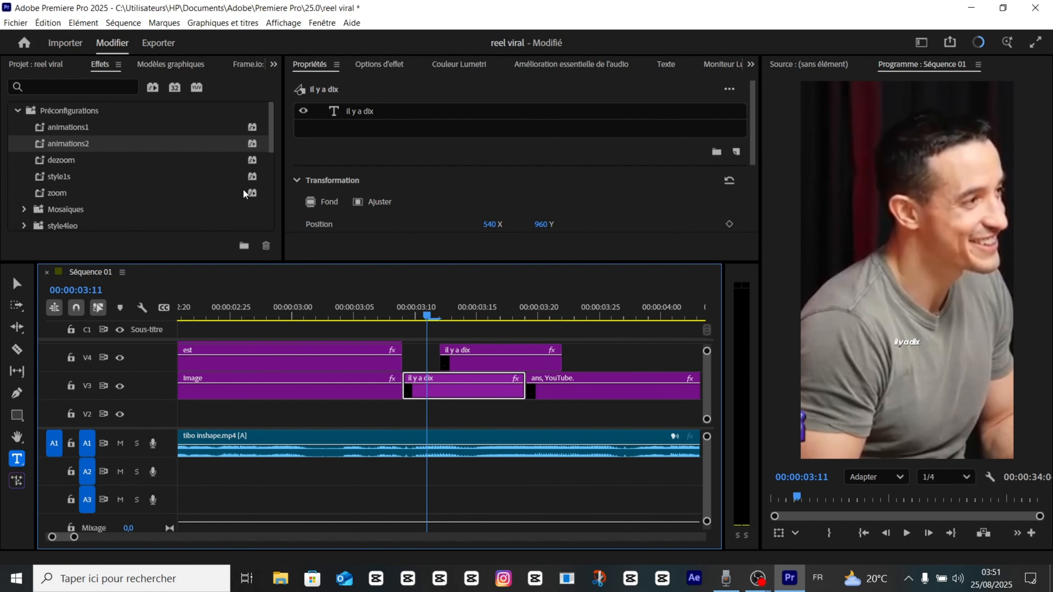
{"action": "scroll", "coordinate": [908, 324], "scroll_direction": "up", "scroll_amount": 3}
{"action": "double_click", "coordinate": [875, 285]}
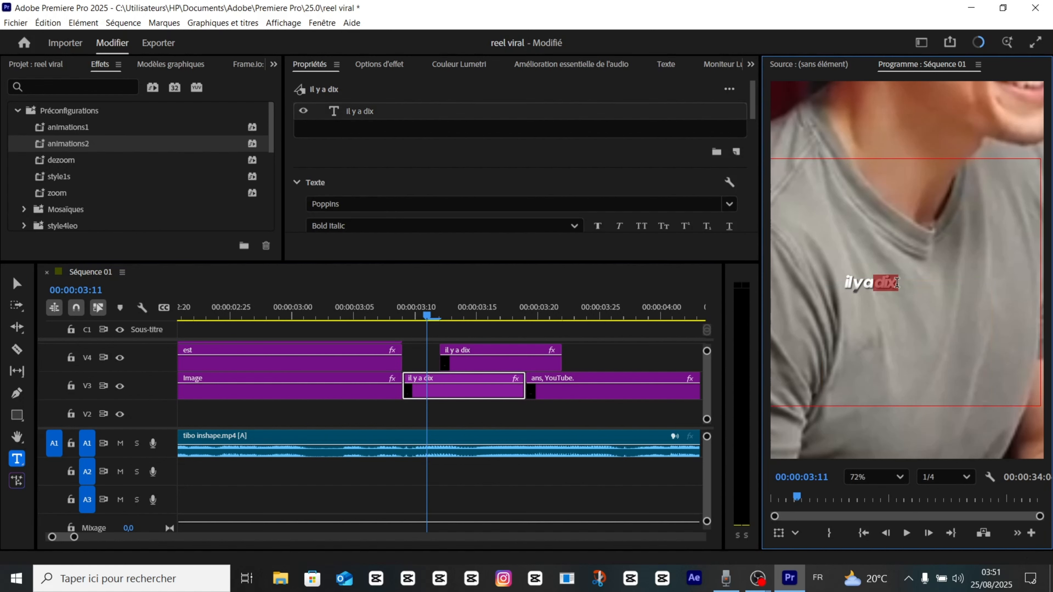
{"action": "key", "text": "BackSpace"}
Hide track V3, change the V4 copy's text to "dix ans", and trim its end to match the "il y a" clip
{"action": "left_click", "coordinate": [472, 363]}
{"action": "left_click_drag", "start_coordinate": [428, 314], "coordinate": [464, 315]}
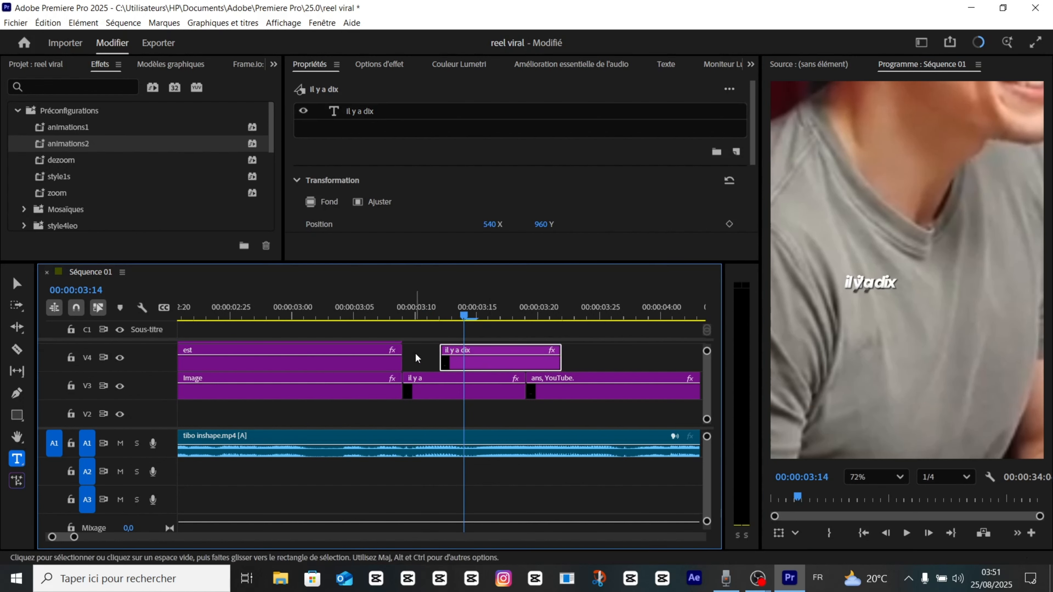
{"action": "left_click", "coordinate": [120, 386]}
{"action": "left_click", "coordinate": [880, 288]}
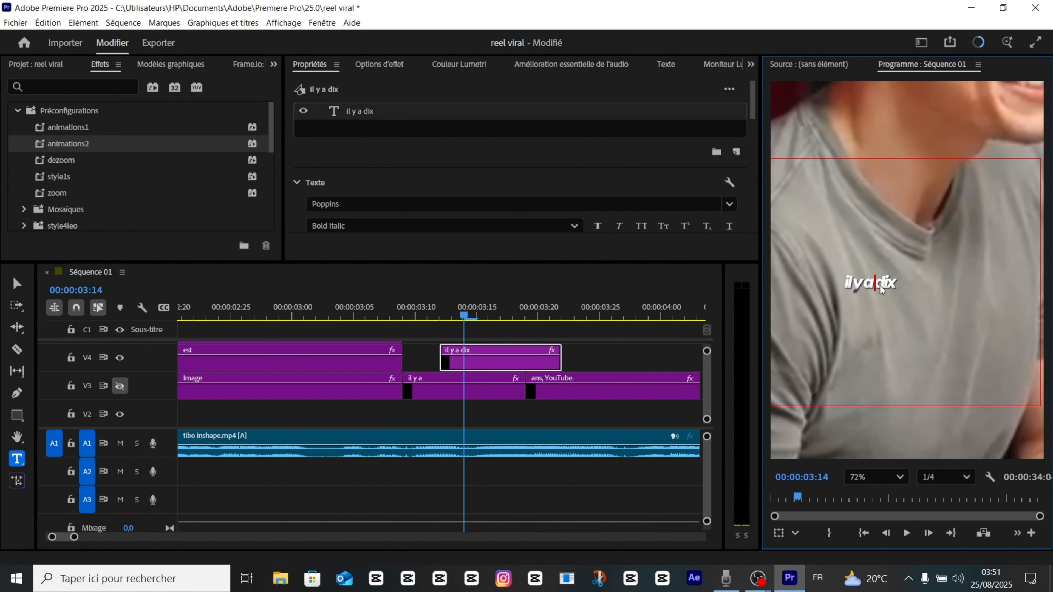
{"action": "type", "text": "ans"}
{"action": "left_click_drag", "start_coordinate": [560, 363], "coordinate": [525, 368]}
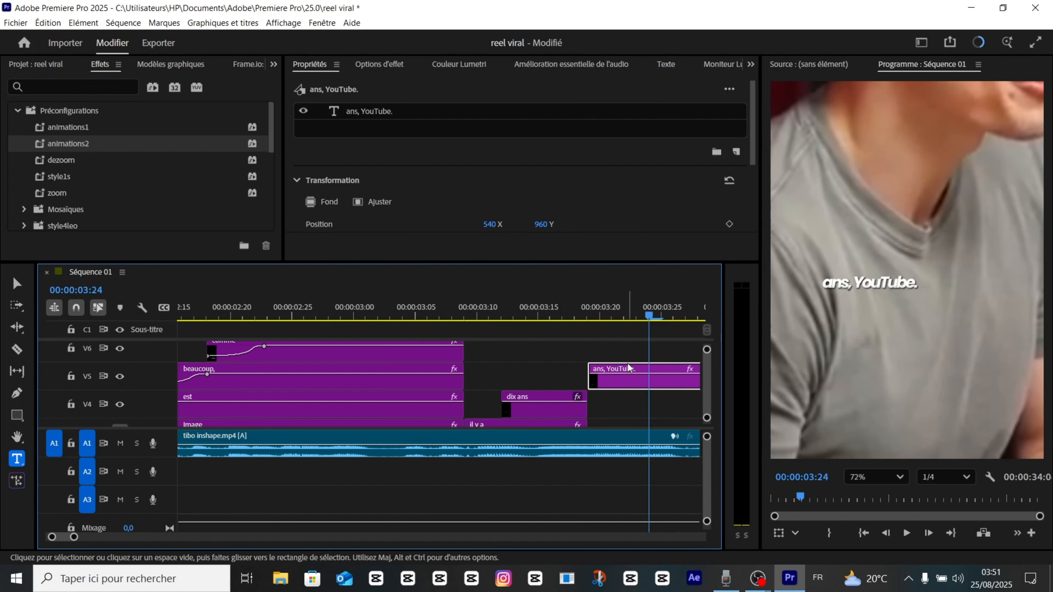
Remove "ans," from the V5 caption so that it reads "YouTube."
{"action": "left_click_drag", "start_coordinate": [838, 283], "coordinate": [803, 279]}
{"action": "key", "text": "BackSpace"}
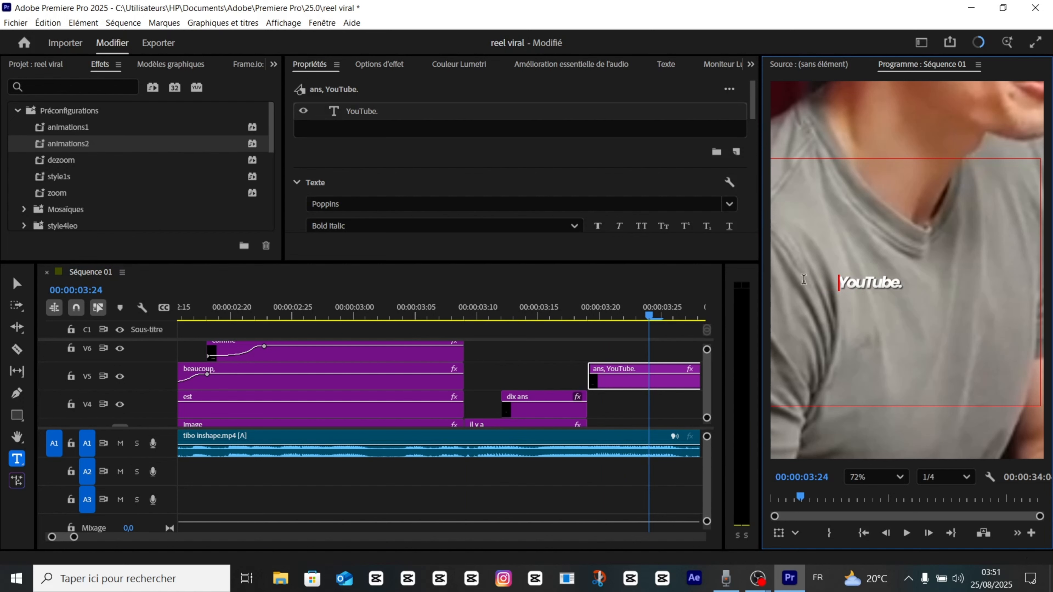
{"action": "left_click", "coordinate": [634, 380]}
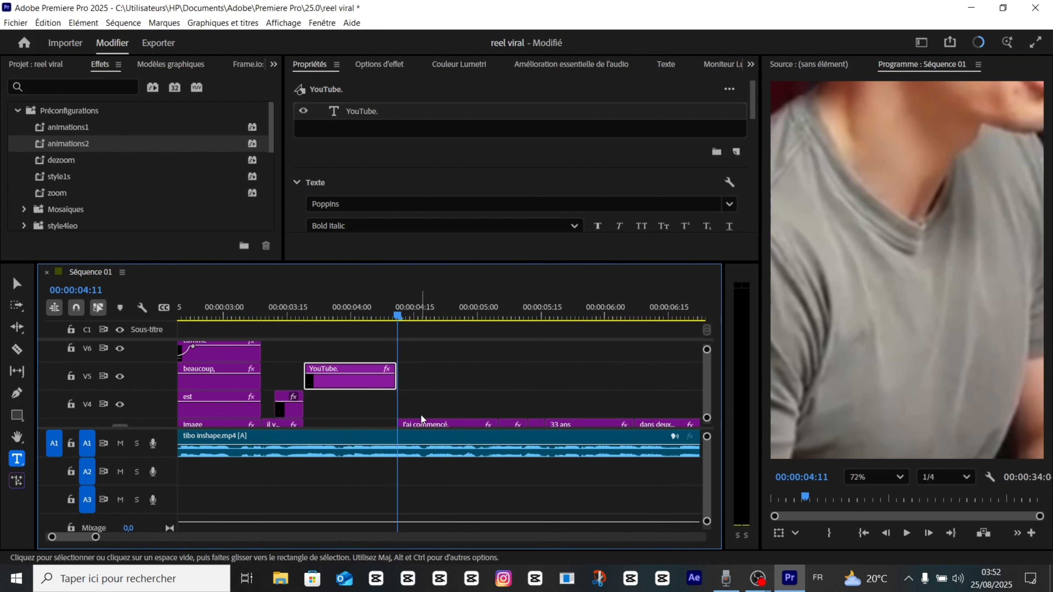
Move the "J'ai commencé," clip up to V6 and place a copy on V7 that starts slightly later
{"action": "left_click_drag", "start_coordinate": [422, 423], "coordinate": [421, 364]}
{"action": "scroll", "coordinate": [423, 369], "scroll_direction": "up", "scroll_amount": 2}
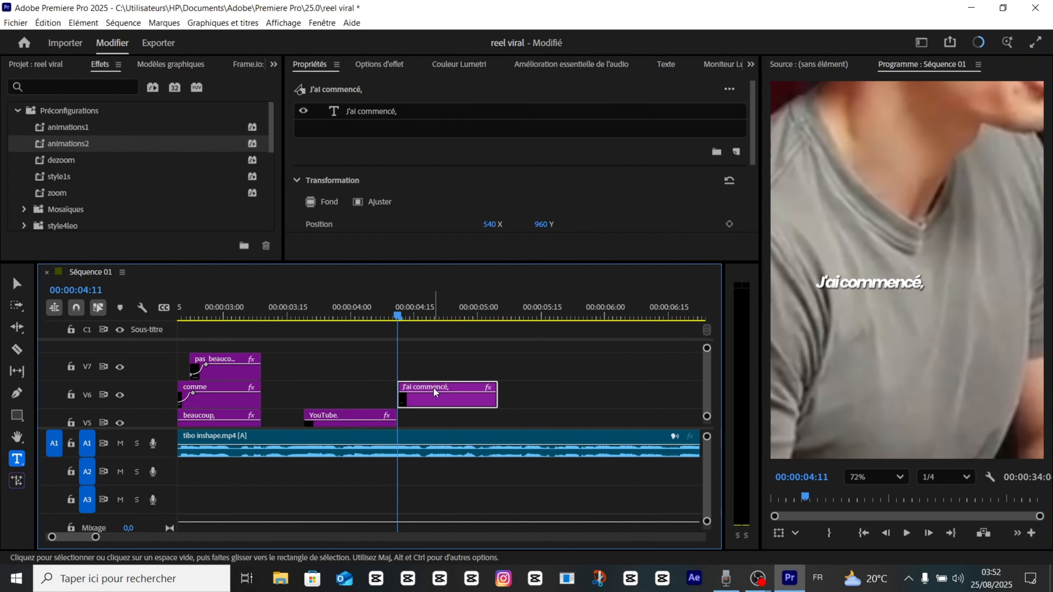
{"action": "key", "text": "ctrl+c"}
{"action": "key", "text": "ctrl+v"}
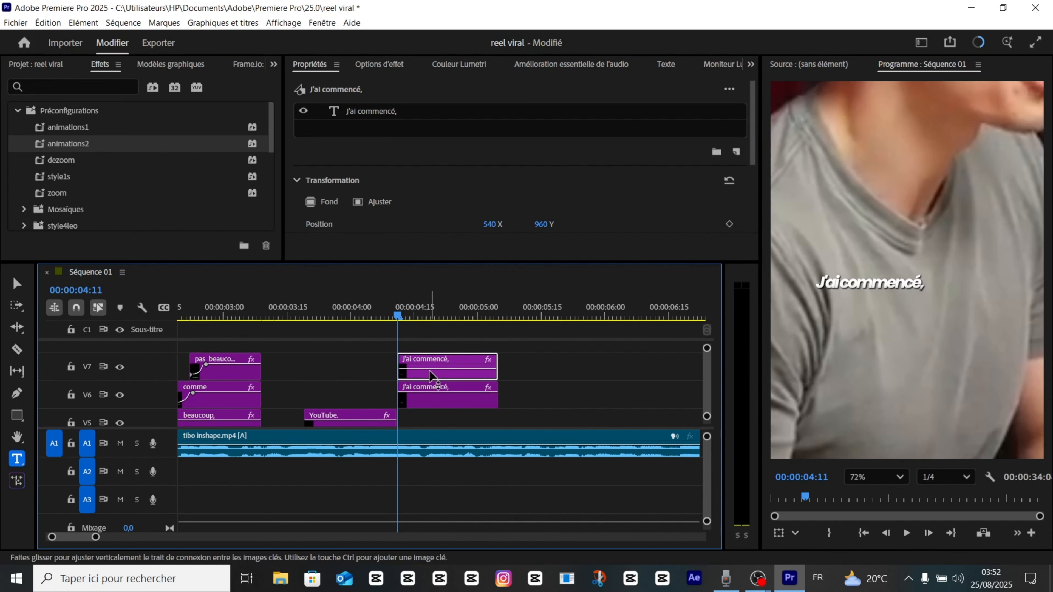
{"action": "left_click_drag", "start_coordinate": [431, 369], "coordinate": [467, 368]}
Shorten the V6 caption's text from "J'ai commencé," to "J'ai"
{"action": "left_click", "coordinate": [440, 397]}
{"action": "key", "text": "Right"}
{"action": "key", "text": "Right"}
{"action": "key", "text": "Right"}
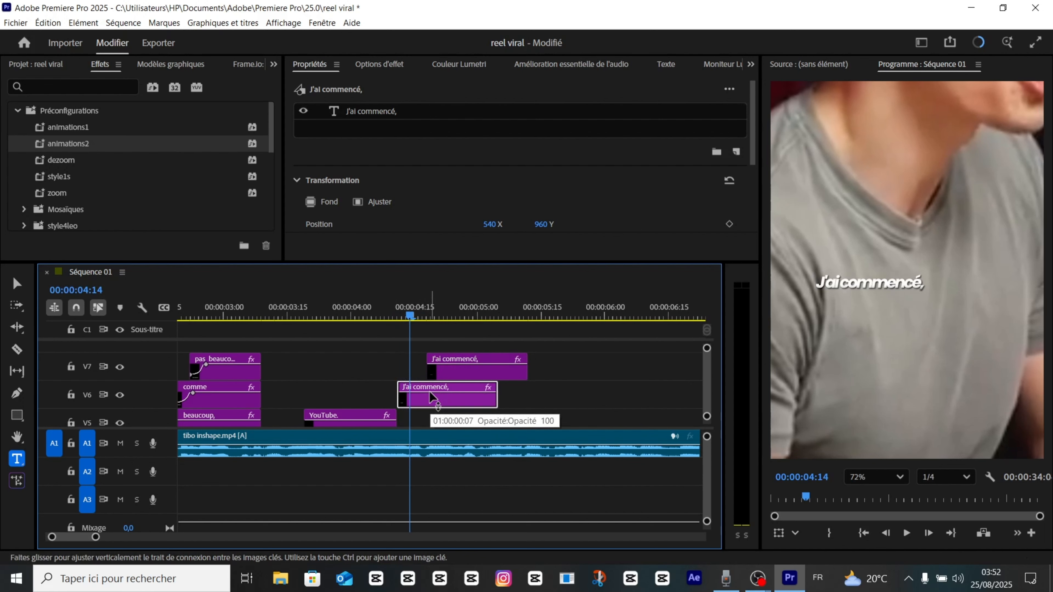
{"action": "left_click_drag", "start_coordinate": [840, 284], "coordinate": [943, 287]}
{"action": "key", "text": "BackSpace"}
Move the playhead to 00:00:04:24 and select the "J'ai commencé," copy on V7
{"action": "left_click", "coordinate": [410, 315]}
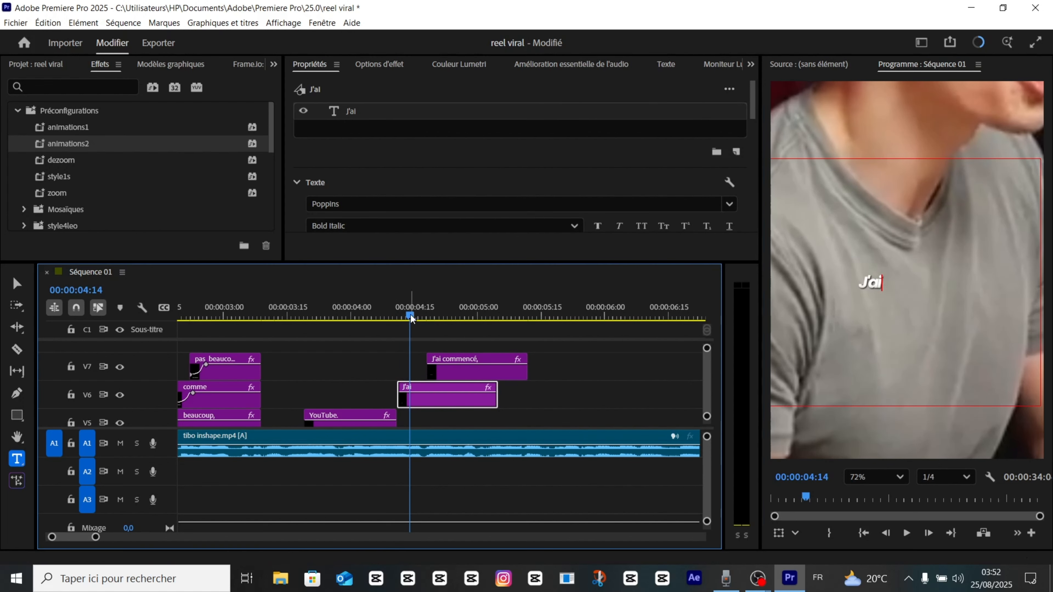
{"action": "left_click_drag", "start_coordinate": [411, 319], "coordinate": [452, 319]}
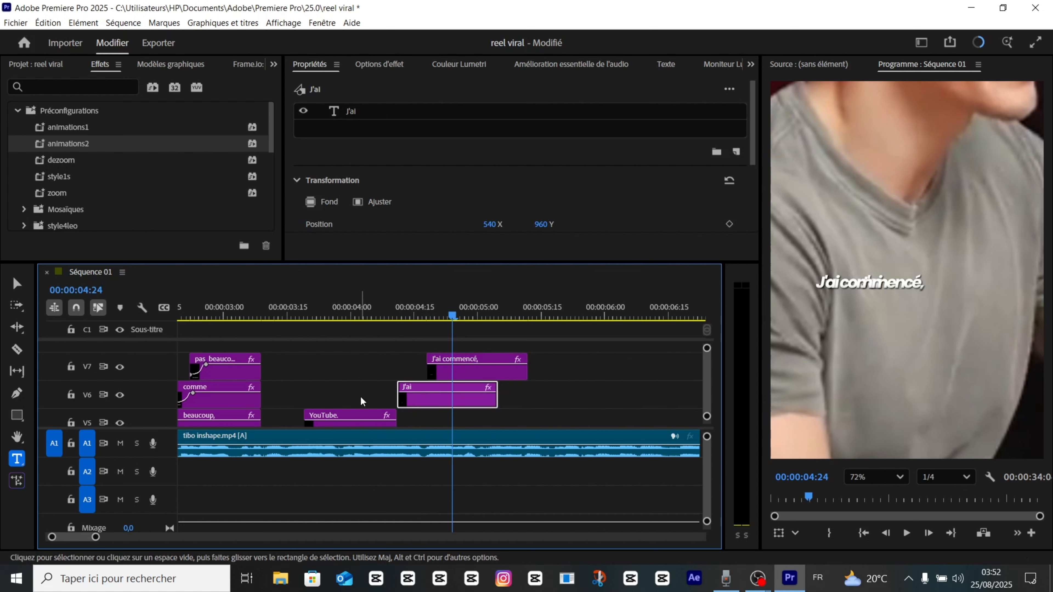
{"action": "left_click", "coordinate": [477, 369]}
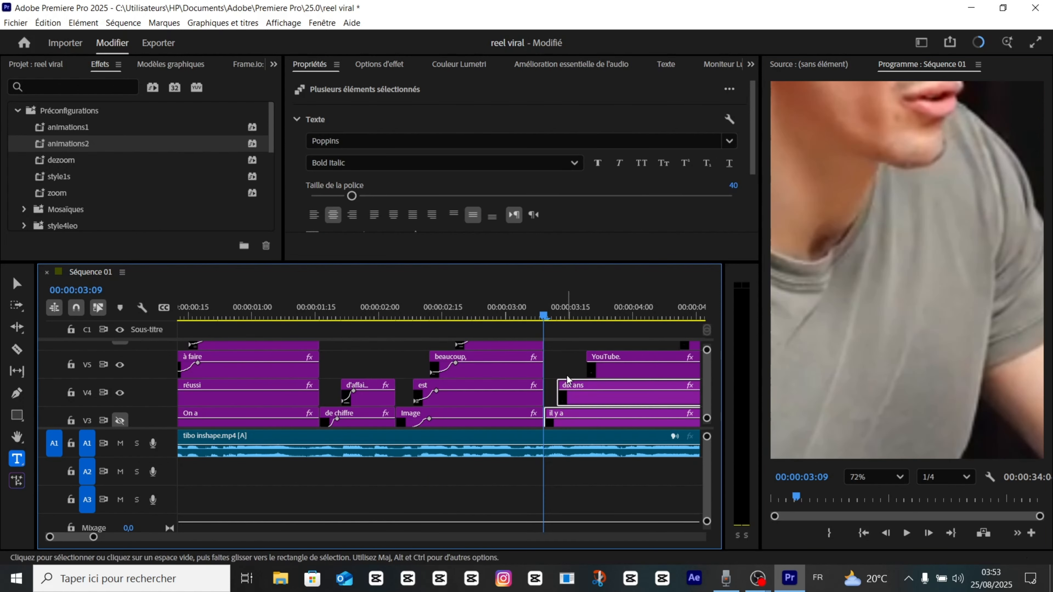
Set the program monitor's zoom level to Adapter with the playhead at 00:00:03:10
{"action": "scroll", "coordinate": [567, 375], "scroll_direction": "up", "scroll_amount": 10}
{"action": "left_click", "coordinate": [566, 375]}
{"action": "key", "text": "Right"}
{"action": "left_click", "coordinate": [879, 477]}
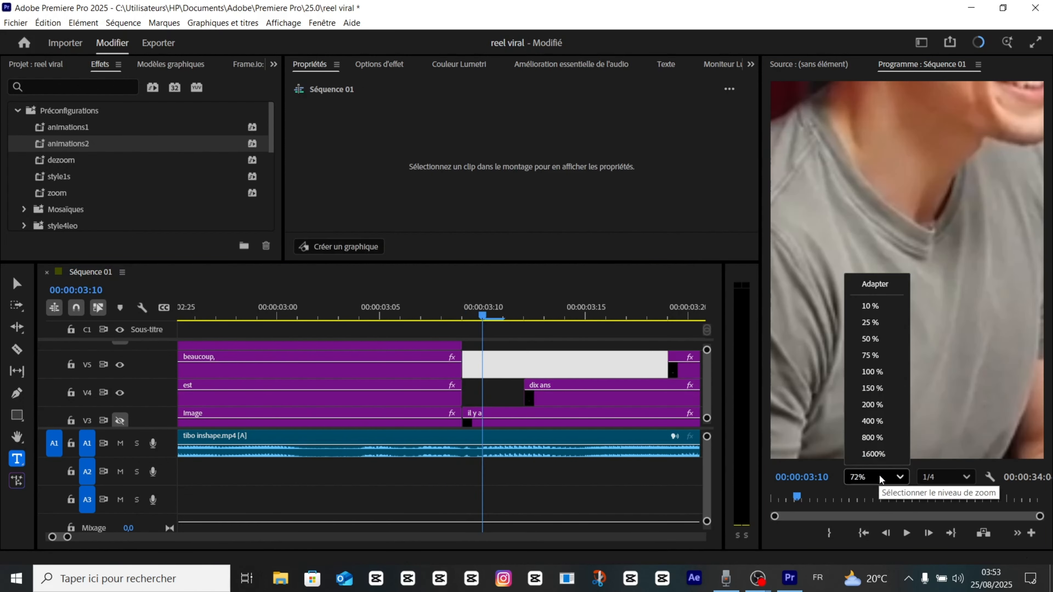
{"action": "left_click", "coordinate": [890, 286]}
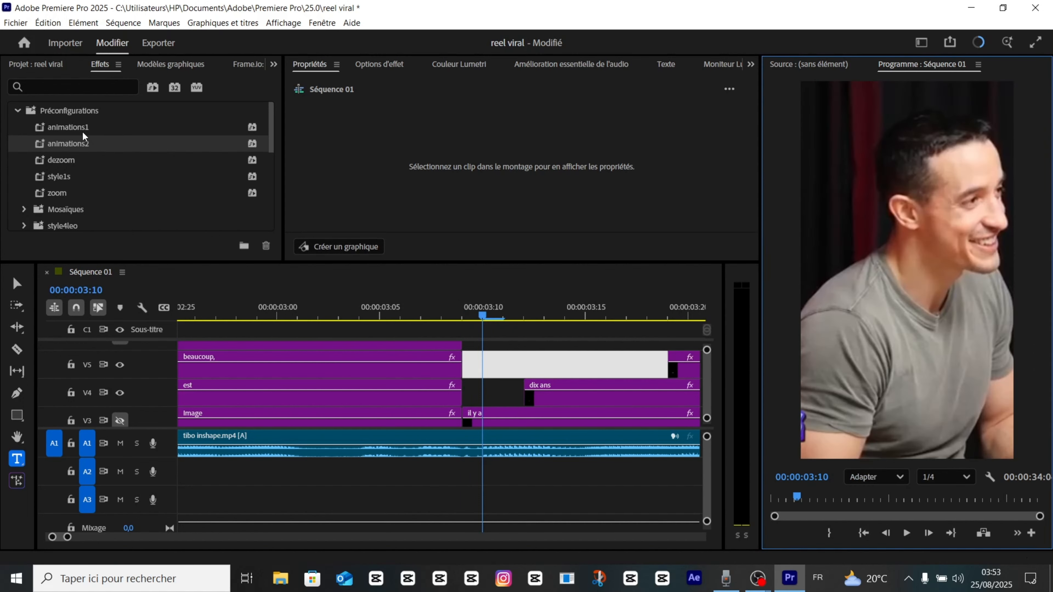
Apply the animations1 preset to the "il y a" clip on V3 and move its ending position and opacity keyframes earlier
{"action": "left_click_drag", "start_coordinate": [85, 127], "coordinate": [554, 379]}
{"action": "left_click_drag", "start_coordinate": [503, 427], "coordinate": [504, 427]}
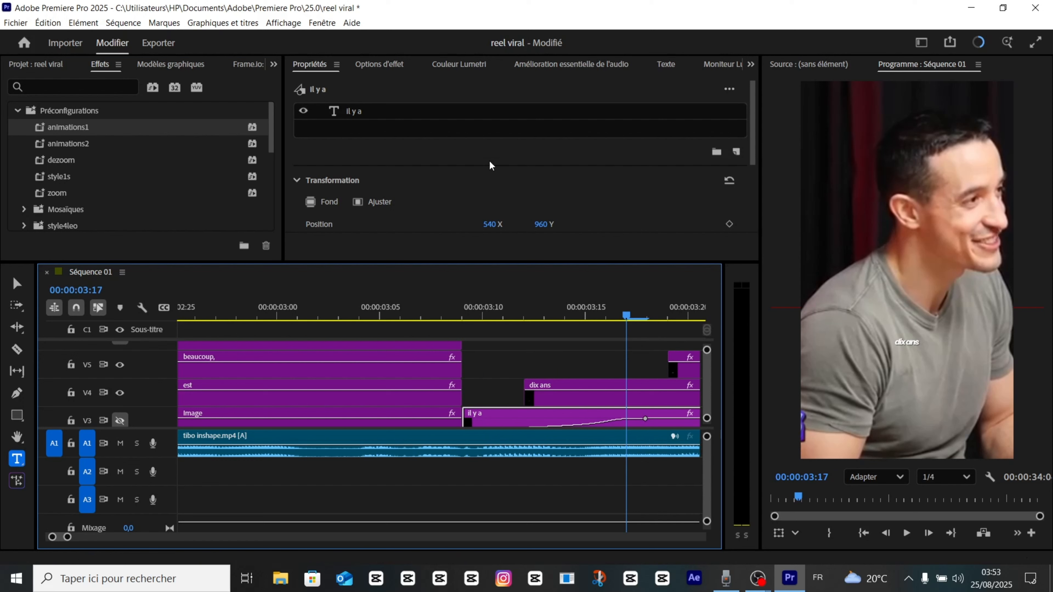
{"action": "left_click", "coordinate": [379, 64]}
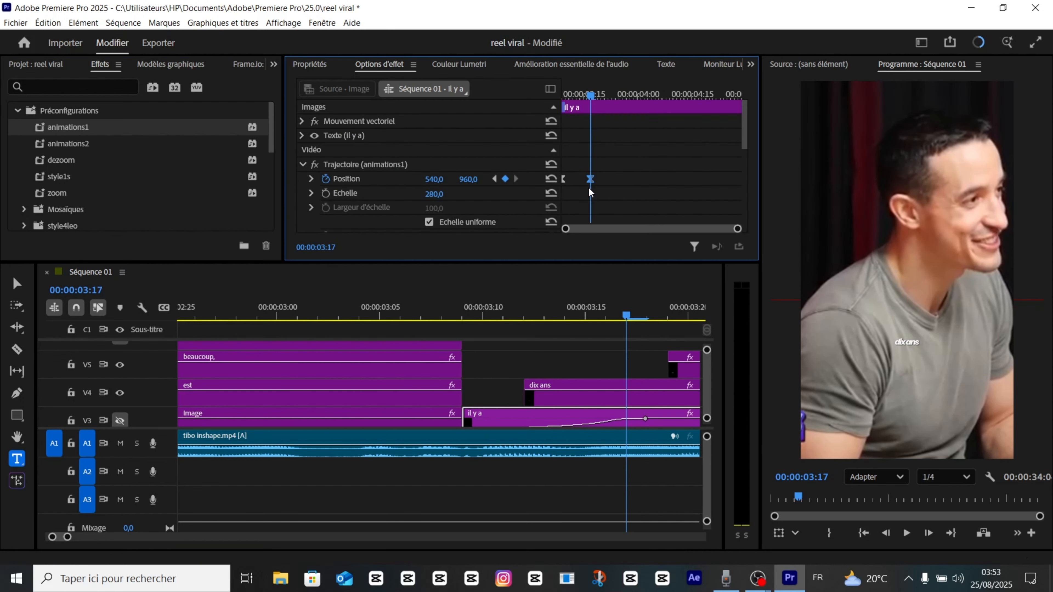
{"action": "scroll", "coordinate": [588, 187], "scroll_direction": "down", "scroll_amount": 5}
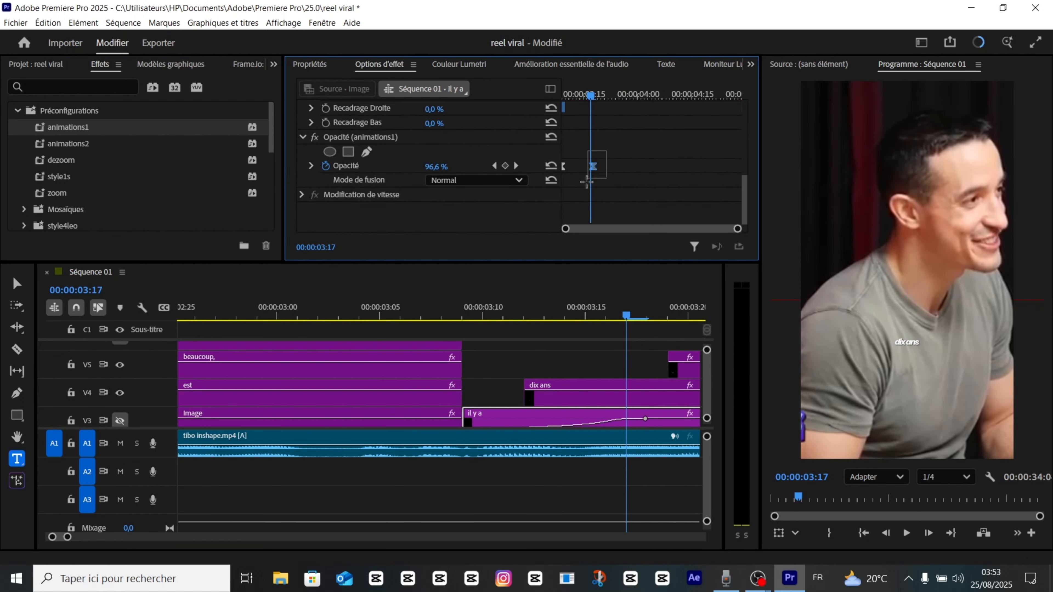
{"action": "left_click_drag", "start_coordinate": [579, 176], "coordinate": [579, 176]}
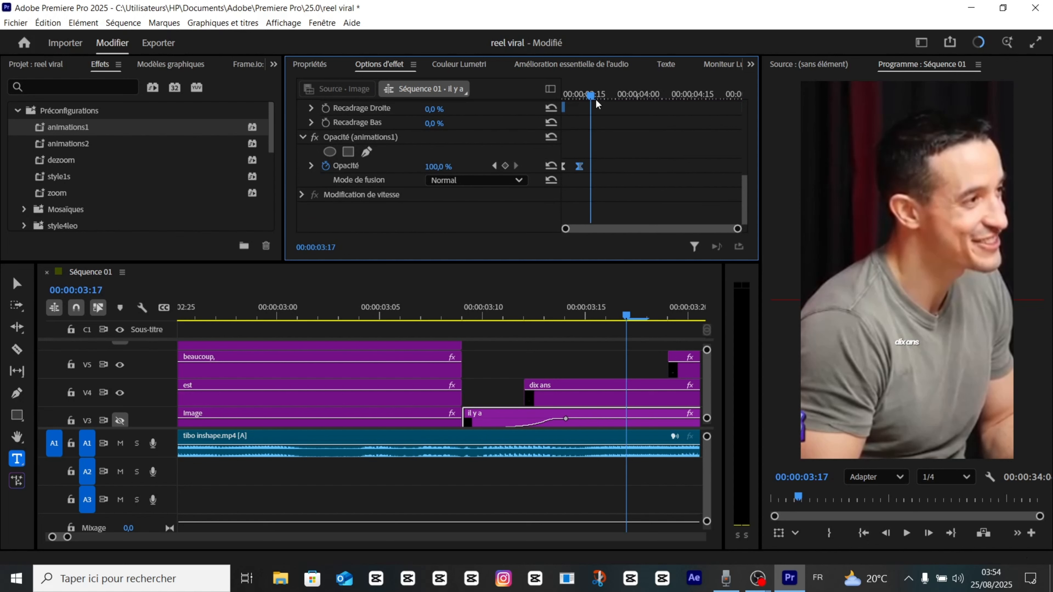
Make the V3 track visible again, enlarge the "il y a" caption and place it just to the left of "dix ans"
{"action": "left_click", "coordinate": [612, 314]}
{"action": "key", "text": "v"}
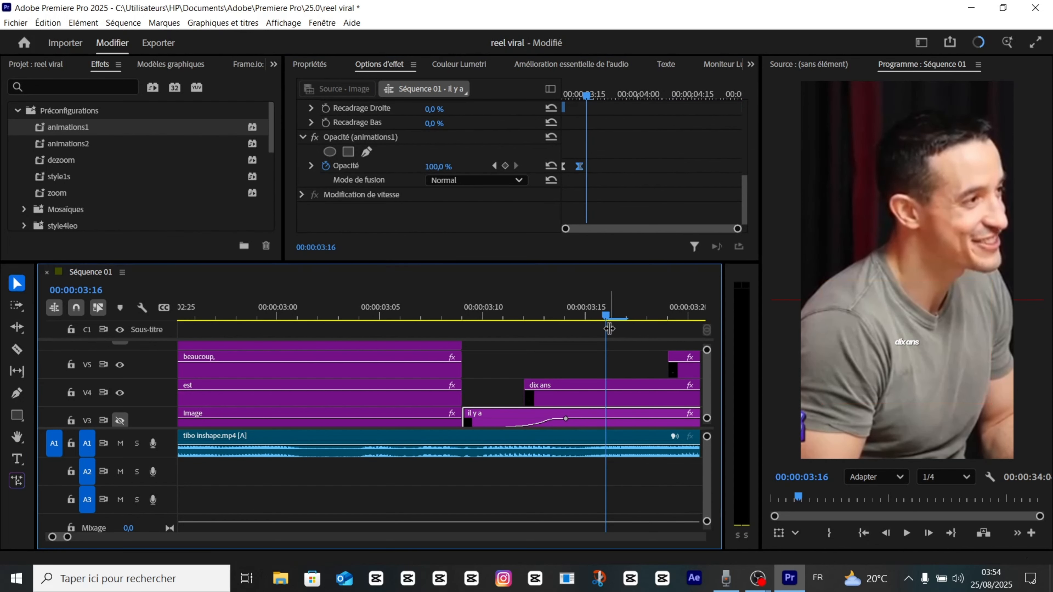
{"action": "left_click", "coordinate": [884, 418]}
{"action": "left_click", "coordinate": [523, 316]}
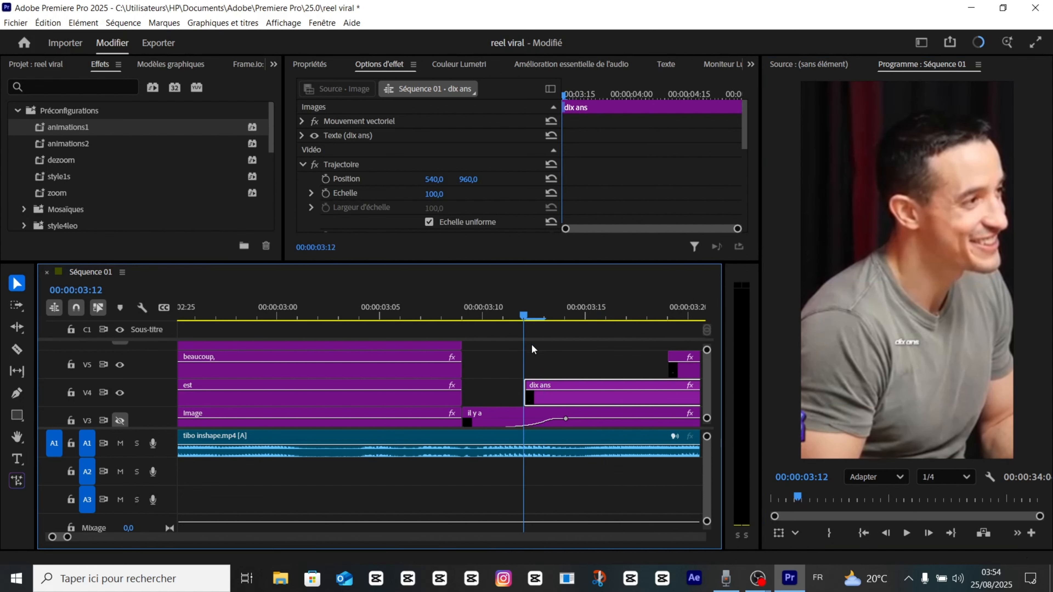
{"action": "key", "text": "Left"}
{"action": "left_click", "coordinate": [535, 423]}
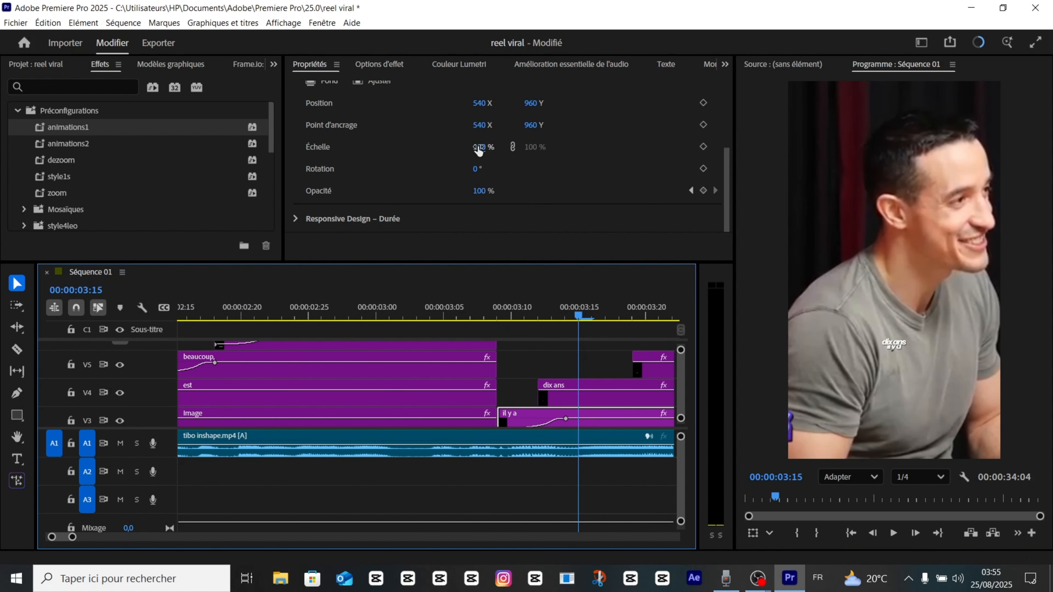
{"action": "left_click_drag", "start_coordinate": [478, 151], "coordinate": [499, 151]}
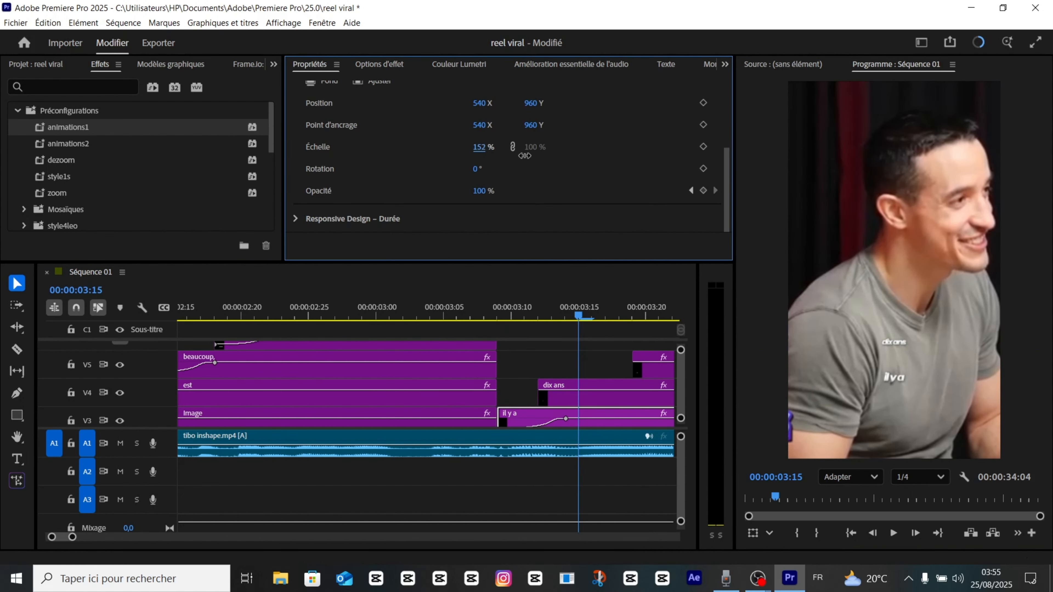
Apply the animations1 preset to the "dix ans" clip on V4 and move its ending position and opacity keyframes earlier
{"action": "left_click", "coordinate": [602, 401]}
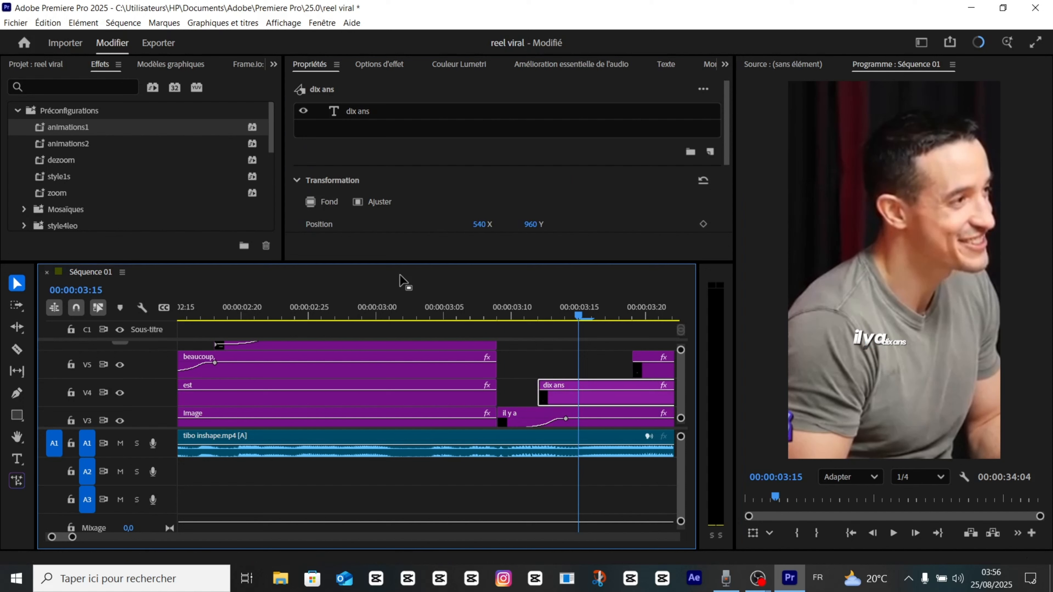
{"action": "left_click_drag", "start_coordinate": [242, 175], "coordinate": [534, 367]}
{"action": "left_click_drag", "start_coordinate": [597, 404], "coordinate": [597, 402]}
{"action": "left_click", "coordinate": [384, 65]}
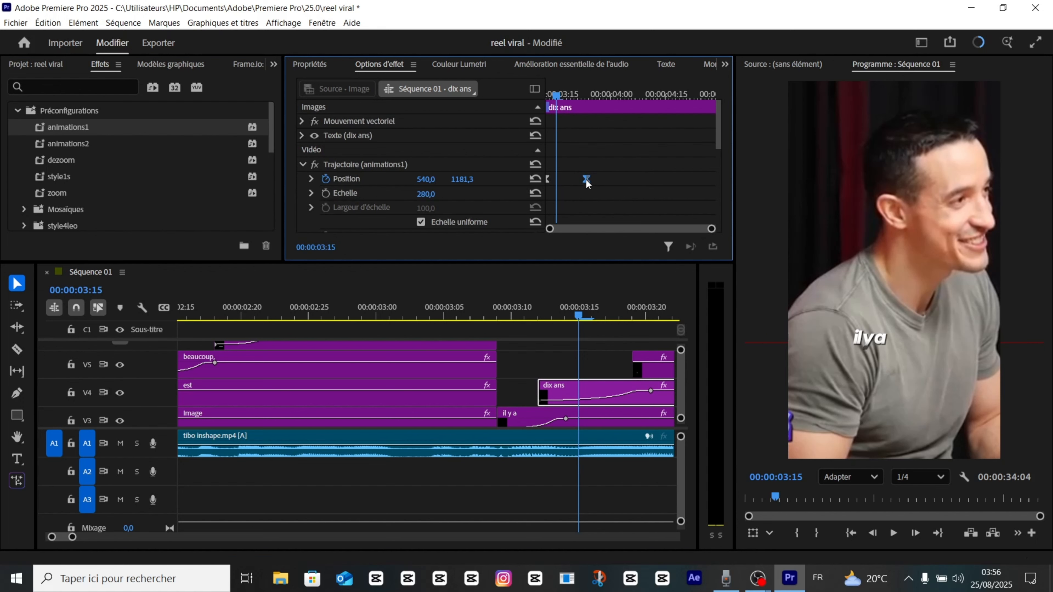
{"action": "left_click_drag", "start_coordinate": [586, 180], "coordinate": [576, 180]}
{"action": "scroll", "coordinate": [574, 178], "scroll_direction": "down", "scroll_amount": 1}
{"action": "left_click_drag", "start_coordinate": [558, 97], "coordinate": [570, 104]}
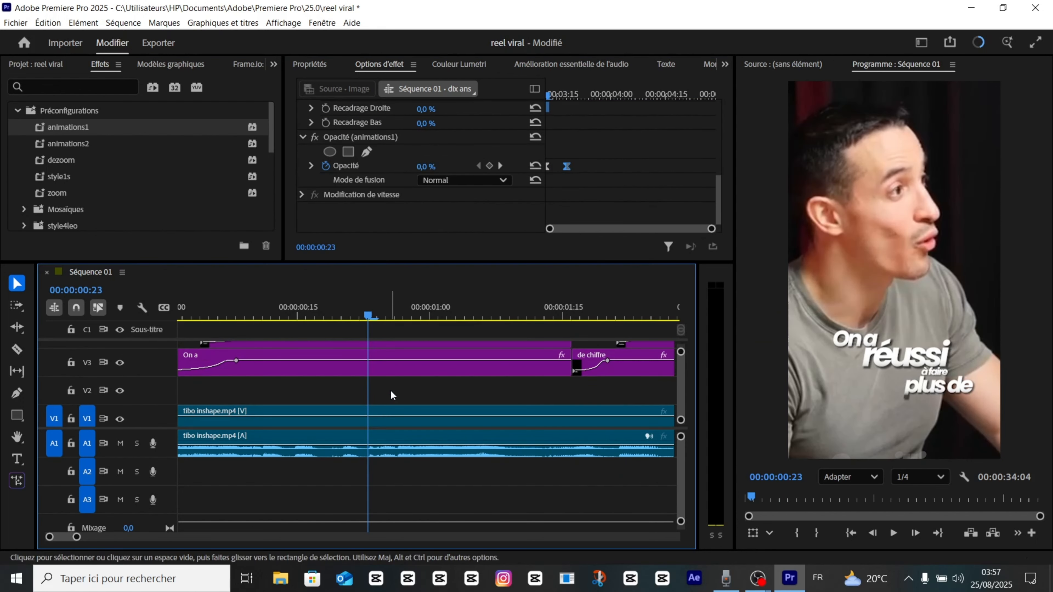
Examine the stacked, animated caption clips of the opening phrase around 00:00:00:23, briefly toggling the V4 track's visibility
{"action": "scroll", "coordinate": [390, 390], "scroll_direction": "up", "scroll_amount": 3}
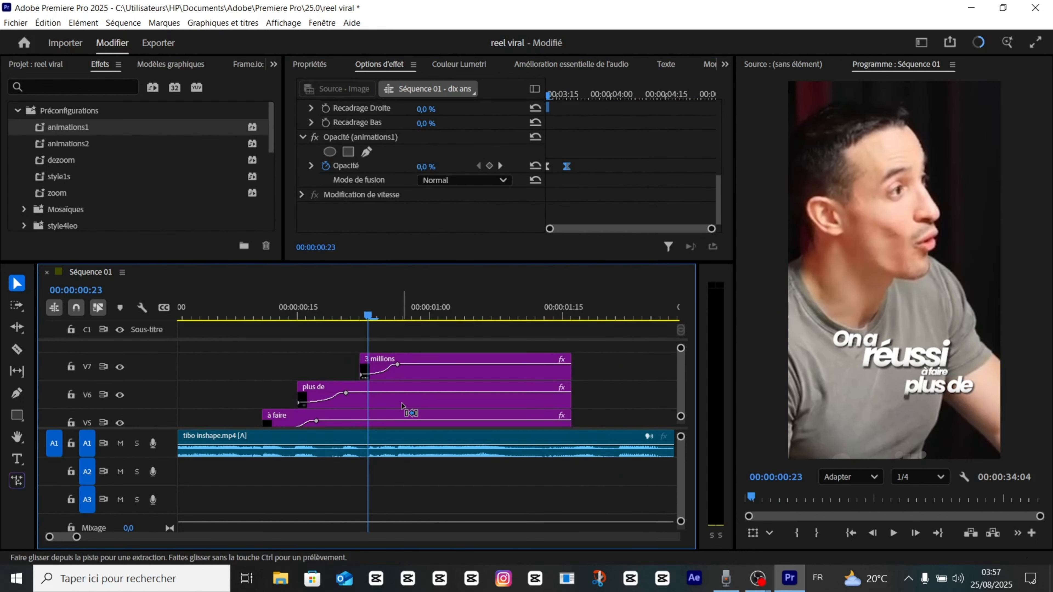
{"action": "scroll", "coordinate": [405, 391], "scroll_direction": "down", "scroll_amount": 4}
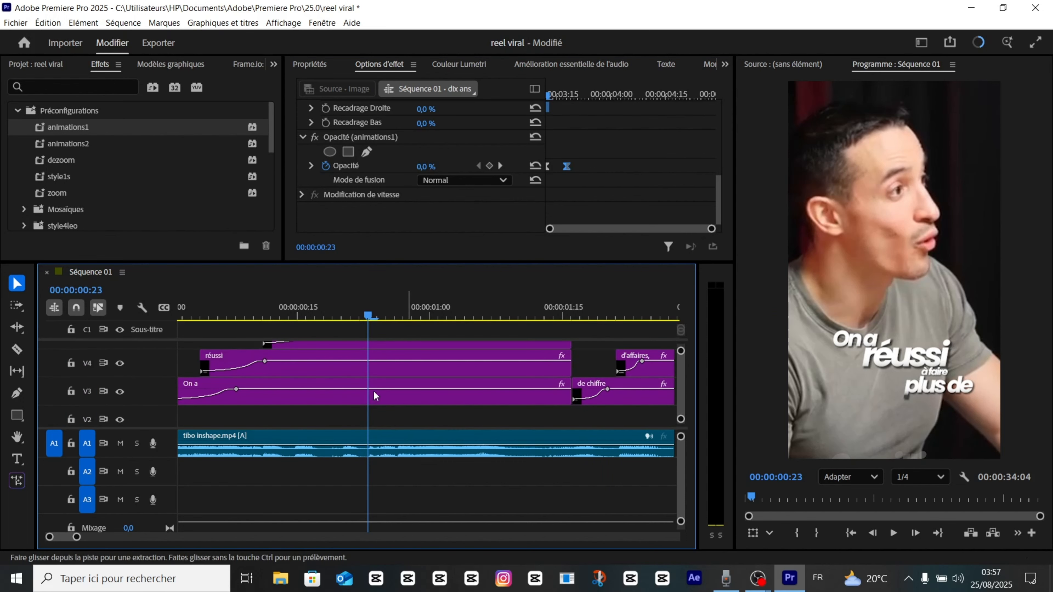
{"action": "left_click", "coordinate": [120, 368]}
{"action": "left_click", "coordinate": [120, 369]}
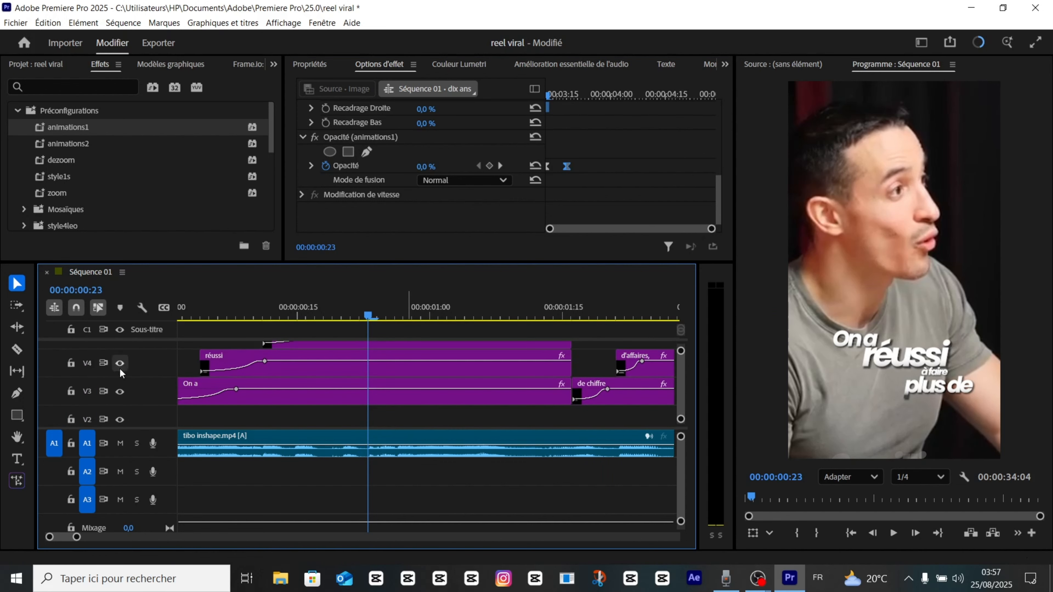
{"action": "scroll", "coordinate": [432, 393], "scroll_direction": "down", "scroll_amount": 1}
{"action": "scroll", "coordinate": [436, 394], "scroll_direction": "up", "scroll_amount": 2}
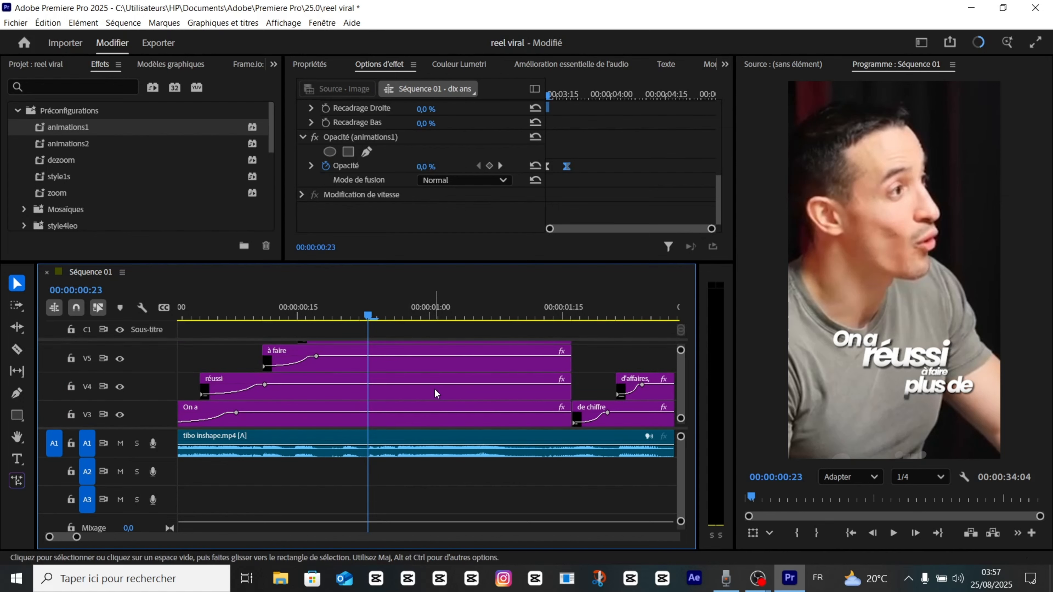
{"action": "scroll", "coordinate": [435, 393], "scroll_direction": "down", "scroll_amount": 2}
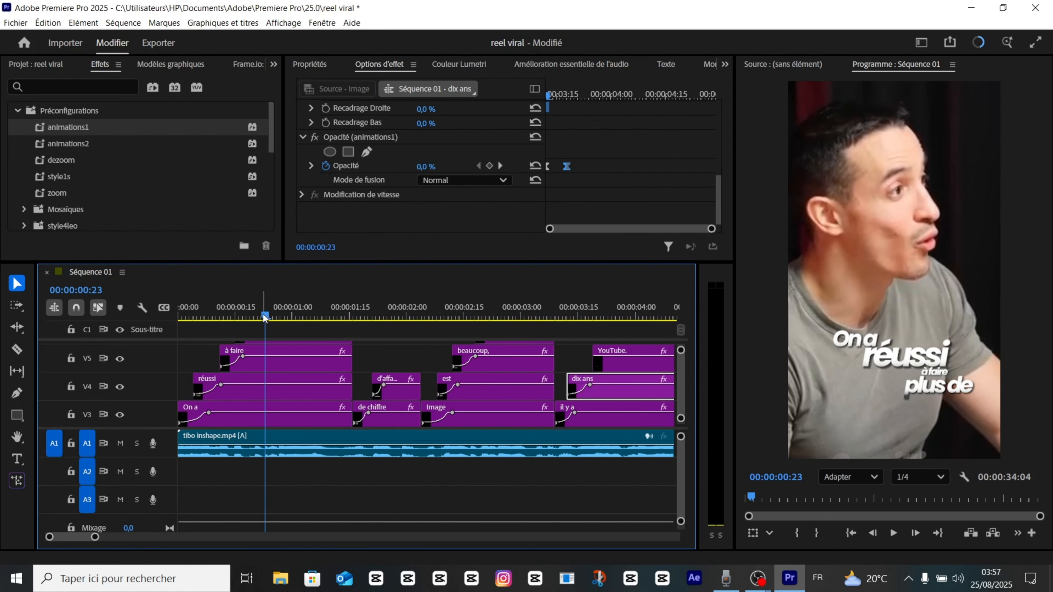
{"action": "left_click_drag", "start_coordinate": [263, 316], "coordinate": [318, 368]}
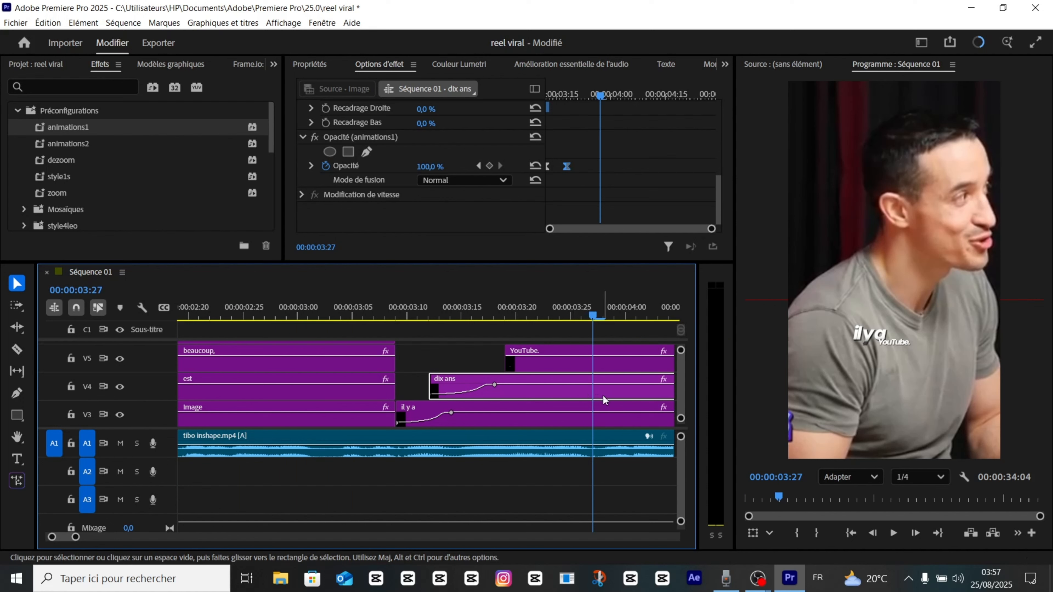
With the playhead at 00:00:03:16, move the "dix ans" caption below "il y a" to about 526.7 X, 1229.7 Y
{"action": "left_click_drag", "start_coordinate": [592, 316], "coordinate": [472, 328]}
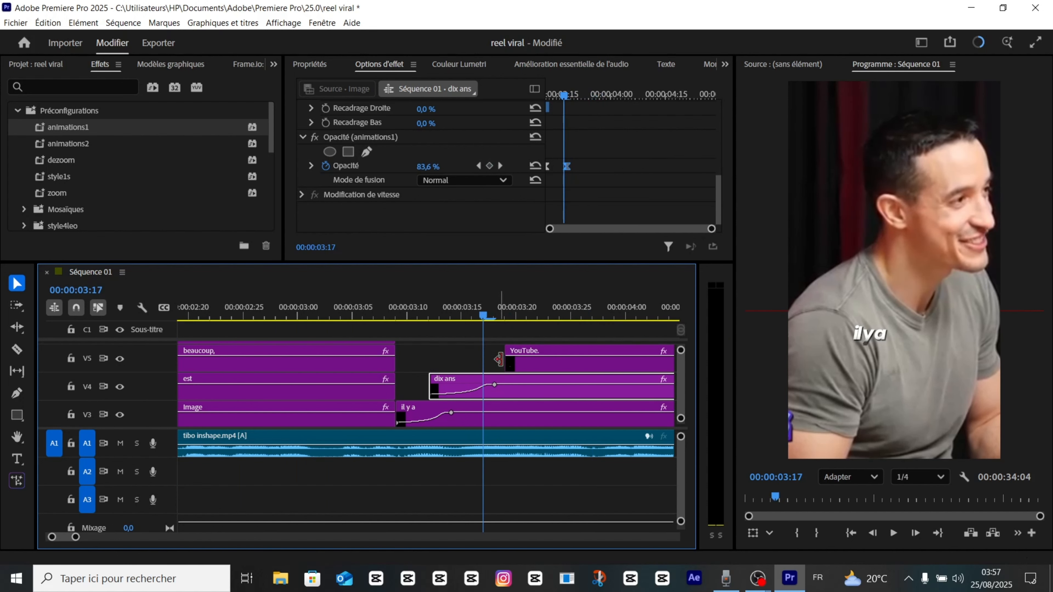
{"action": "scroll", "coordinate": [457, 157], "scroll_direction": "down", "scroll_amount": 3}
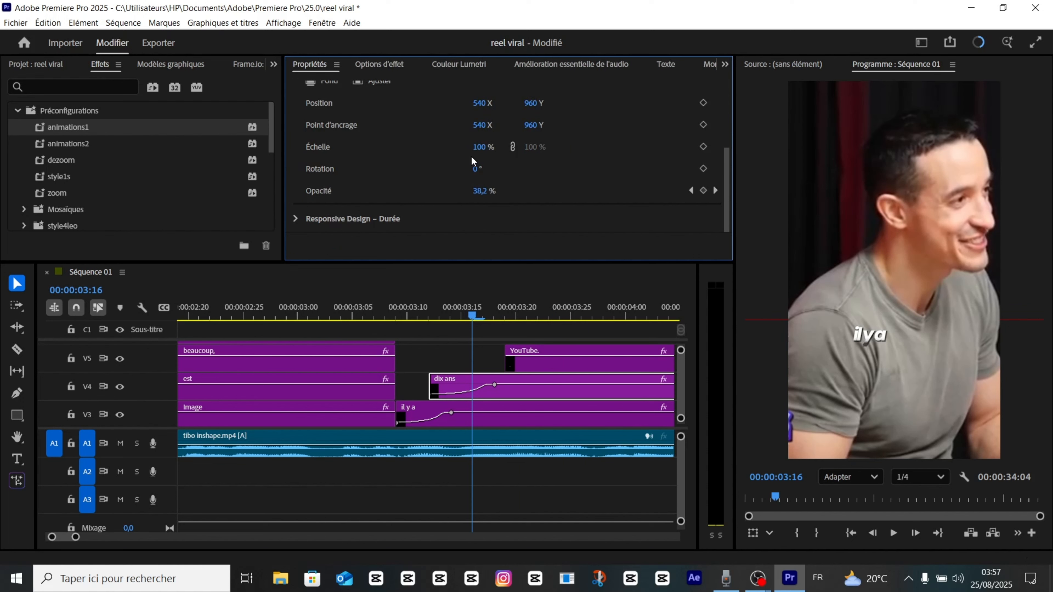
{"action": "left_click_drag", "start_coordinate": [473, 152], "coordinate": [459, 152]}
{"action": "left_click", "coordinate": [888, 407]}
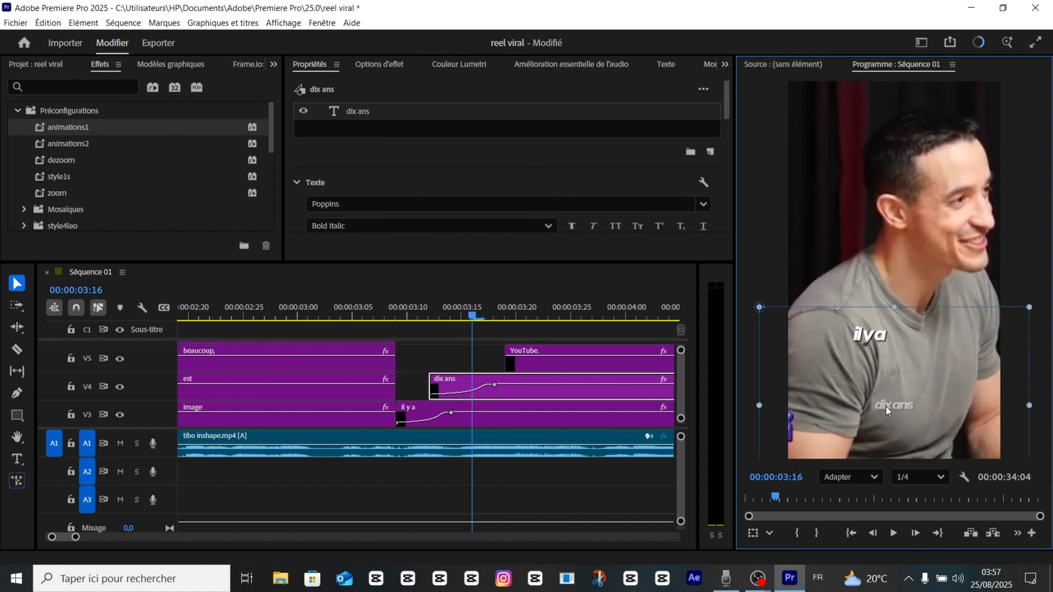
{"action": "left_click_drag", "start_coordinate": [888, 408], "coordinate": [899, 389]}
{"action": "left_click_drag", "start_coordinate": [769, 286], "coordinate": [888, 378]}
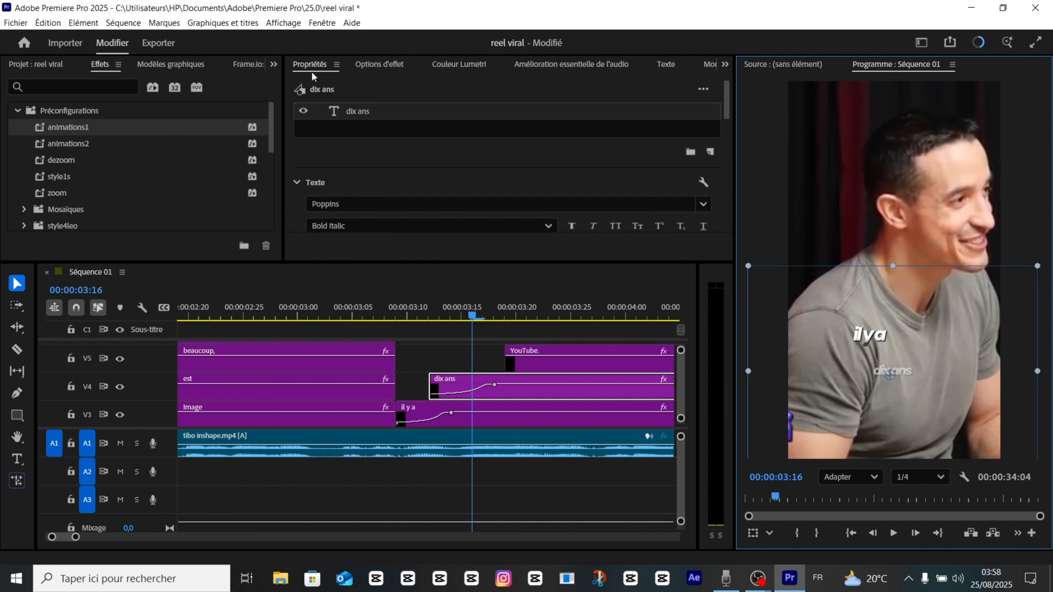
Scale the "dix ans" caption to 231 % and position it at about 542.6 X, 1247.8 Y, directly beneath "il y a"
{"action": "scroll", "coordinate": [326, 172], "scroll_direction": "down", "scroll_amount": 5}
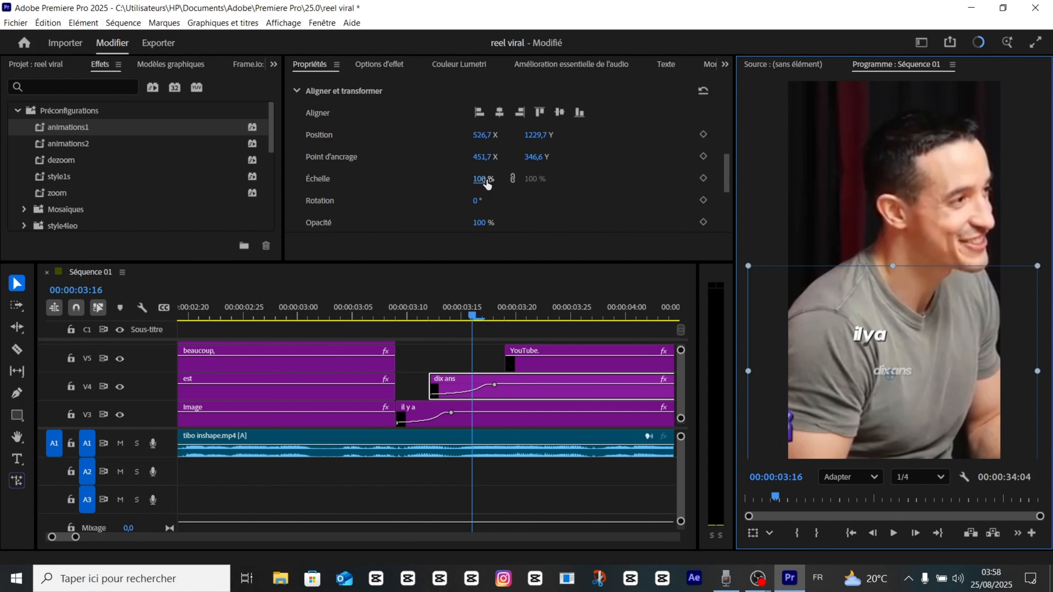
{"action": "left_click_drag", "start_coordinate": [485, 180], "coordinate": [503, 179]}
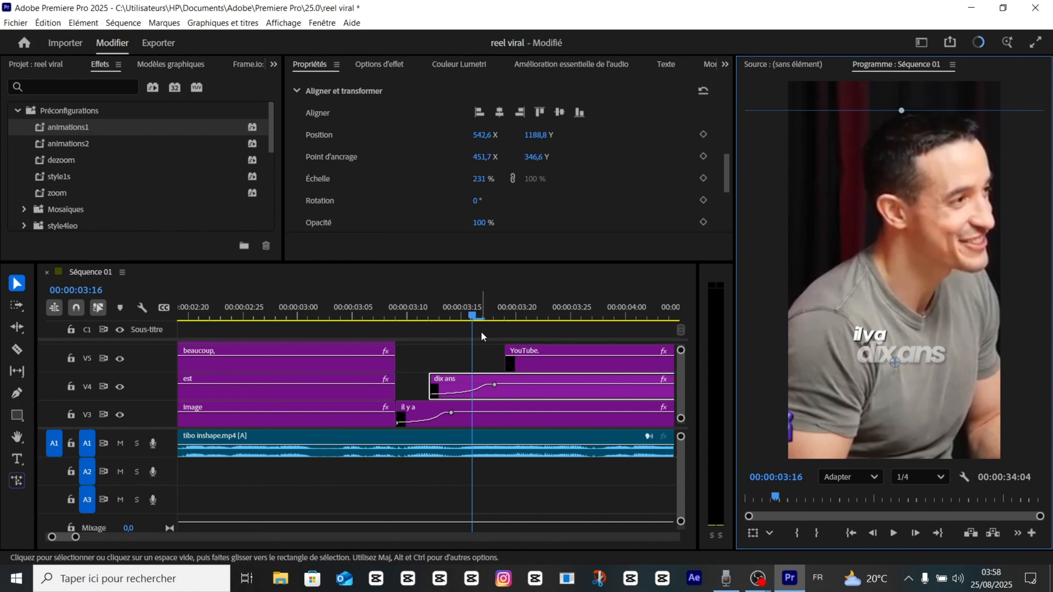
{"action": "left_click_drag", "start_coordinate": [473, 313], "coordinate": [527, 328]}
{"action": "left_click_drag", "start_coordinate": [869, 341], "coordinate": [868, 357]}
{"action": "left_click", "coordinate": [527, 315]}
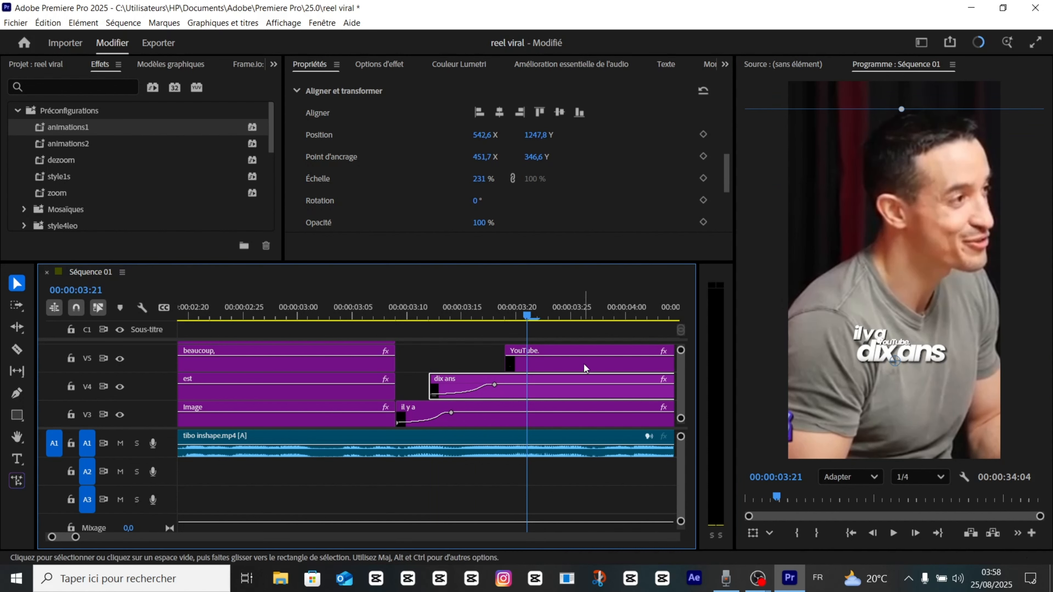
Move the "YouTube." caption below "dix ans", slightly to the right of its centre
{"action": "left_click", "coordinate": [585, 368]}
{"action": "left_click", "coordinate": [899, 352]}
{"action": "left_click_drag", "start_coordinate": [899, 352], "coordinate": [905, 392]}
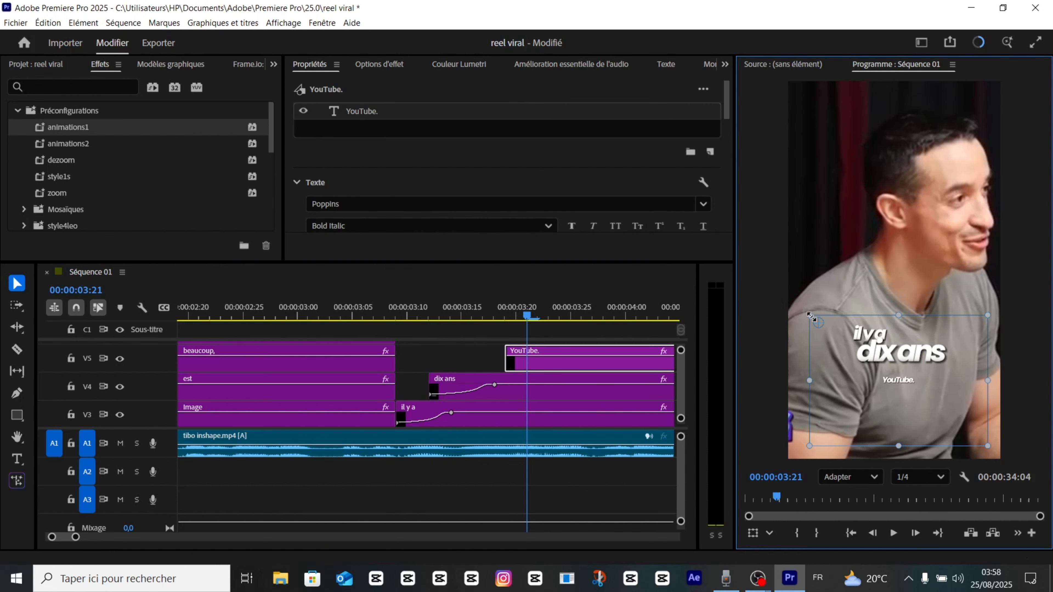
{"action": "left_click_drag", "start_coordinate": [816, 322], "coordinate": [869, 359]}
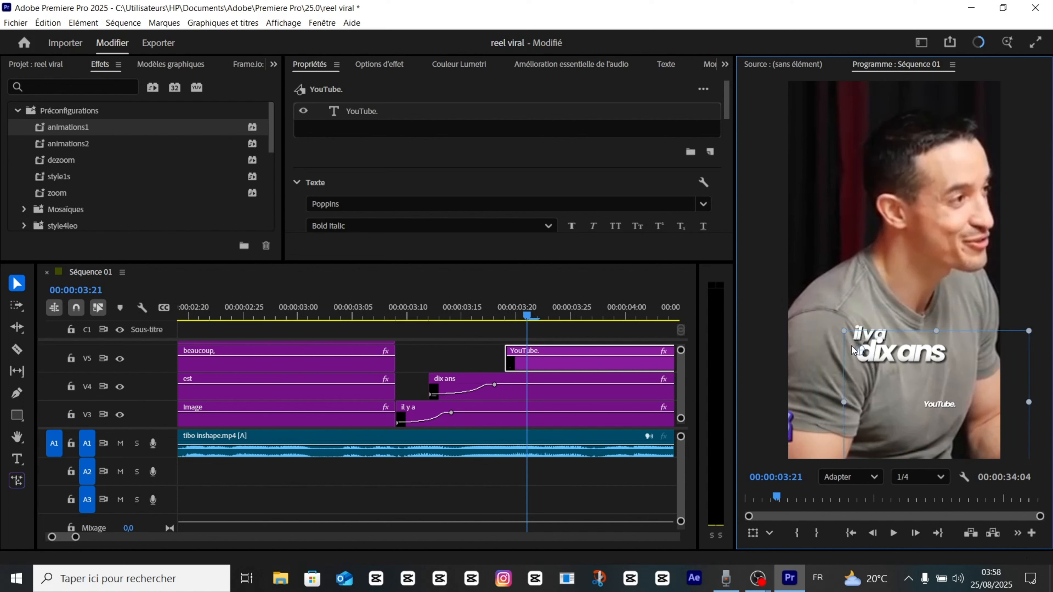
{"action": "left_click_drag", "start_coordinate": [940, 407], "coordinate": [929, 399]}
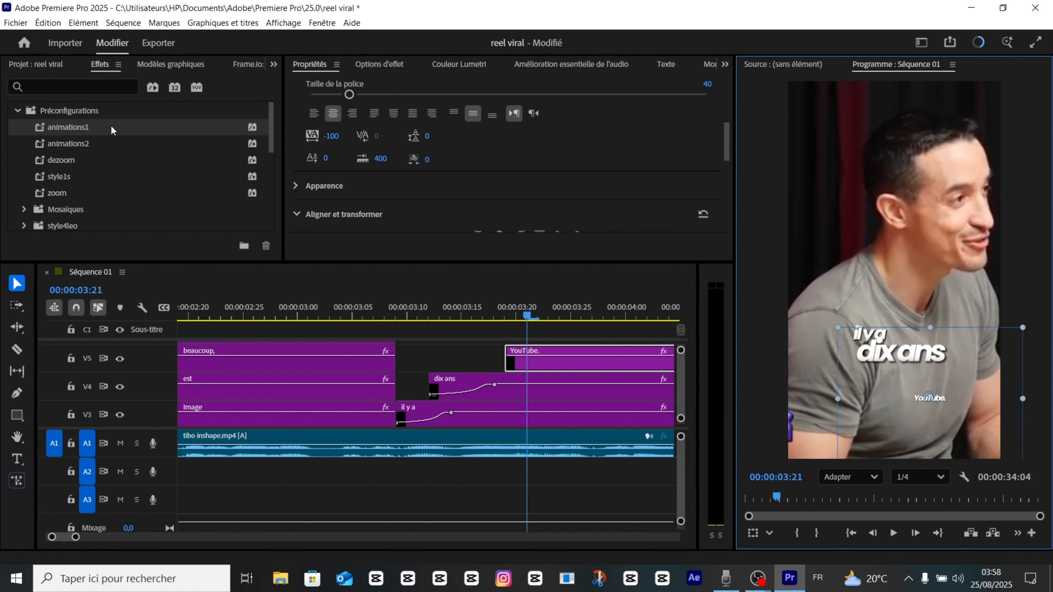
Apply the animations1 preset to the "YouTube." clip on V5, play it through and enlarge the caption
{"action": "left_click_drag", "start_coordinate": [104, 131], "coordinate": [554, 358]}
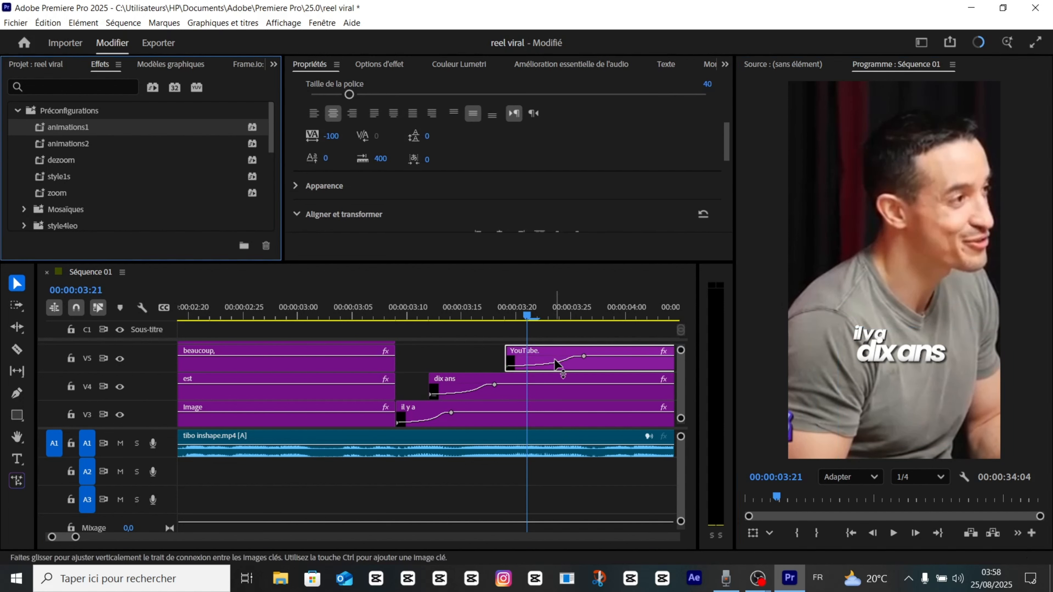
{"action": "key", "text": "space"}
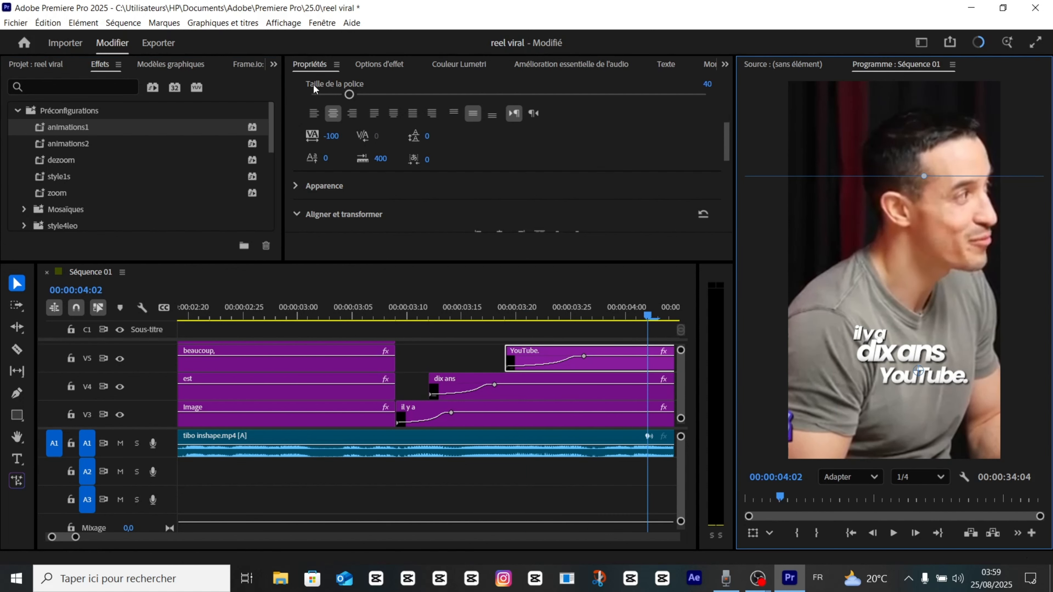
{"action": "scroll", "coordinate": [306, 220], "scroll_direction": "down", "scroll_amount": 4}
{"action": "left_click", "coordinate": [479, 139]}
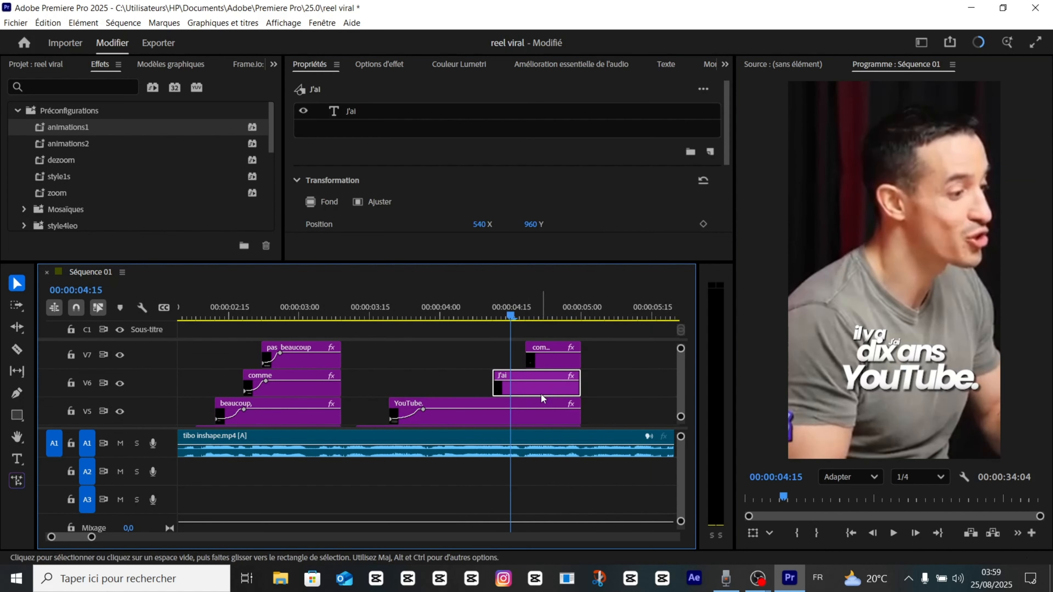
Place the "J'ai" caption centred beneath "YouTube." and apply the animations1 preset to its clip on V6
{"action": "left_click", "coordinate": [908, 355]}
{"action": "left_click_drag", "start_coordinate": [908, 354], "coordinate": [907, 422]}
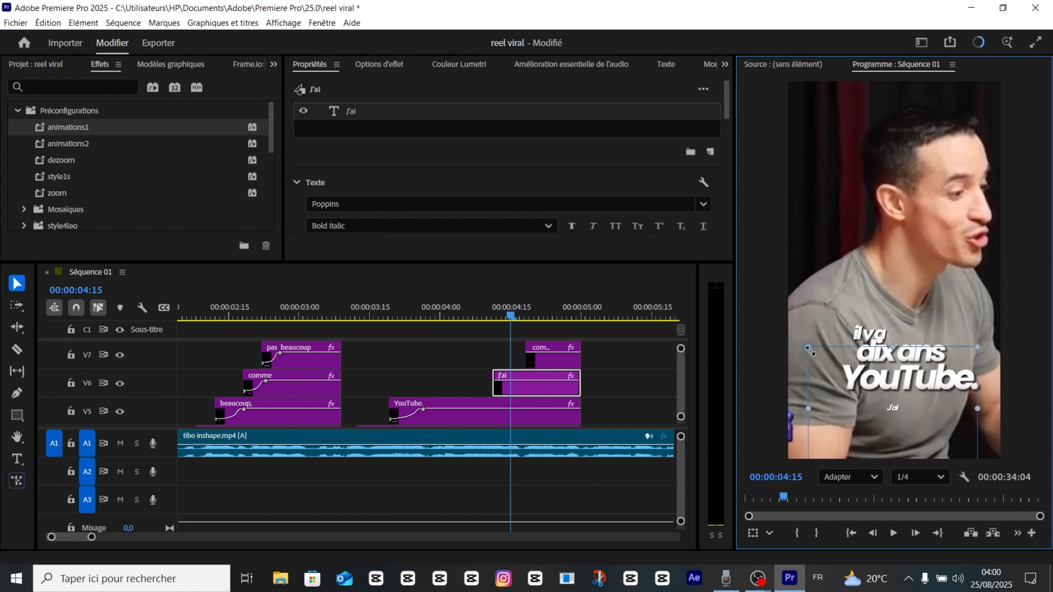
{"action": "left_click_drag", "start_coordinate": [808, 347], "coordinate": [904, 411]}
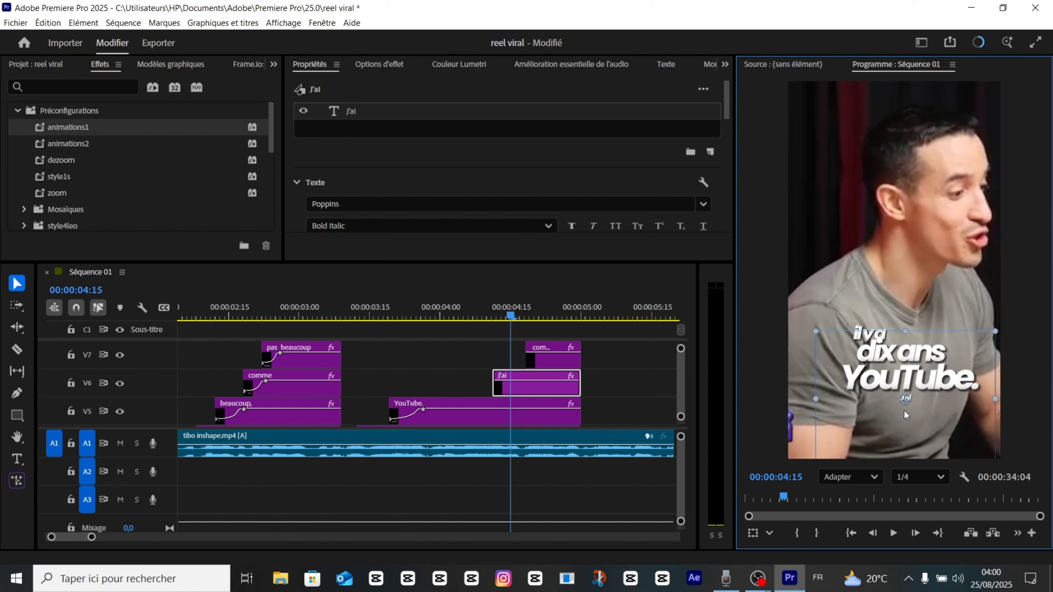
{"action": "left_click_drag", "start_coordinate": [115, 127], "coordinate": [539, 386]}
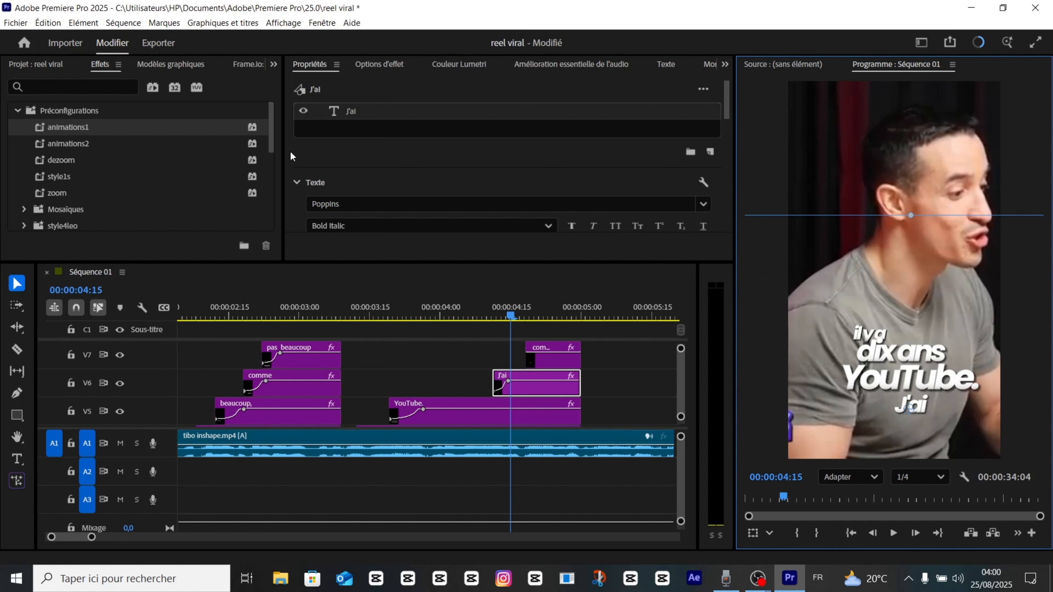
Reduce the scale of the "J'ai" caption slightly
{"action": "scroll", "coordinate": [291, 156], "scroll_direction": "down", "scroll_amount": 6}
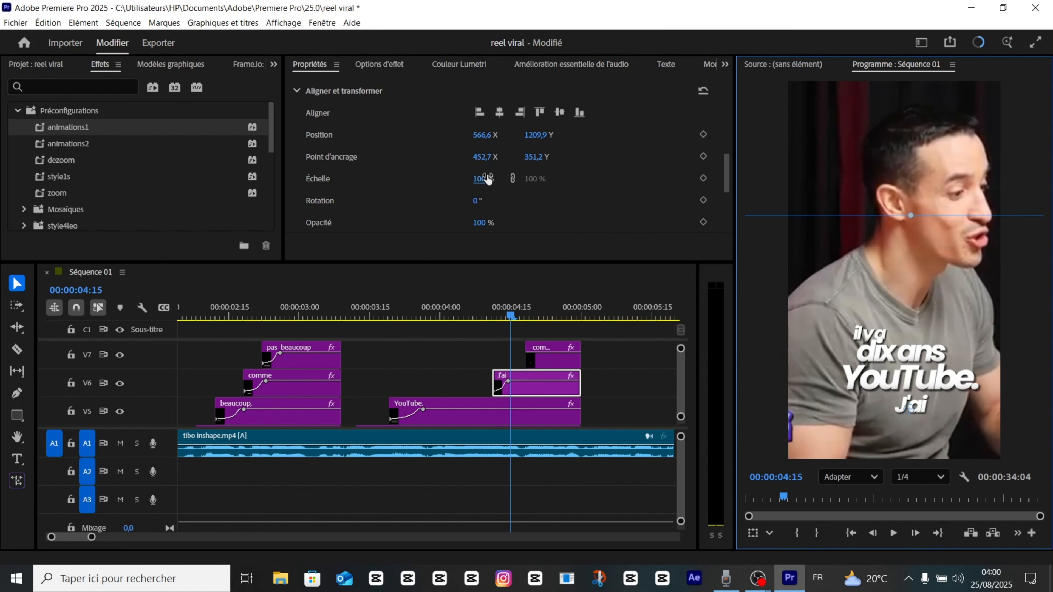
{"action": "left_click_drag", "start_coordinate": [488, 178], "coordinate": [471, 180]}
Place the "commencé," caption beneath "J'ai", enlarge it and apply the animations1 preset to its clip on V7
{"action": "key", "text": "Down"}
{"action": "left_click", "coordinate": [893, 340]}
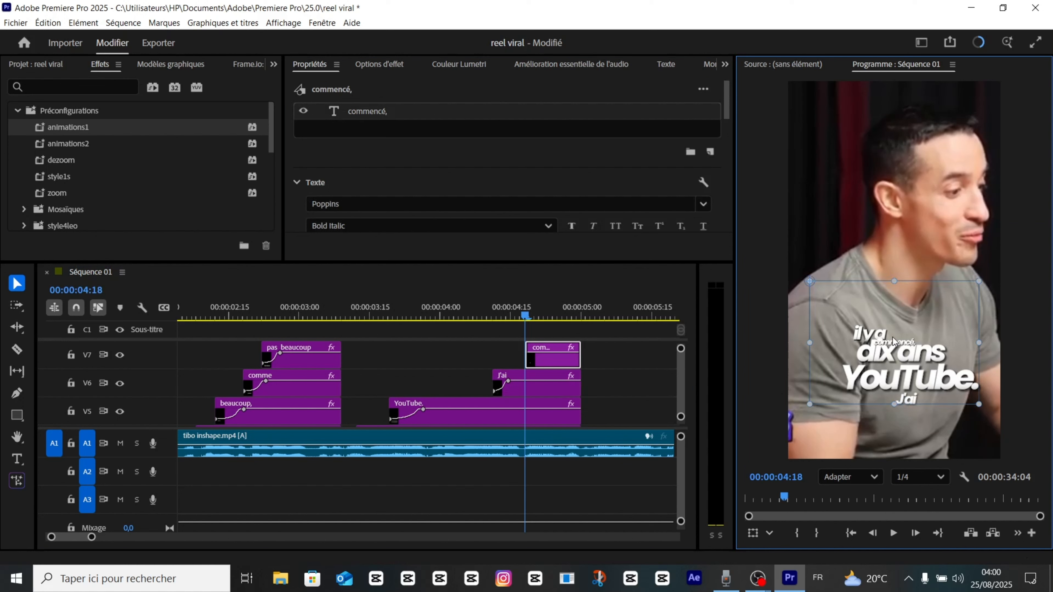
{"action": "left_click_drag", "start_coordinate": [893, 340], "coordinate": [900, 312]}
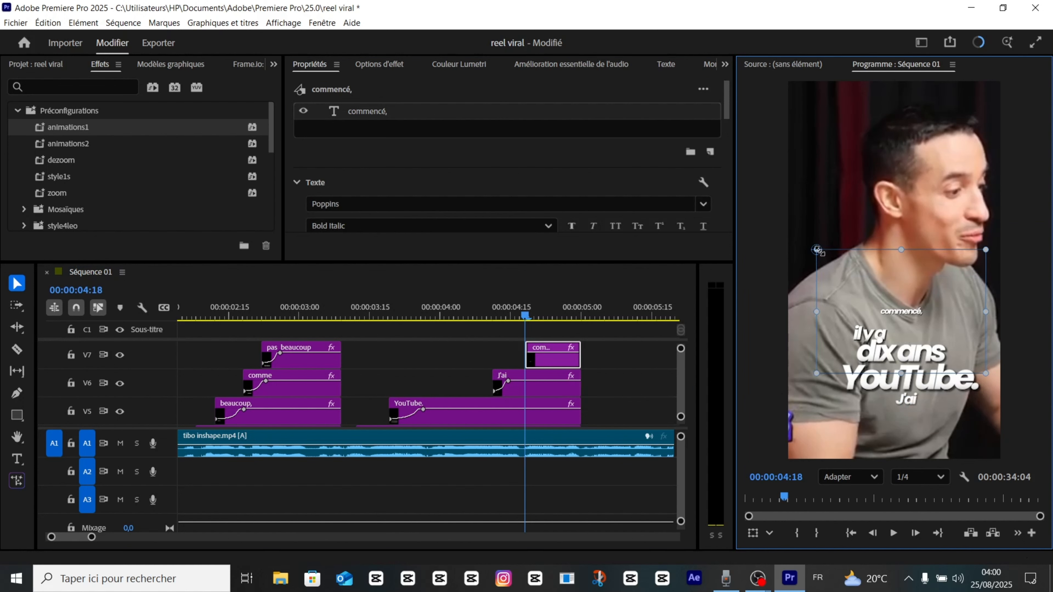
{"action": "left_click_drag", "start_coordinate": [817, 250], "coordinate": [860, 294]}
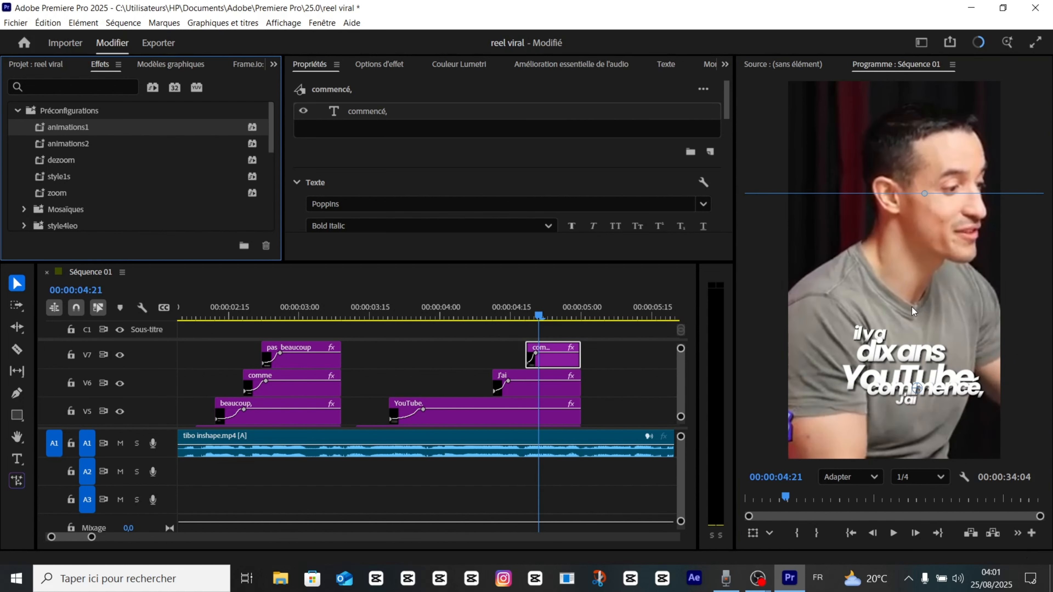
{"action": "left_click_drag", "start_coordinate": [929, 289], "coordinate": [929, 319]}
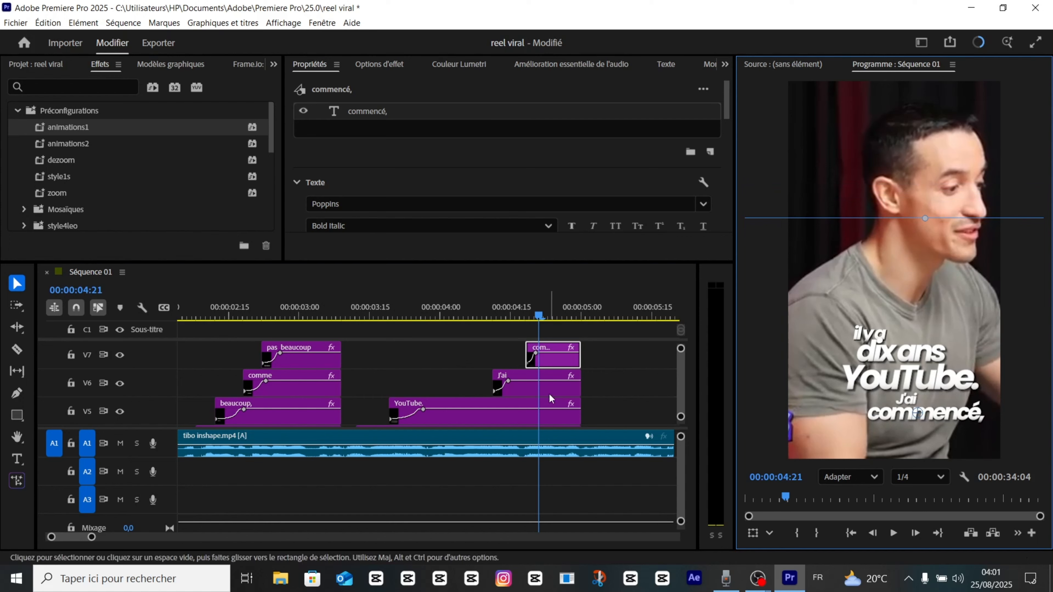
Play back the "il y a dix ans YouTube. J'ai commencé," caption group to check its timing against the speech
{"action": "left_click_drag", "start_coordinate": [532, 314], "coordinate": [351, 338]}
{"action": "key", "text": "space"}
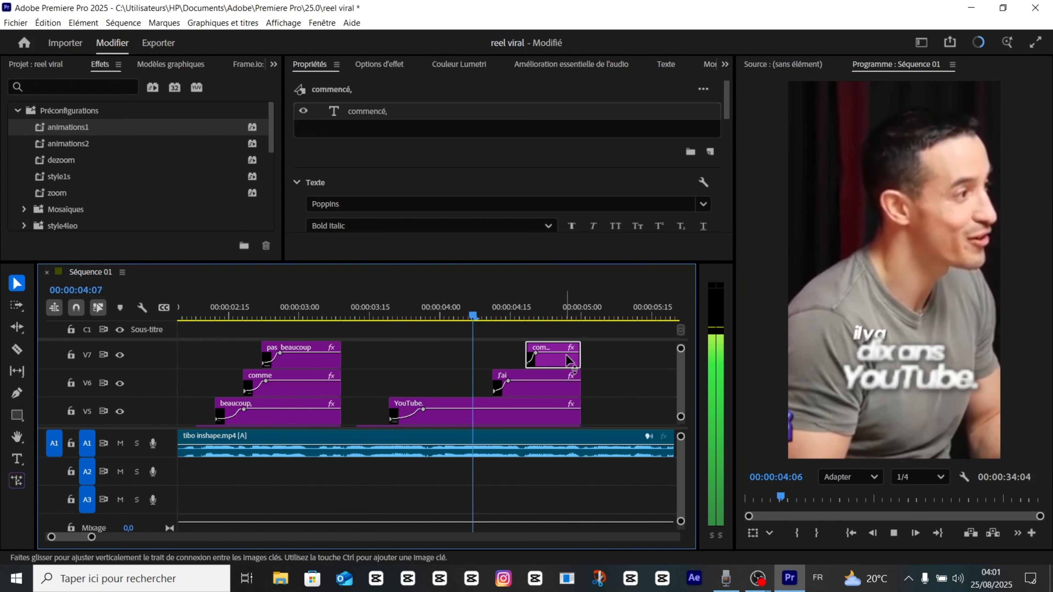
{"action": "key", "text": "space"}
{"action": "left_click_drag", "start_coordinate": [606, 357], "coordinate": [469, 345]}
{"action": "key", "text": "space"}
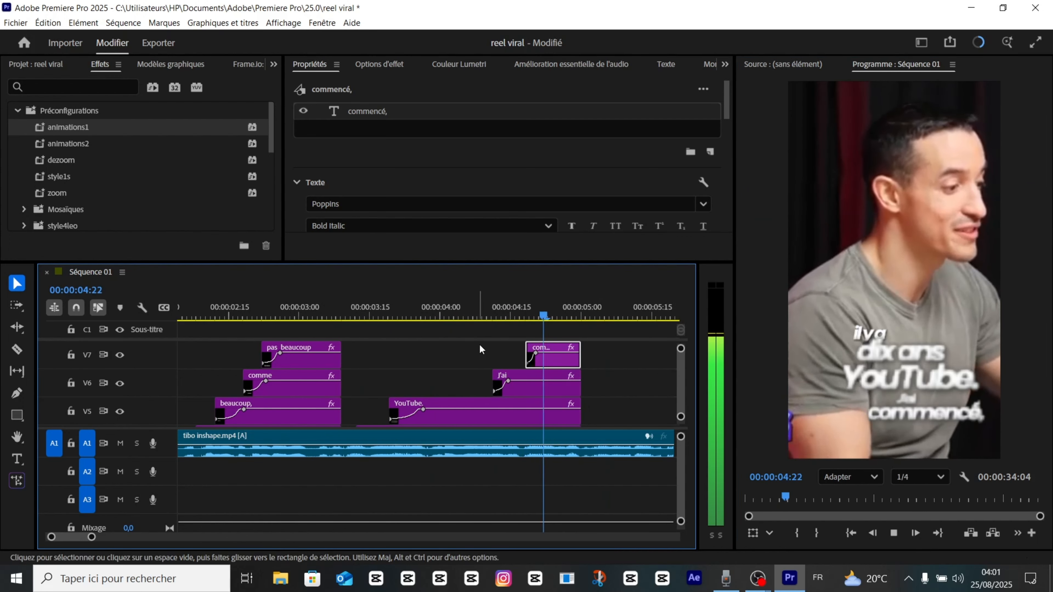
{"action": "key", "text": "space"}
{"action": "left_click_drag", "start_coordinate": [595, 316], "coordinate": [545, 329]}
{"action": "key", "text": "space"}
{"action": "key", "text": "space"}
{"action": "key", "text": "minus"}
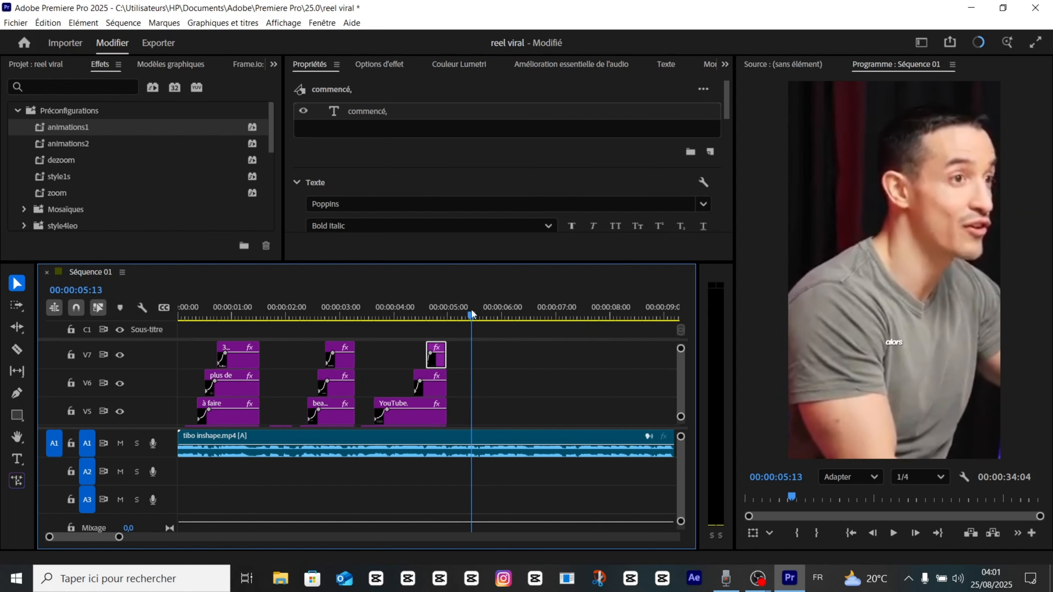
Return to the start of the sequence and play all the animated captions, keeping the preview zoom on Adapter
{"action": "left_click_drag", "start_coordinate": [471, 310], "coordinate": [108, 344]}
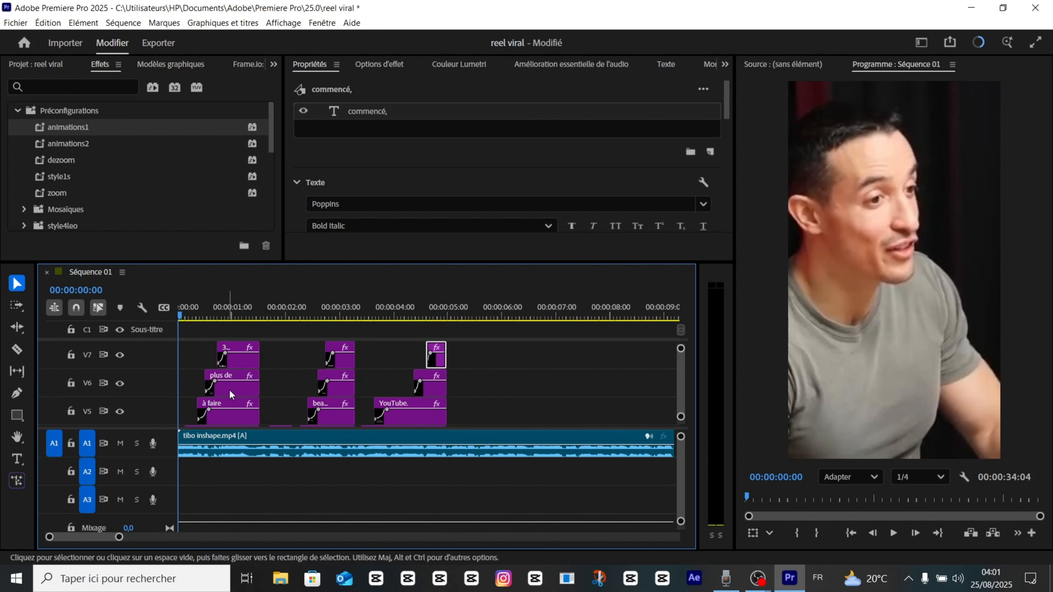
{"action": "left_click", "coordinate": [869, 476]}
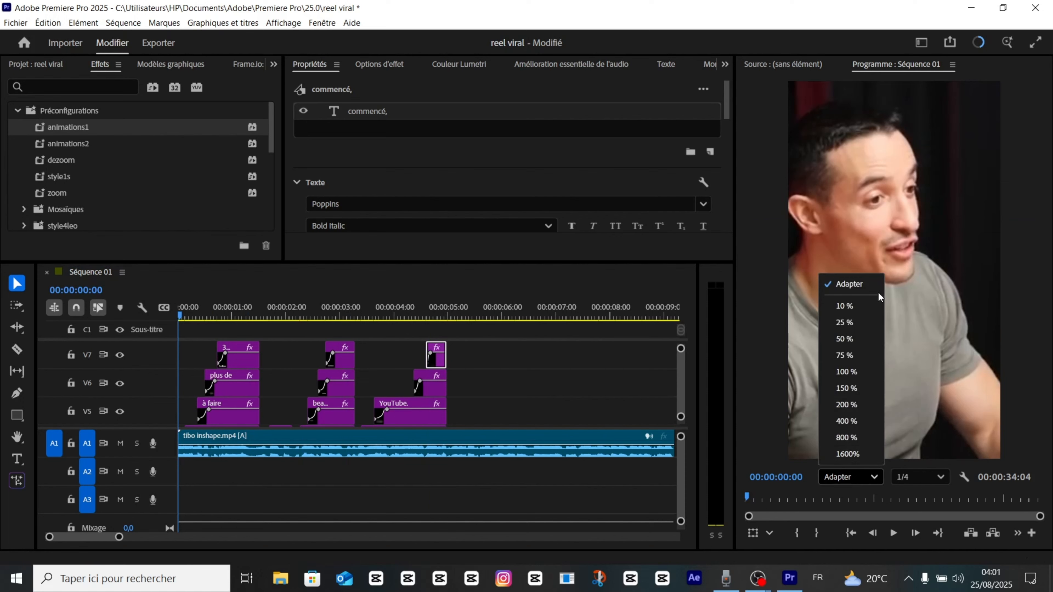
{"action": "left_click", "coordinate": [842, 284]}
{"action": "key", "text": "space"}
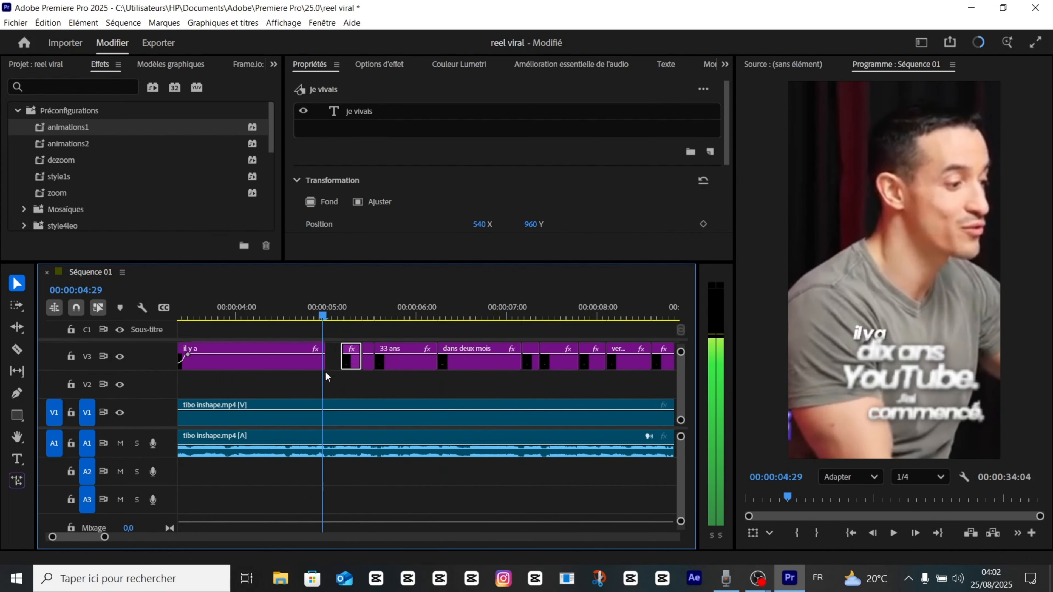
Duplicate the "je vivais" clip into the V3 gap after "il y a" and raise the original clip to V4
{"action": "left_click_drag", "start_coordinate": [327, 378], "coordinate": [339, 385]}
{"action": "left_click", "coordinate": [342, 385]}
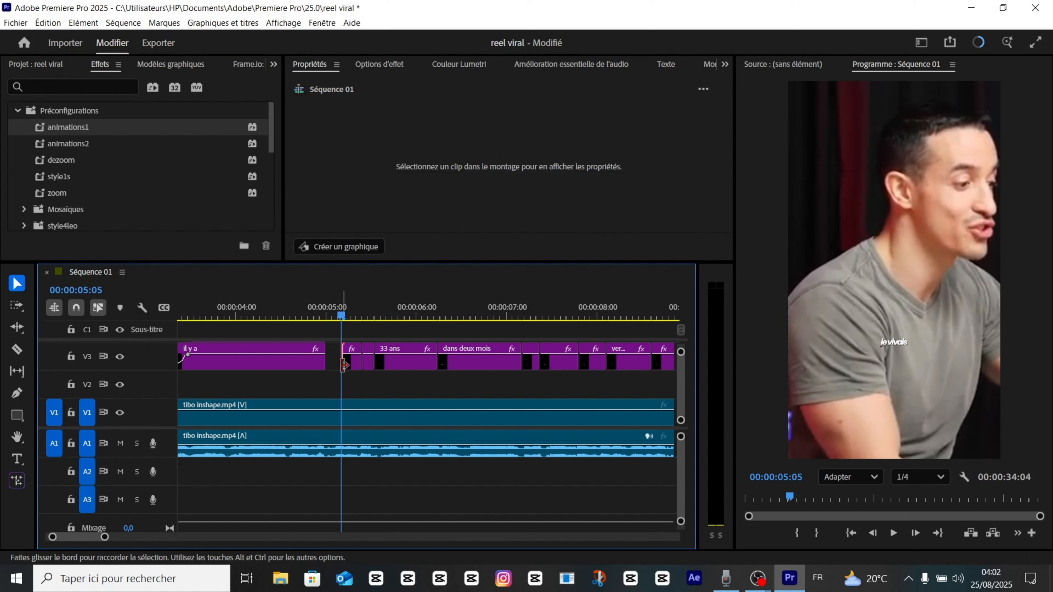
{"action": "left_click", "coordinate": [339, 367]}
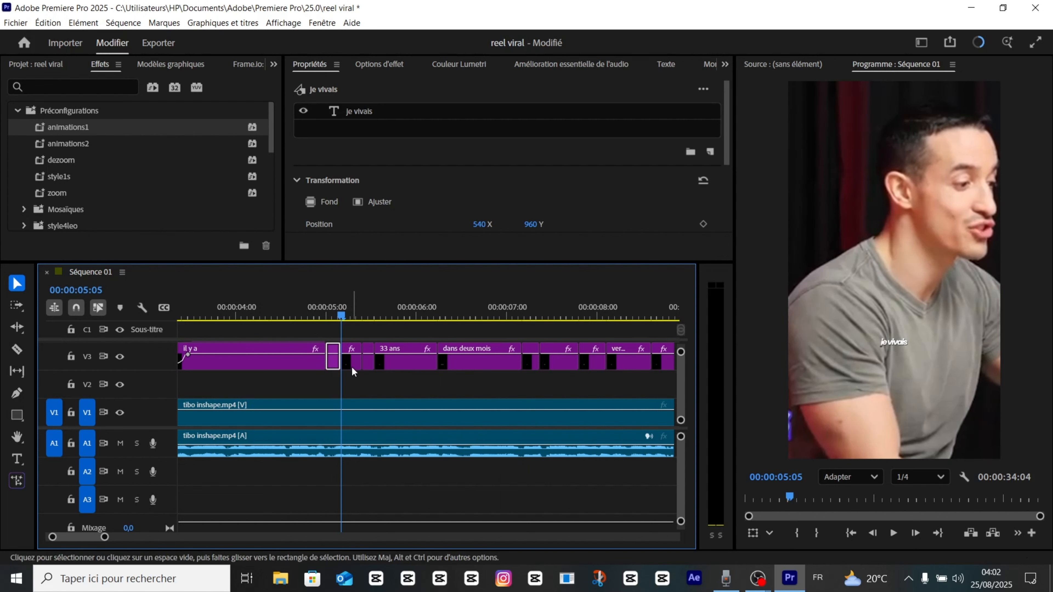
{"action": "scroll", "coordinate": [351, 366], "scroll_direction": "up", "scroll_amount": 2}
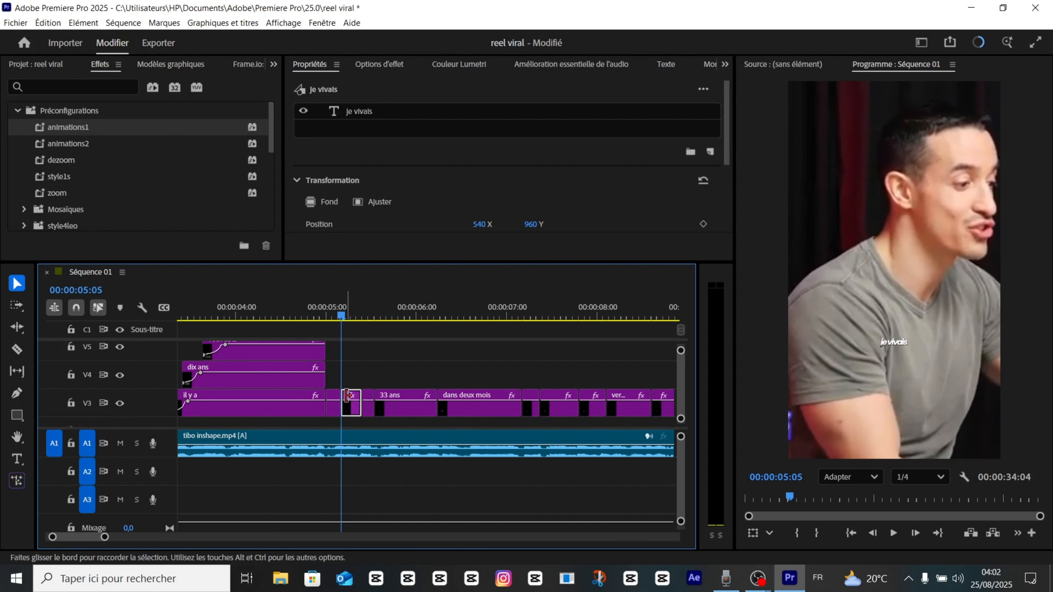
{"action": "scroll", "coordinate": [346, 409], "scroll_direction": "down", "scroll_amount": 2}
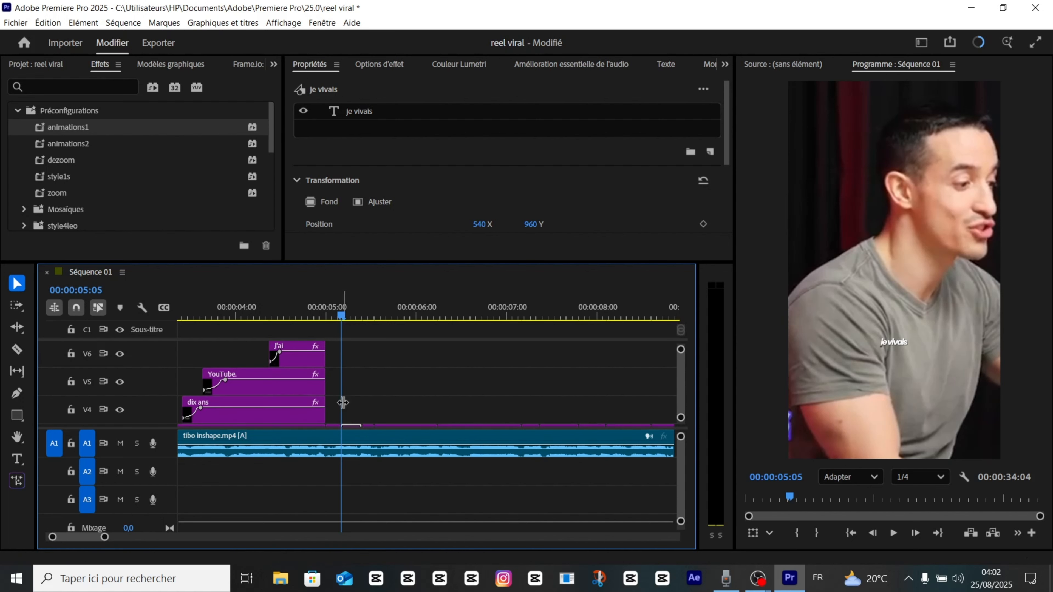
{"action": "scroll", "coordinate": [343, 403], "scroll_direction": "up", "scroll_amount": 3}
{"action": "scroll", "coordinate": [359, 403], "scroll_direction": "up", "scroll_amount": 2}
{"action": "left_click_drag", "start_coordinate": [318, 382], "coordinate": [318, 353]}
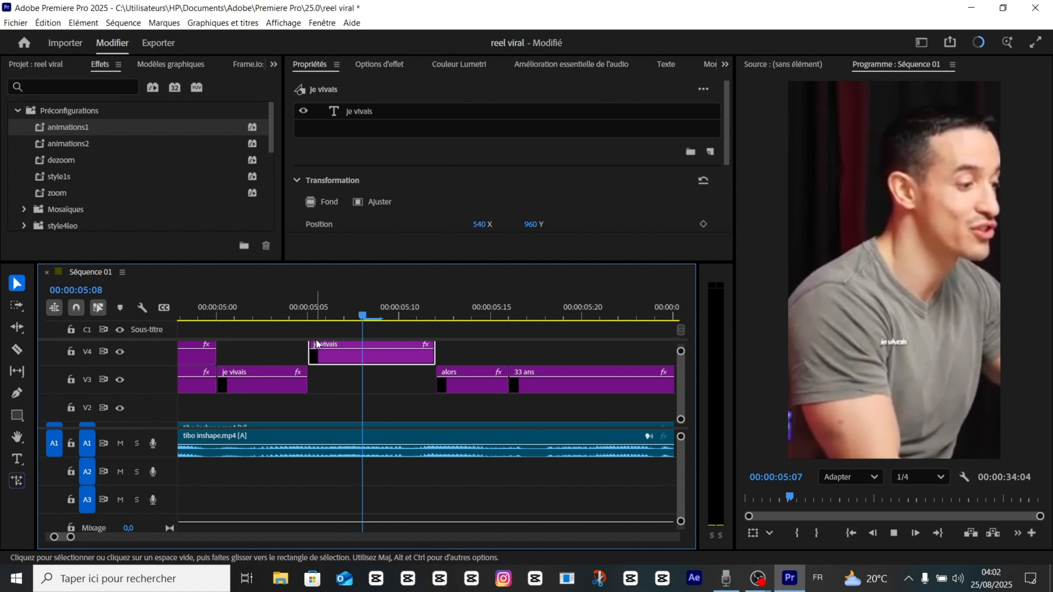
Change the text of the duplicated "je vivais" clip on V3 to "tu vois" and replay it
{"action": "left_click", "coordinate": [260, 311]}
{"action": "left_click", "coordinate": [263, 383]}
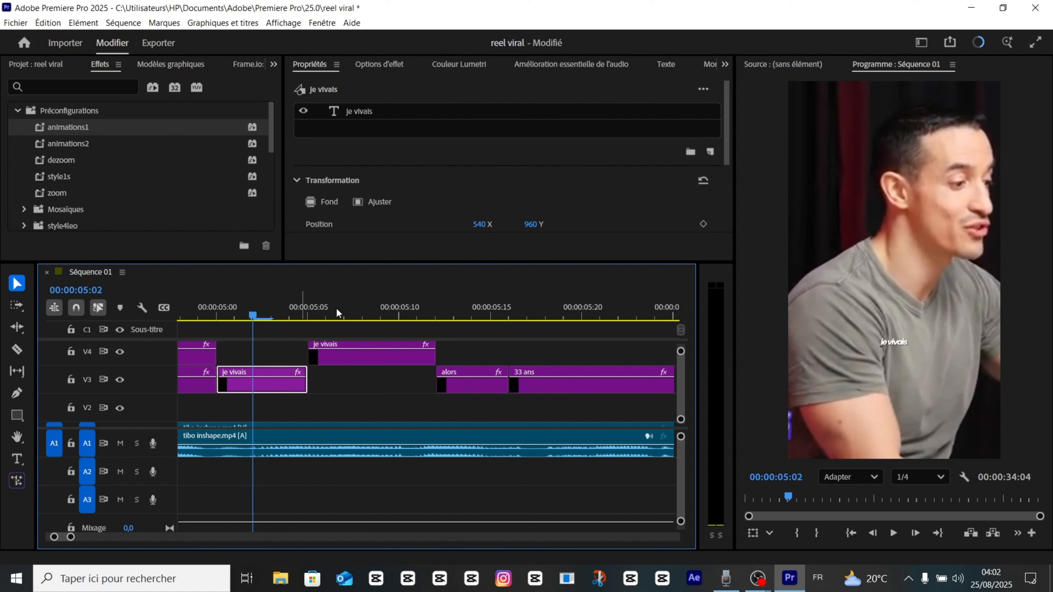
{"action": "key", "text": "t"}
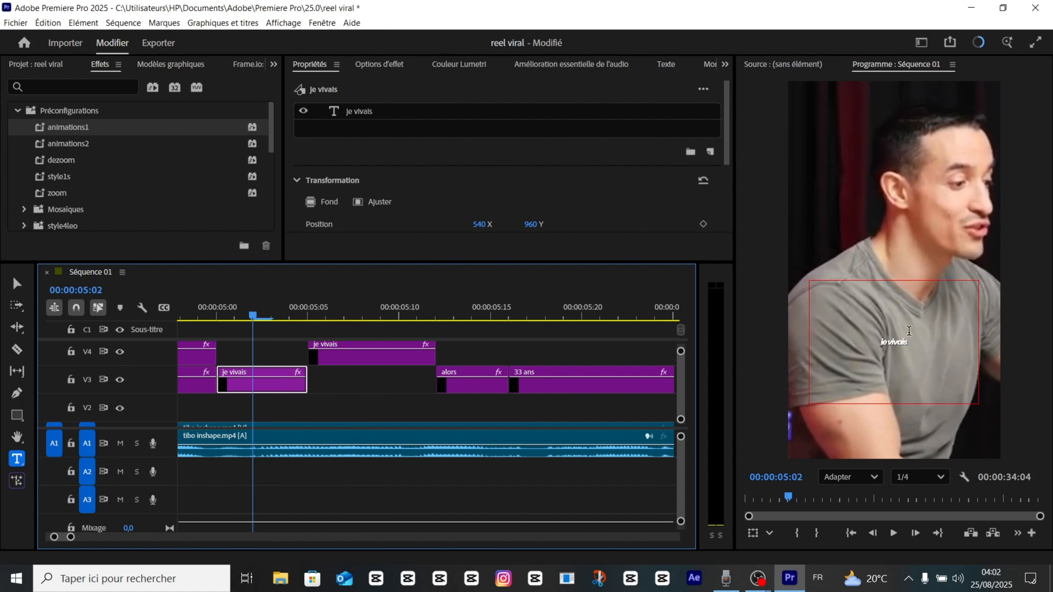
{"action": "left_click", "coordinate": [898, 343]}
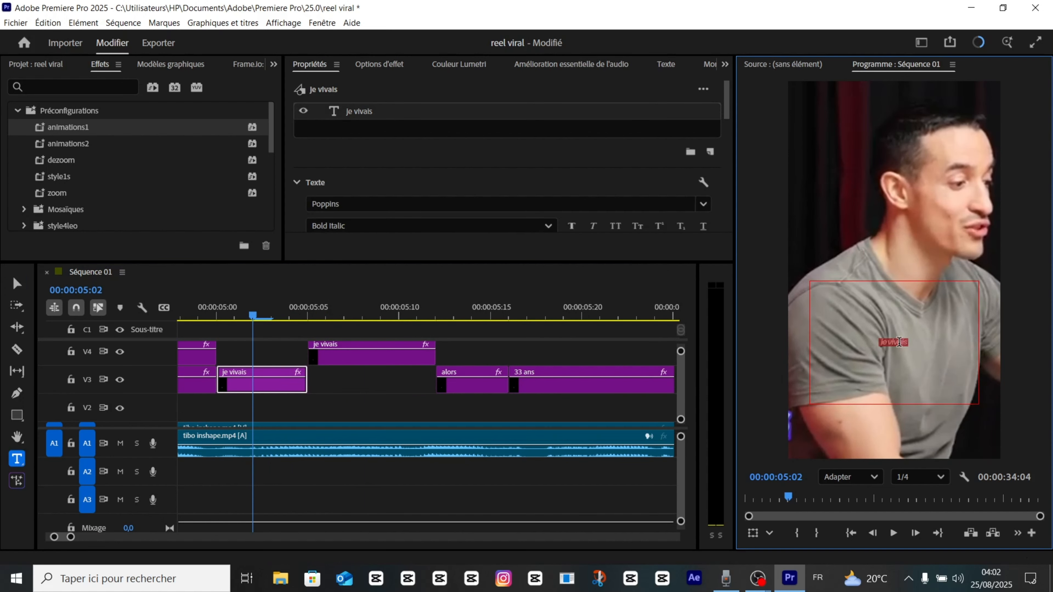
{"action": "key", "text": "BackSpace"}
{"action": "type", "text": "tu vois"}
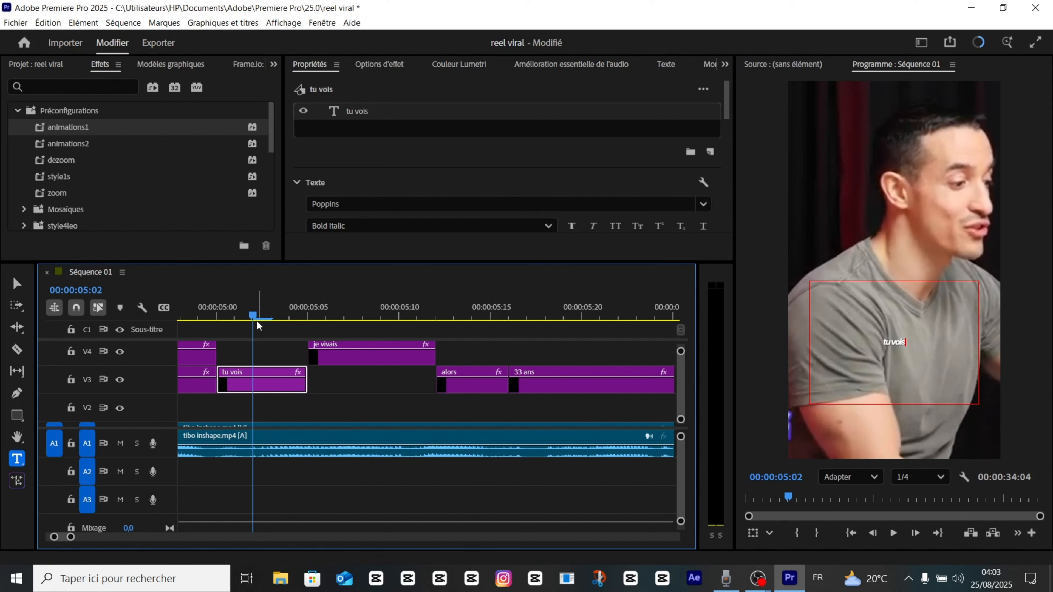
{"action": "left_click_drag", "start_coordinate": [254, 319], "coordinate": [253, 348]}
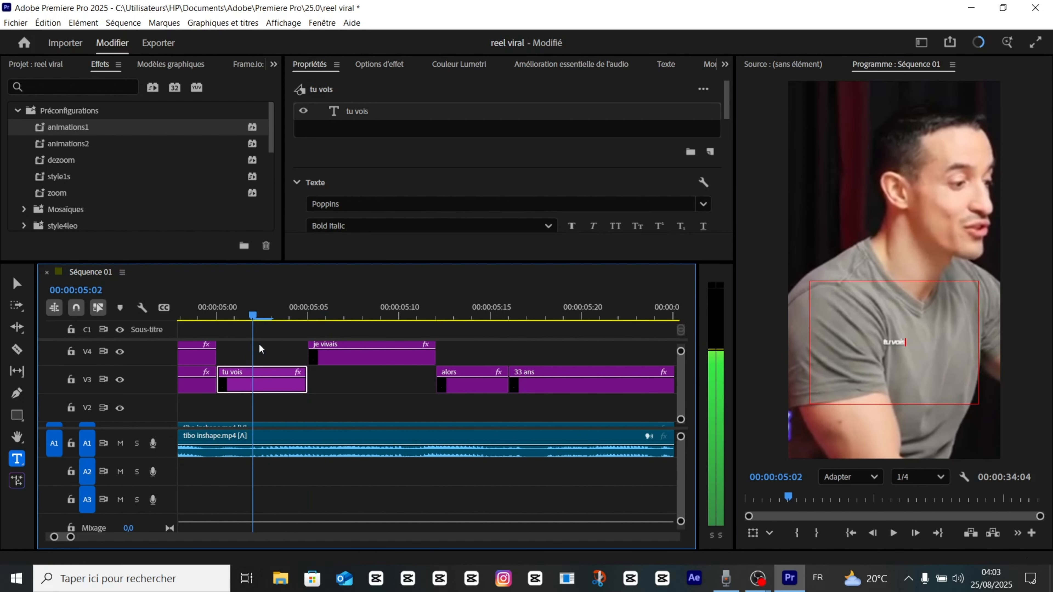
Correct the text of the "je vivais" clip on V4 to "je vais"
{"action": "left_click", "coordinate": [362, 318]}
{"action": "left_click", "coordinate": [364, 354]}
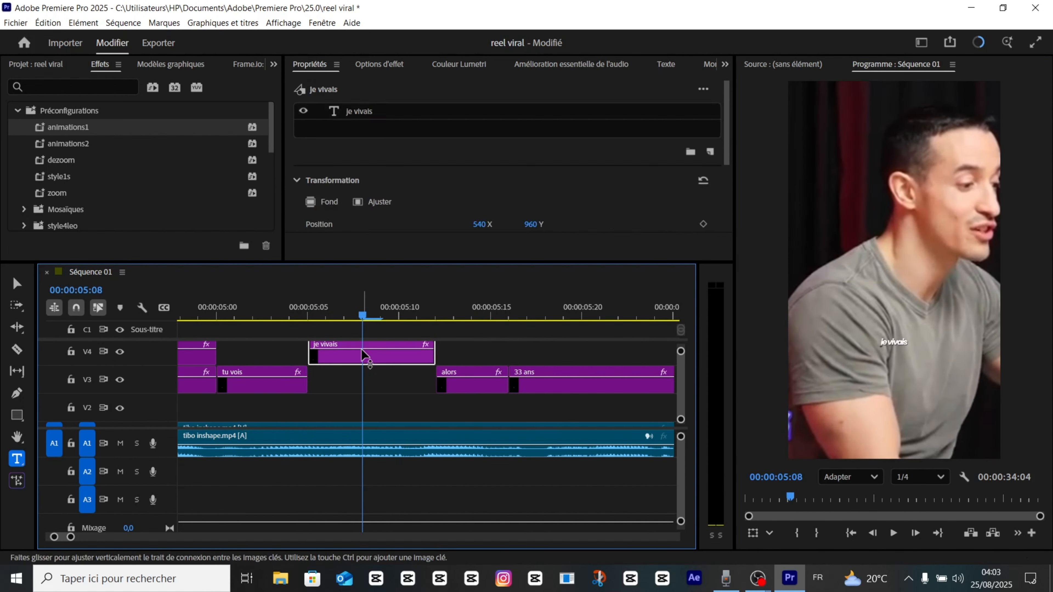
{"action": "scroll", "coordinate": [902, 345], "scroll_direction": "up", "scroll_amount": 3}
{"action": "left_click", "coordinate": [875, 319]}
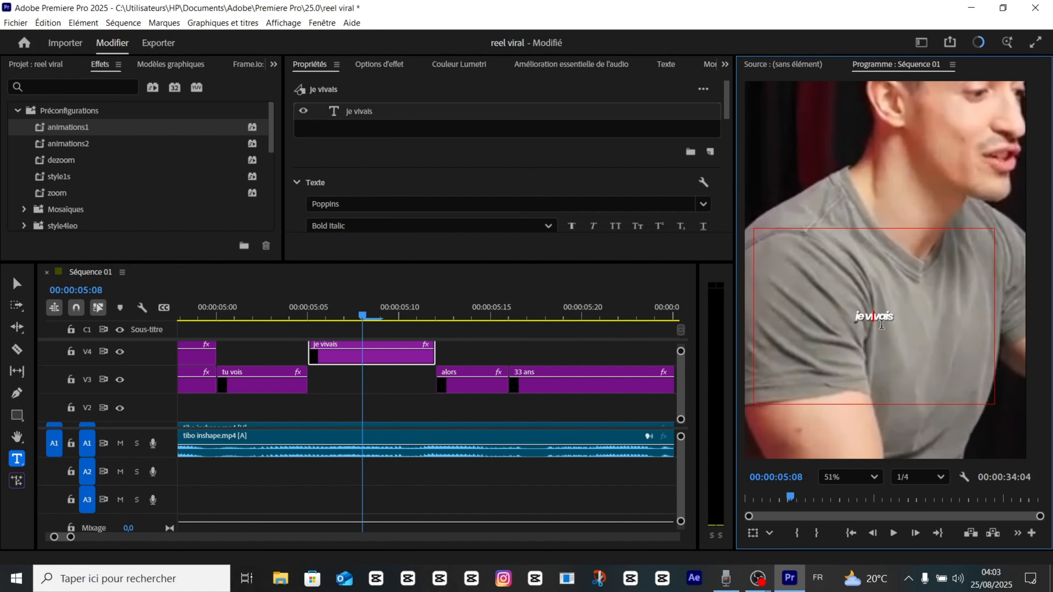
{"action": "left_click", "coordinate": [375, 357]}
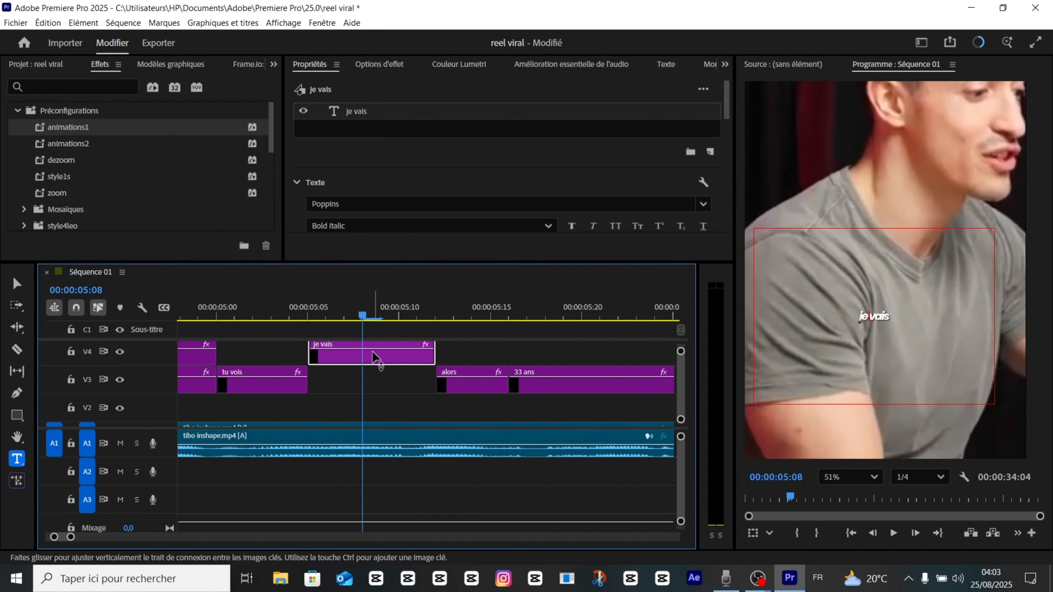
Change the "alors" caption to "avoir" and stack its clip on V5, with the "33 ans" clip on V6
{"action": "left_click", "coordinate": [471, 316]}
{"action": "left_click", "coordinate": [467, 368]}
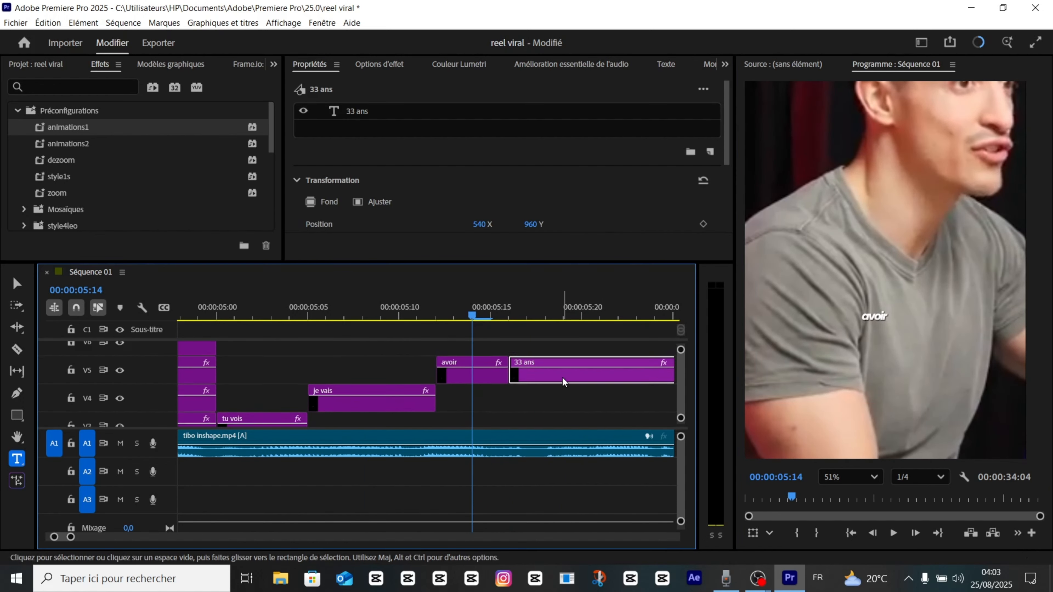
{"action": "scroll", "coordinate": [563, 386], "scroll_direction": "up", "scroll_amount": 1}
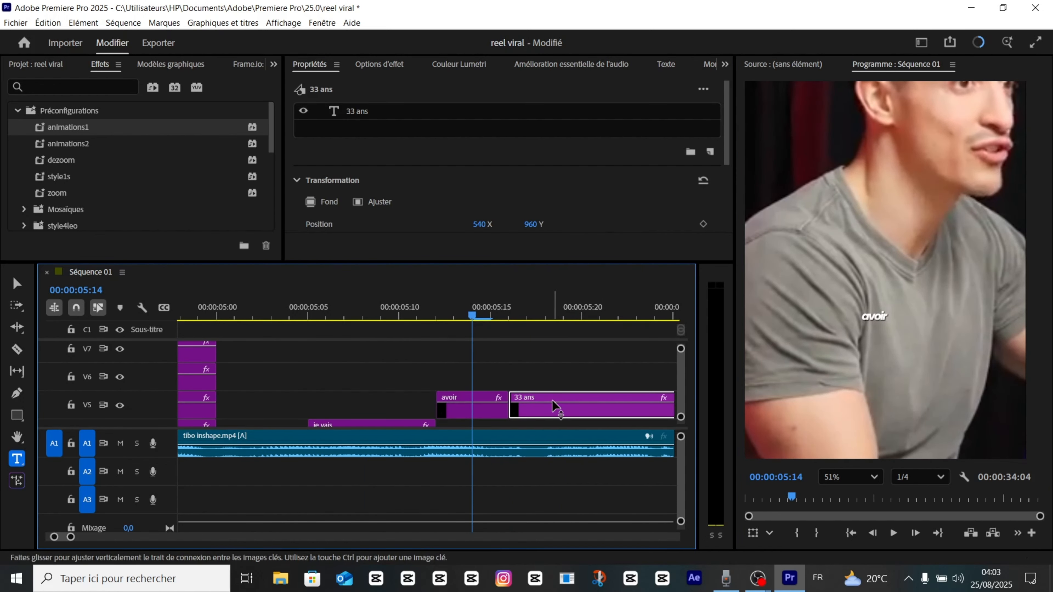
{"action": "left_click_drag", "start_coordinate": [555, 407], "coordinate": [555, 380]}
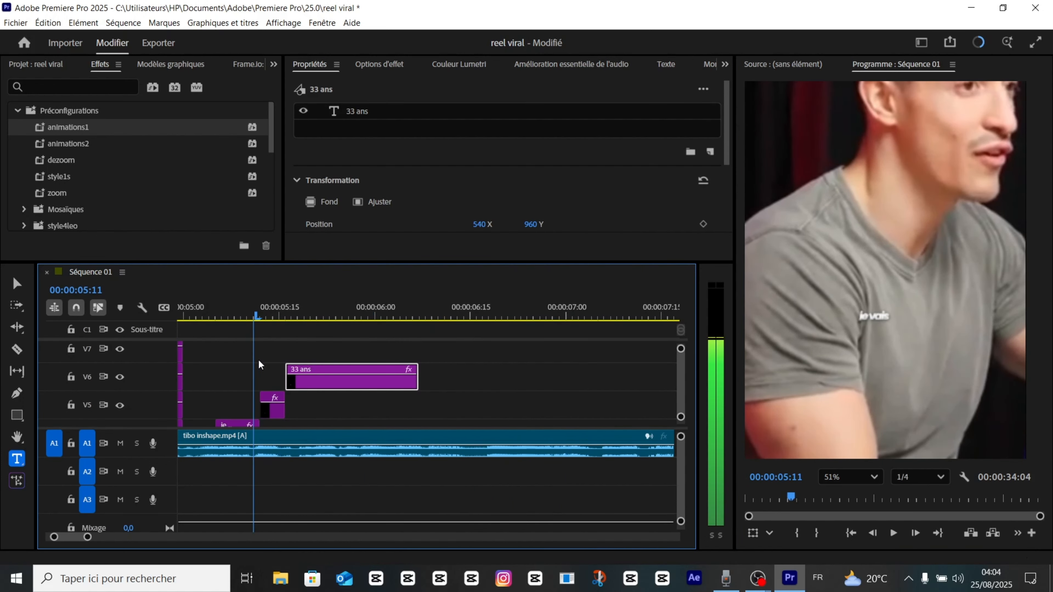
Replay the new captions and extend the "tu vois", "je vais" and "avoir" clips to end together with "33 ans" at 00:00:06:06
{"action": "scroll", "coordinate": [259, 364], "scroll_direction": "down", "scroll_amount": 5}
{"action": "scroll", "coordinate": [260, 365], "scroll_direction": "up", "scroll_amount": 4}
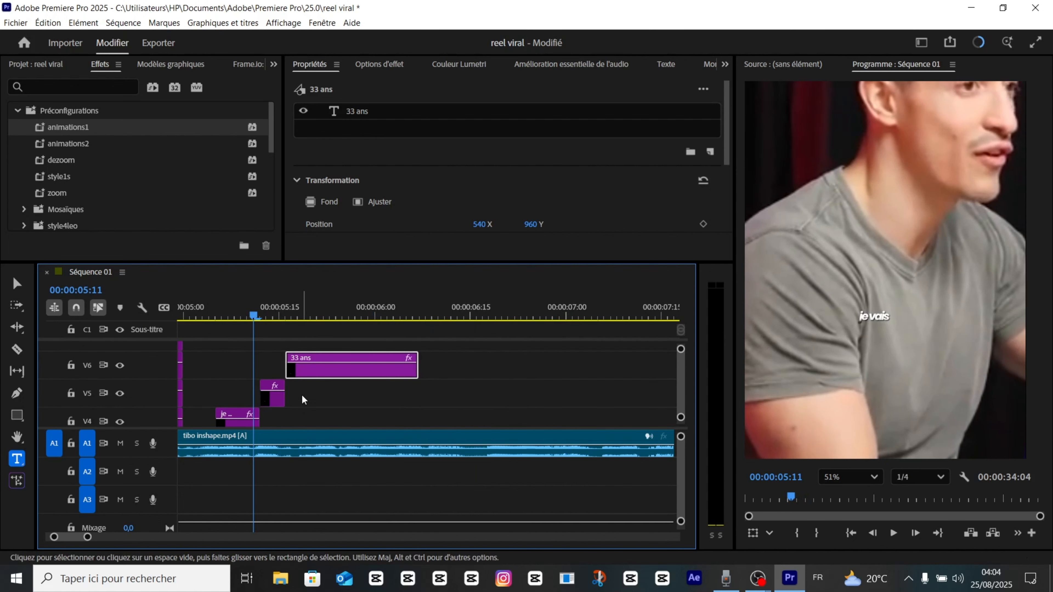
{"action": "scroll", "coordinate": [319, 401], "scroll_direction": "down", "scroll_amount": 2}
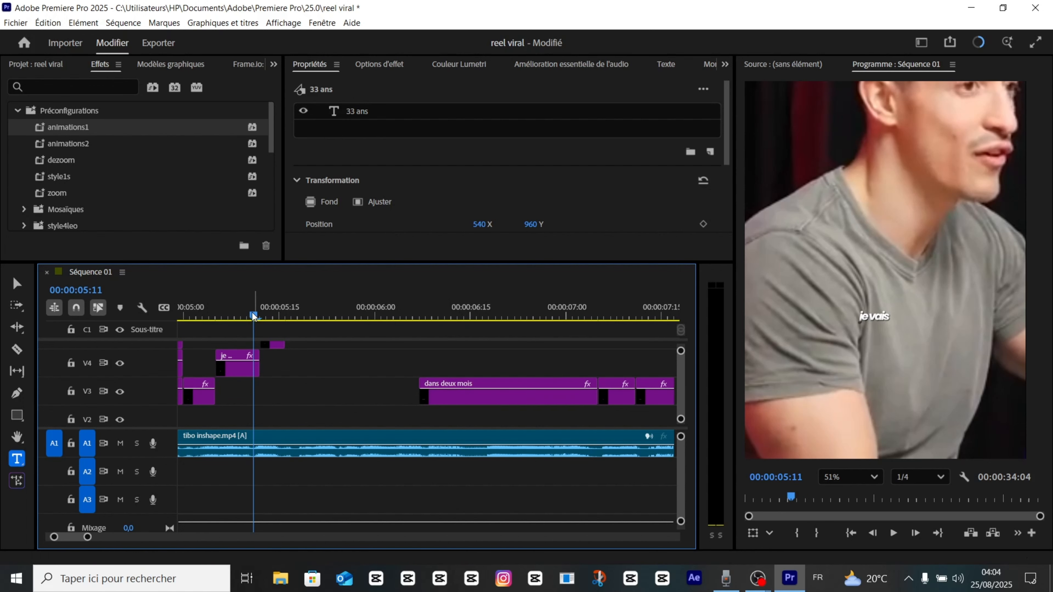
{"action": "left_click_drag", "start_coordinate": [254, 316], "coordinate": [258, 348]}
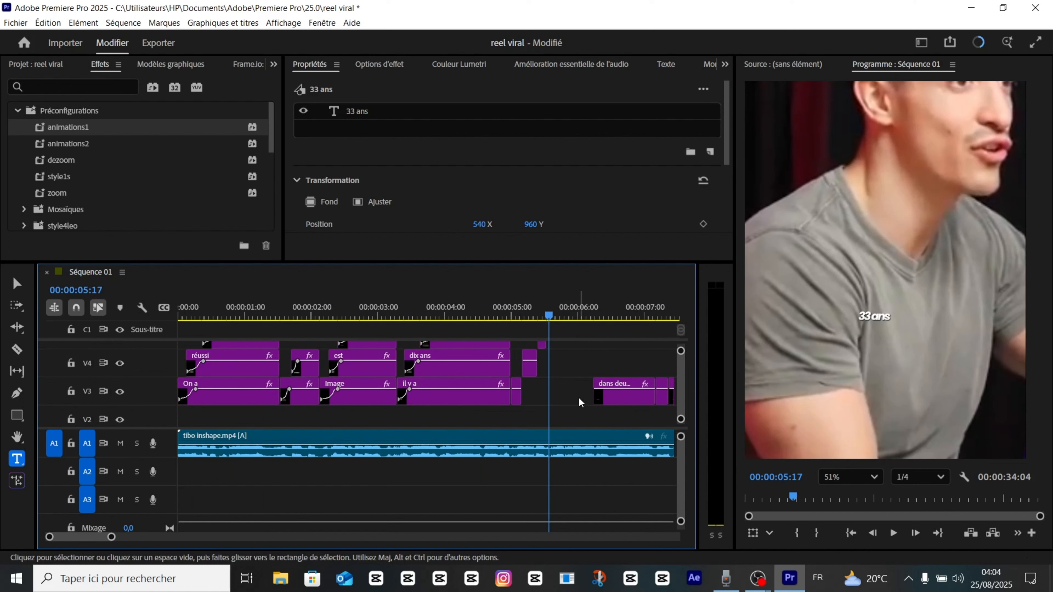
{"action": "scroll", "coordinate": [574, 361], "scroll_direction": "up", "scroll_amount": 3}
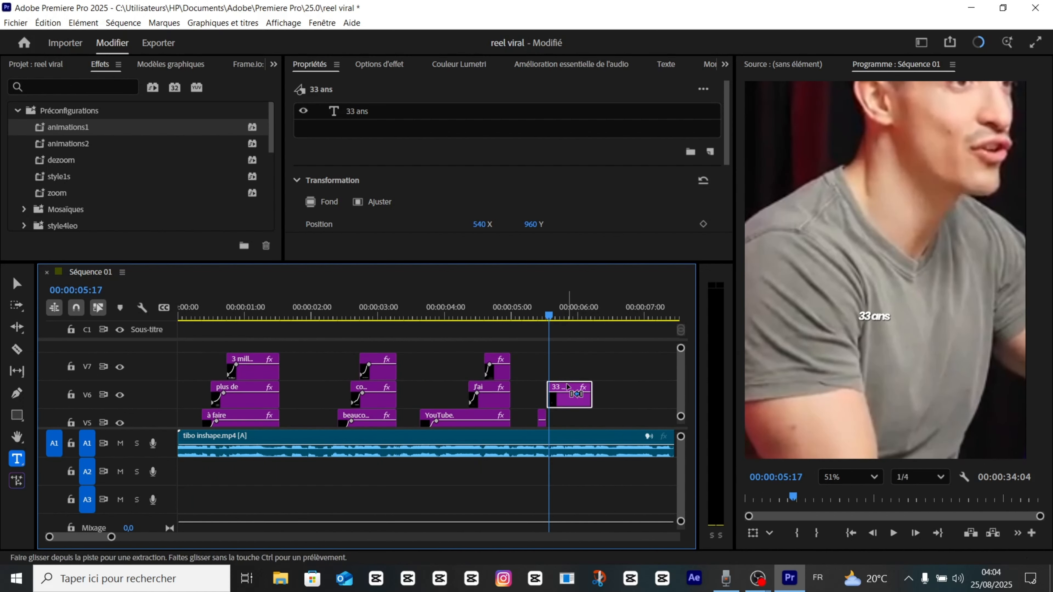
{"action": "scroll", "coordinate": [566, 391], "scroll_direction": "down", "scroll_amount": 1}
{"action": "scroll", "coordinate": [564, 393], "scroll_direction": "up", "scroll_amount": 5}
{"action": "left_click_drag", "start_coordinate": [283, 389], "coordinate": [559, 392]}
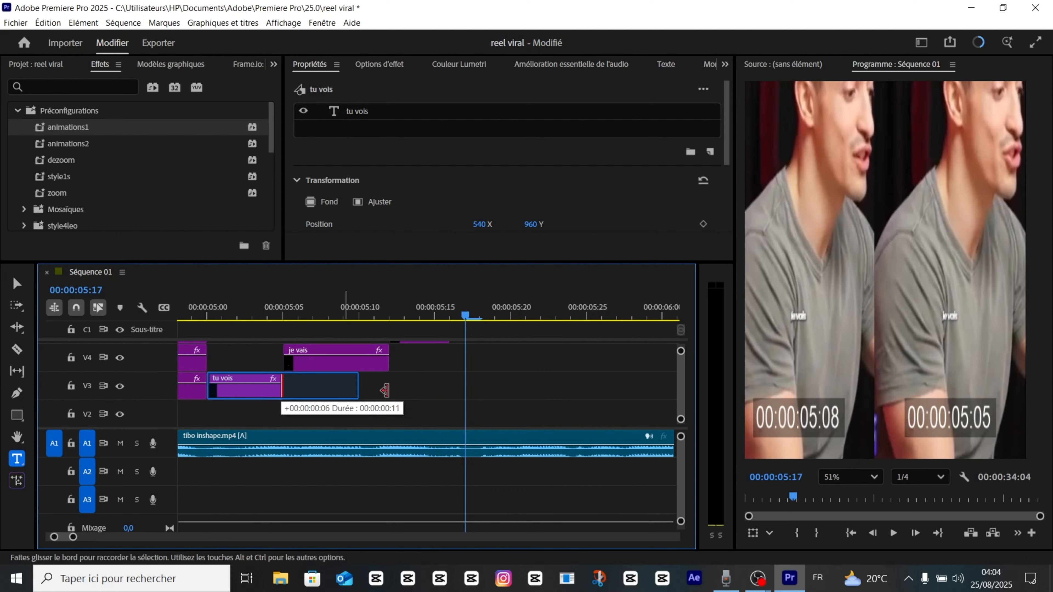
{"action": "scroll", "coordinate": [564, 397], "scroll_direction": "down", "scroll_amount": 2}
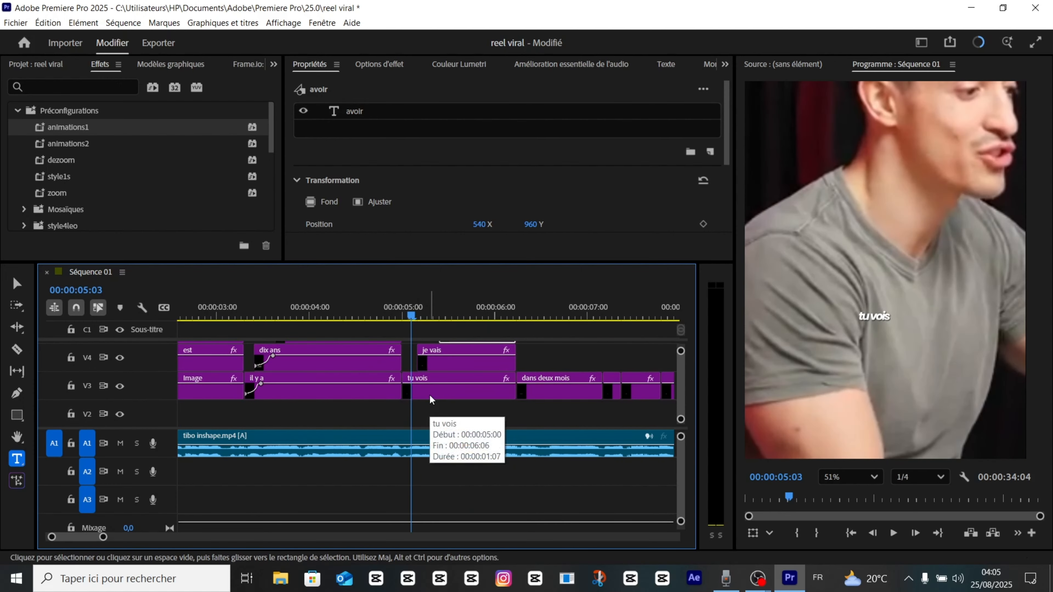
Apply the animations2 preset to the "tu vois" clip on V3
{"action": "scroll", "coordinate": [430, 400], "scroll_direction": "up", "scroll_amount": 5}
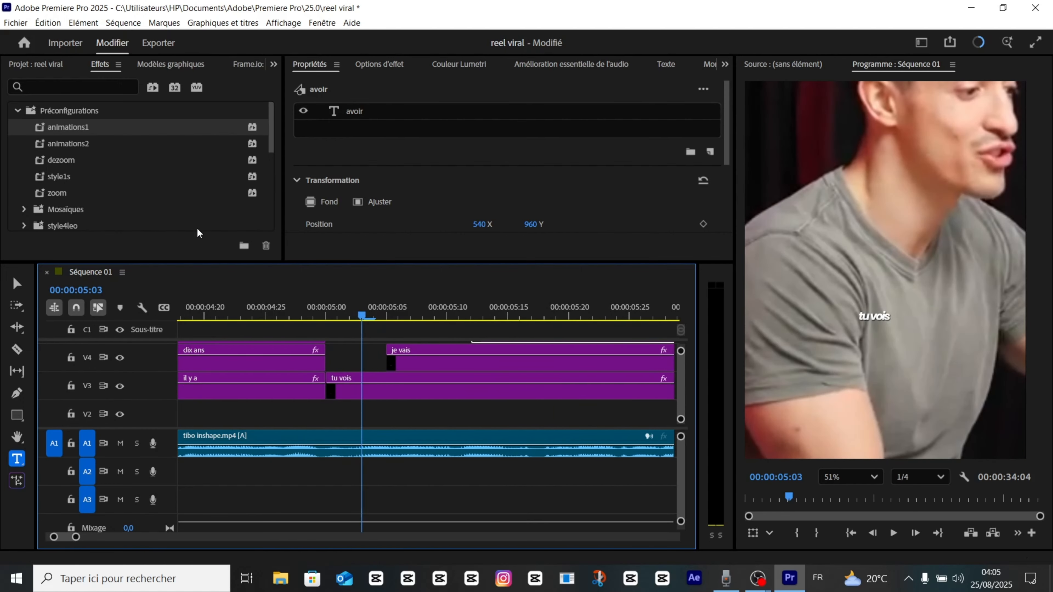
{"action": "left_click_drag", "start_coordinate": [72, 146], "coordinate": [353, 383]}
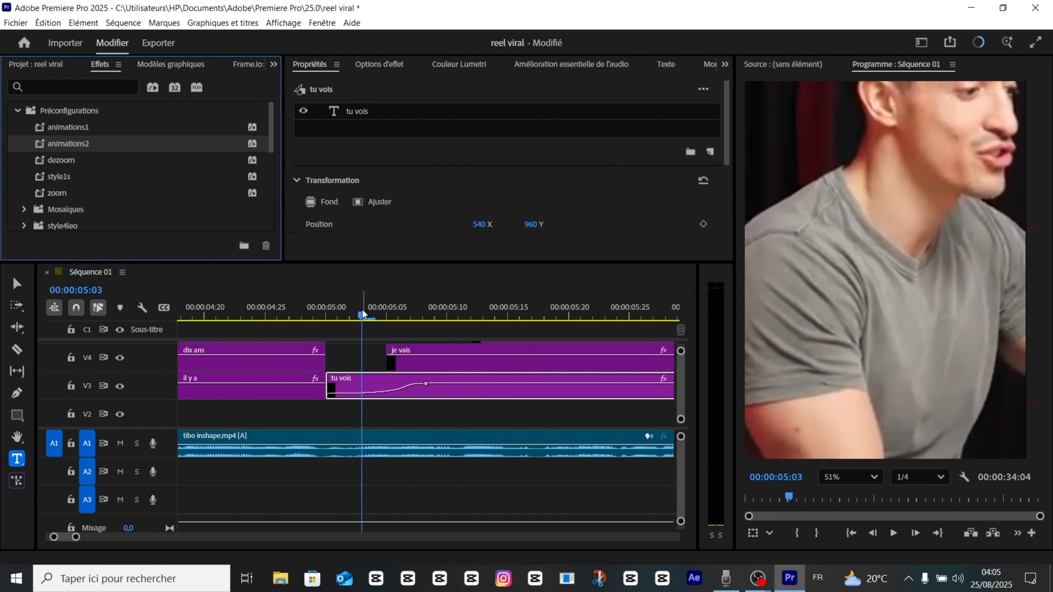
Apply the animations2 preset to the "je vais" clip on V4, the "avoir" clip on V5 and the "33 ans" clip on V6
{"action": "left_click_drag", "start_coordinate": [361, 314], "coordinate": [338, 315]}
{"action": "left_click_drag", "start_coordinate": [69, 144], "coordinate": [424, 355]}
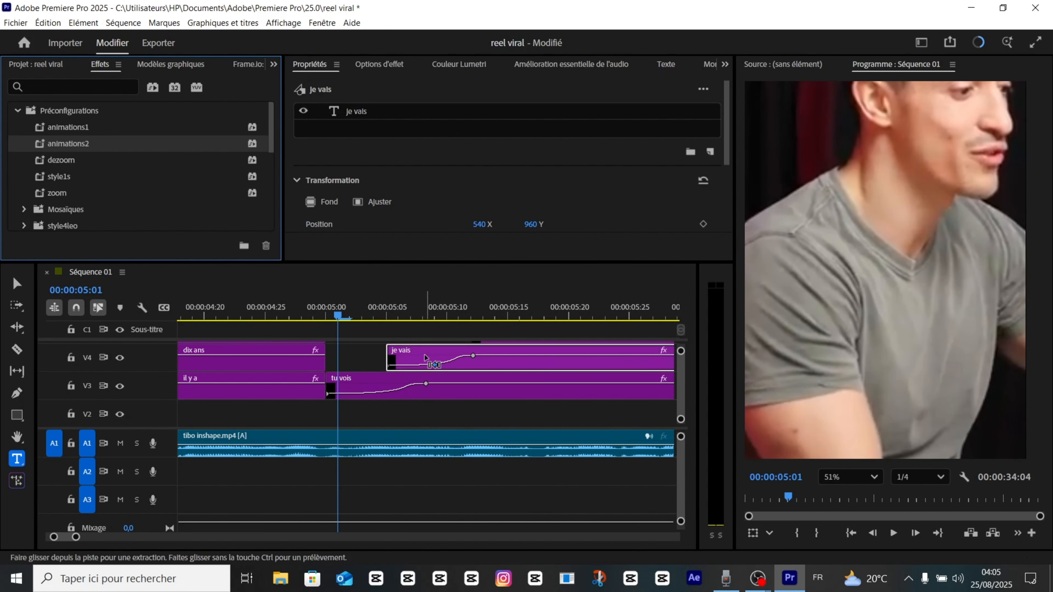
{"action": "scroll", "coordinate": [425, 355], "scroll_direction": "up", "scroll_amount": 2}
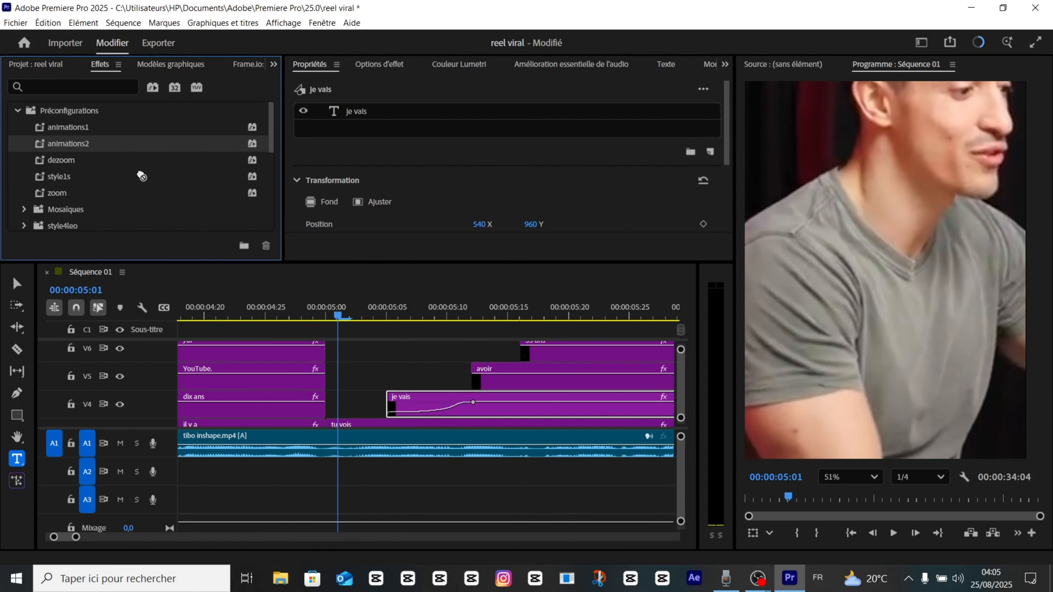
{"action": "left_click_drag", "start_coordinate": [141, 177], "coordinate": [510, 377]}
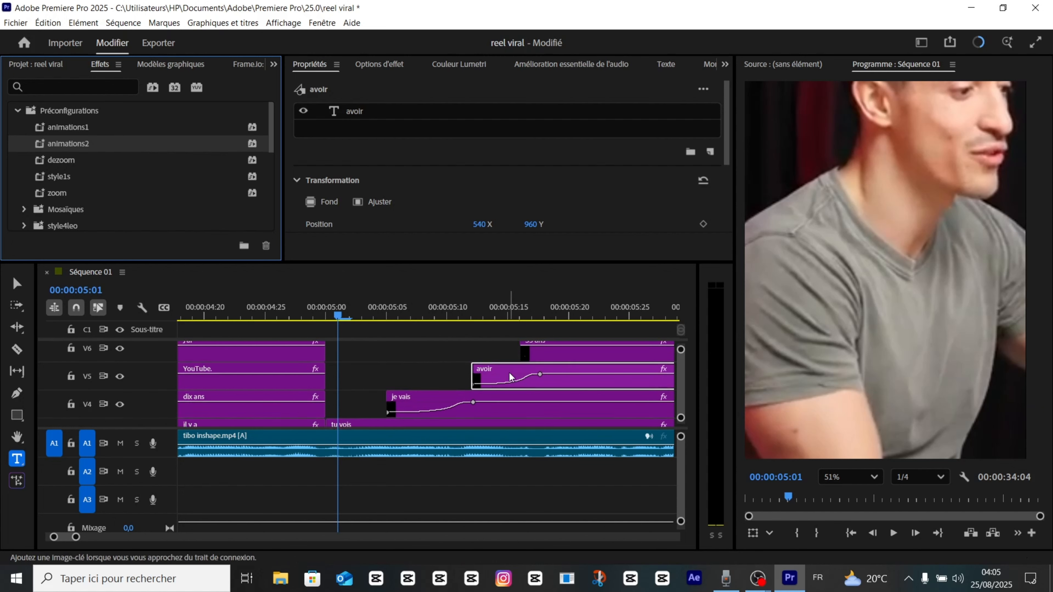
{"action": "scroll", "coordinate": [509, 374], "scroll_direction": "up", "scroll_amount": 2}
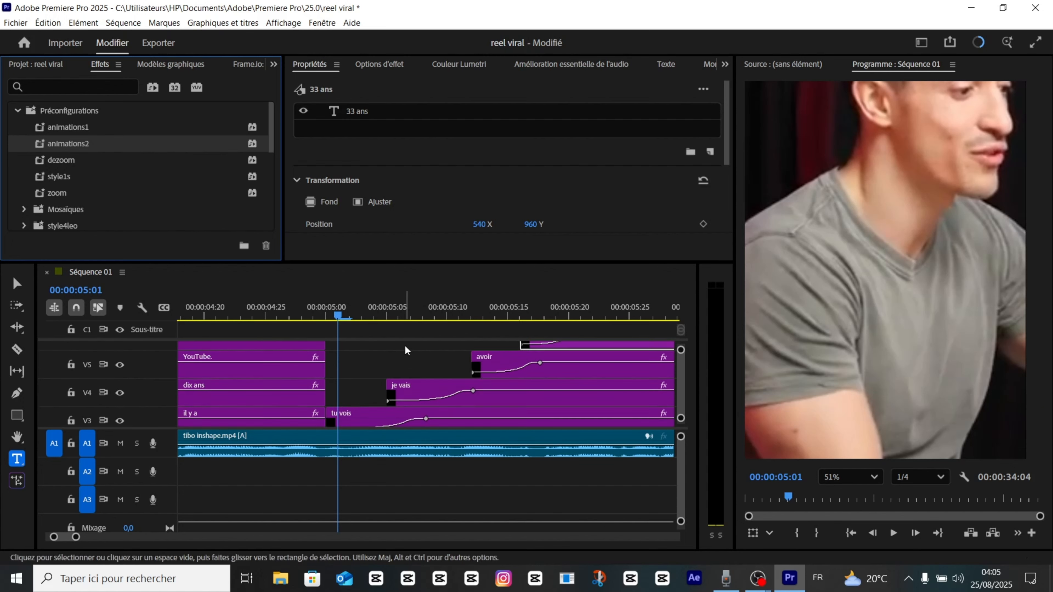
Reposition the "tu vois" and "je vais" captions on the chest so that "je vais" sits just beneath "tu vois"
{"action": "scroll", "coordinate": [408, 353], "scroll_direction": "down", "scroll_amount": 3}
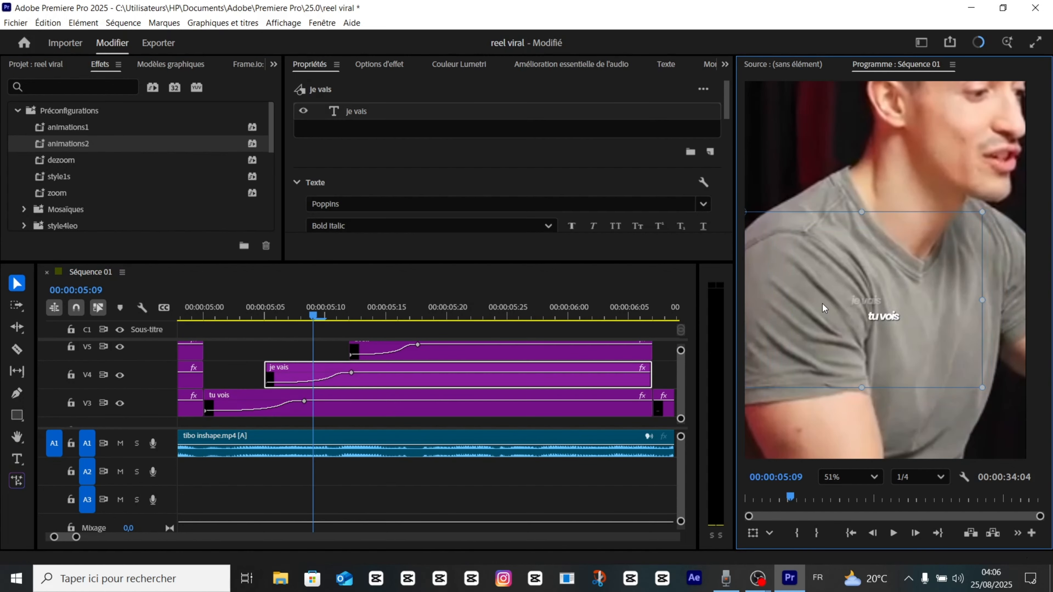
{"action": "left_click", "coordinate": [822, 304]}
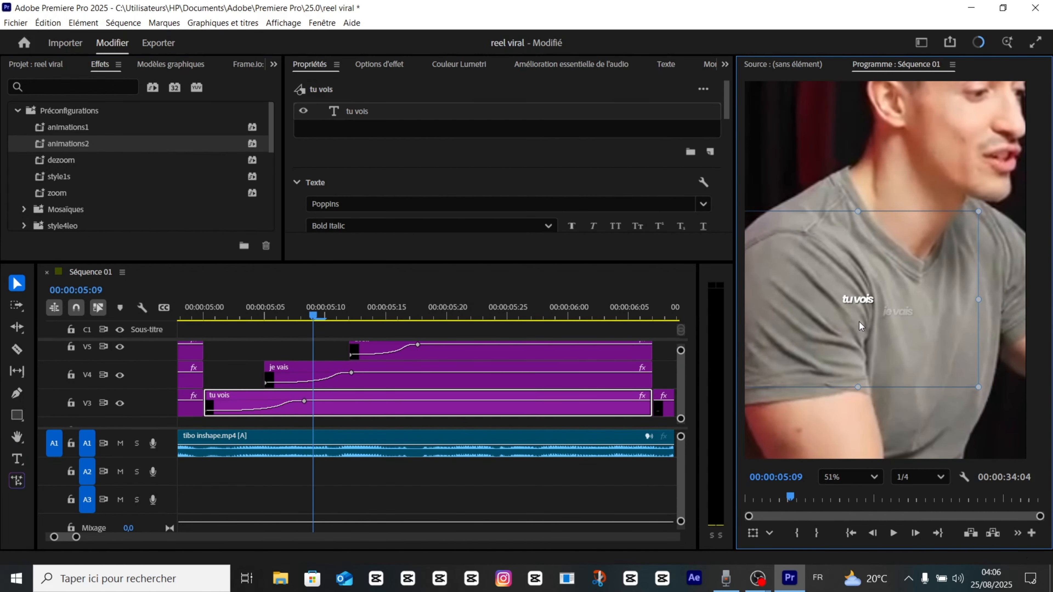
{"action": "left_click", "coordinate": [330, 374]}
{"action": "left_click_drag", "start_coordinate": [337, 317], "coordinate": [327, 333]}
{"action": "left_click", "coordinate": [883, 356]}
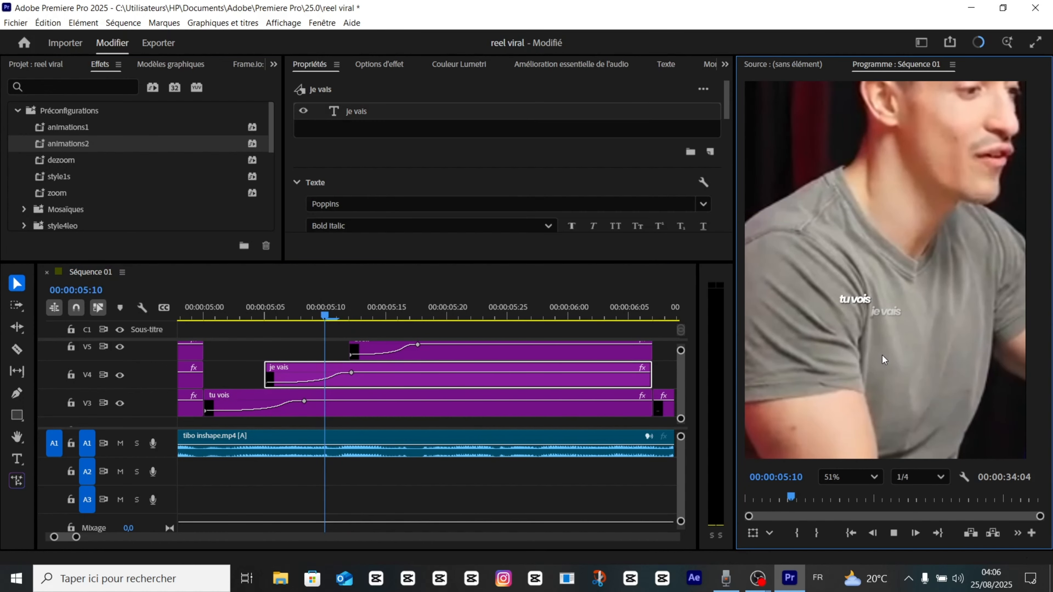
Scale the "je vais" caption to 146% and place it directly under "tu vois", offset slightly to the right
{"action": "key", "text": "space"}
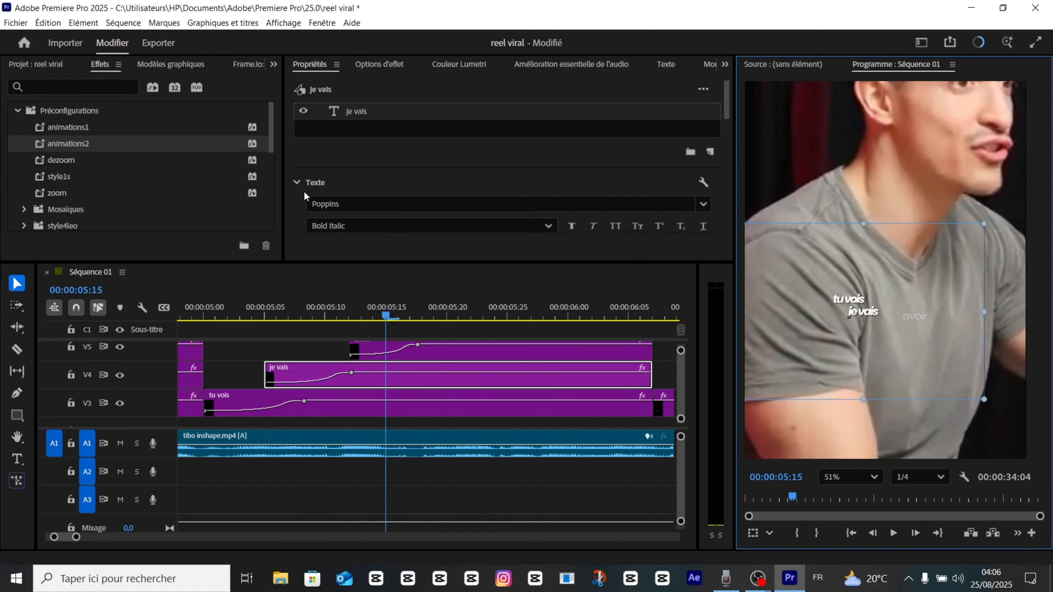
{"action": "scroll", "coordinate": [304, 124], "scroll_direction": "down", "scroll_amount": 5}
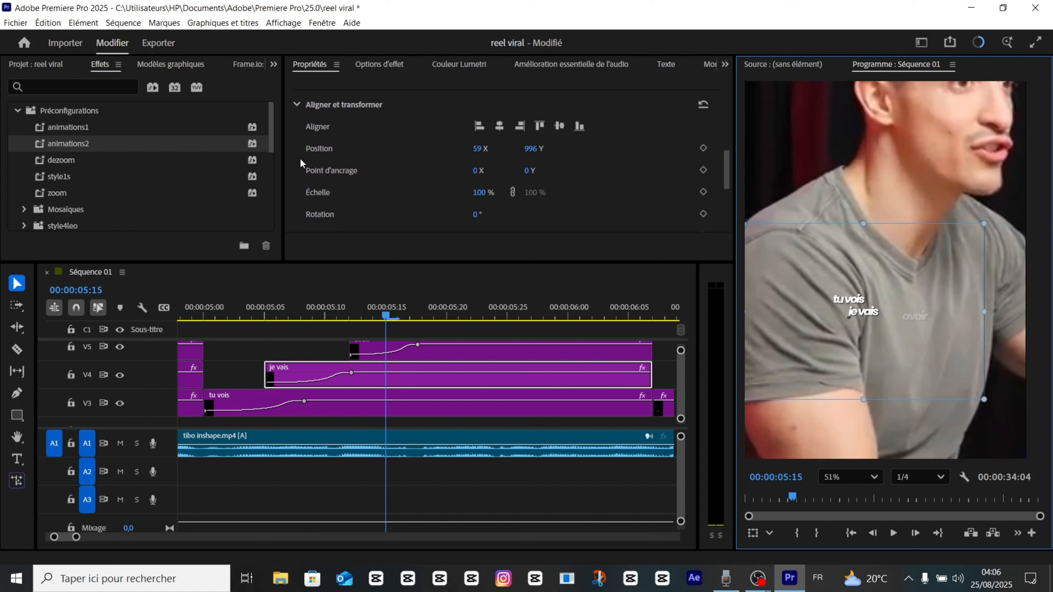
{"action": "left_click_drag", "start_coordinate": [481, 182], "coordinate": [505, 182]}
{"action": "left_click_drag", "start_coordinate": [943, 368], "coordinate": [980, 367]}
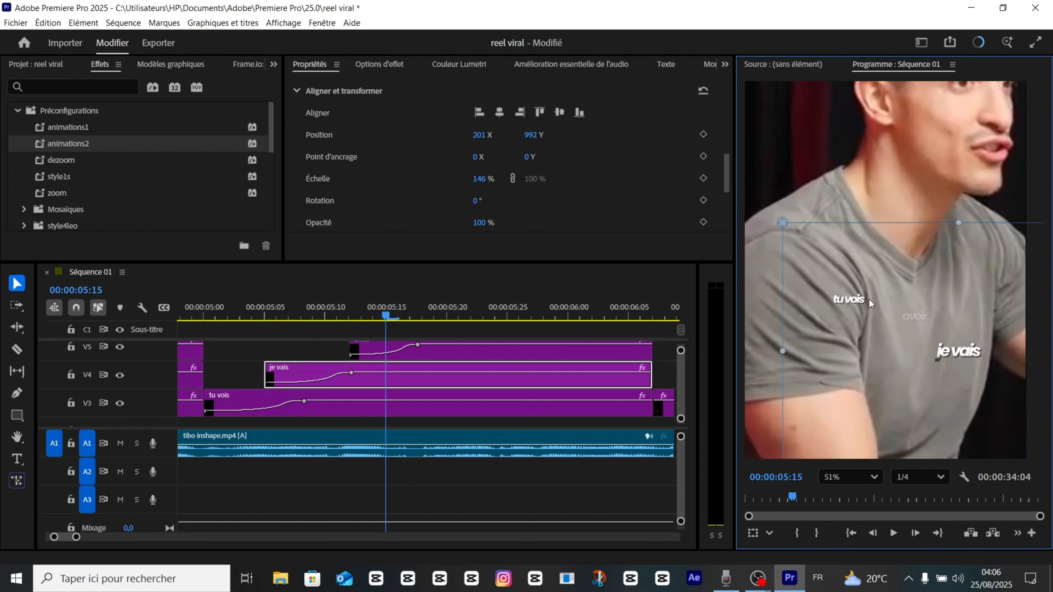
{"action": "left_click_drag", "start_coordinate": [783, 223], "coordinate": [804, 247]}
Scale the "avoir" caption to 168% and position it at 569,6 X and 1304,3 Y, just below "je vais"
{"action": "left_click", "coordinate": [407, 351]}
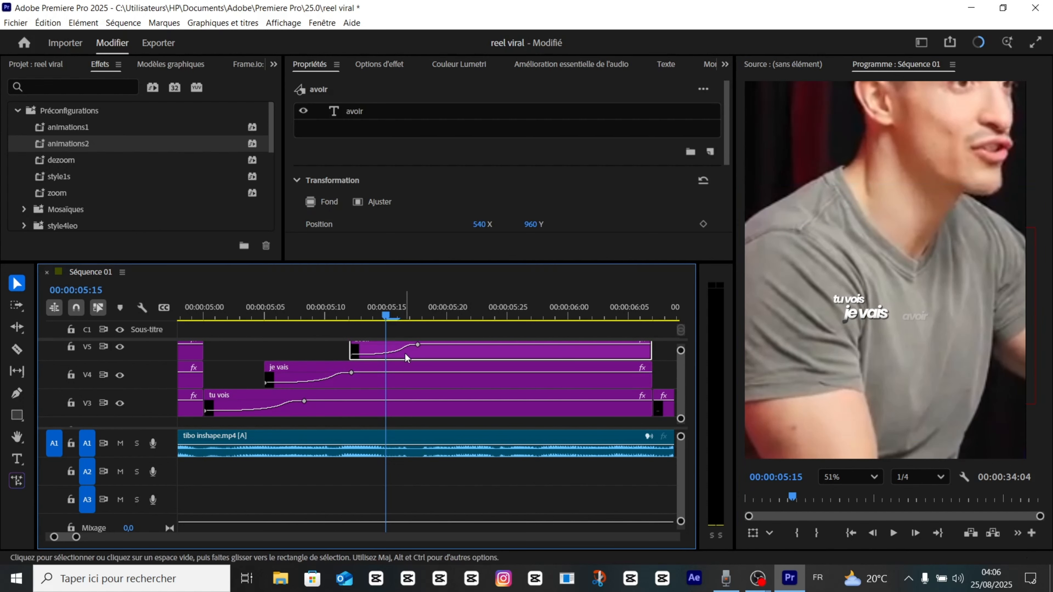
{"action": "scroll", "coordinate": [307, 158], "scroll_direction": "down", "scroll_amount": 1}
{"action": "scroll", "coordinate": [308, 158], "scroll_direction": "down", "scroll_amount": 2}
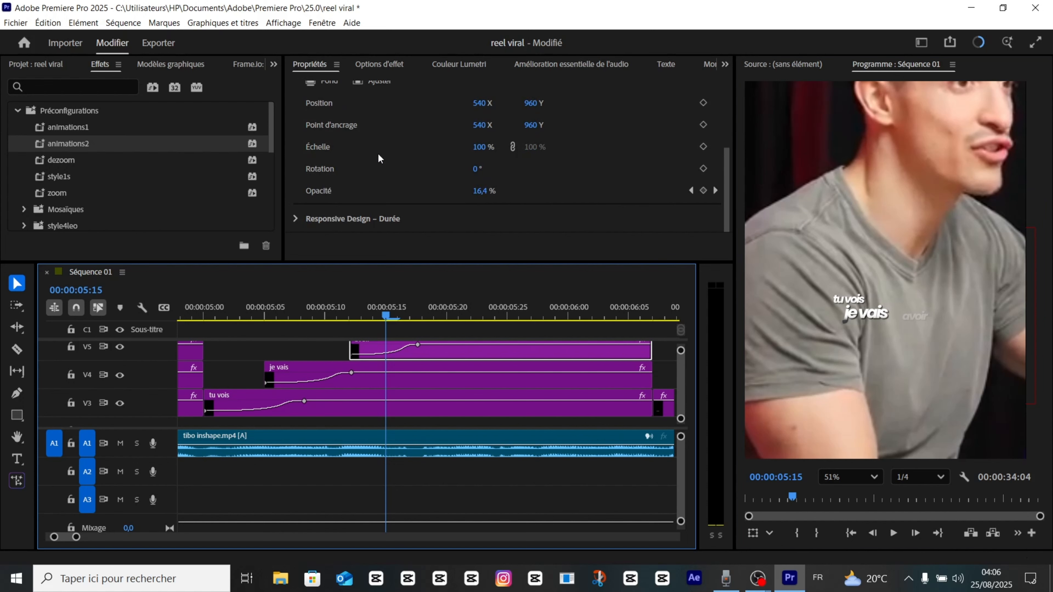
{"action": "left_click", "coordinate": [474, 147]}
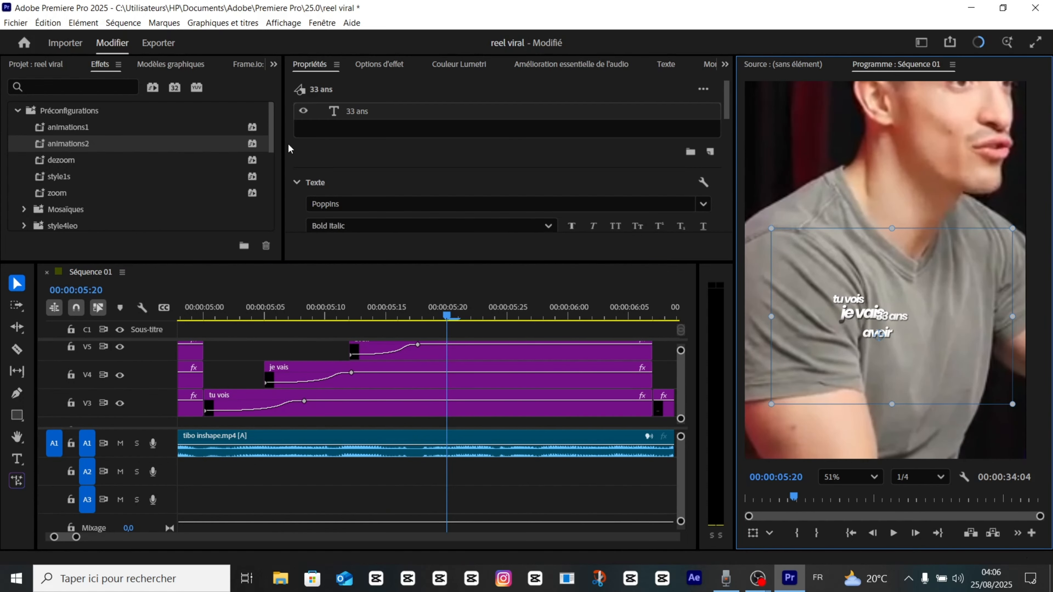
{"action": "scroll", "coordinate": [289, 149], "scroll_direction": "down", "scroll_amount": 5}
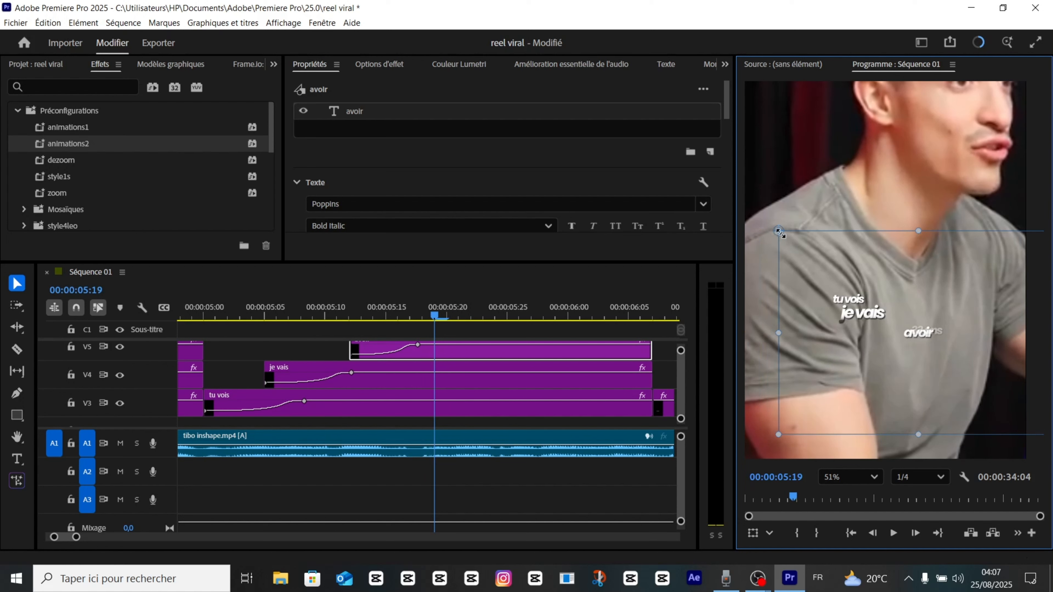
{"action": "left_click_drag", "start_coordinate": [779, 231], "coordinate": [766, 203]}
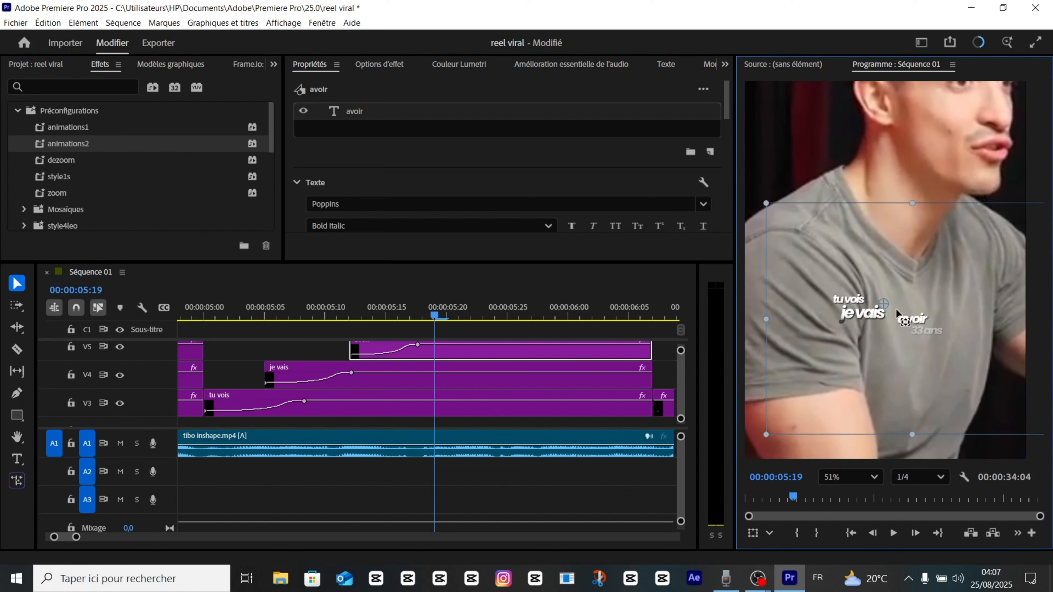
{"action": "left_click_drag", "start_coordinate": [896, 310], "coordinate": [911, 319]}
{"action": "scroll", "coordinate": [430, 161], "scroll_direction": "down", "scroll_amount": 8}
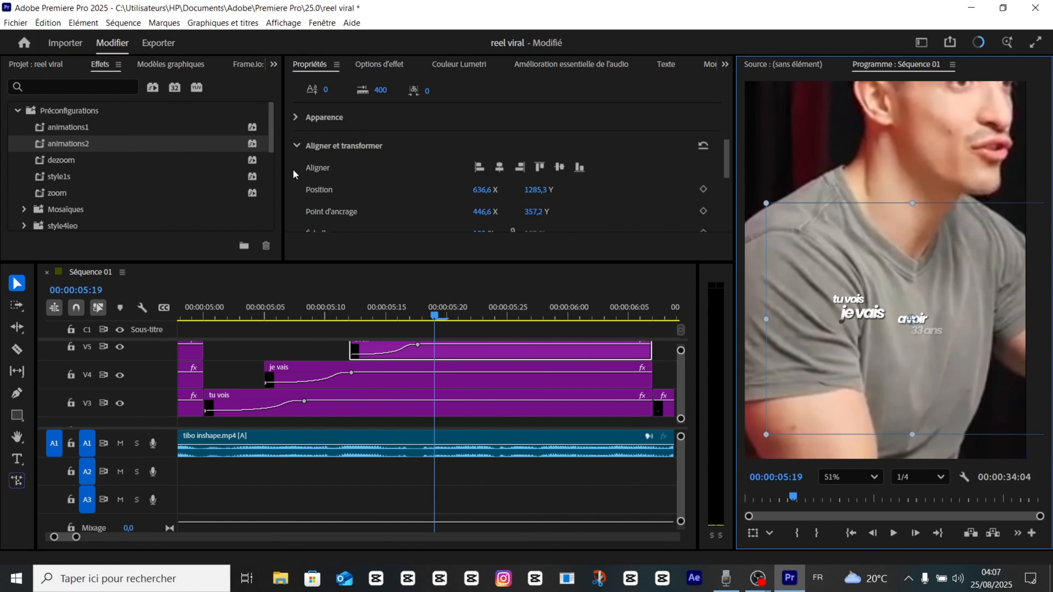
{"action": "left_click", "coordinate": [871, 339]}
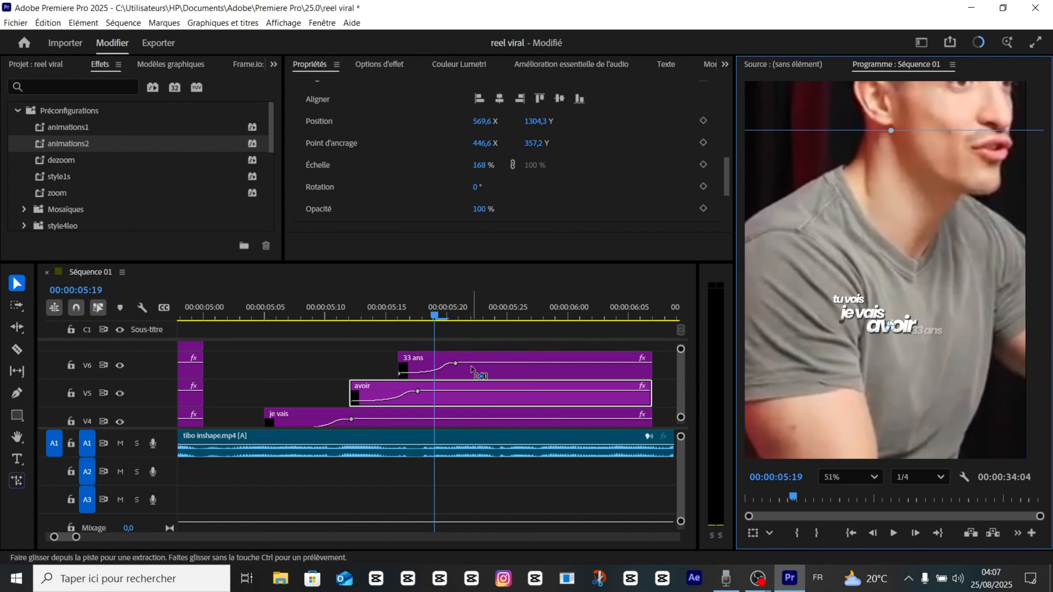
Scale the "33 ans" caption to 442% and position it at 484,2 X and 1491,3 Y, beneath "avoir"
{"action": "left_click_drag", "start_coordinate": [945, 336], "coordinate": [919, 355]}
{"action": "scroll", "coordinate": [295, 168], "scroll_direction": "down", "scroll_amount": 6}
{"action": "scroll", "coordinate": [292, 178], "scroll_direction": "down", "scroll_amount": 3}
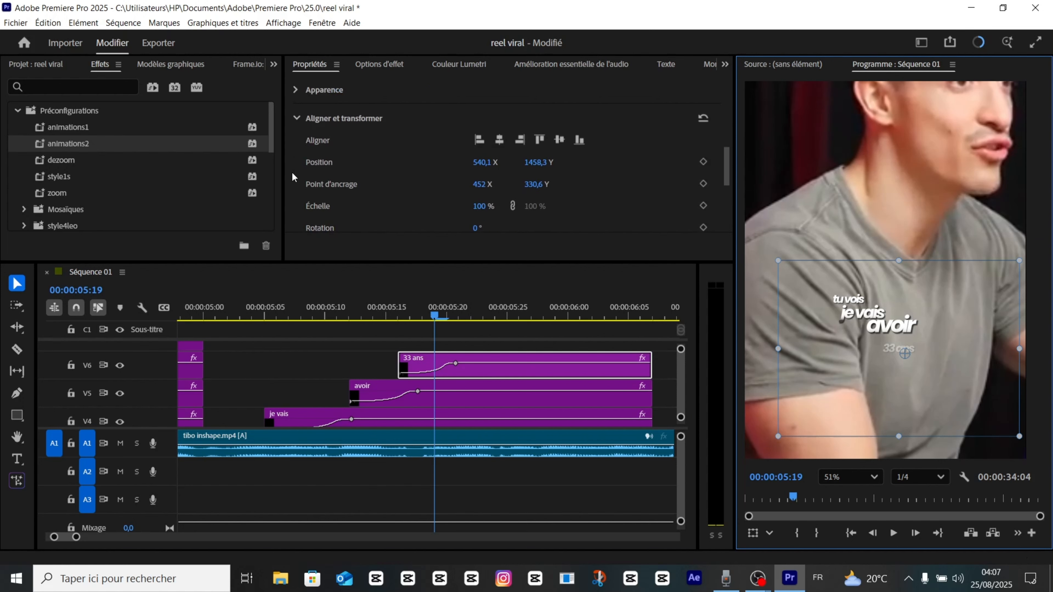
{"action": "left_click_drag", "start_coordinate": [480, 179], "coordinate": [608, 234]}
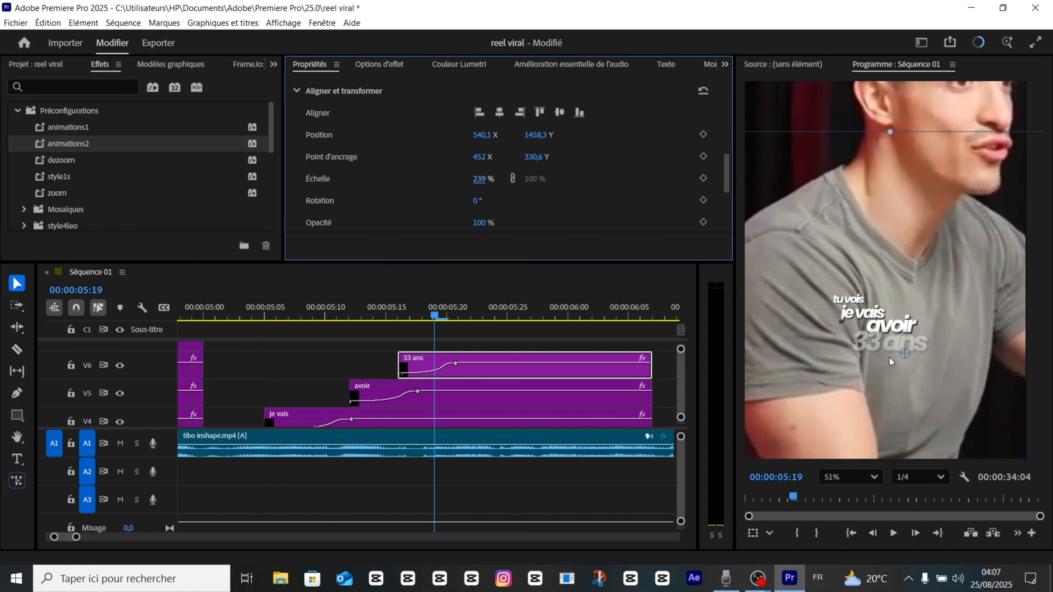
{"action": "left_click_drag", "start_coordinate": [905, 354], "coordinate": [884, 349]}
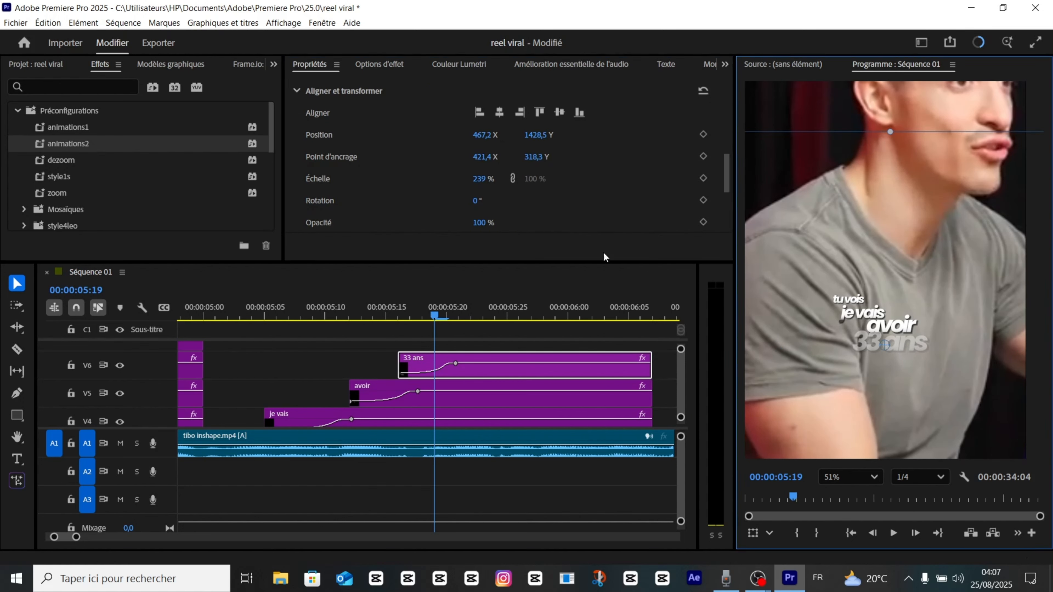
{"action": "left_click_drag", "start_coordinate": [480, 179], "coordinate": [544, 202]}
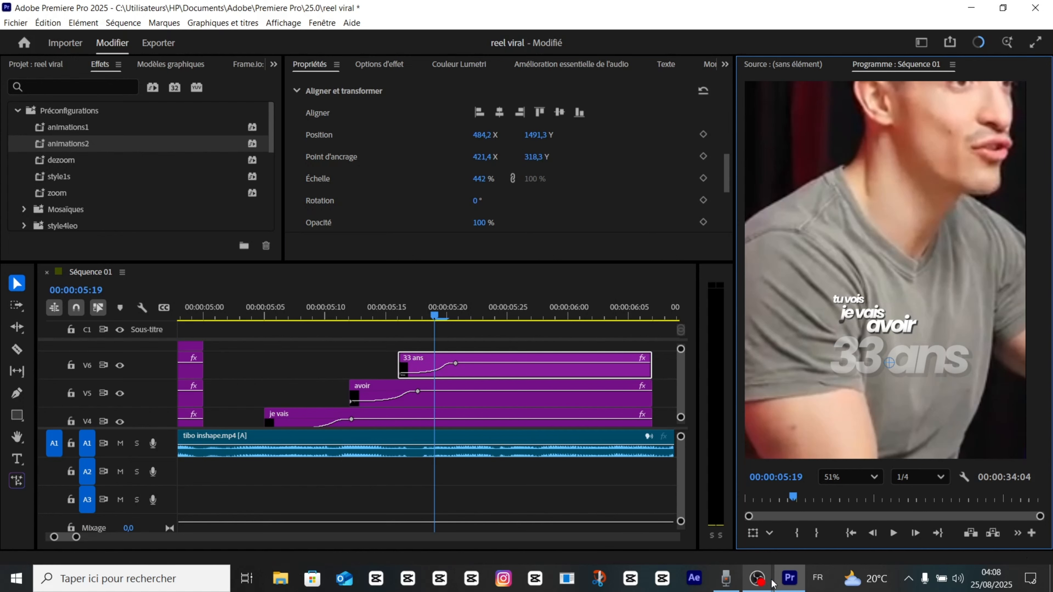
{"action": "left_click", "coordinate": [732, 588]}
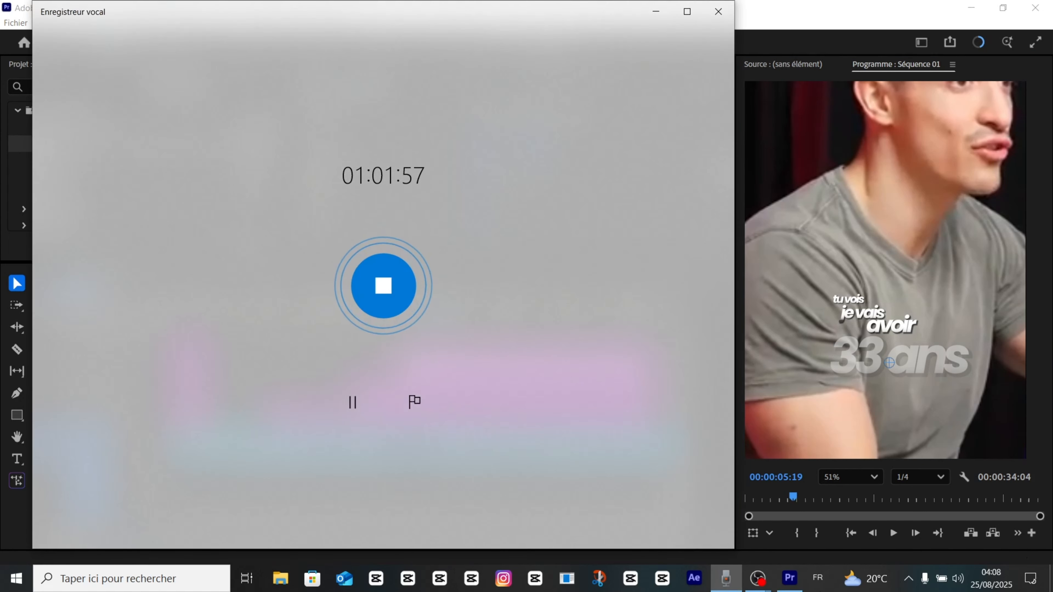
{"action": "left_click", "coordinate": [788, 584]}
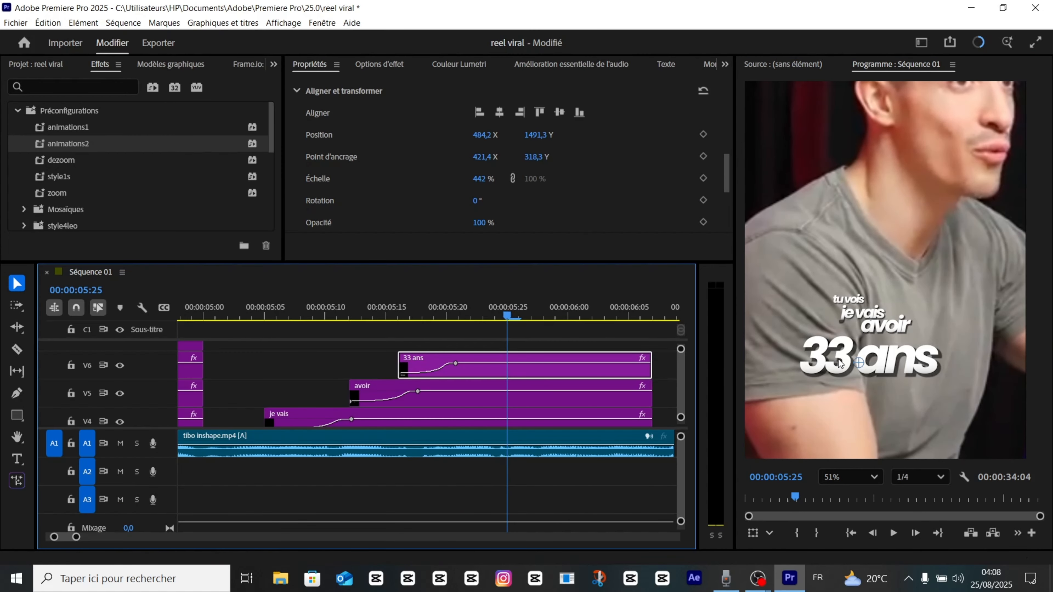
Move the "33 ans" caption to 559,1 X and 1486,3 Y, and replay the captions from the start of the sequence
{"action": "left_click_drag", "start_coordinate": [836, 363], "coordinate": [856, 362]}
{"action": "scroll", "coordinate": [488, 394], "scroll_direction": "down", "scroll_amount": 3}
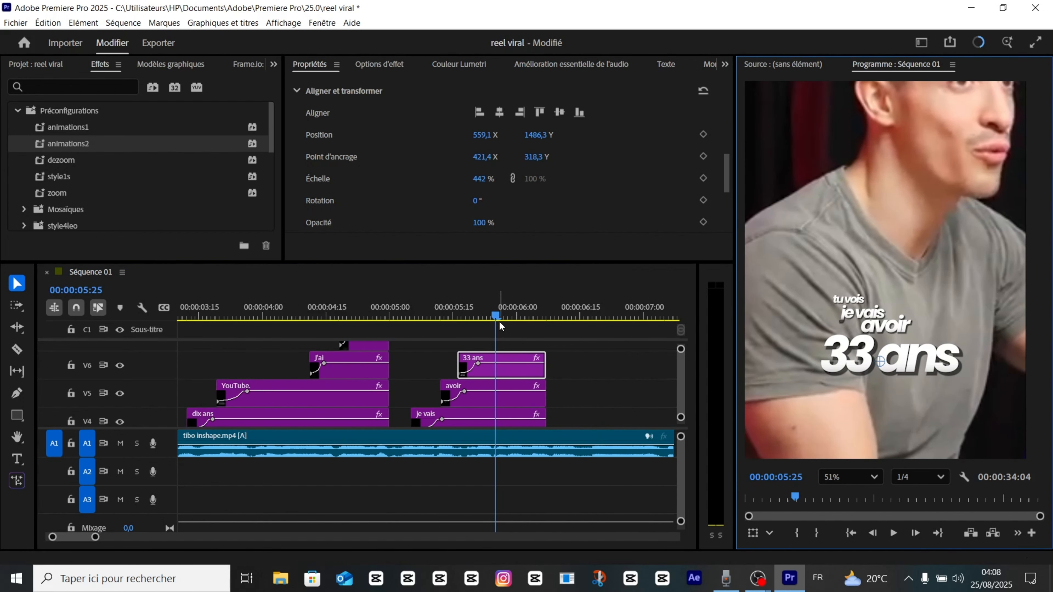
{"action": "left_click_drag", "start_coordinate": [498, 317], "coordinate": [21, 331]}
{"action": "key", "text": "space"}
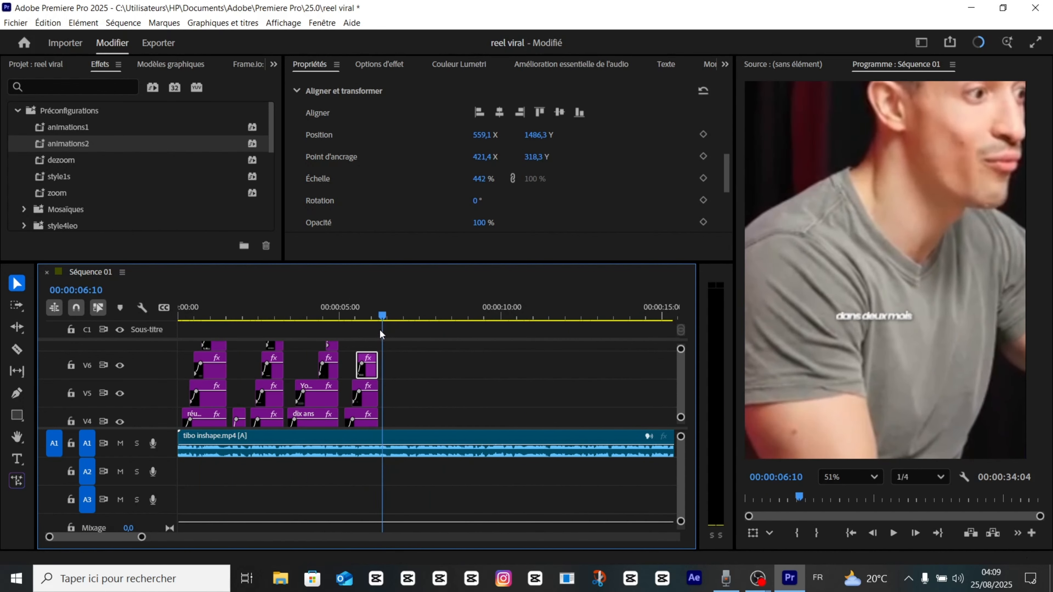
{"action": "scroll", "coordinate": [396, 379], "scroll_direction": "up", "scroll_amount": 3}
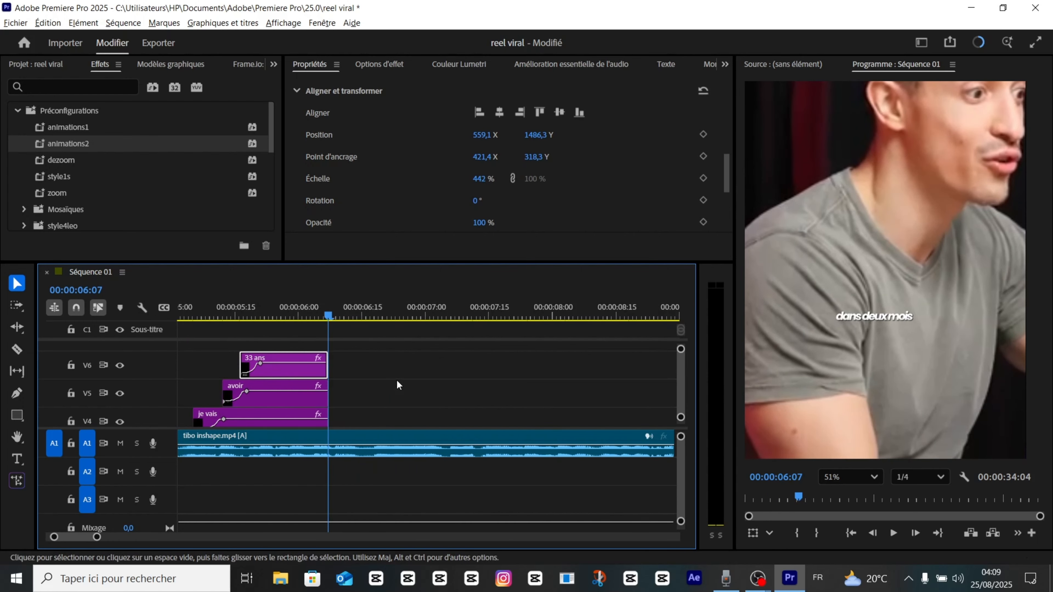
{"action": "left_click_drag", "start_coordinate": [327, 311], "coordinate": [0, 342]}
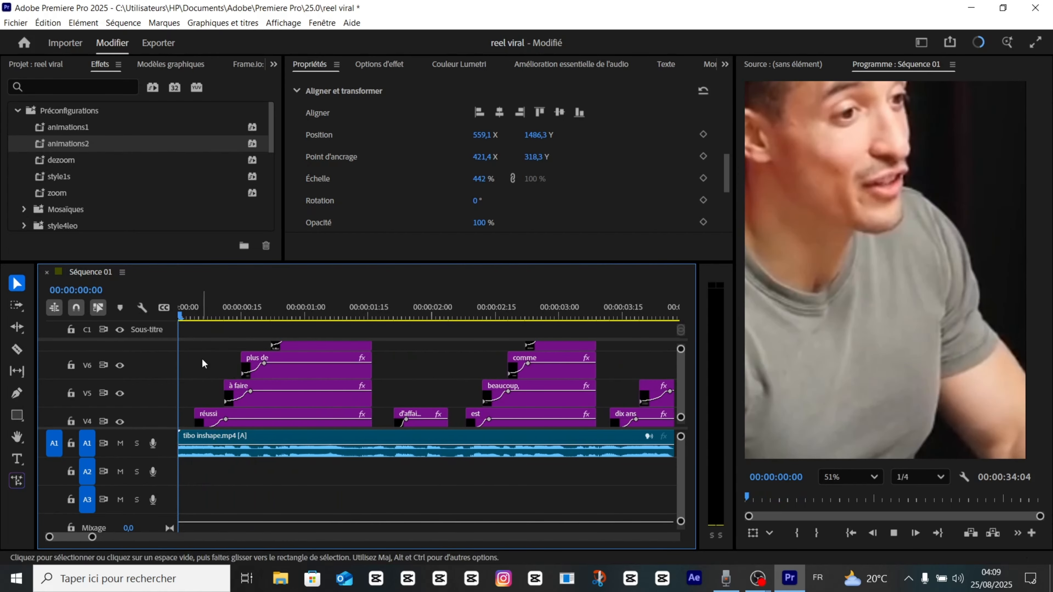
{"action": "left_click_drag", "start_coordinate": [462, 321], "coordinate": [447, 326]}
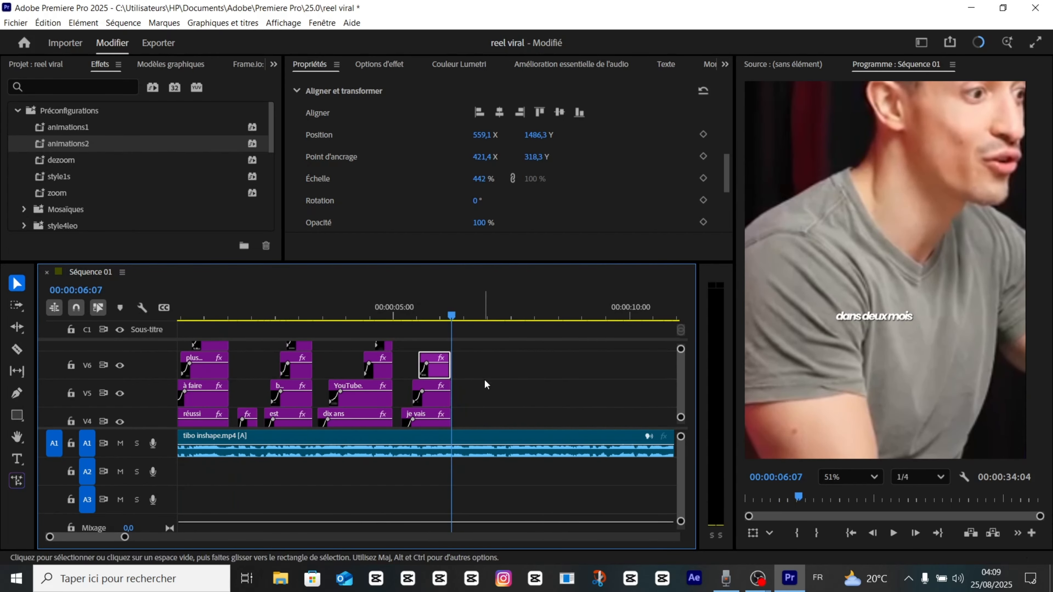
{"action": "scroll", "coordinate": [477, 383], "scroll_direction": "down", "scroll_amount": 3}
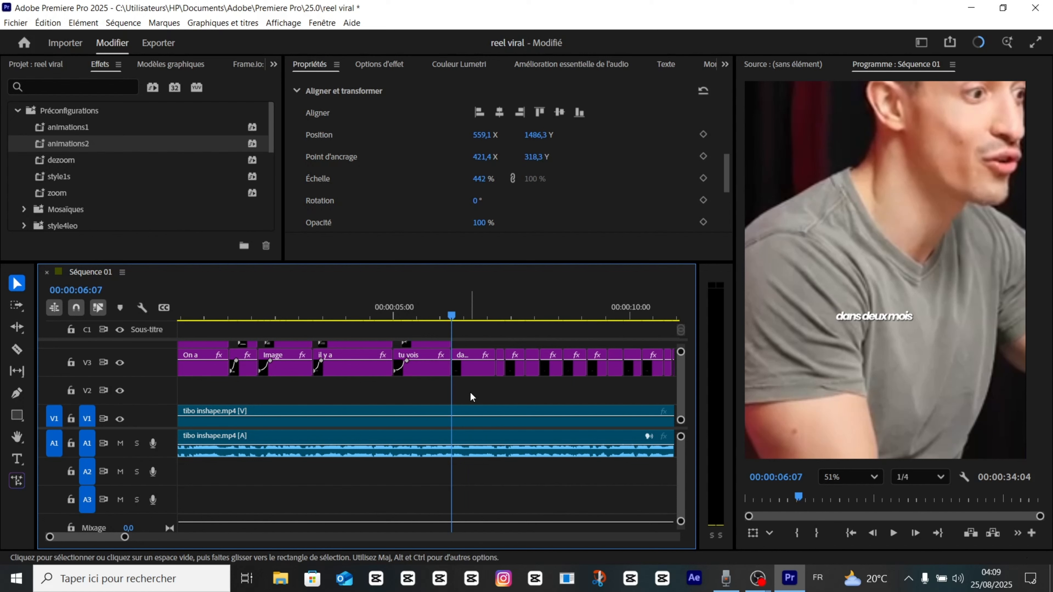
{"action": "left_click", "coordinate": [470, 392]}
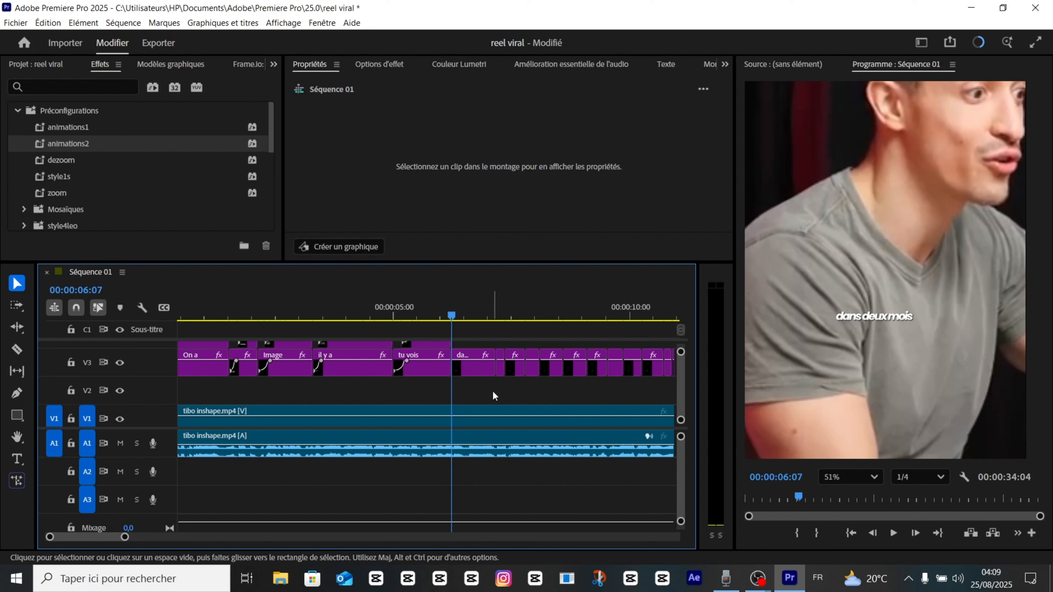
{"action": "scroll", "coordinate": [482, 390], "scroll_direction": "up", "scroll_amount": 2}
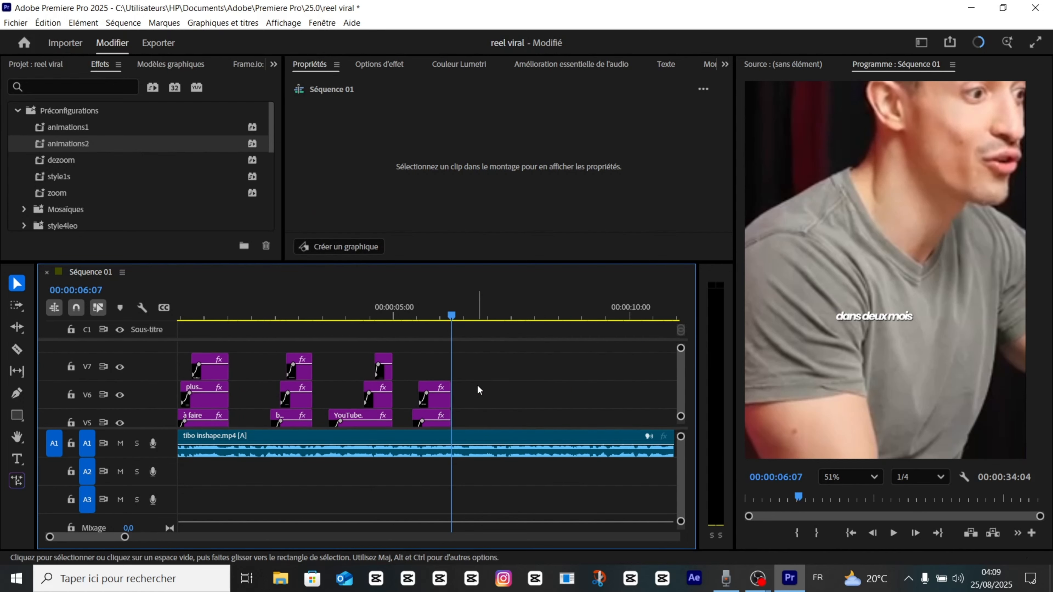
{"action": "scroll", "coordinate": [479, 384], "scroll_direction": "down", "scroll_amount": 2}
{"action": "scroll", "coordinate": [479, 383], "scroll_direction": "up", "scroll_amount": 2}
{"action": "scroll", "coordinate": [479, 383], "scroll_direction": "right", "scroll_amount": 2}
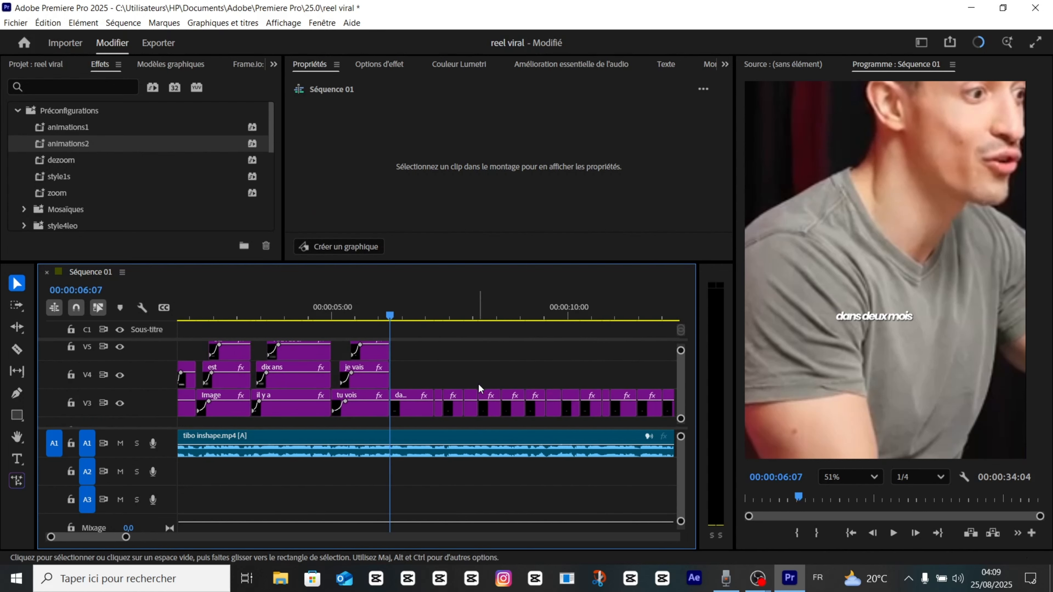
{"action": "scroll", "coordinate": [477, 385], "scroll_direction": "up", "scroll_amount": 2}
{"action": "scroll", "coordinate": [476, 384], "scroll_direction": "up", "scroll_amount": 2}
{"action": "scroll", "coordinate": [476, 385], "scroll_direction": "down", "scroll_amount": 3}
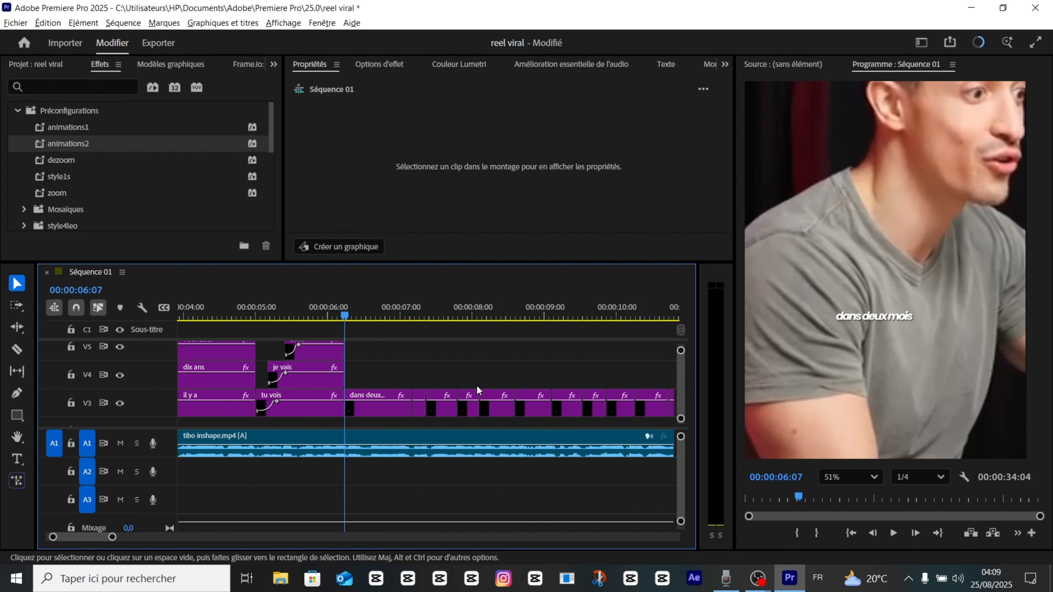
{"action": "scroll", "coordinate": [391, 363], "scroll_direction": "left", "scroll_amount": 3}
{"action": "scroll", "coordinate": [453, 366], "scroll_direction": "right", "scroll_amount": 2}
{"action": "scroll", "coordinate": [453, 365], "scroll_direction": "left", "scroll_amount": 2}
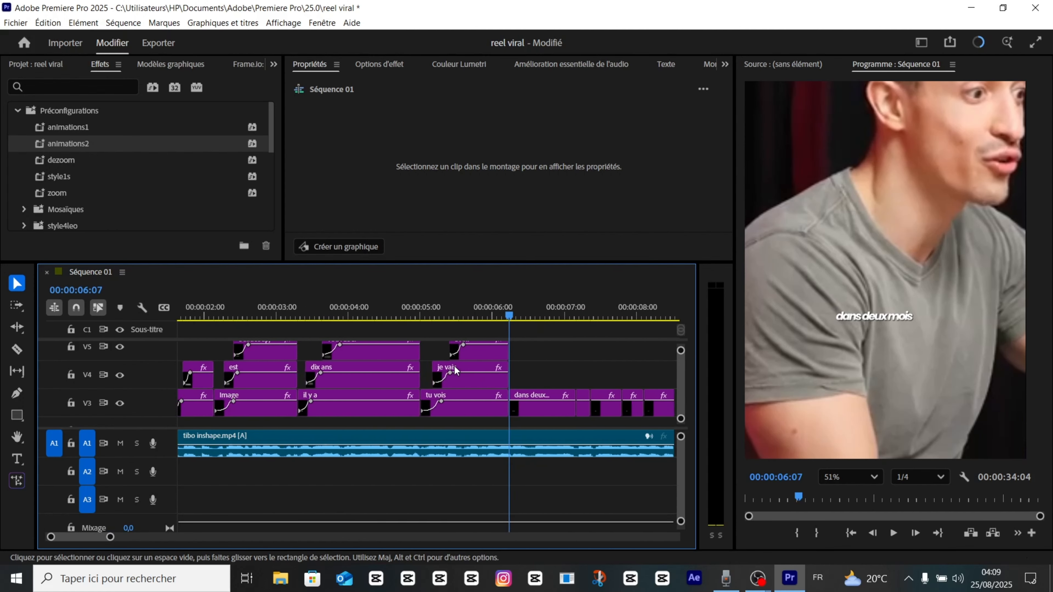
{"action": "scroll", "coordinate": [454, 365], "scroll_direction": "right", "scroll_amount": 2}
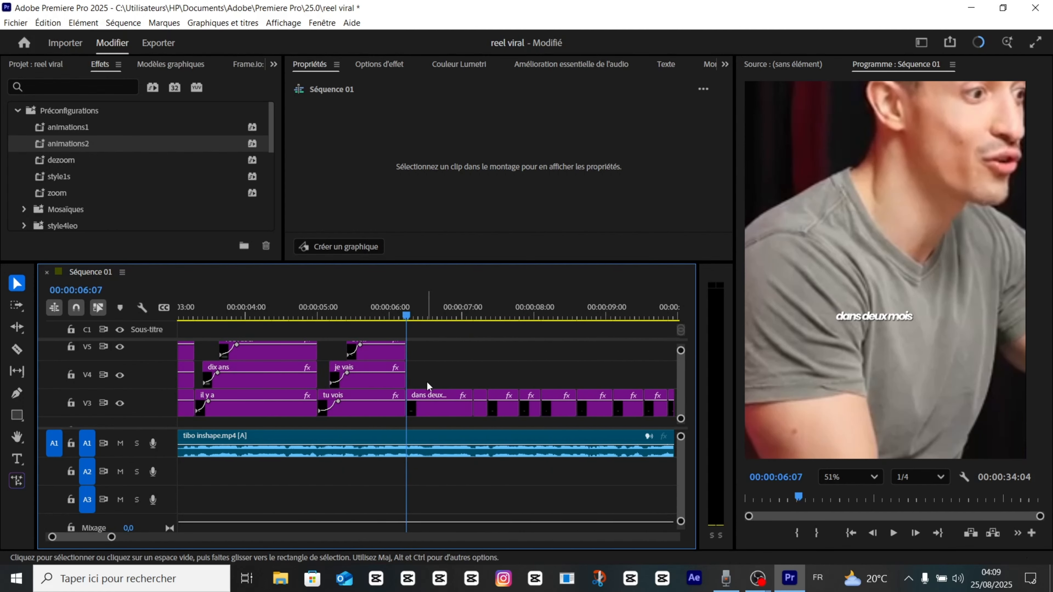
{"action": "scroll", "coordinate": [431, 376], "scroll_direction": "left", "scroll_amount": 2}
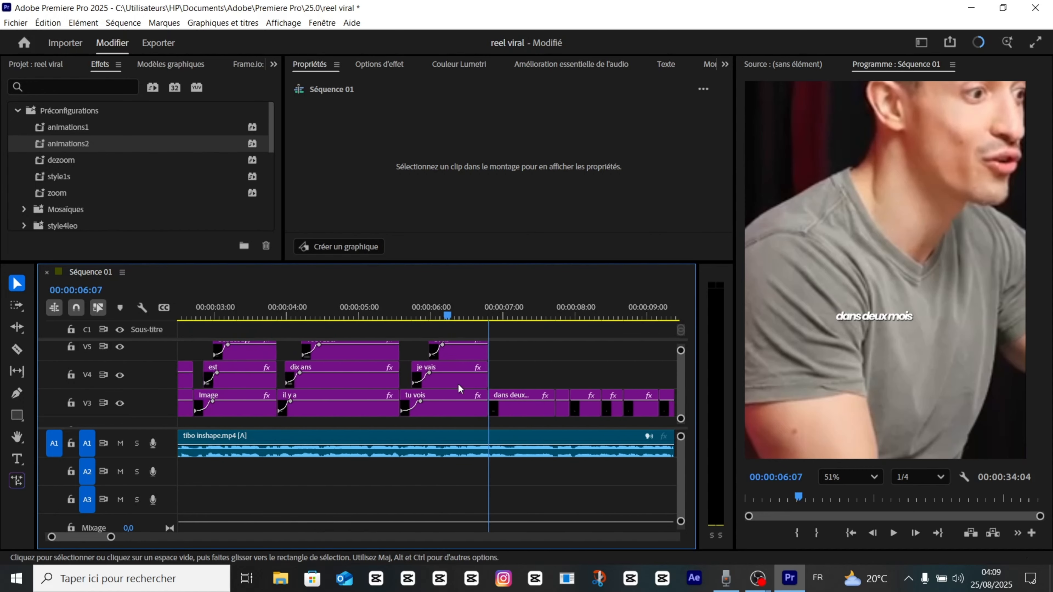
{"action": "scroll", "coordinate": [465, 383], "scroll_direction": "left", "scroll_amount": 3}
{"action": "scroll", "coordinate": [471, 383], "scroll_direction": "right", "scroll_amount": 2}
{"action": "left_click", "coordinate": [481, 384]}
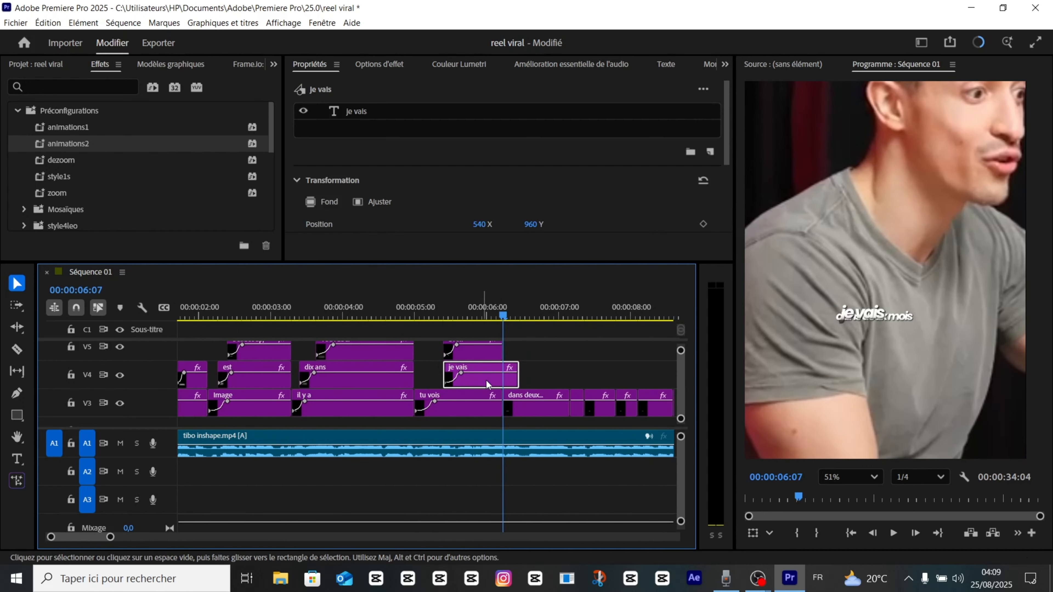
{"action": "key", "text": "ctrl+z"}
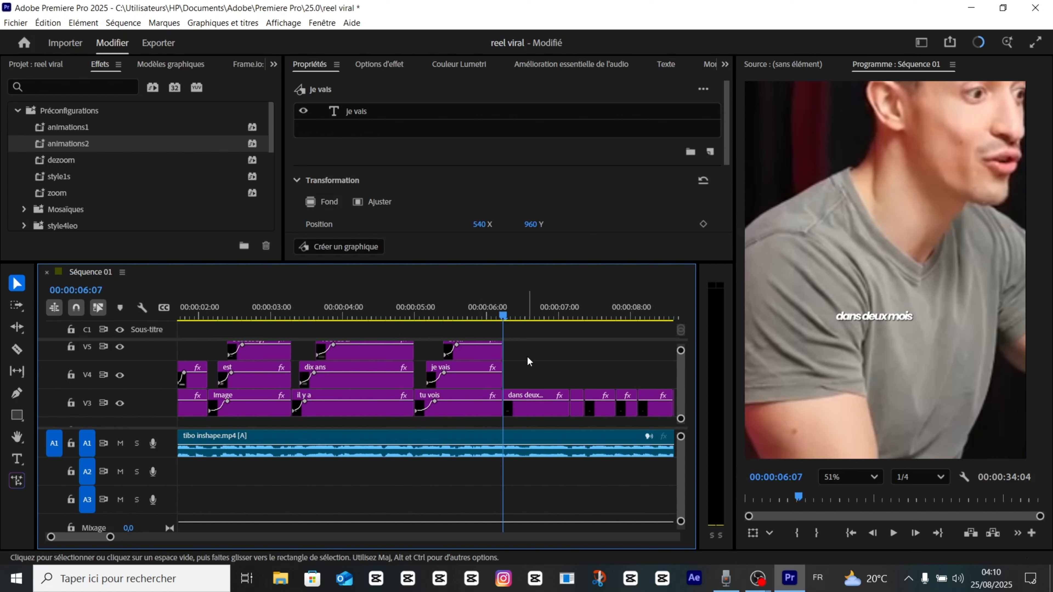
Return the playhead to the start of the sequence and select the opening "On a" caption
{"action": "left_click", "coordinate": [521, 402]}
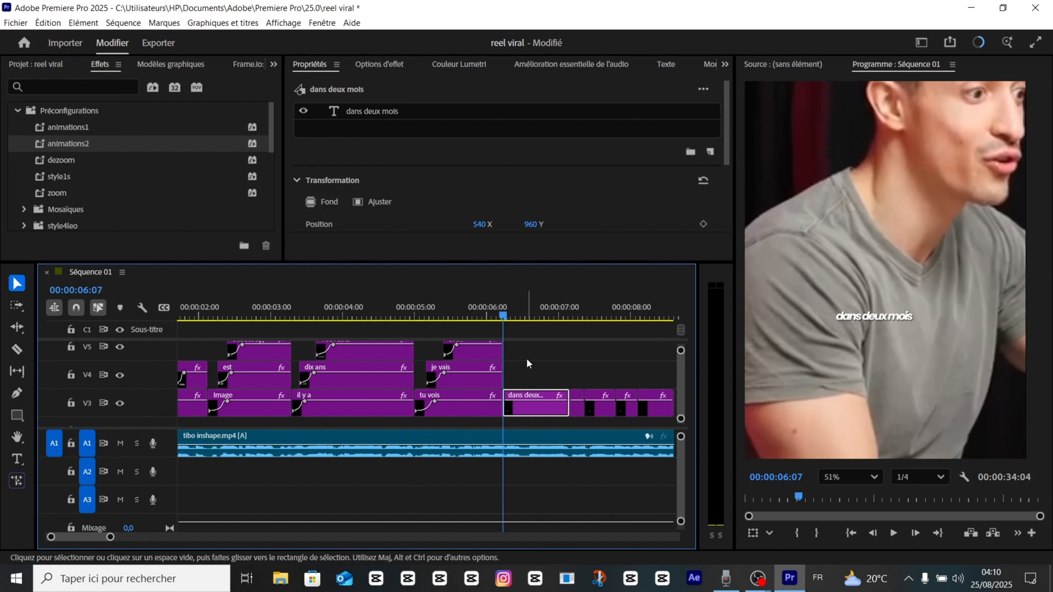
{"action": "left_click", "coordinate": [525, 323]}
{"action": "left_click_drag", "start_coordinate": [527, 326], "coordinate": [129, 366]}
{"action": "scroll", "coordinate": [227, 387], "scroll_direction": "down", "scroll_amount": 3}
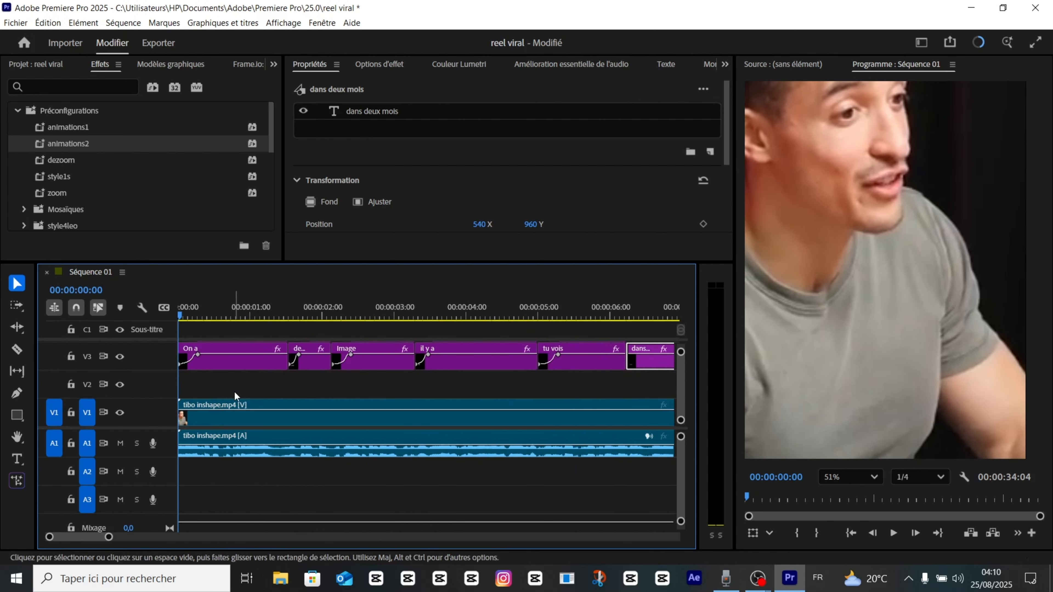
{"action": "left_click", "coordinate": [207, 359]}
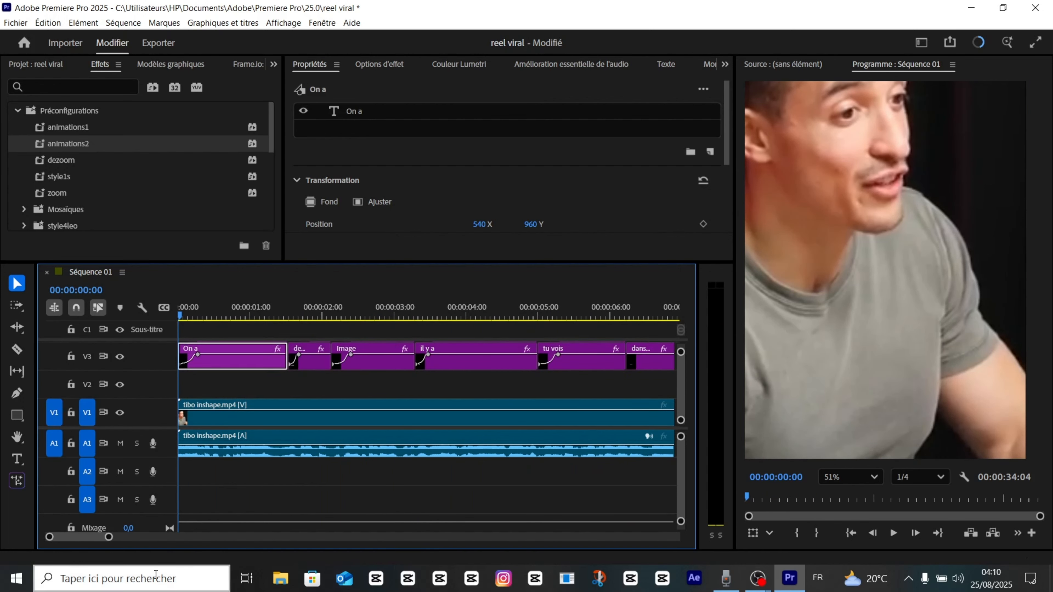
Open Pinterest in Edge and a File Explorer window, then return to Premiere Pro and locate where "3 millions" appears
{"action": "left_click", "coordinate": [16, 578]}
{"action": "left_click", "coordinate": [261, 254]}
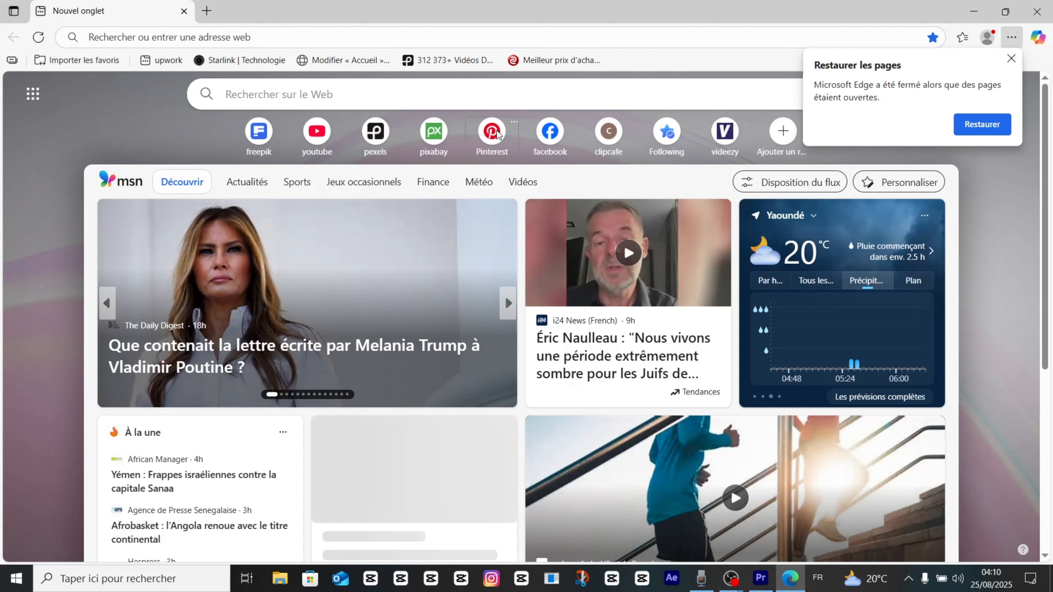
{"action": "left_click", "coordinate": [499, 135]}
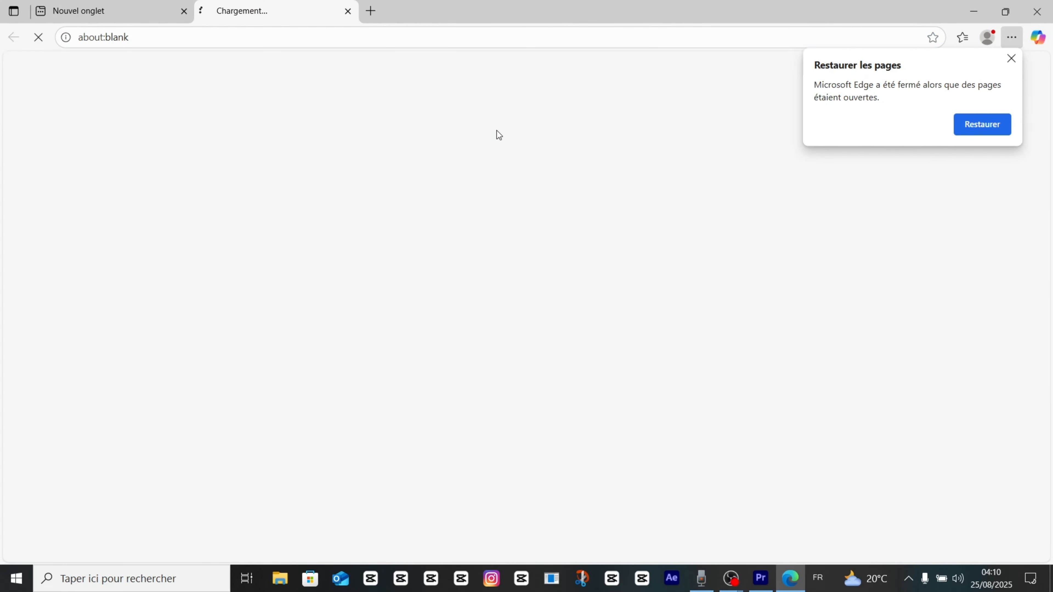
{"action": "left_click", "coordinate": [280, 579]}
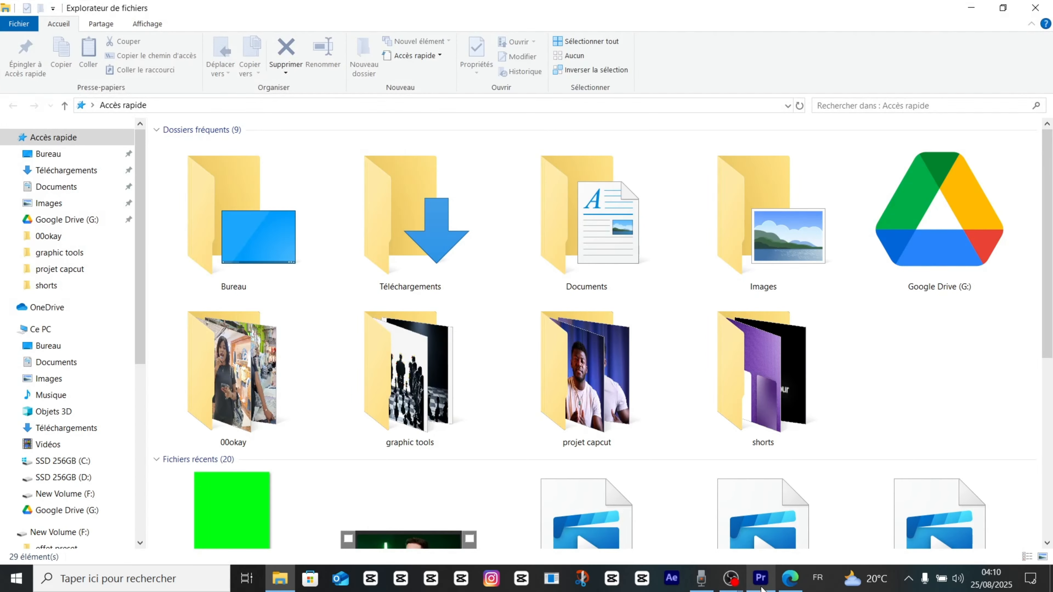
{"action": "left_click", "coordinate": [754, 579]}
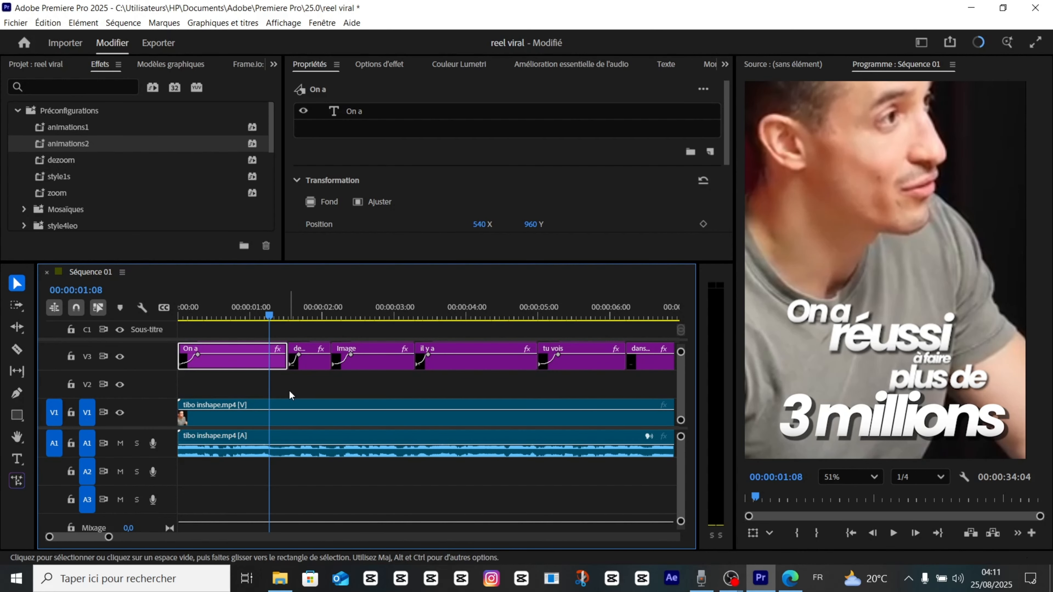
{"action": "left_click_drag", "start_coordinate": [265, 317], "coordinate": [246, 321]}
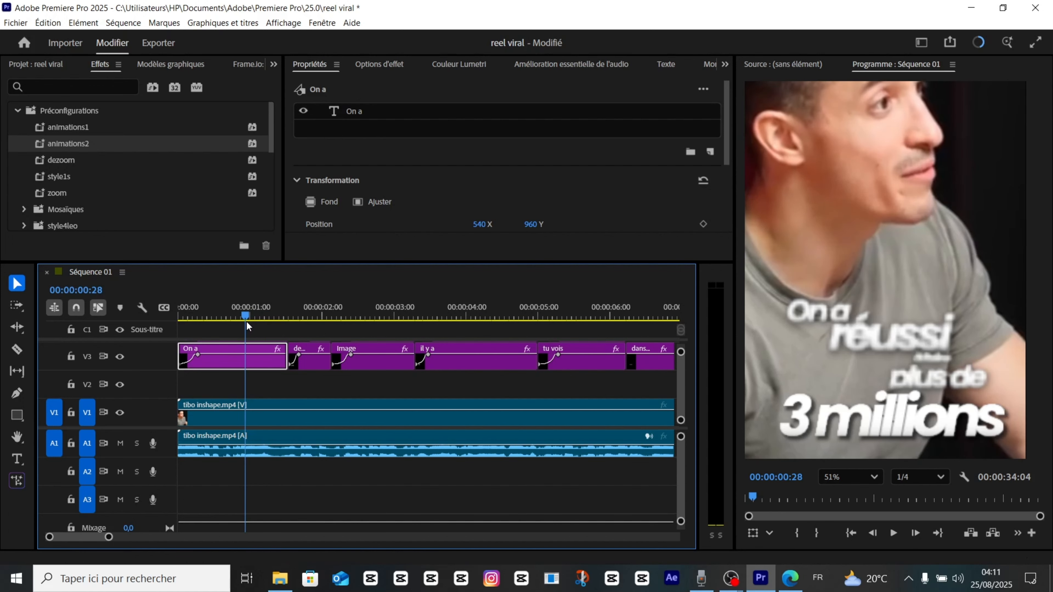
Preview 18858892183554312.mp4 from the "telechargement 1" folder and add it to track V2 in Premiere Pro, starting under the "Image" caption
{"action": "left_click", "coordinate": [283, 587]}
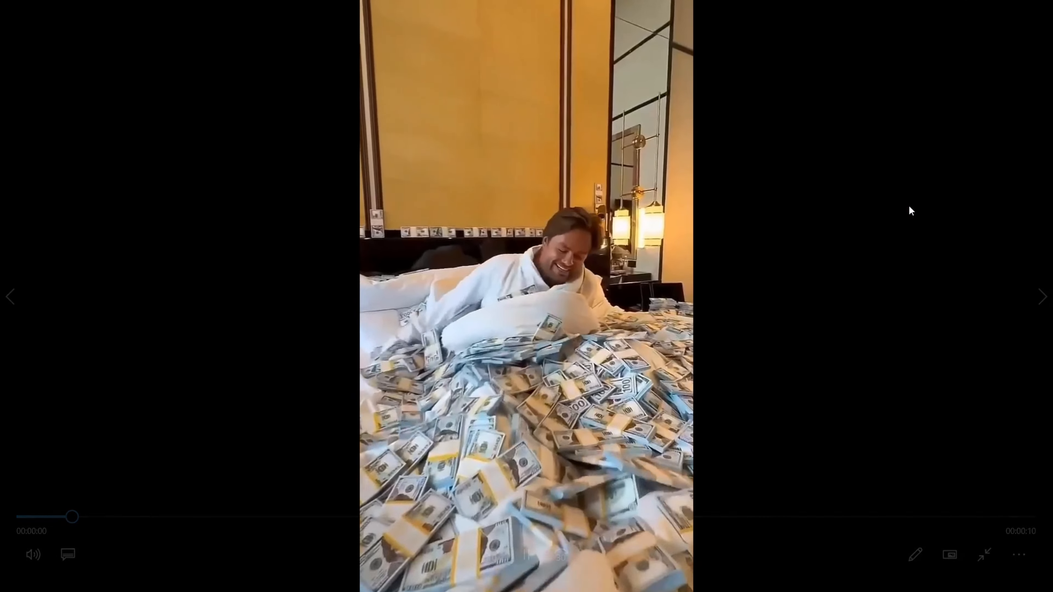
{"action": "left_click", "coordinate": [1036, 8]}
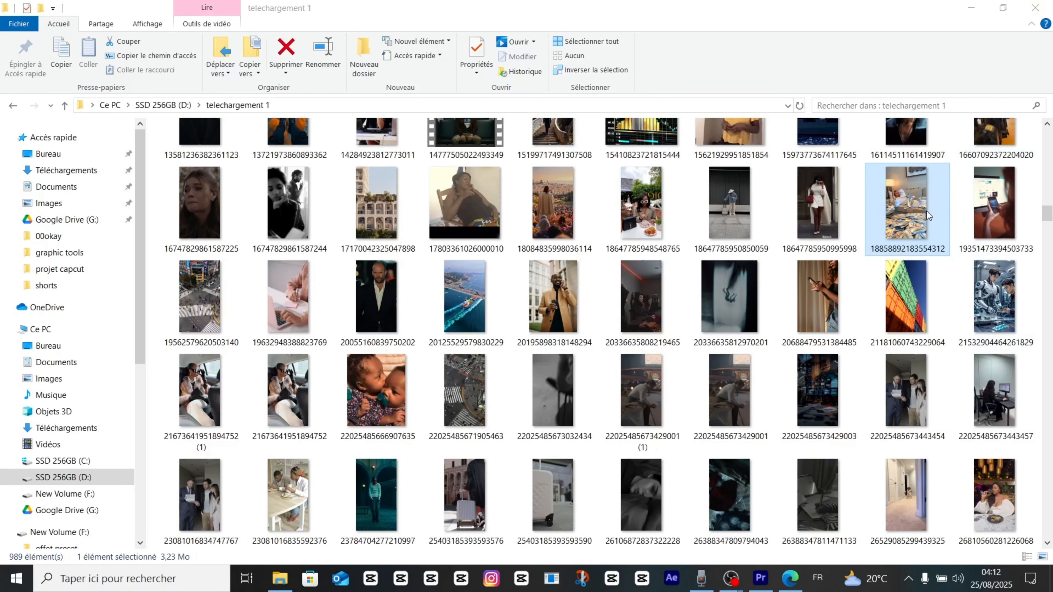
{"action": "left_click_drag", "start_coordinate": [905, 216], "coordinate": [627, 538]}
{"action": "key", "text": "alt+Tab"}
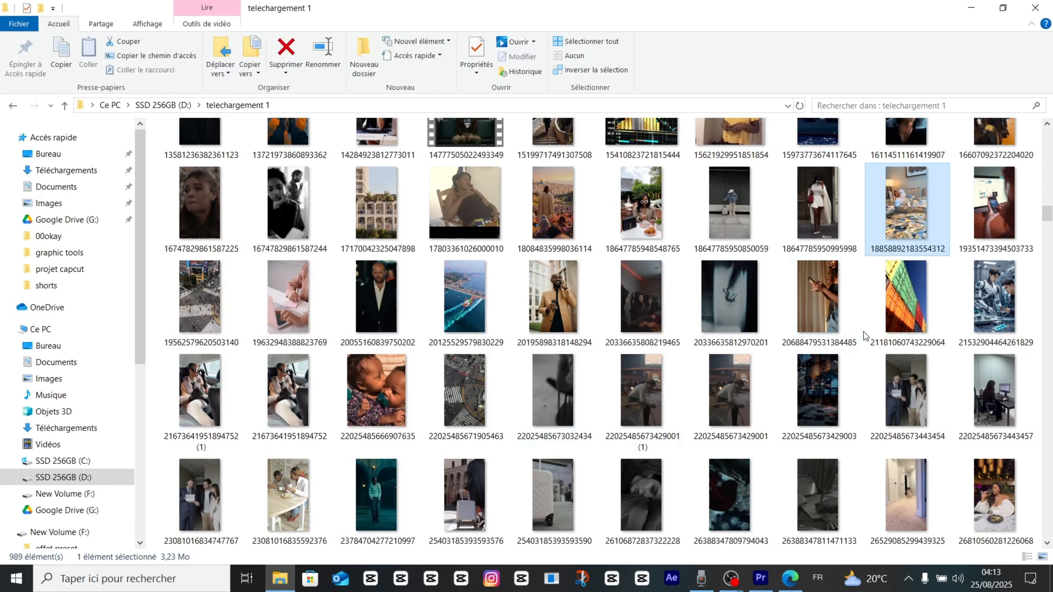
{"action": "left_click_drag", "start_coordinate": [928, 233], "coordinate": [324, 385]}
Unlink the money clip's audio from its video and delete the audio from track A2
{"action": "right_click", "coordinate": [369, 390]}
{"action": "left_click", "coordinate": [444, 242]}
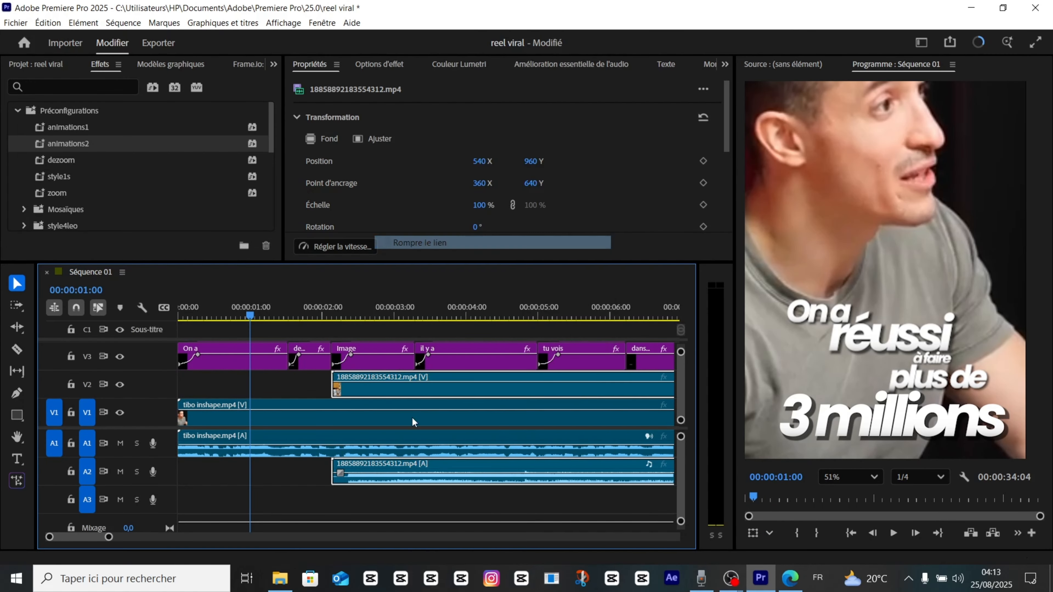
{"action": "left_click", "coordinate": [394, 471]}
{"action": "key", "text": "Delete"}
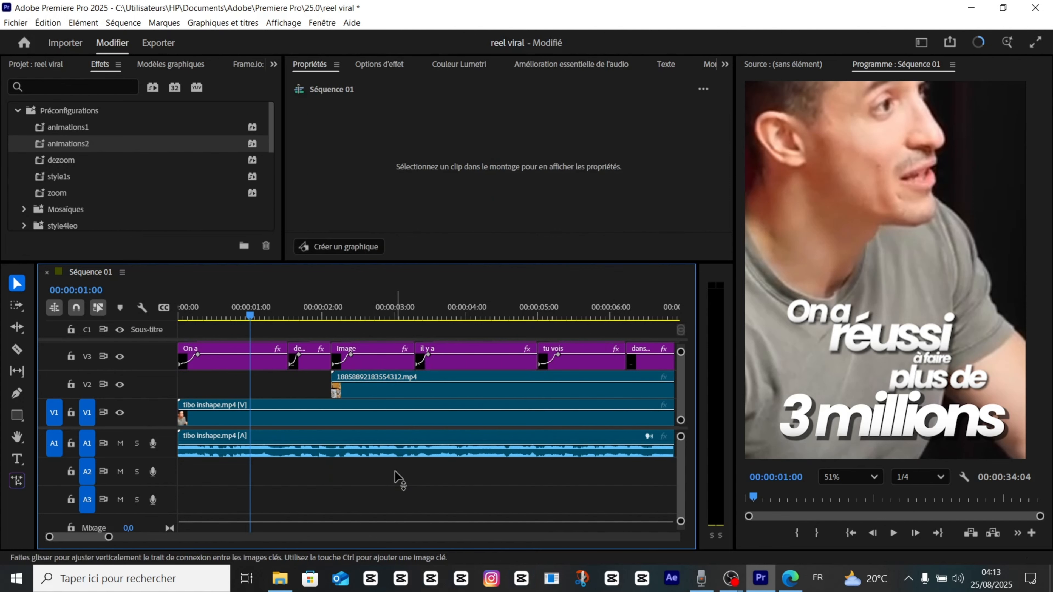
Move the money clip on V2 to start at 00:00:01:00 and scale it to 150%
{"action": "double_click", "coordinate": [375, 386]}
{"action": "left_click_drag", "start_coordinate": [362, 392], "coordinate": [280, 392]}
{"action": "left_click", "coordinate": [480, 205]}
{"action": "type", "text": "1"}
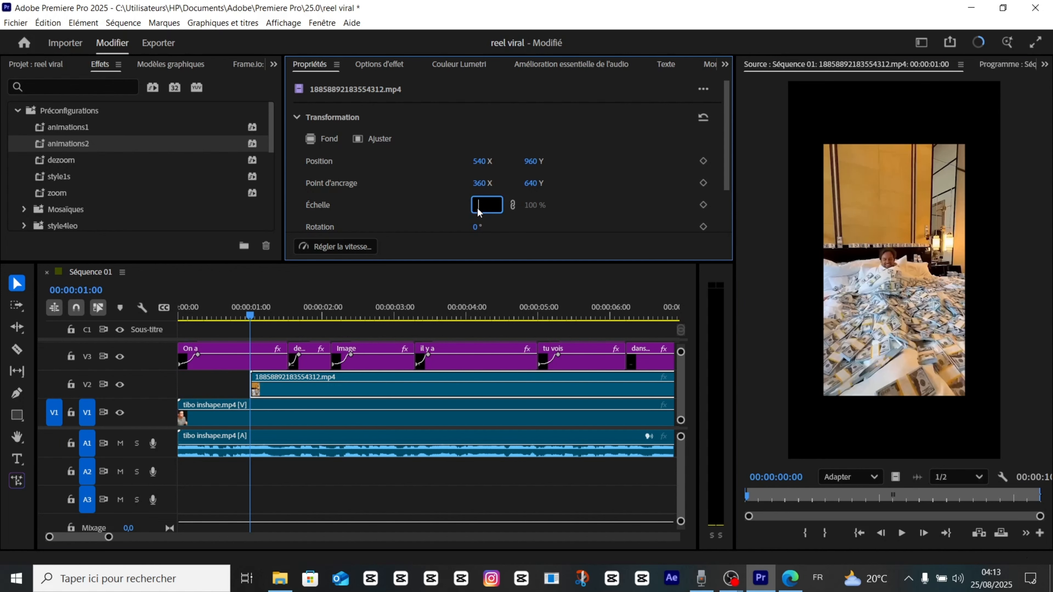
{"action": "type", "text": "50"}
{"action": "key", "text": "Return"}
Set the program preview zoom to Adapter, and trim the money clip to end at 00:00:01:20 by cutting it and deleting the remainder
{"action": "left_click", "coordinate": [871, 476]}
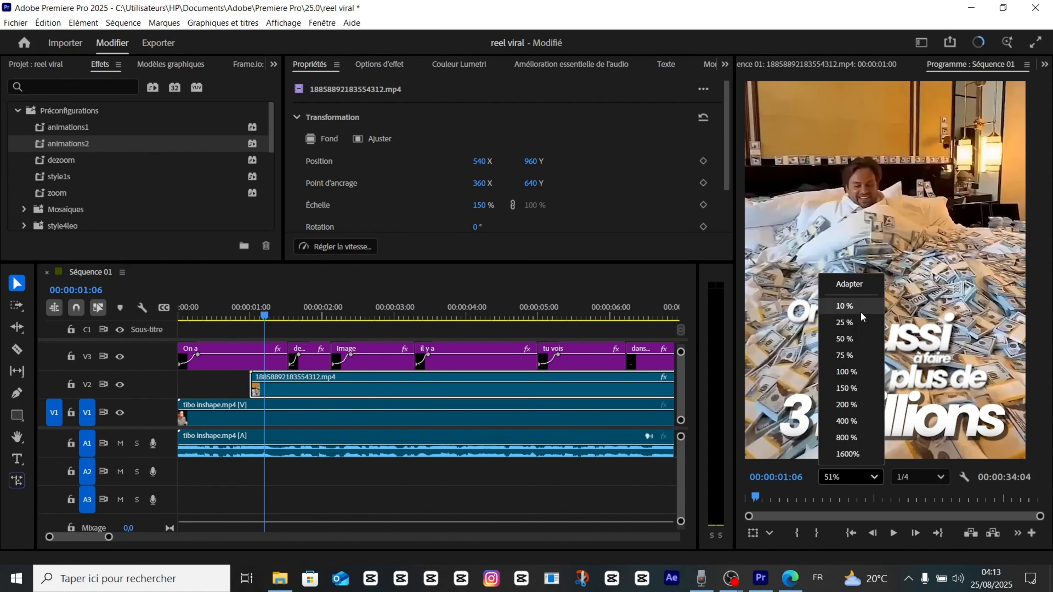
{"action": "left_click", "coordinate": [849, 285]}
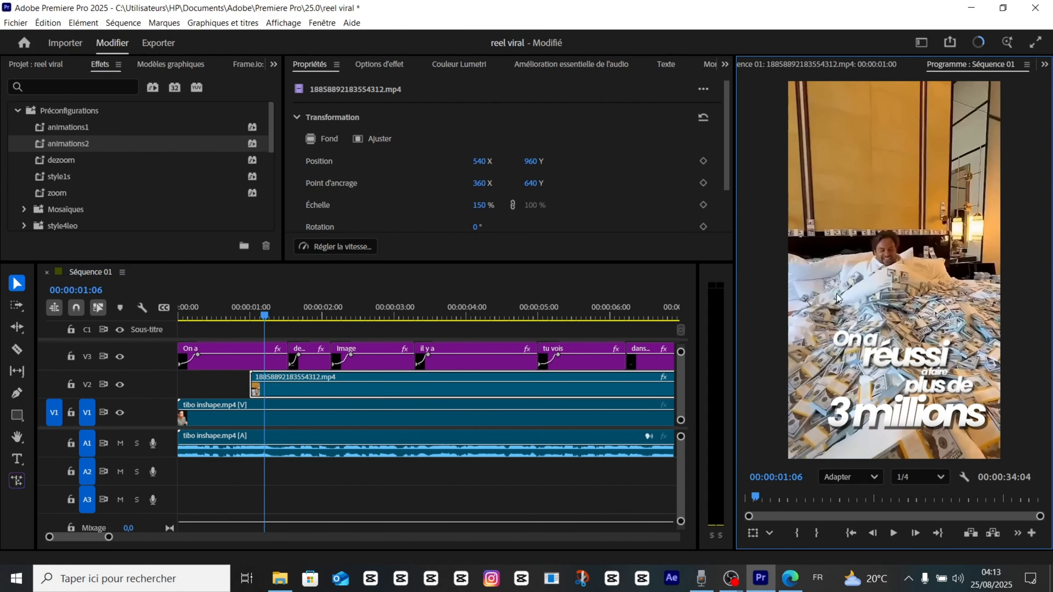
{"action": "left_click", "coordinate": [304, 382]}
{"action": "key", "text": "ctrl+k"}
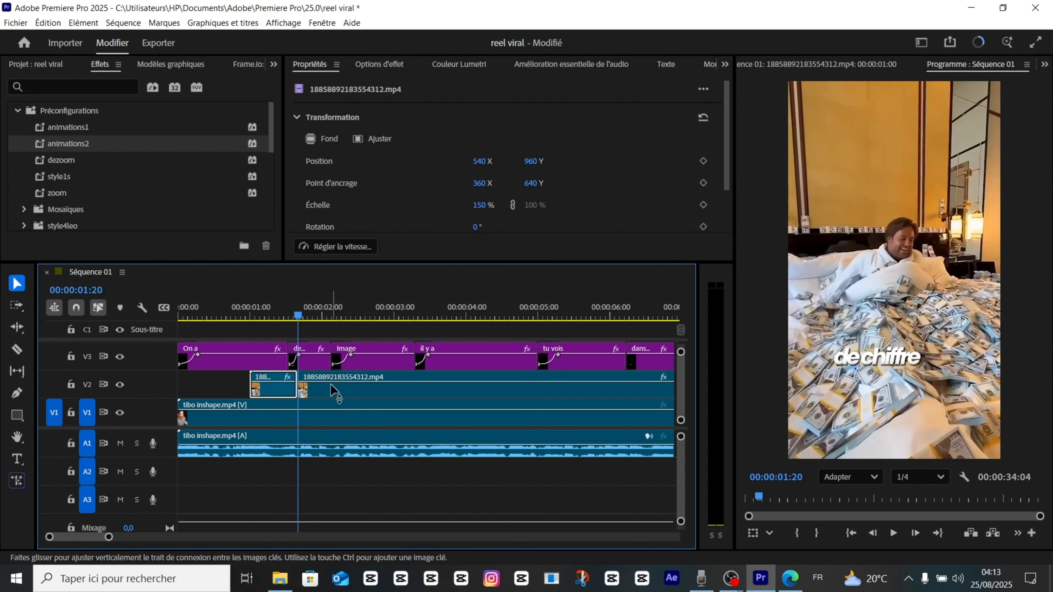
{"action": "key", "text": "Delete"}
Try the Différence blend mode on the "3 millions" caption over the money clip at 00:00:01:06
{"action": "left_click", "coordinate": [261, 357]}
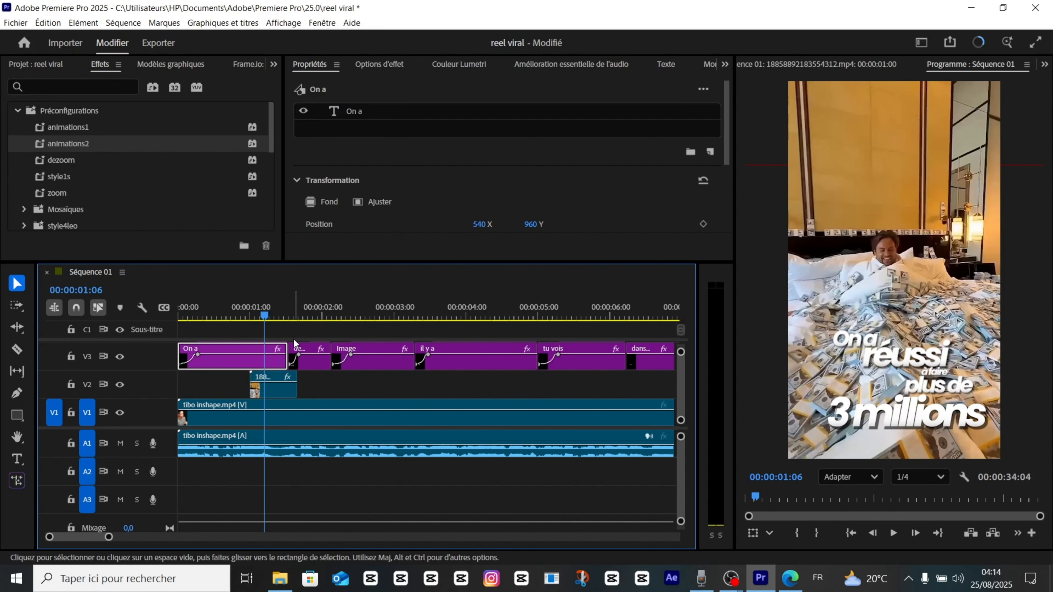
{"action": "scroll", "coordinate": [260, 356], "scroll_direction": "up", "scroll_amount": 2}
{"action": "scroll", "coordinate": [259, 360], "scroll_direction": "up", "scroll_amount": 3}
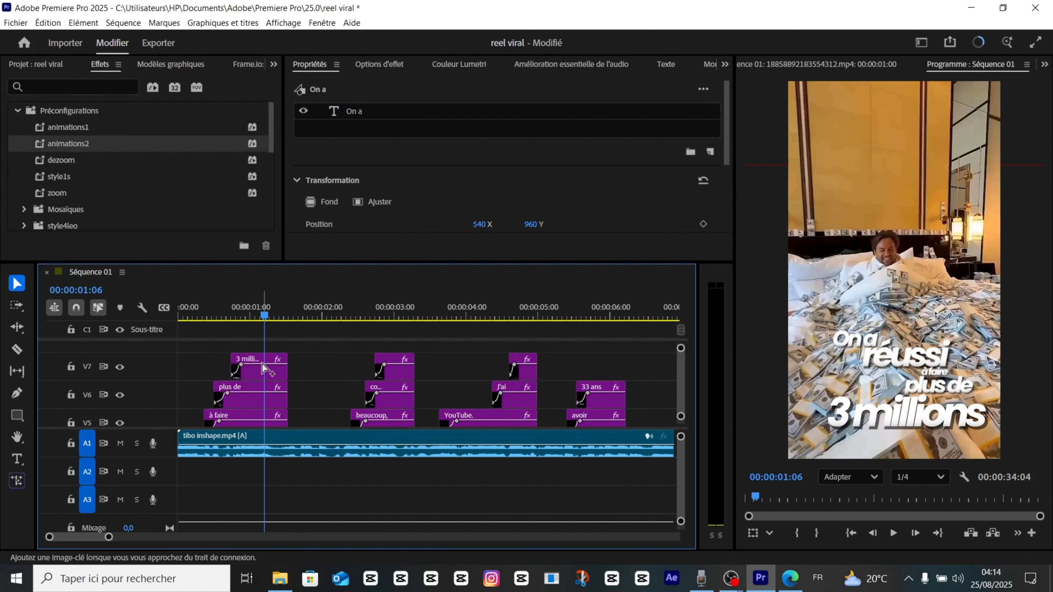
{"action": "left_click", "coordinate": [254, 360]}
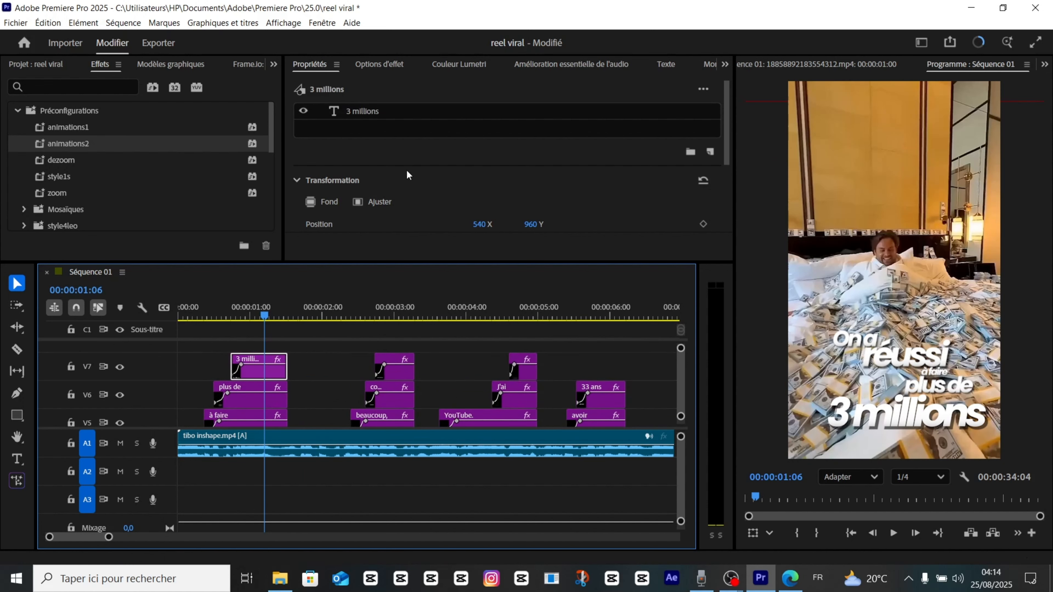
{"action": "left_click", "coordinate": [367, 64]}
{"action": "scroll", "coordinate": [345, 221], "scroll_direction": "down", "scroll_amount": 5}
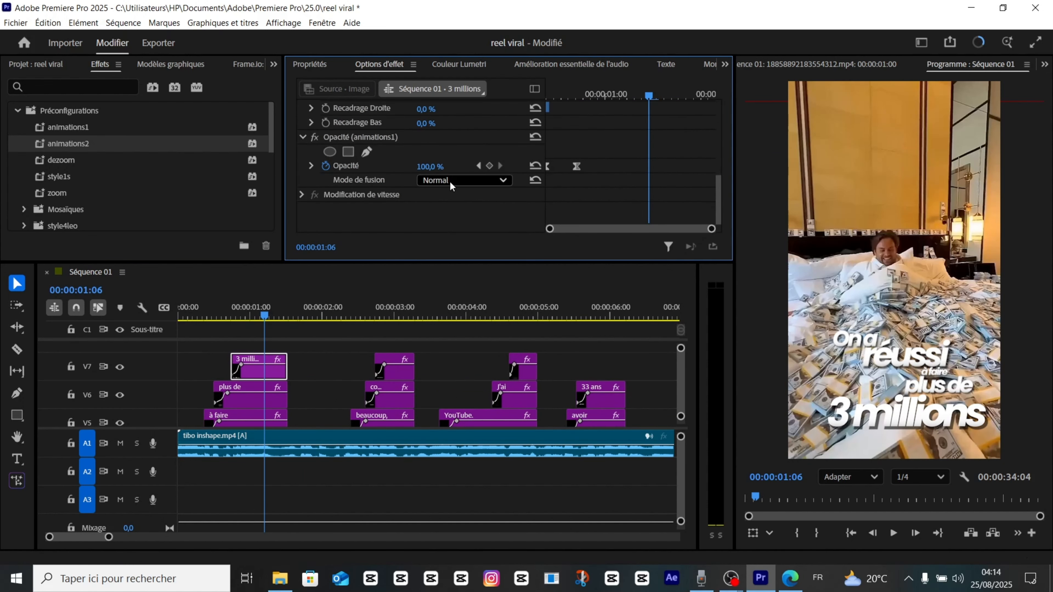
{"action": "left_click", "coordinate": [451, 181]}
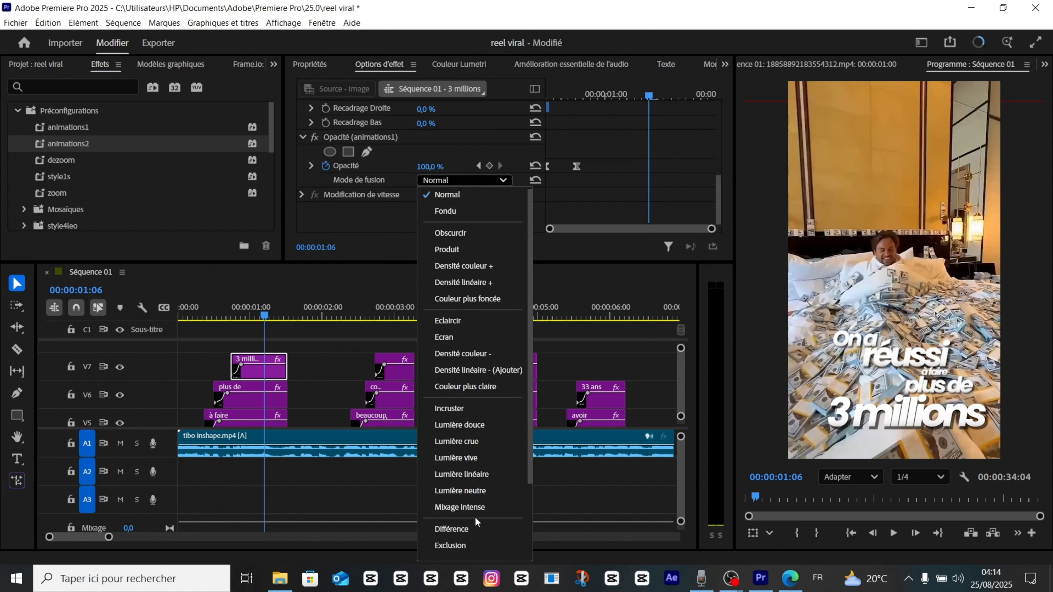
{"action": "left_click", "coordinate": [474, 526]}
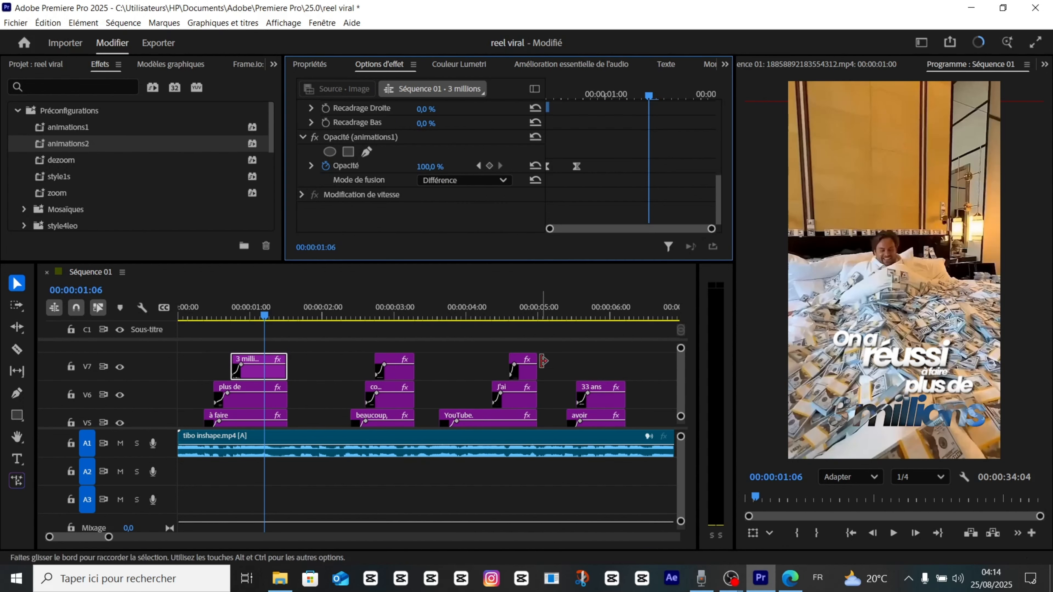
Try the Lumière douce blend mode on the "3 millions" caption, and replace it with another blend mode
{"action": "left_click", "coordinate": [450, 181]}
{"action": "left_click", "coordinate": [474, 322]}
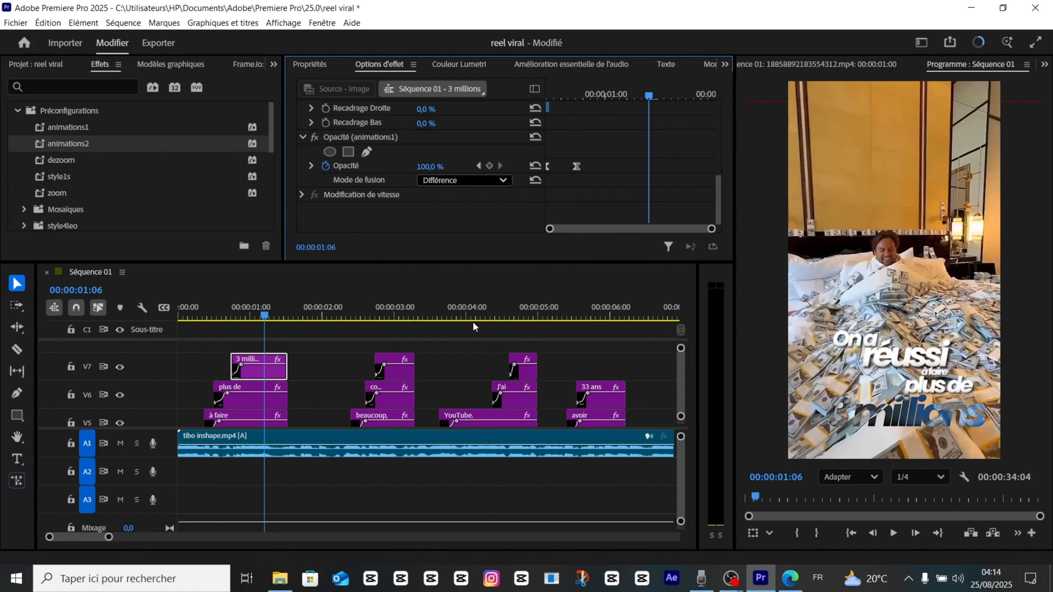
{"action": "left_click", "coordinate": [492, 181]}
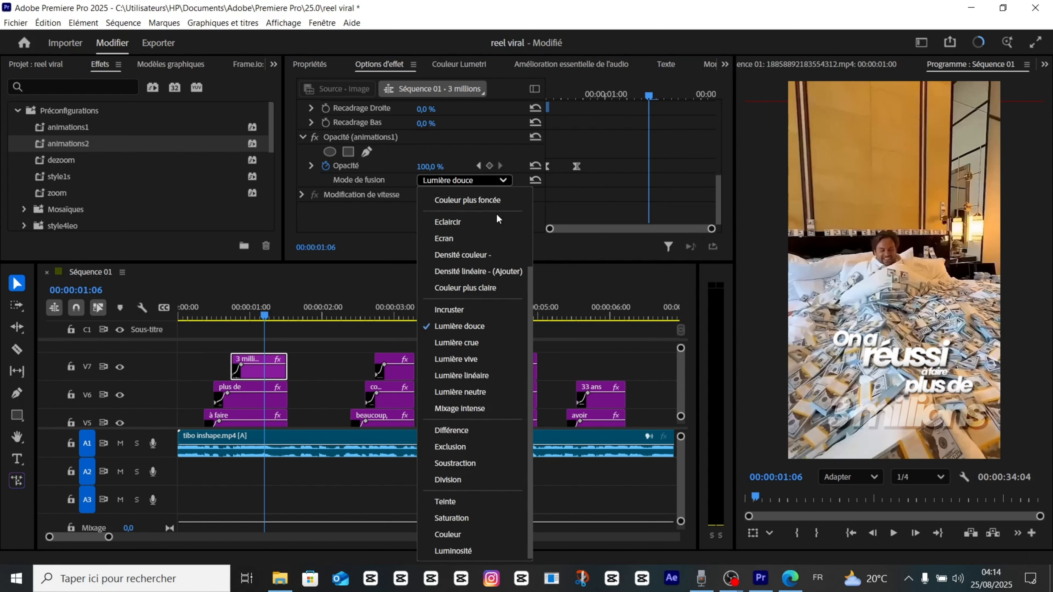
{"action": "left_click", "coordinate": [452, 193]}
Set the blend mode of the "de chiffre" caption to Différence and check it at 00:00:01:27
{"action": "left_click_drag", "start_coordinate": [270, 316], "coordinate": [320, 317]}
{"action": "scroll", "coordinate": [317, 394], "scroll_direction": "down", "scroll_amount": 2}
{"action": "left_click", "coordinate": [308, 419]}
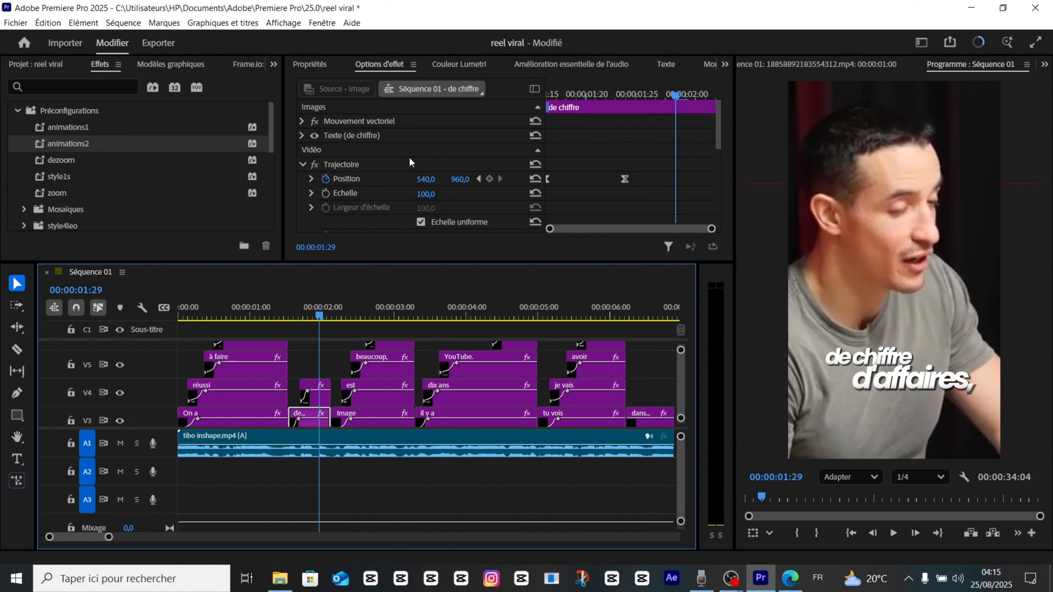
{"action": "scroll", "coordinate": [376, 178], "scroll_direction": "down", "scroll_amount": 3}
{"action": "scroll", "coordinate": [377, 178], "scroll_direction": "down", "scroll_amount": 3}
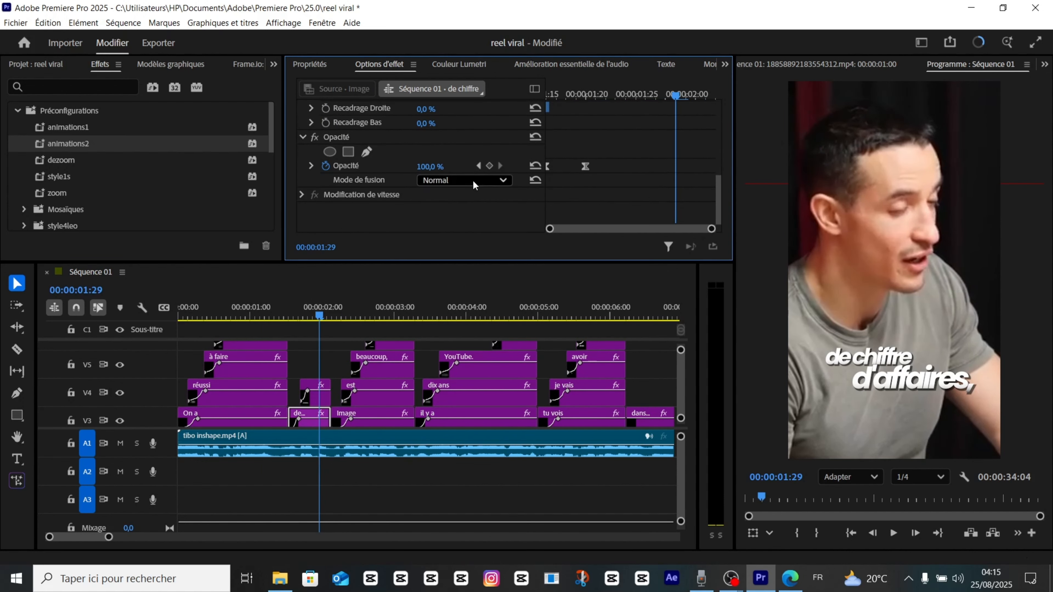
{"action": "left_click", "coordinate": [464, 180]}
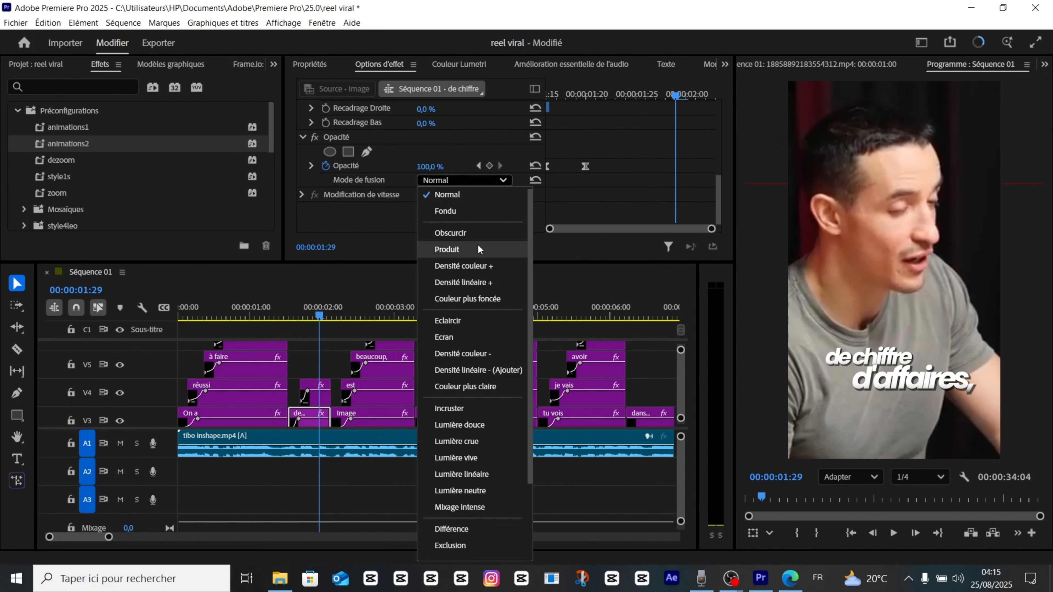
{"action": "left_click", "coordinate": [467, 528]}
{"action": "mouse_move", "coordinate": [328, 320]}
{"action": "left_mouse_down"}
{"action": "mouse_move", "coordinate": [290, 338]}
{"action": "mouse_move", "coordinate": [343, 344]}
{"action": "mouse_move", "coordinate": [315, 334]}
{"action": "left_mouse_up"}
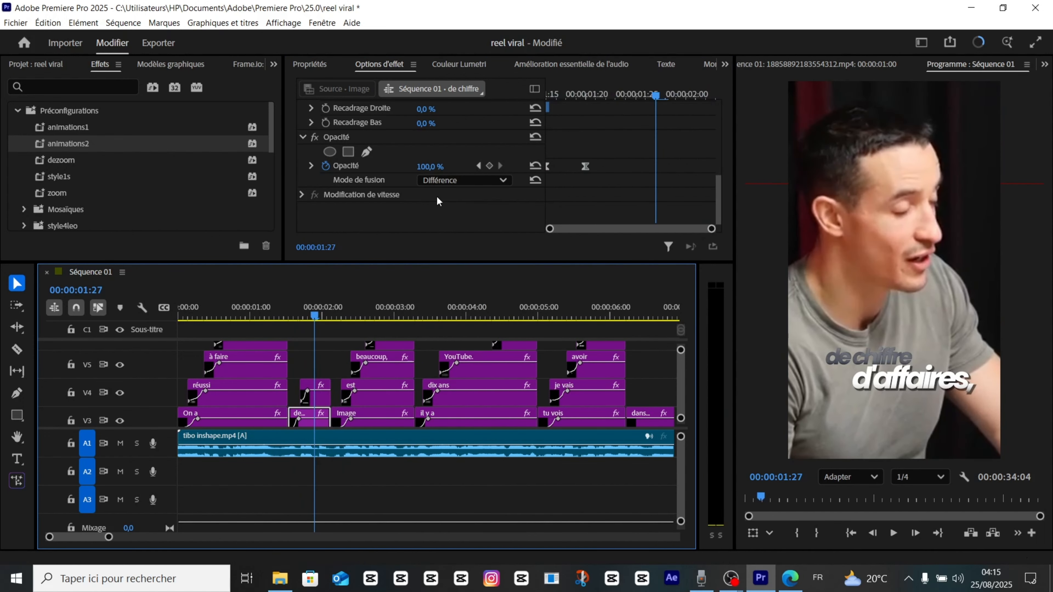
Try the Exclusion, Saturation and Soustraction blend modes on the "de chiffre" caption, previewing the last one at 00:00:02:02
{"action": "left_click", "coordinate": [463, 183]}
{"action": "left_click", "coordinate": [470, 447]}
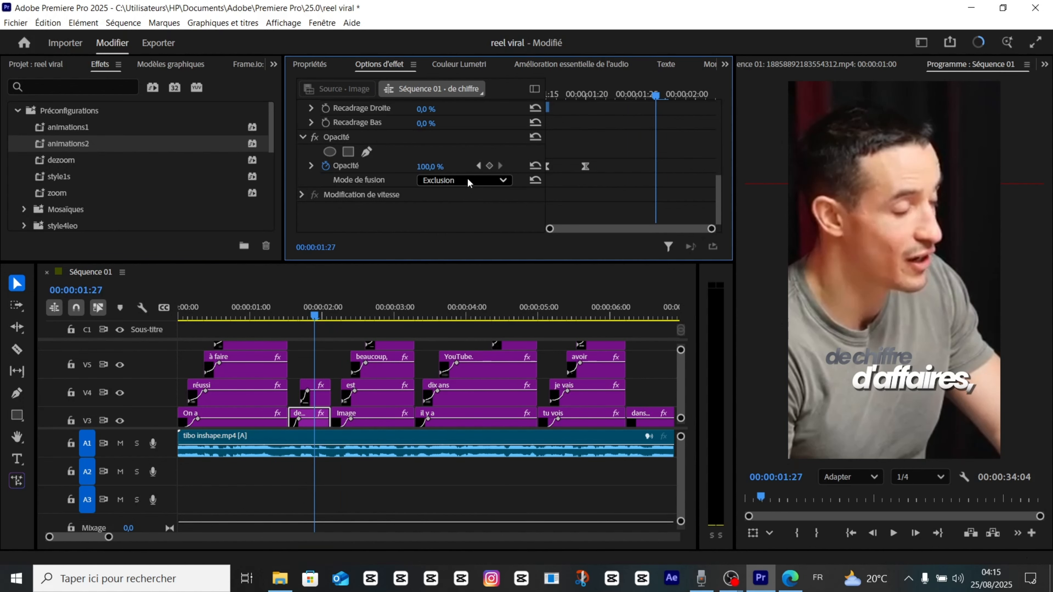
{"action": "left_click", "coordinate": [469, 181]}
{"action": "left_click", "coordinate": [473, 520]}
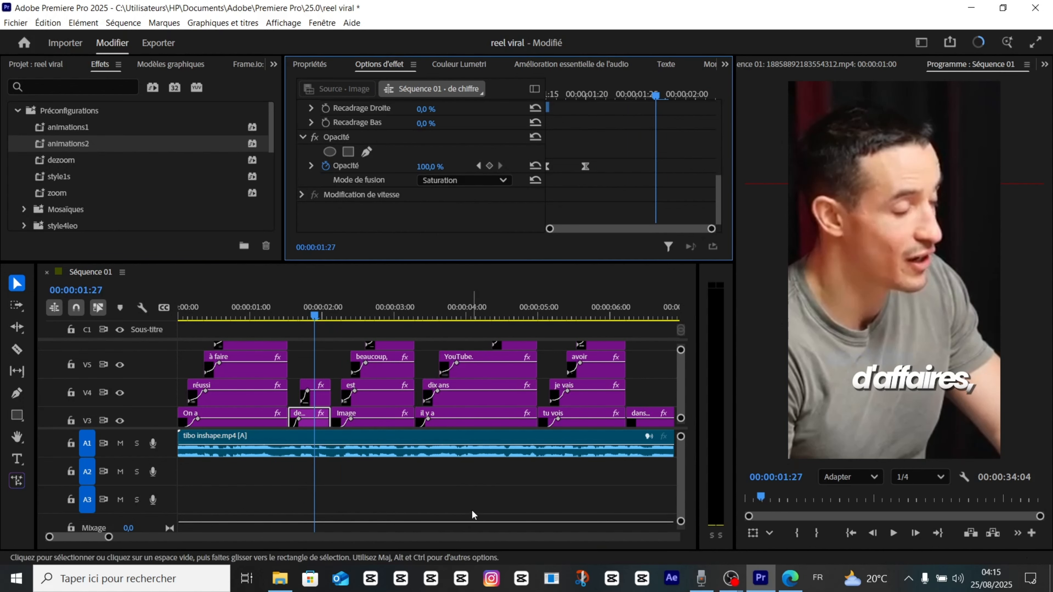
{"action": "left_click", "coordinate": [461, 181]}
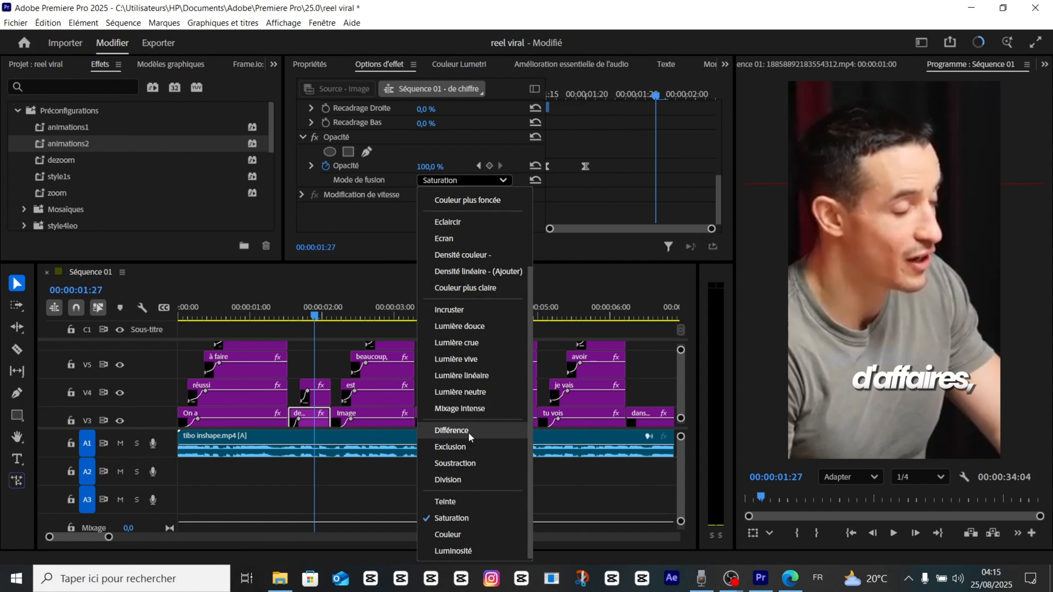
{"action": "left_click", "coordinate": [469, 461]}
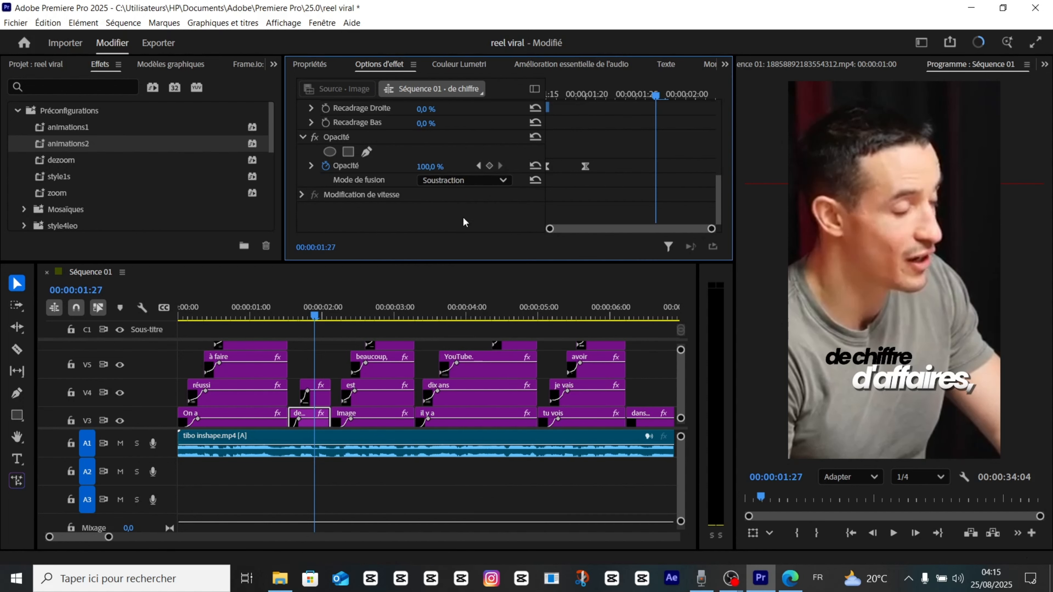
{"action": "left_click", "coordinate": [296, 319]}
{"action": "left_click_drag", "start_coordinate": [297, 323], "coordinate": [327, 319]}
Try the Luminosité blend mode on the "de chiffre" caption, and replace it with Couleur
{"action": "left_click", "coordinate": [469, 181]}
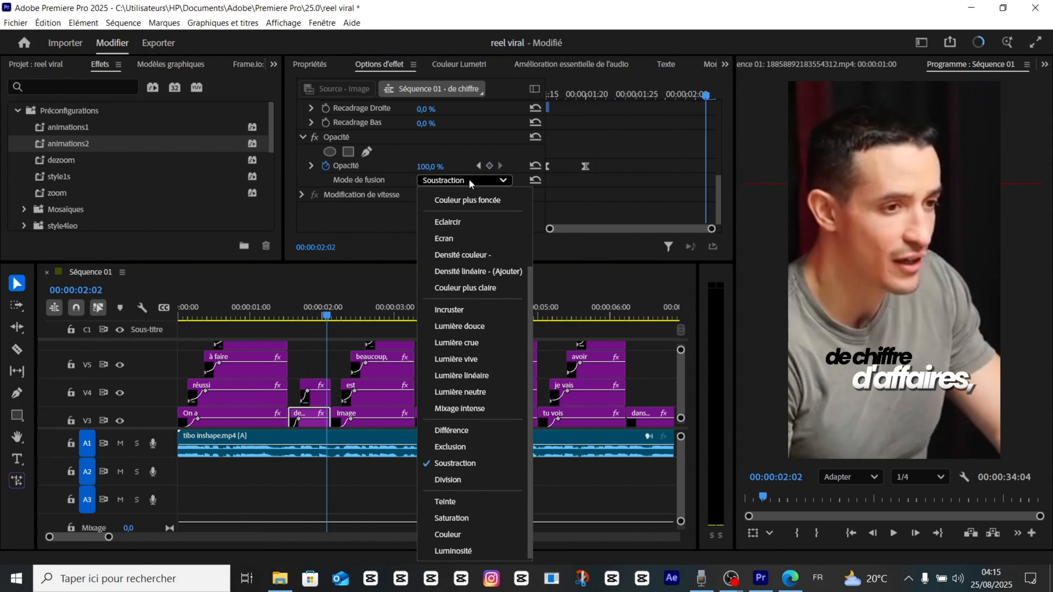
{"action": "left_click", "coordinate": [454, 549]}
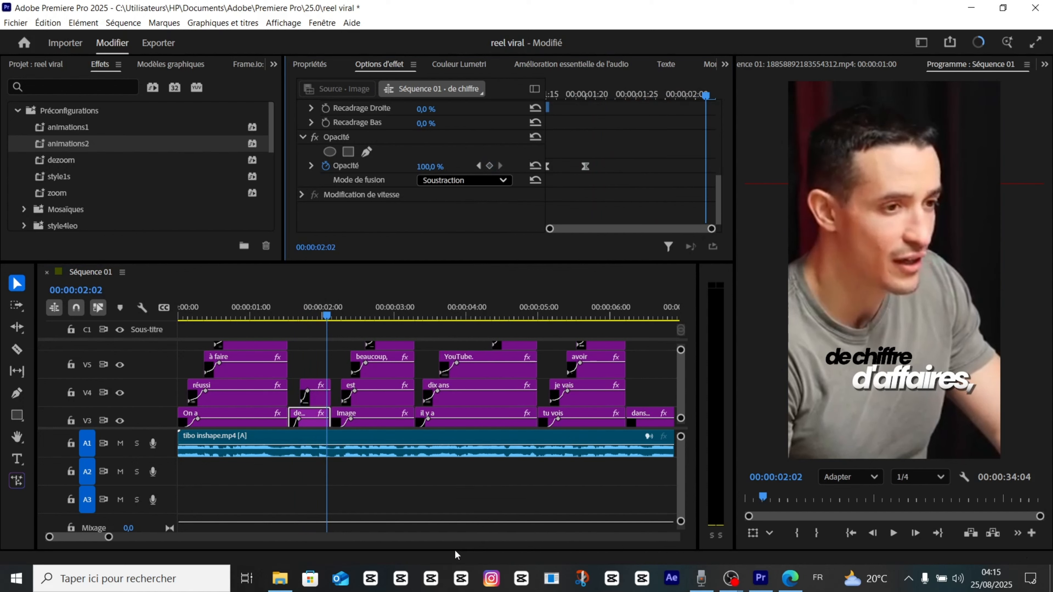
{"action": "left_click", "coordinate": [478, 182]}
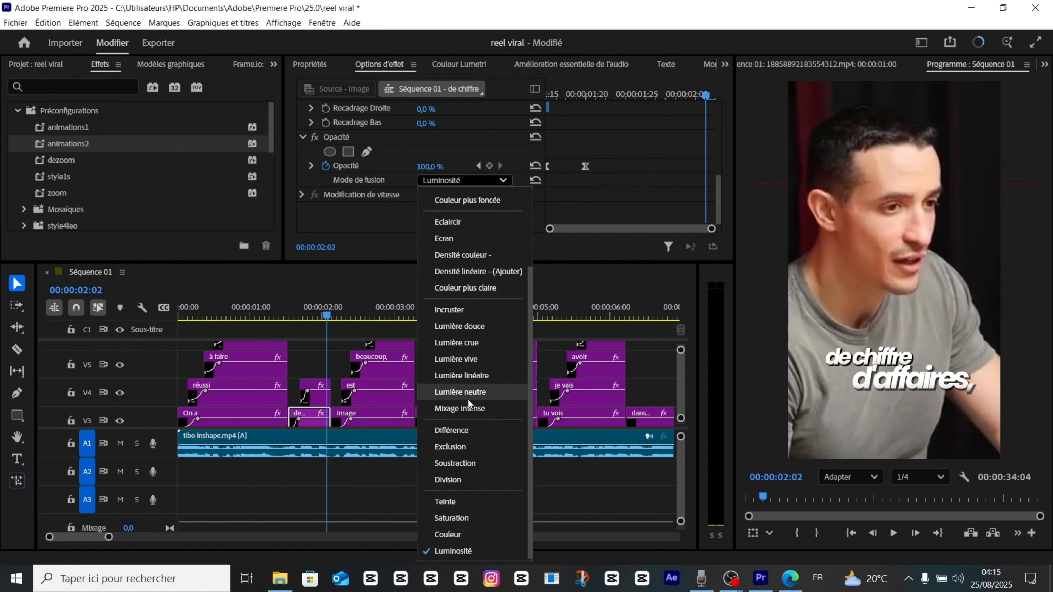
{"action": "left_click", "coordinate": [458, 535]}
Play the sequence from the start to review the animated captions up to about 00:00:06:05
{"action": "left_click_drag", "start_coordinate": [299, 317], "coordinate": [1, 381]}
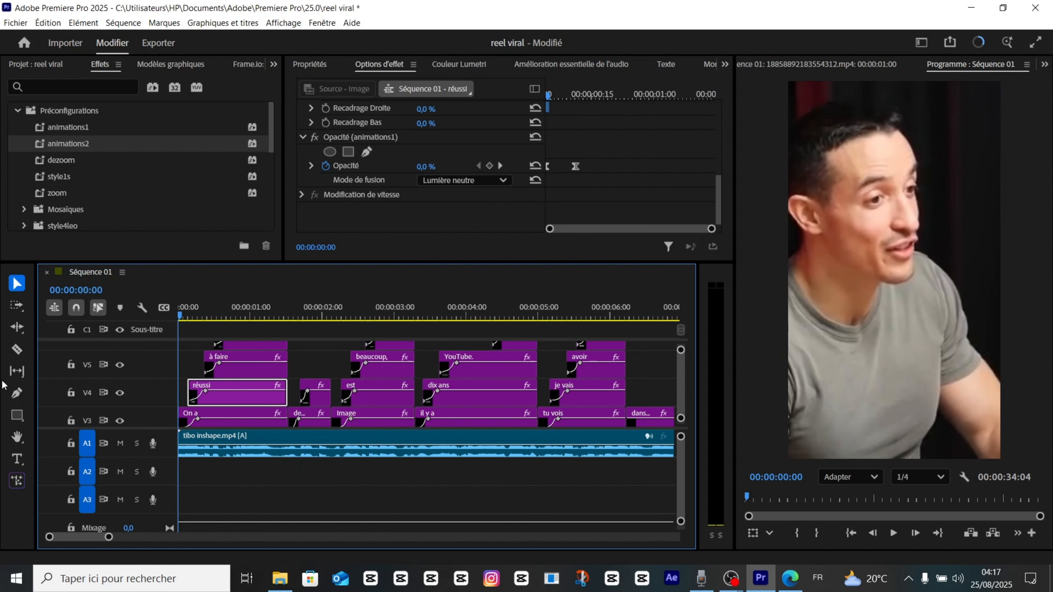
{"action": "key", "text": "space"}
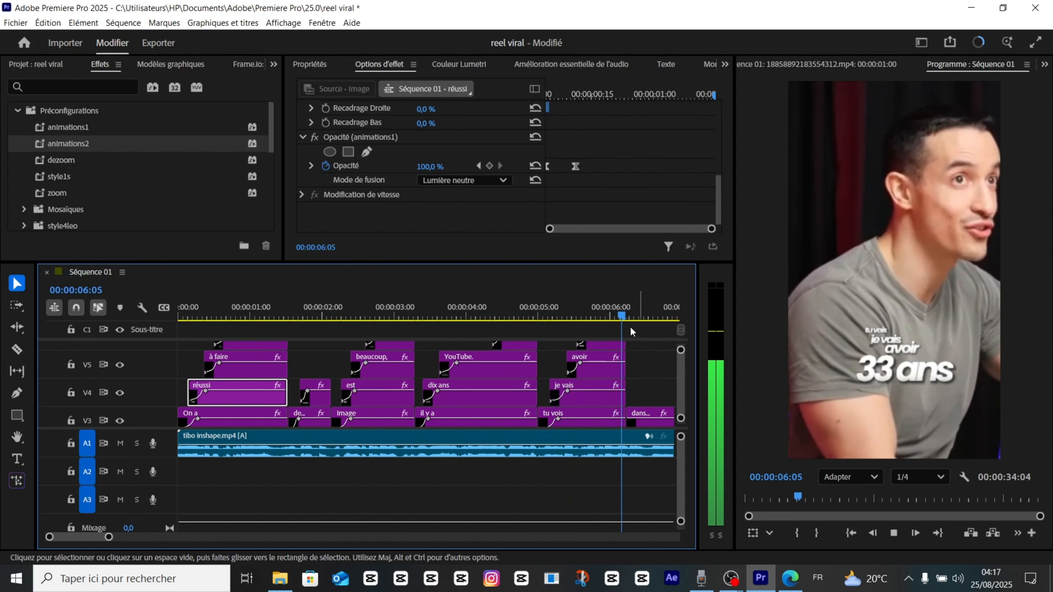
{"action": "scroll", "coordinate": [630, 326], "scroll_direction": "down", "scroll_amount": 2}
{"action": "left_click_drag", "start_coordinate": [625, 316], "coordinate": [430, 334]}
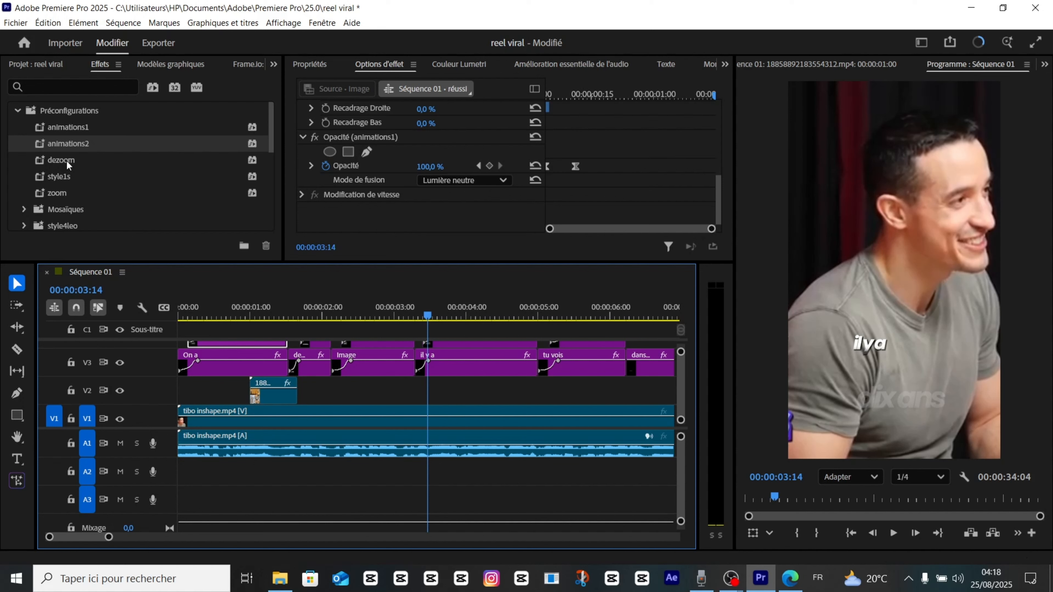
Add two empty video tracks between the money clip on V2 and the caption tracks above it
{"action": "left_click_drag", "start_coordinate": [427, 315], "coordinate": [108, 349]}
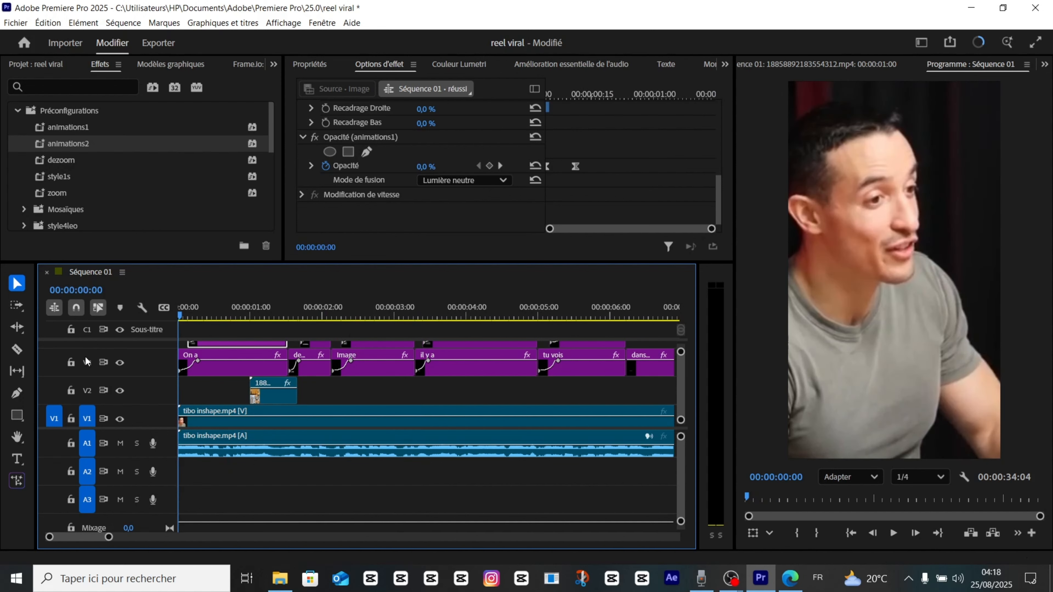
{"action": "right_click", "coordinate": [195, 387]}
{"action": "right_click", "coordinate": [141, 389]}
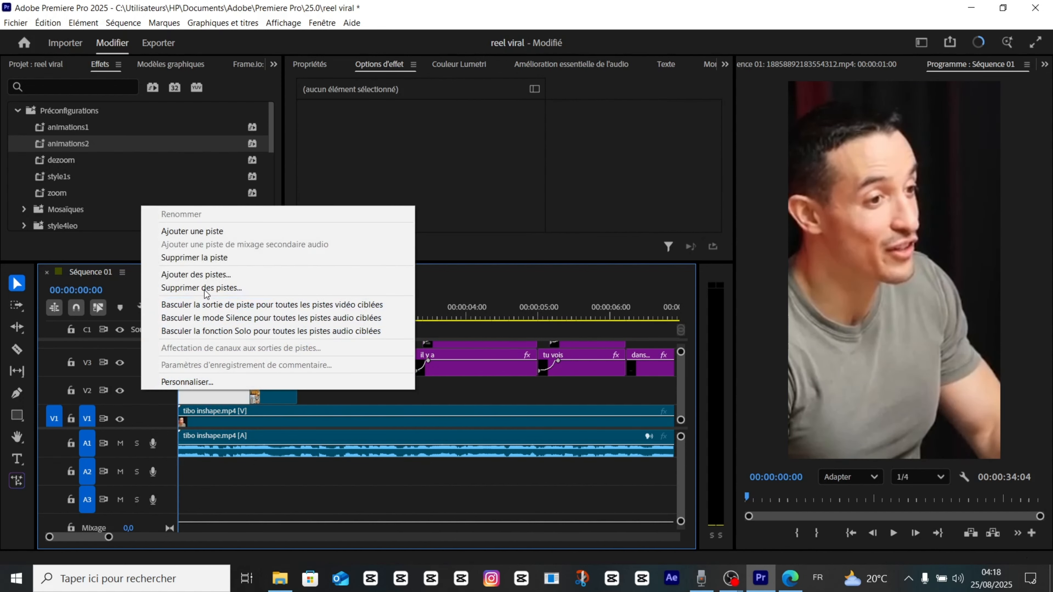
{"action": "left_click", "coordinate": [214, 231]}
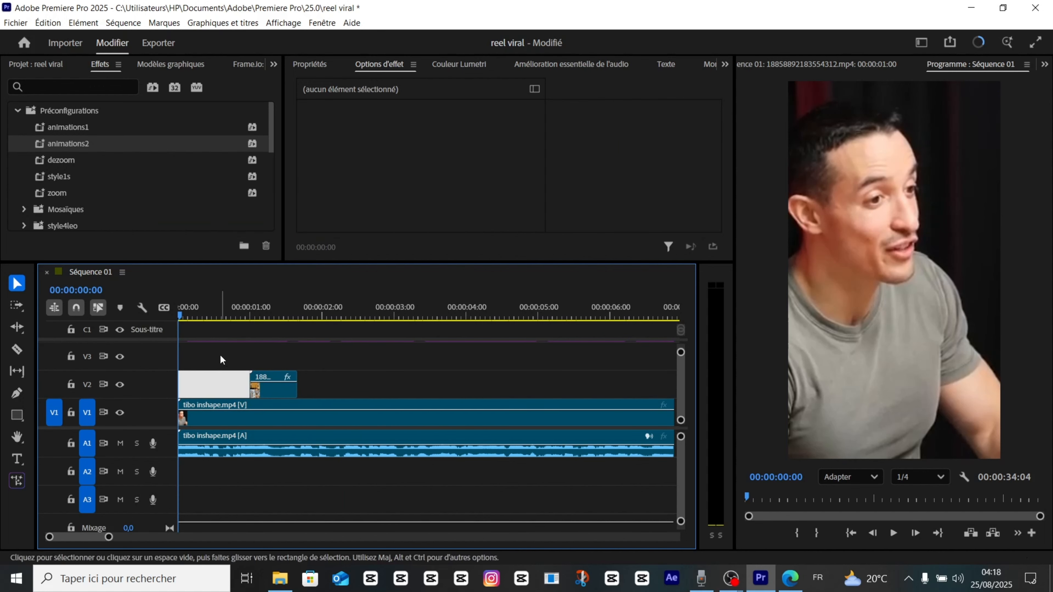
{"action": "left_click", "coordinate": [219, 354]}
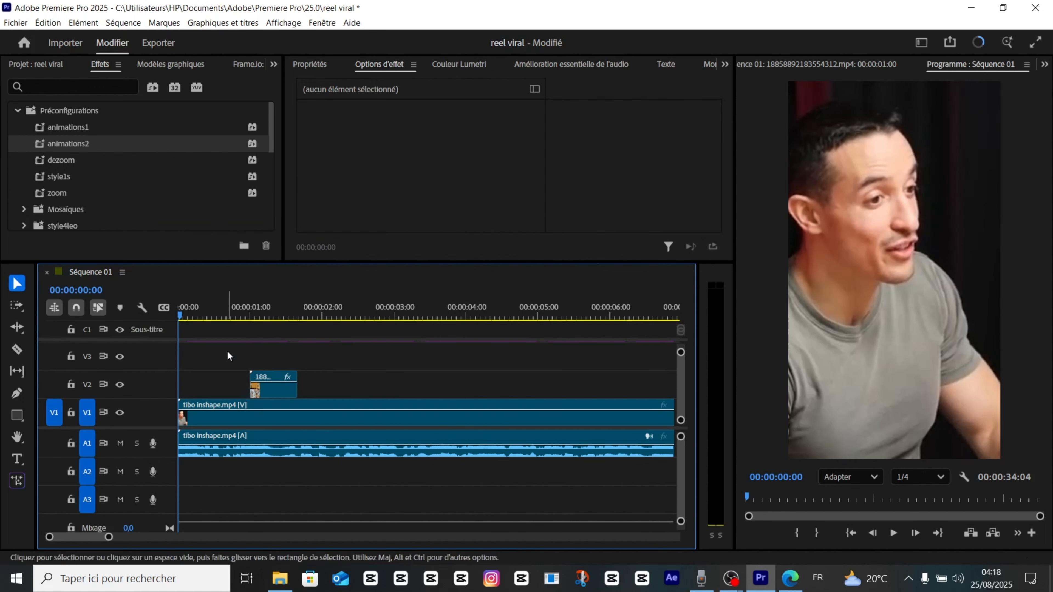
{"action": "right_click", "coordinate": [146, 355]}
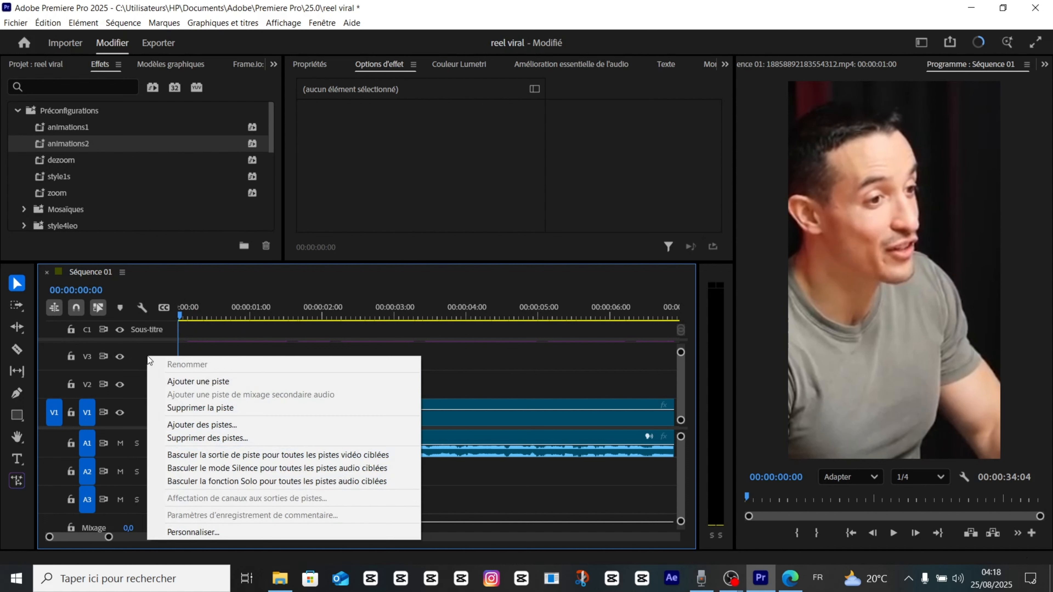
{"action": "left_click", "coordinate": [221, 382]}
{"action": "scroll", "coordinate": [237, 372], "scroll_direction": "up", "scroll_amount": 3}
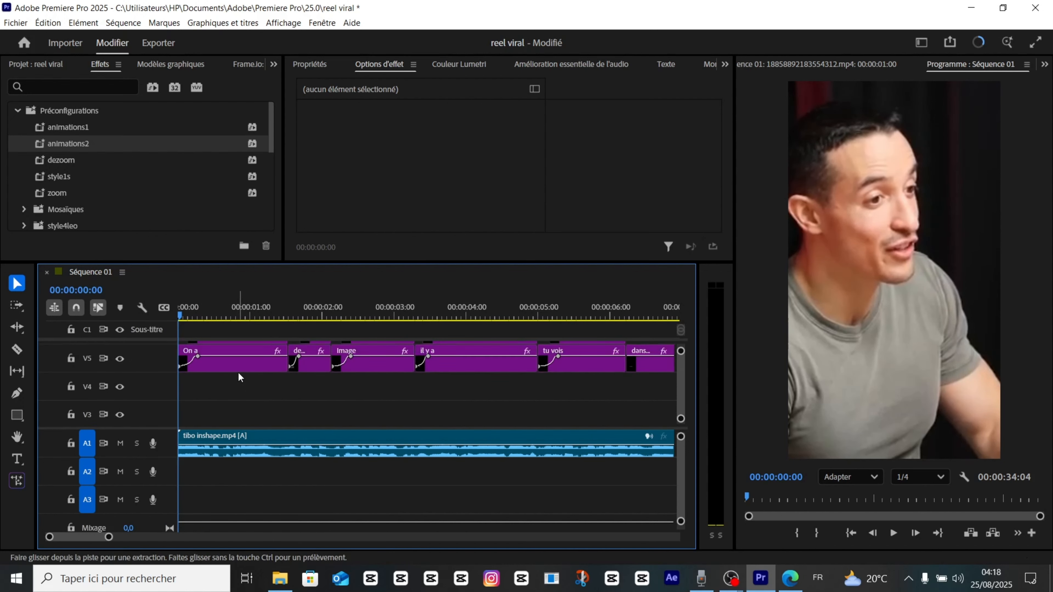
{"action": "scroll", "coordinate": [238, 373], "scroll_direction": "down", "scroll_amount": 3}
{"action": "scroll", "coordinate": [238, 373], "scroll_direction": "up", "scroll_amount": 1}
Create an adjustment layer of 1080 x 1920 at 30 fps with square pixels in the project
{"action": "left_click", "coordinate": [41, 64]}
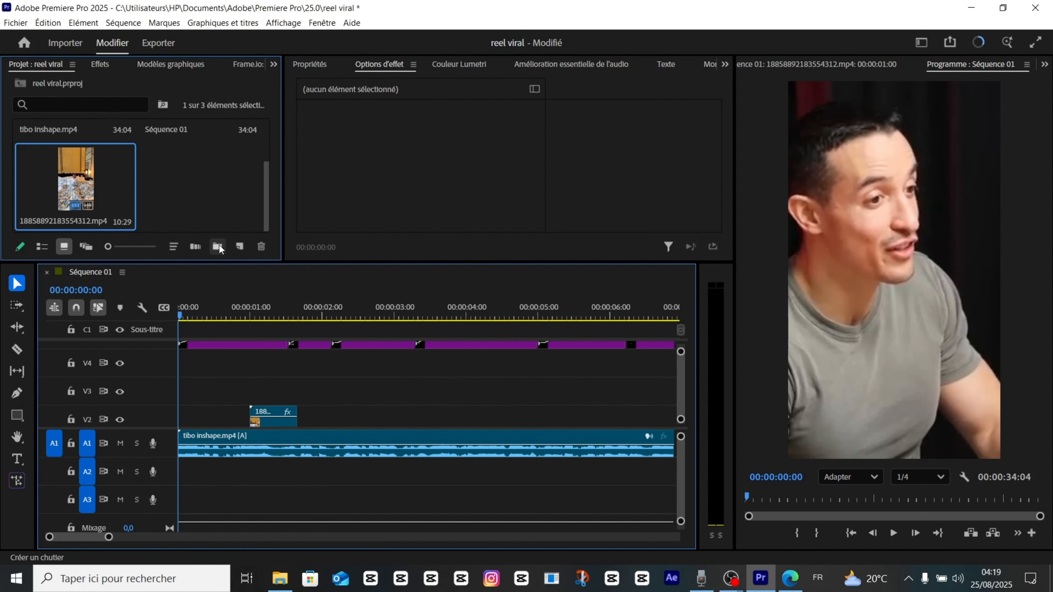
{"action": "left_click", "coordinate": [241, 247]}
{"action": "left_click", "coordinate": [282, 318]}
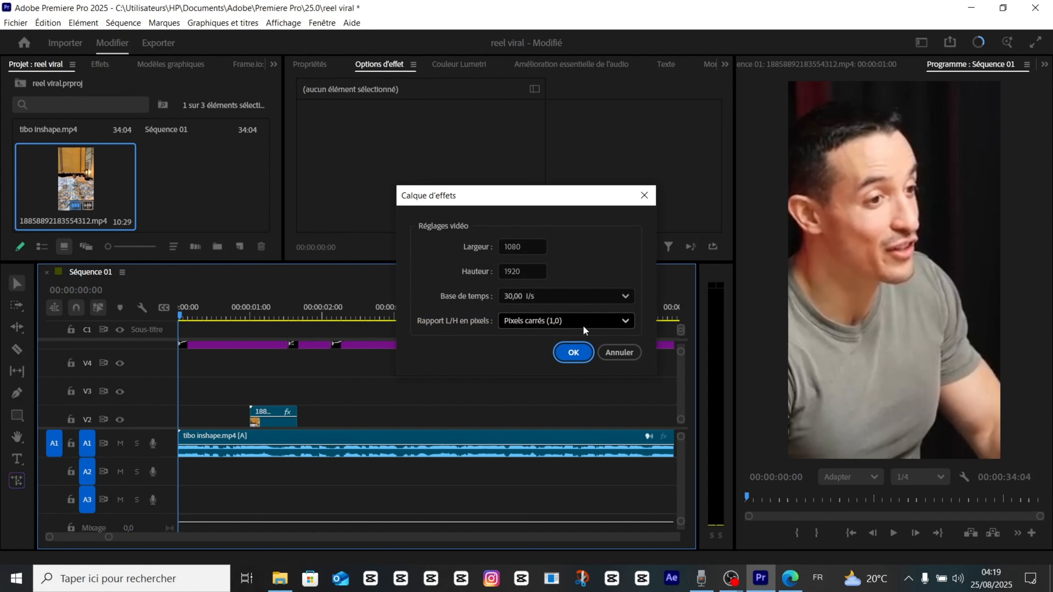
{"action": "left_click", "coordinate": [573, 352]}
Place the adjustment layer at the start of V4, and split it at 00:00:00:24, moving the remainder to about 00:00:01:20
{"action": "left_click_drag", "start_coordinate": [200, 182], "coordinate": [194, 380]}
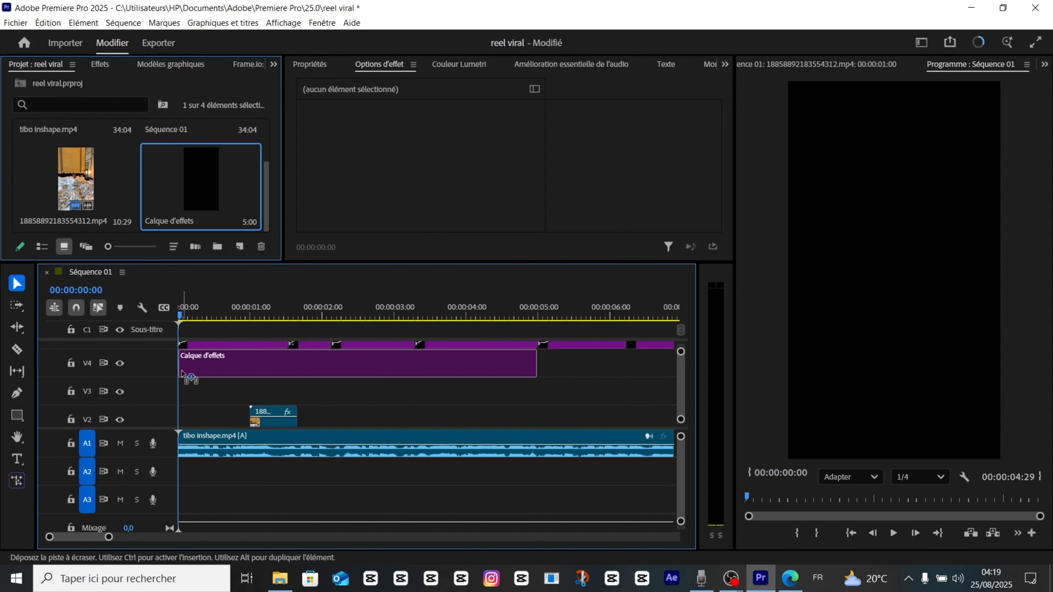
{"action": "key", "text": "ctrl+k"}
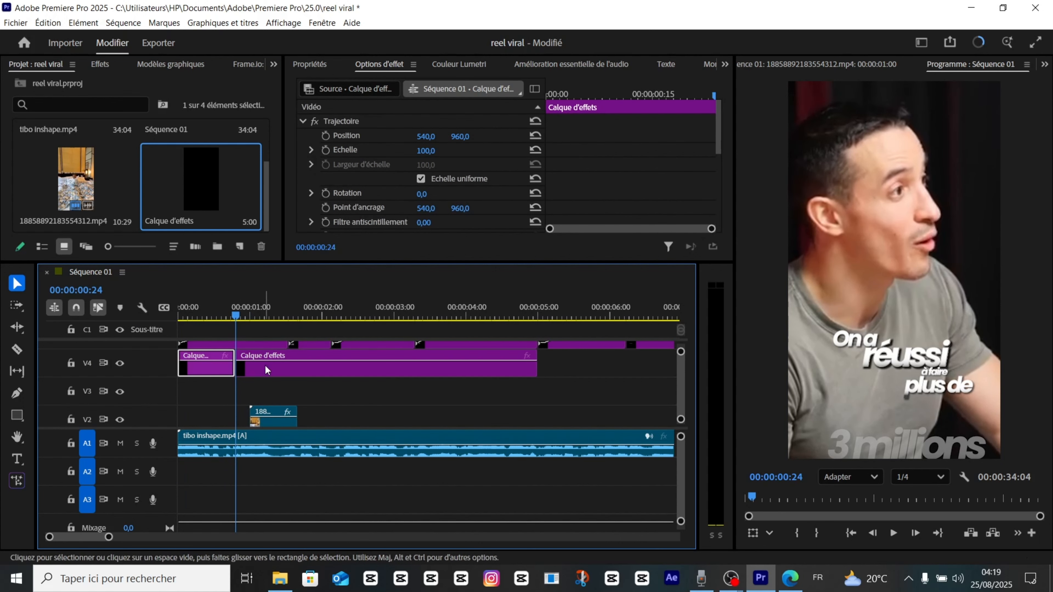
{"action": "left_click_drag", "start_coordinate": [266, 353], "coordinate": [356, 369]}
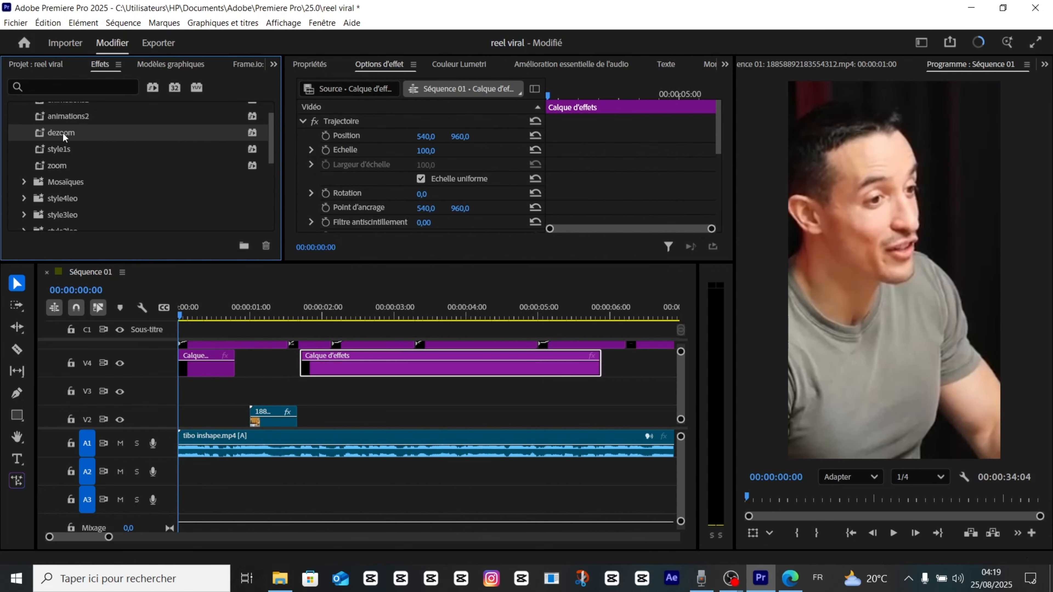
Apply the dezoom preset to the first adjustment layer piece on V4, and check its scale animation in playback
{"action": "left_click_drag", "start_coordinate": [63, 134], "coordinate": [206, 364]}
{"action": "scroll", "coordinate": [600, 172], "scroll_direction": "down", "scroll_amount": 3}
{"action": "scroll", "coordinate": [603, 173], "scroll_direction": "down", "scroll_amount": 10}
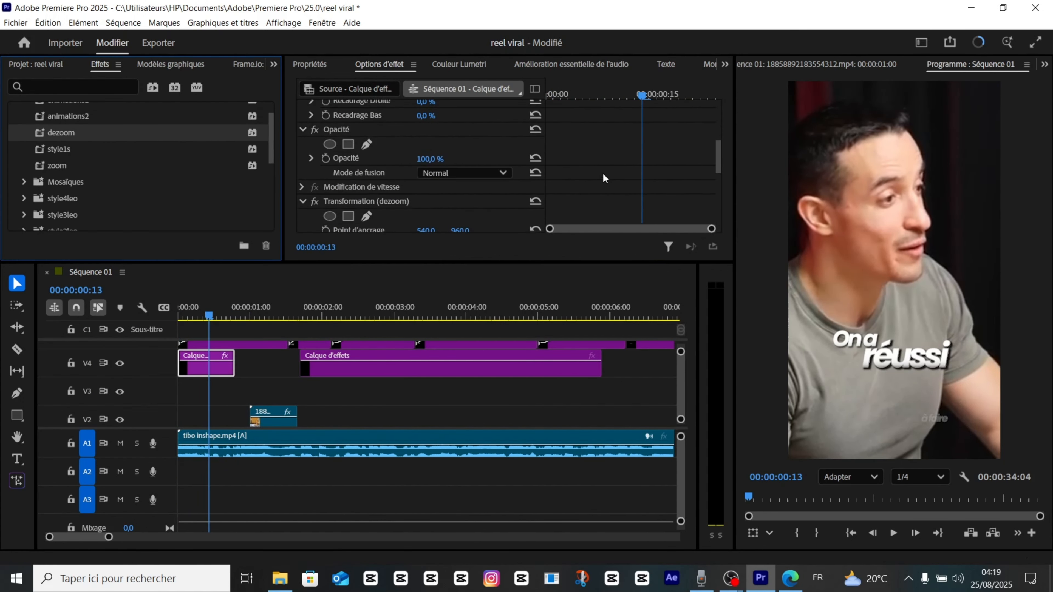
{"action": "left_click", "coordinate": [646, 99]}
{"action": "left_click_drag", "start_coordinate": [647, 100], "coordinate": [660, 151]}
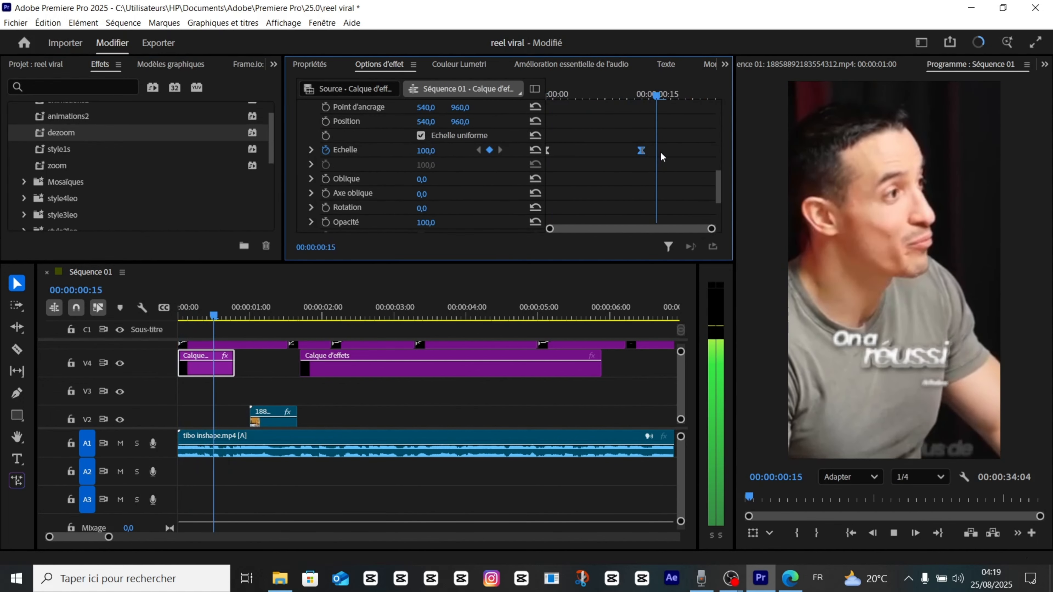
{"action": "left_click_drag", "start_coordinate": [218, 317], "coordinate": [194, 317]}
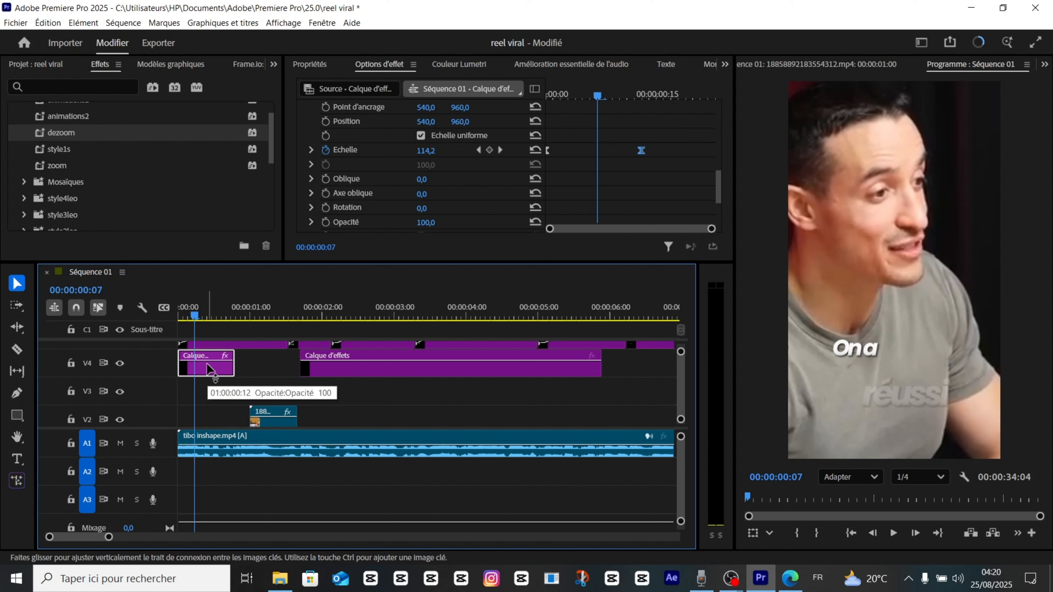
{"action": "key", "text": "space"}
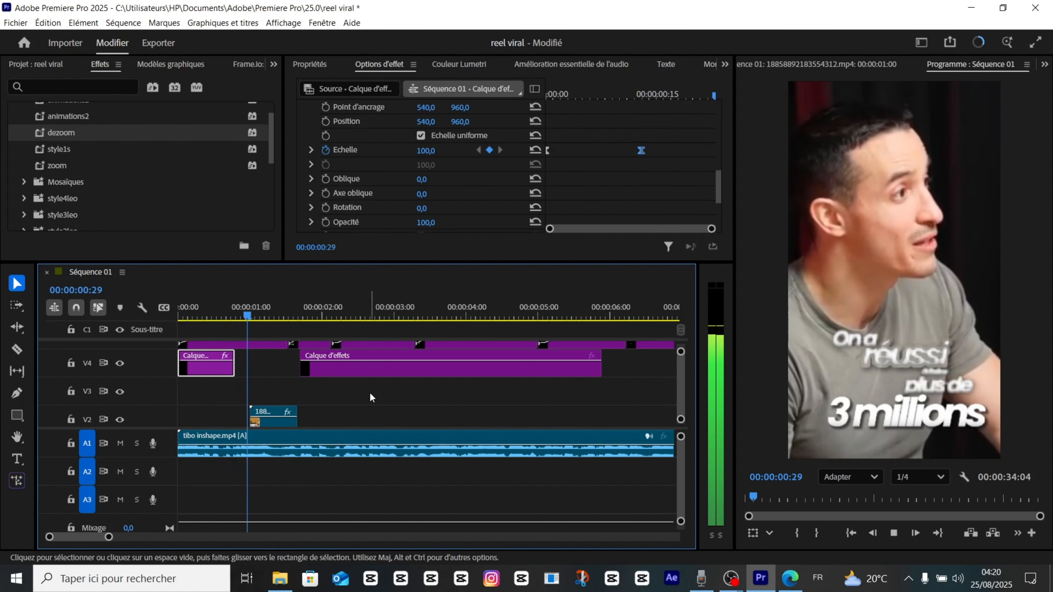
{"action": "key", "text": "space"}
Split the second adjustment layer piece on V4 at 00:00:02:11 and move the remainder to about 00:00:03:12
{"action": "left_click_drag", "start_coordinate": [355, 333], "coordinate": [455, 352]}
{"action": "left_click", "coordinate": [355, 364]}
{"action": "key", "text": "ctrl+k"}
{"action": "left_click", "coordinate": [329, 358]}
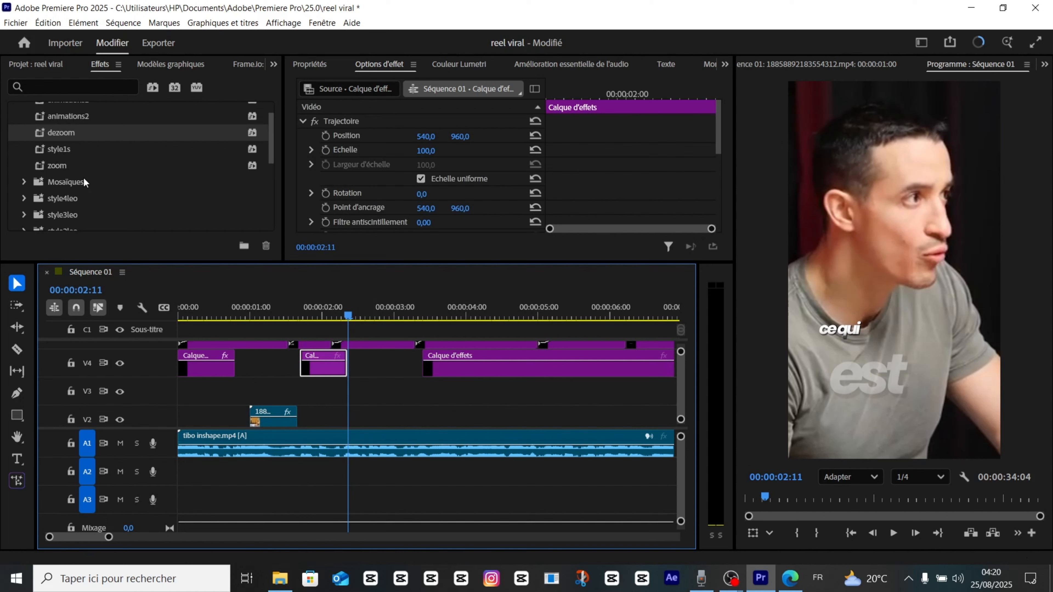
Apply the zoom preset to the V4 adjustment layer piece starting at about 00:00:01:20, and play it back
{"action": "left_click_drag", "start_coordinate": [62, 166], "coordinate": [316, 366]}
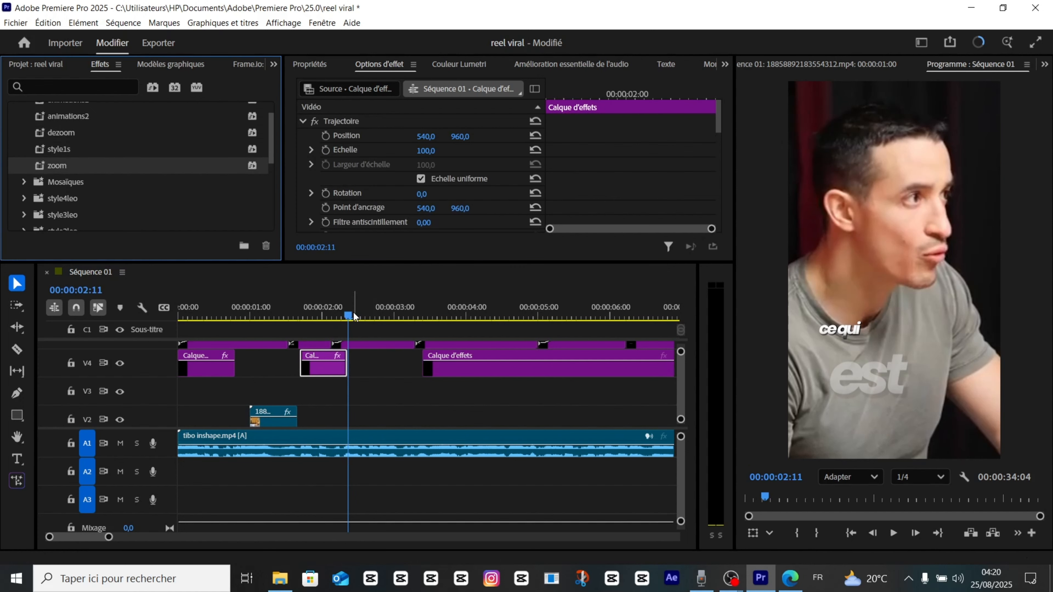
{"action": "key", "text": "Left"}
{"action": "key", "text": "Left"}
{"action": "key", "text": "Left"}
{"action": "key", "text": "Left"}
{"action": "left_click_drag", "start_coordinate": [339, 314], "coordinate": [203, 334]}
{"action": "key", "text": "space"}
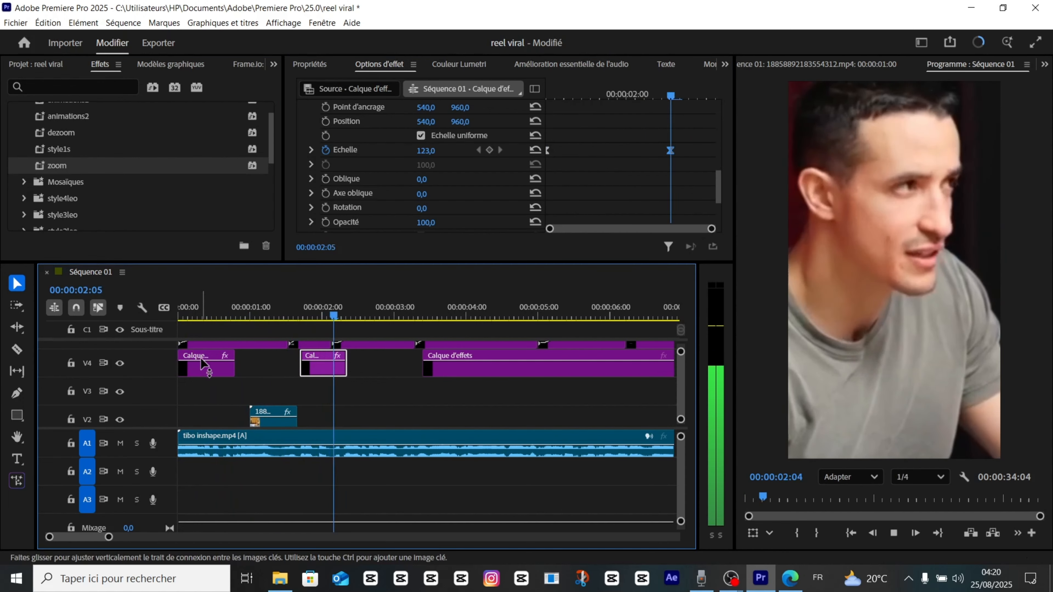
{"action": "key", "text": "space"}
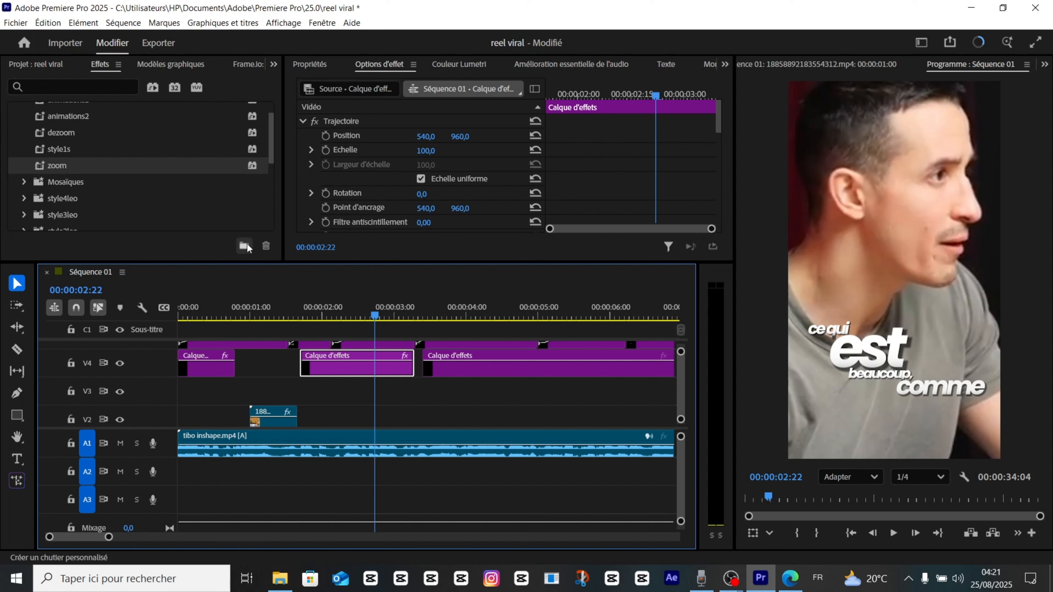
Place the adjustment layer at the start of V3, and review the Lumetri Color sections available for it
{"action": "left_click", "coordinate": [9, 65]}
{"action": "left_click_drag", "start_coordinate": [186, 195], "coordinate": [203, 403]}
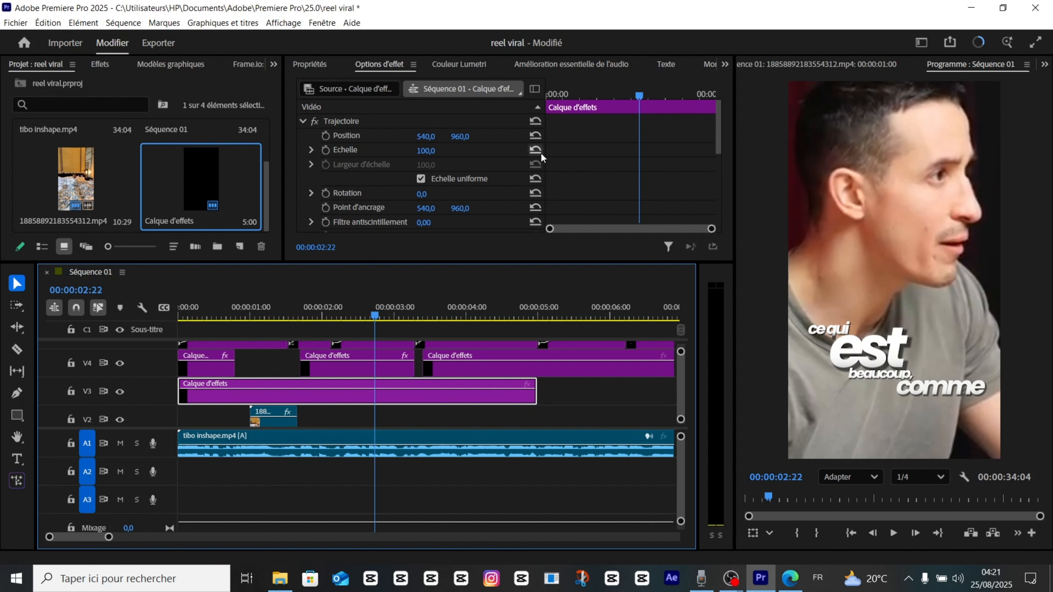
{"action": "left_click", "coordinate": [462, 66]}
{"action": "scroll", "coordinate": [604, 171], "scroll_direction": "down", "scroll_amount": 3}
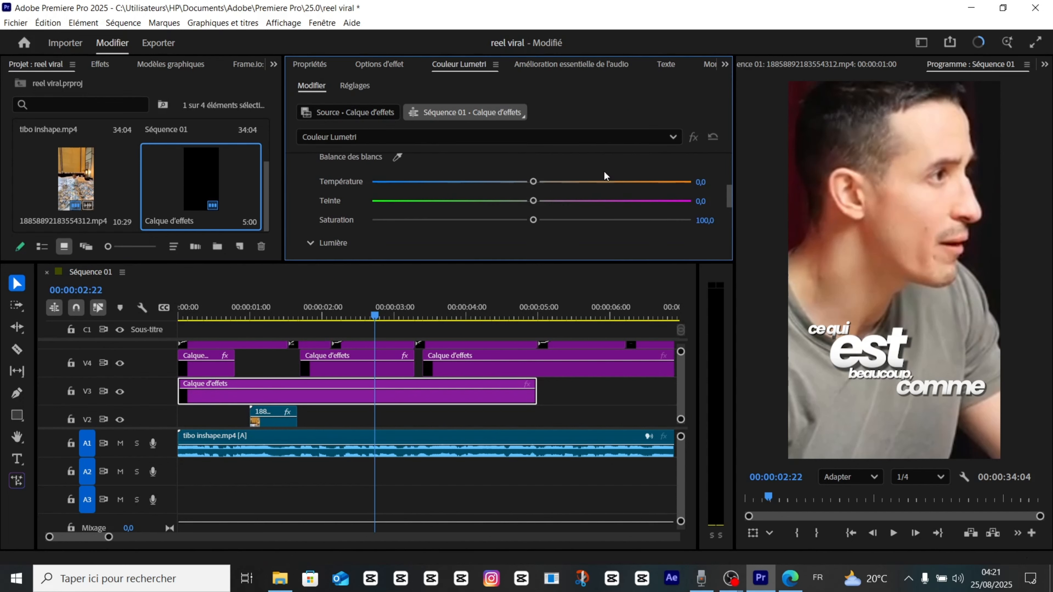
{"action": "scroll", "coordinate": [591, 183], "scroll_direction": "down", "scroll_amount": 5}
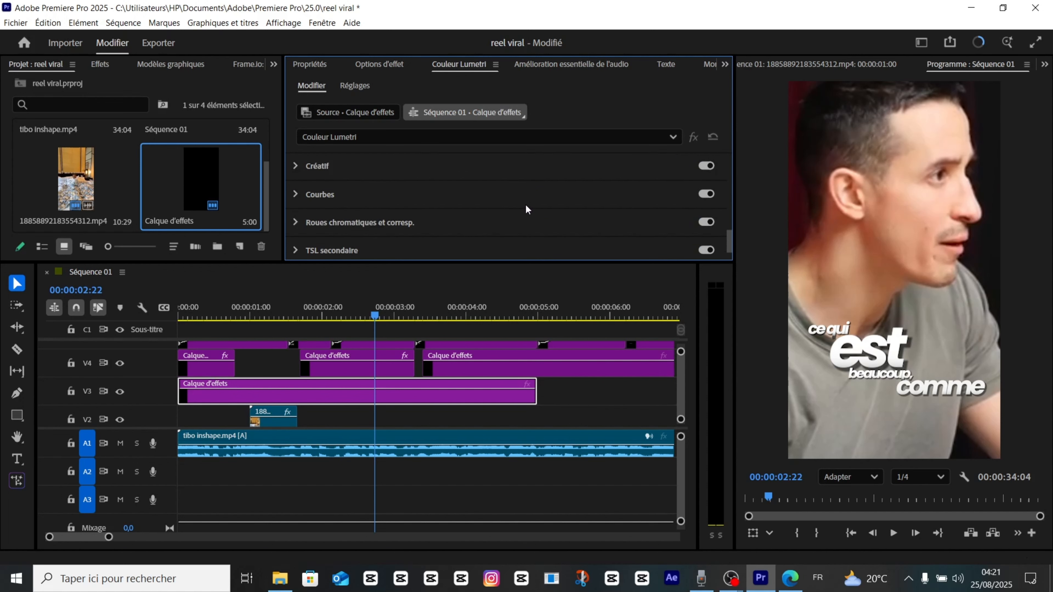
{"action": "scroll", "coordinate": [526, 199], "scroll_direction": "down", "scroll_amount": 2}
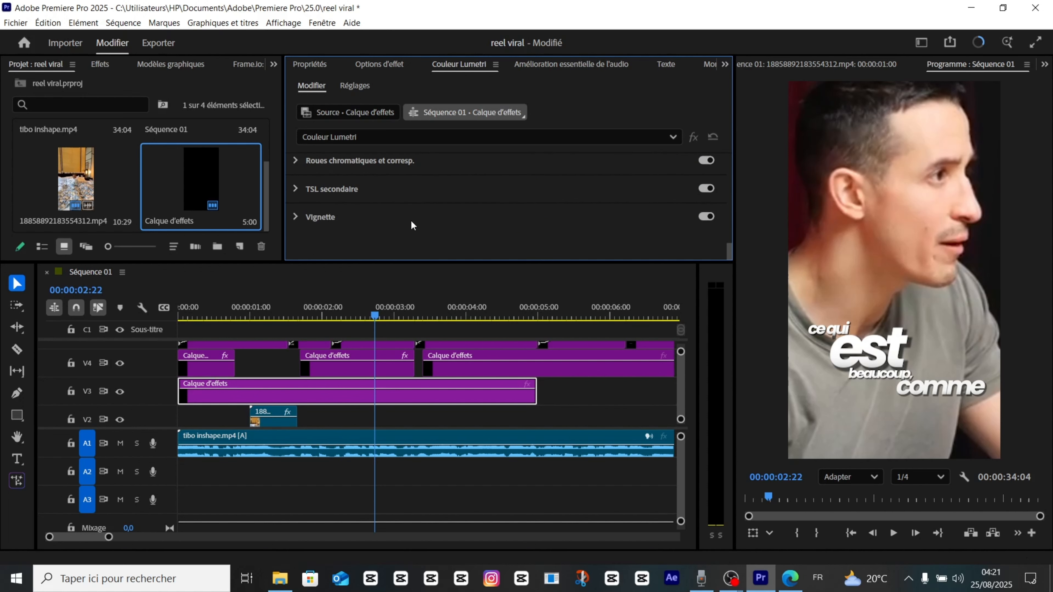
{"action": "scroll", "coordinate": [404, 212], "scroll_direction": "up", "scroll_amount": 2}
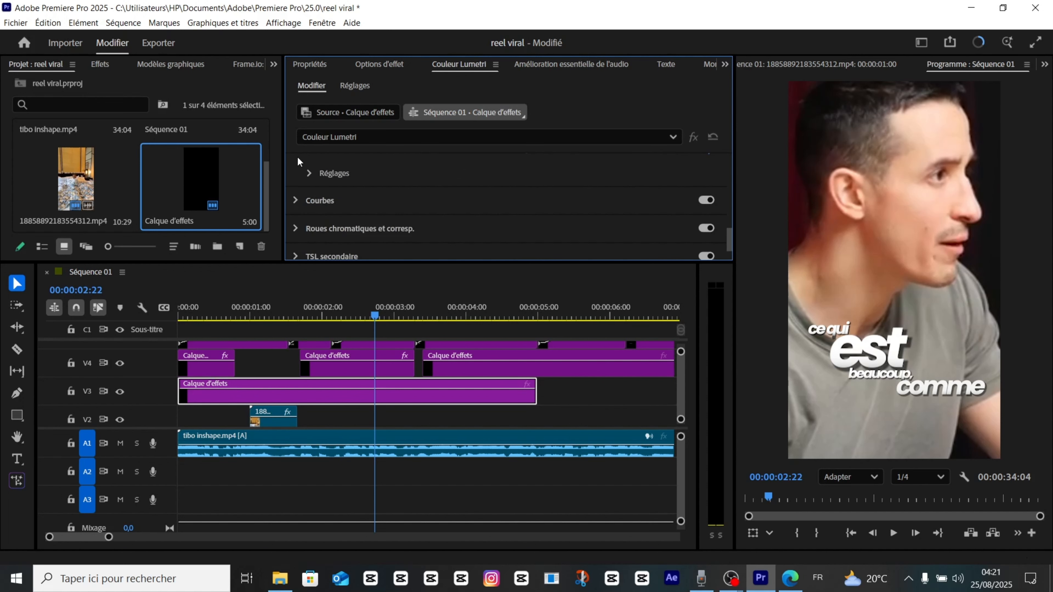
Look through the sequence from its start to find the "dans deux mois" caption on V5 at about 00:00:06:08
{"action": "left_click", "coordinate": [334, 359]}
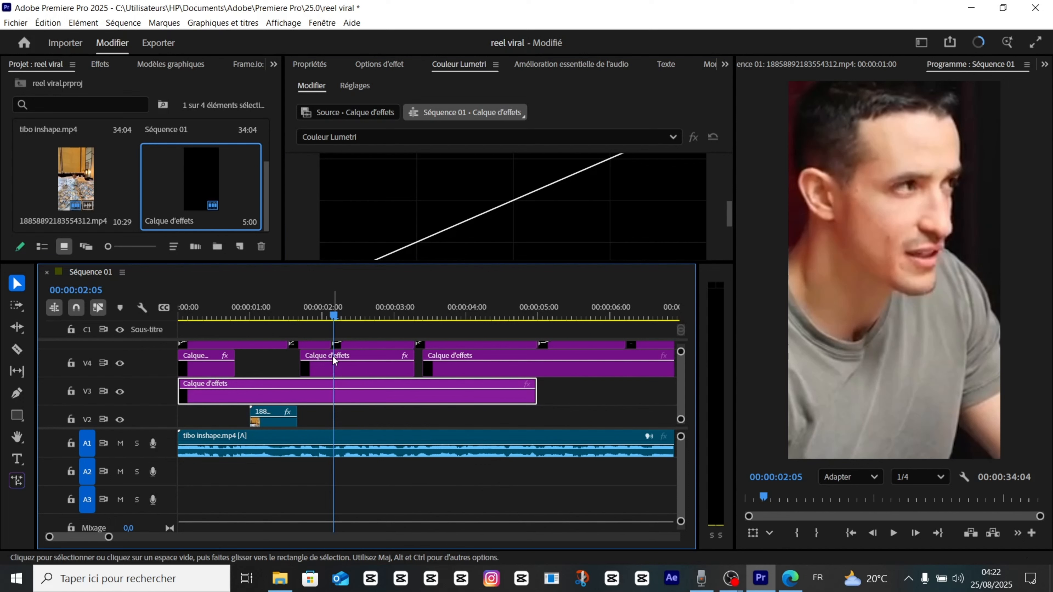
{"action": "key", "text": "minus"}
{"action": "key", "text": "minus"}
{"action": "key", "text": "minus"}
{"action": "key", "text": "minus"}
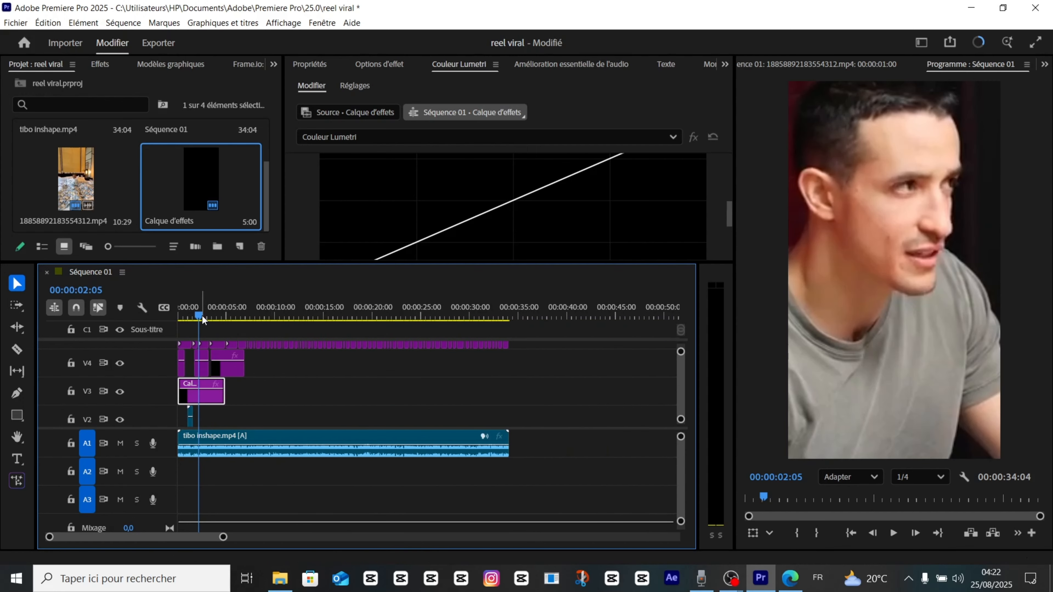
{"action": "left_click_drag", "start_coordinate": [201, 315], "coordinate": [87, 388]}
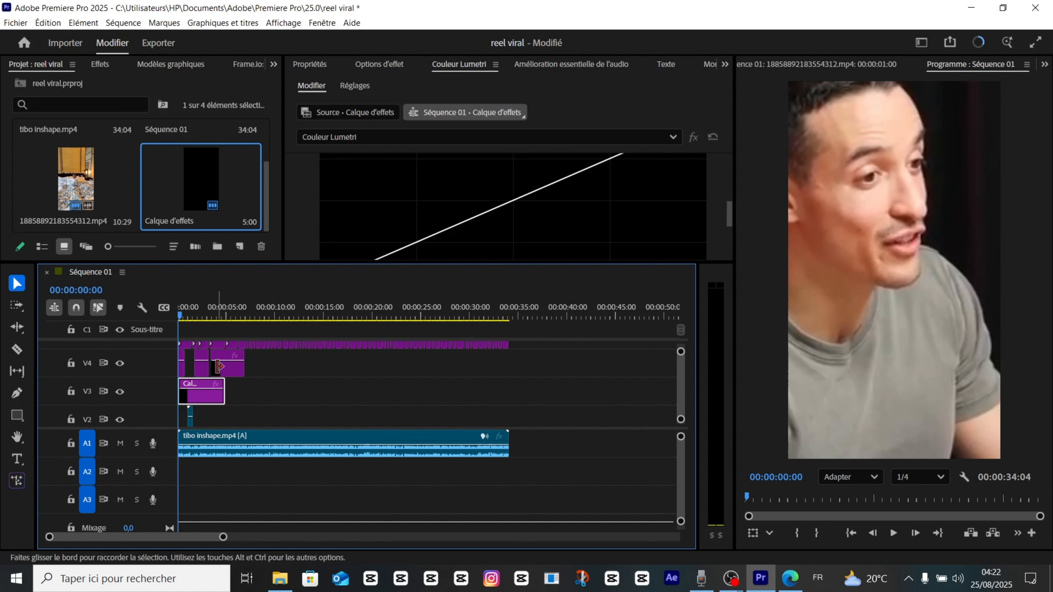
{"action": "left_click_drag", "start_coordinate": [182, 316], "coordinate": [356, 363]}
{"action": "scroll", "coordinate": [264, 338], "scroll_direction": "up", "scroll_amount": 6}
{"action": "scroll", "coordinate": [264, 337], "scroll_direction": "up", "scroll_amount": 2}
{"action": "scroll", "coordinate": [421, 371], "scroll_direction": "up", "scroll_amount": 2}
{"action": "scroll", "coordinate": [421, 371], "scroll_direction": "up", "scroll_amount": 2}
{"action": "scroll", "coordinate": [380, 410], "scroll_direction": "up", "scroll_amount": 5}
{"action": "scroll", "coordinate": [356, 364], "scroll_direction": "right", "scroll_amount": 1}
{"action": "scroll", "coordinate": [356, 366], "scroll_direction": "down", "scroll_amount": 2}
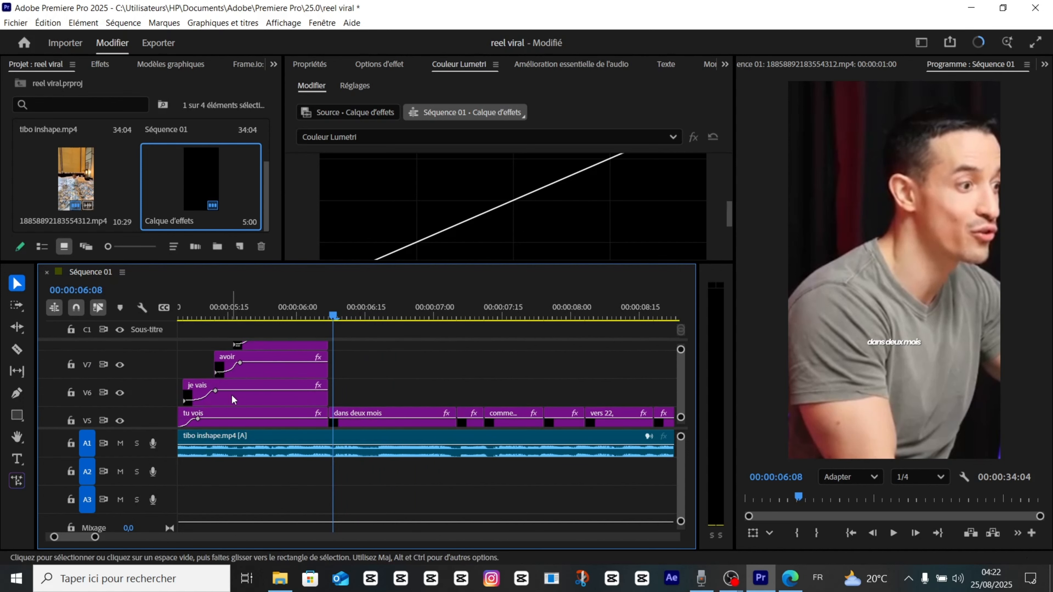
{"action": "scroll", "coordinate": [232, 394], "scroll_direction": "down", "scroll_amount": 2}
{"action": "scroll", "coordinate": [239, 394], "scroll_direction": "up", "scroll_amount": 1}
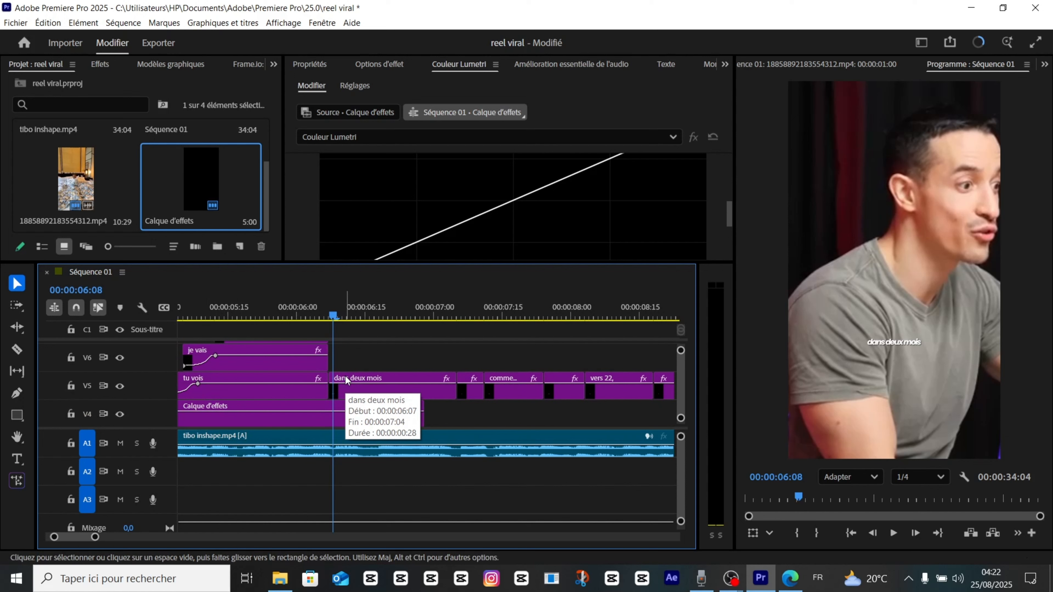
Play back the "tu vois je vais avoir 33 ans" caption group that precedes the "dans deux mois" caption
{"action": "left_click", "coordinate": [318, 320]}
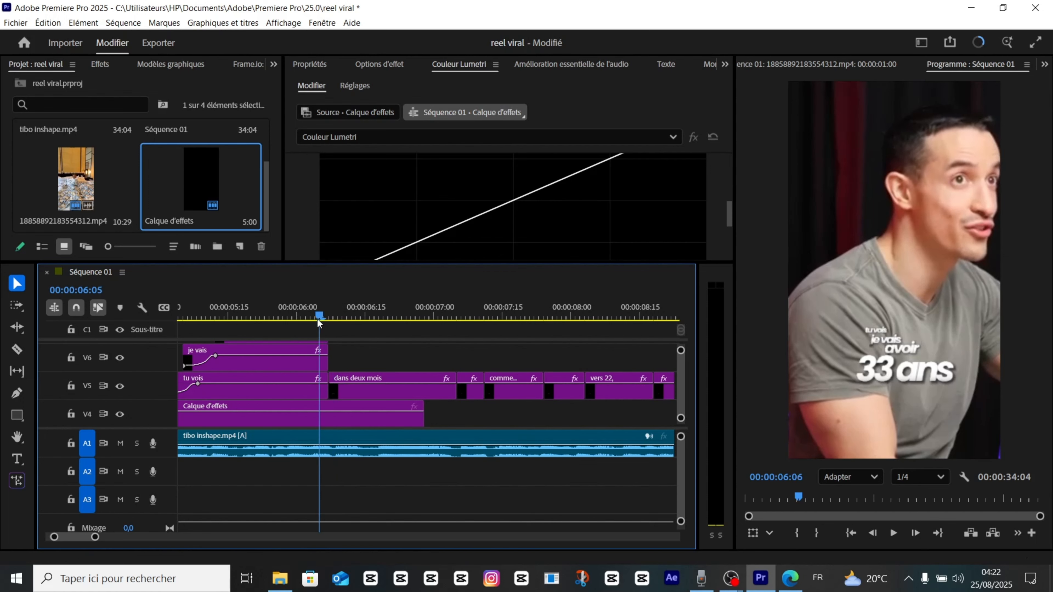
{"action": "left_click_drag", "start_coordinate": [318, 320], "coordinate": [178, 334]}
{"action": "key", "text": "space"}
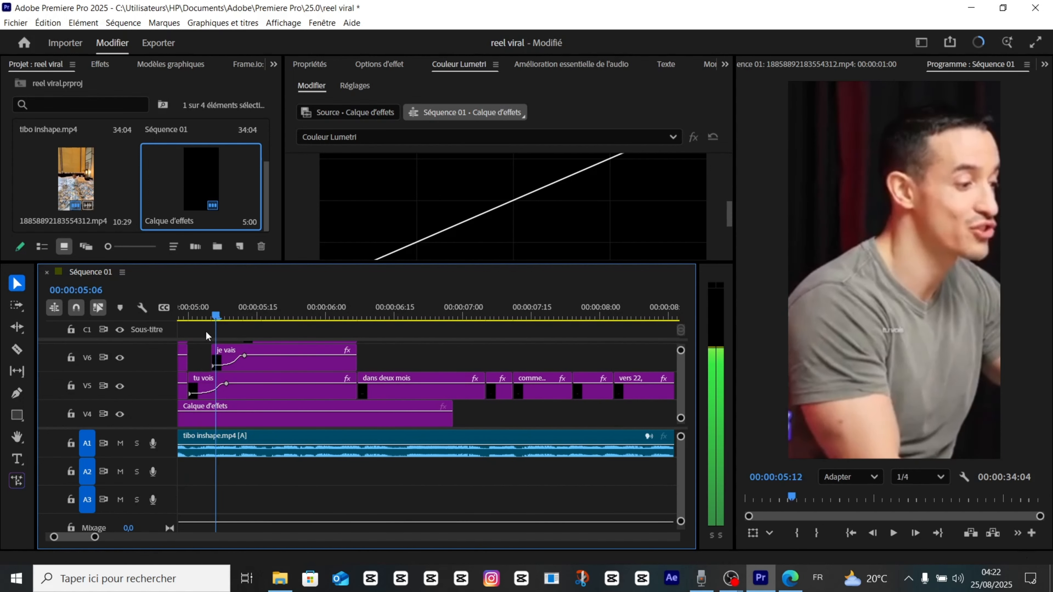
{"action": "key", "text": "space"}
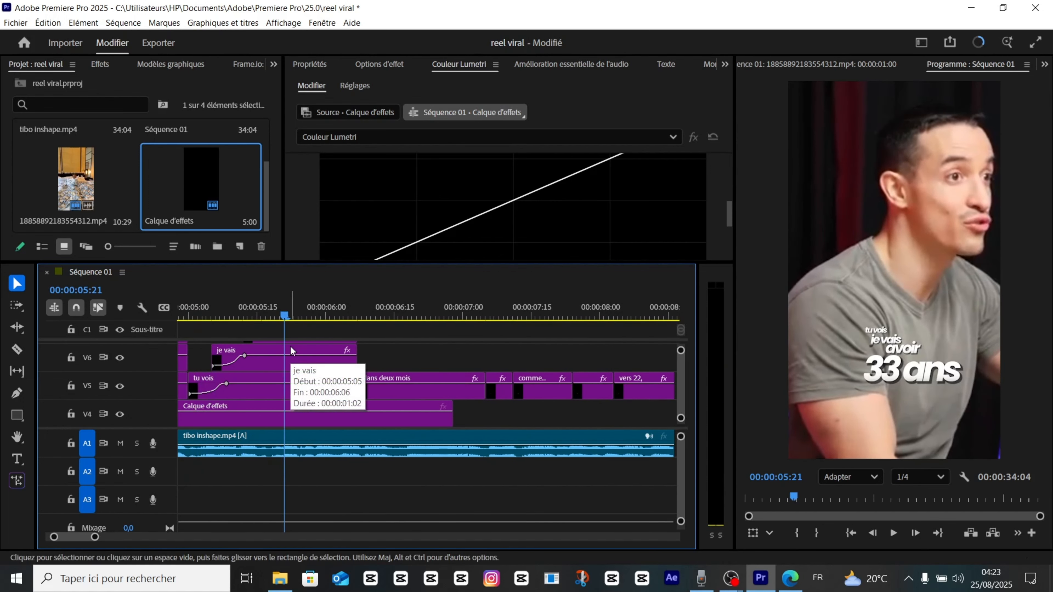
Duplicate the "dans deux mois" caption onto V6 and V7, starting the copies at about 00:00:06:13 and 00:00:06:17
{"action": "left_click", "coordinate": [389, 318]}
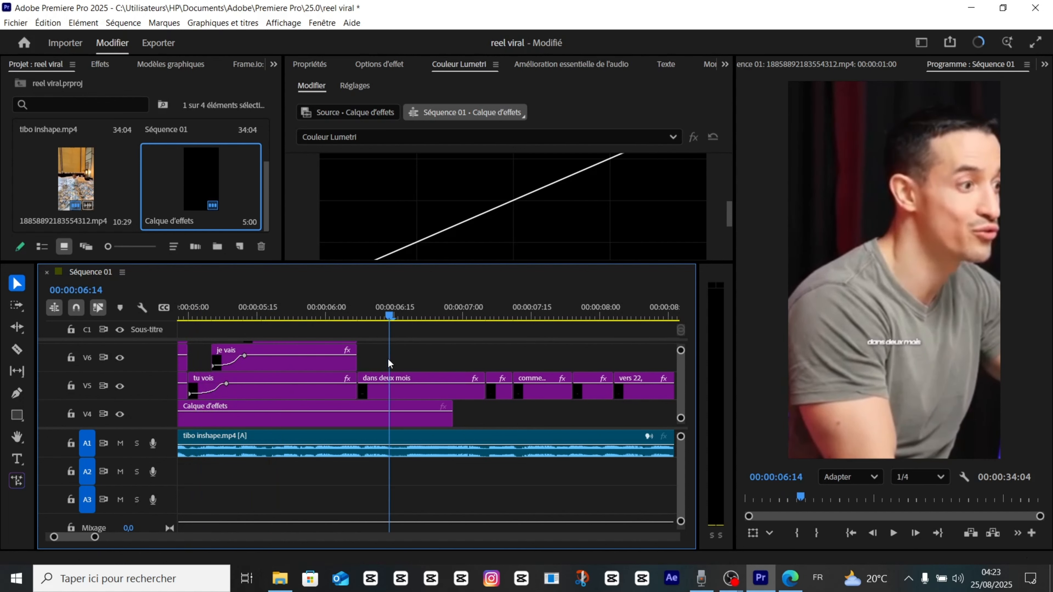
{"action": "left_click", "coordinate": [396, 377]}
{"action": "left_click_drag", "start_coordinate": [396, 377], "coordinate": [458, 372]}
{"action": "left_click", "coordinate": [394, 419]}
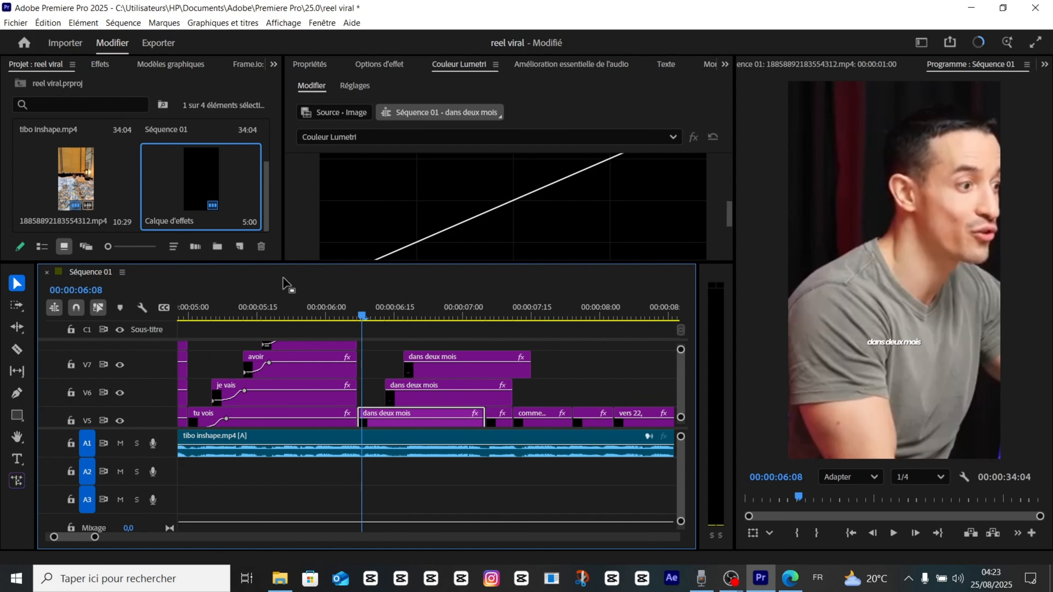
Shorten the text of the V5 "dans deux mois" caption to "dans"
{"action": "key", "text": "t"}
{"action": "left_click_drag", "start_coordinate": [881, 343], "coordinate": [928, 348]}
{"action": "key", "text": "BackSpace"}
Shorten the V6 caption copy to "deux" and the V7 copy to "mois", hiding V5 and V6 while editing
{"action": "left_click", "coordinate": [394, 394]}
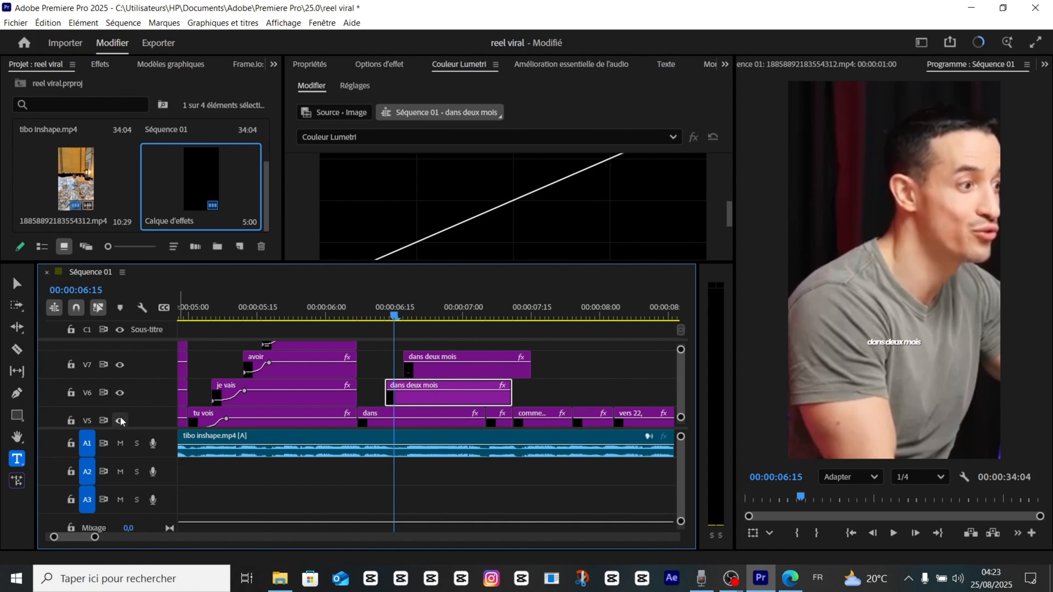
{"action": "left_click", "coordinate": [119, 420]}
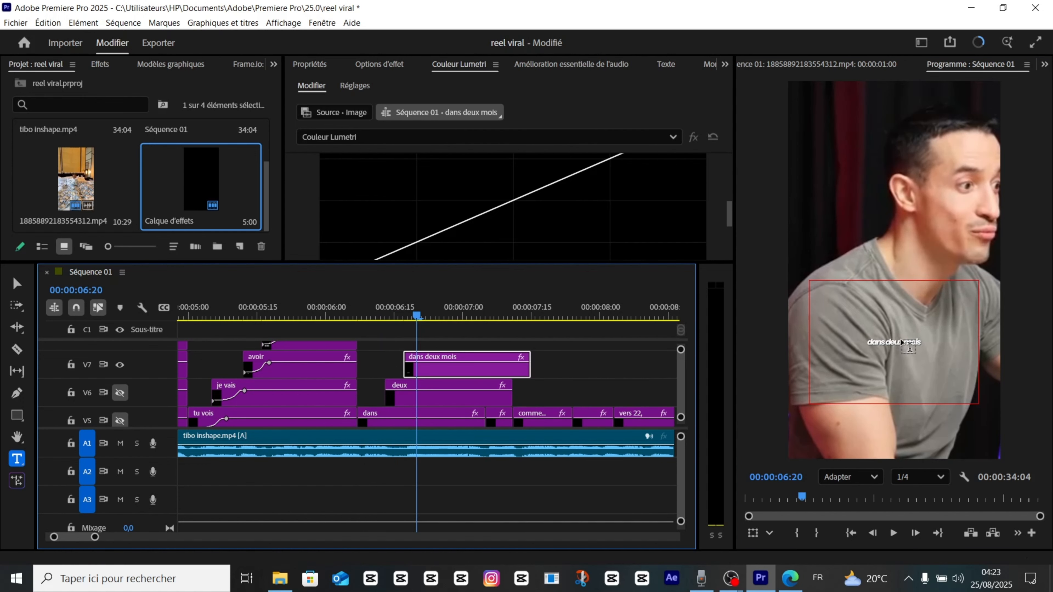
{"action": "left_click", "coordinate": [900, 342]}
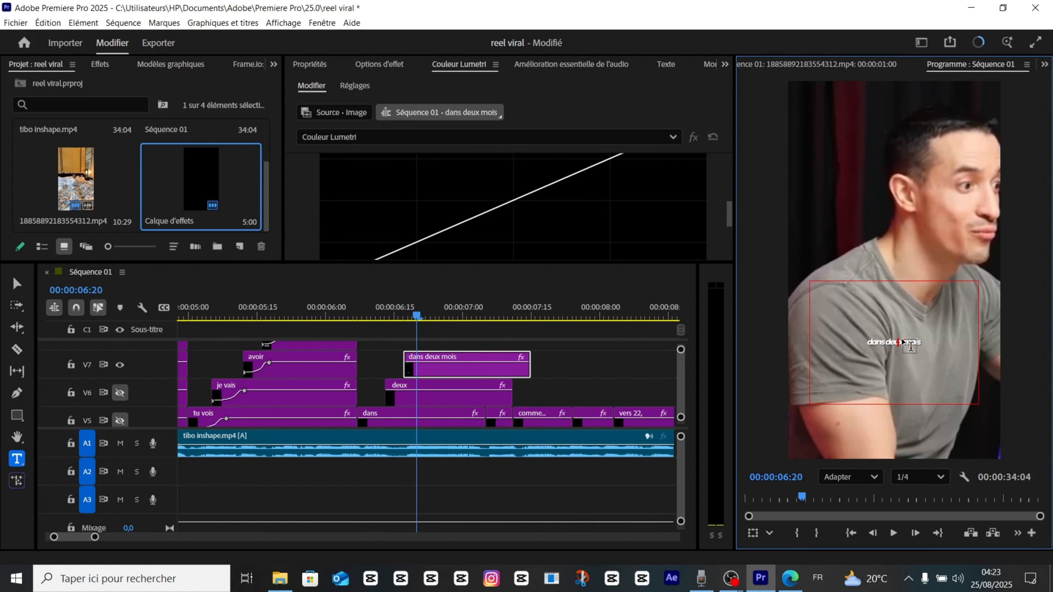
{"action": "left_click_drag", "start_coordinate": [904, 343], "coordinate": [830, 343]}
{"action": "key", "text": "BackSpace"}
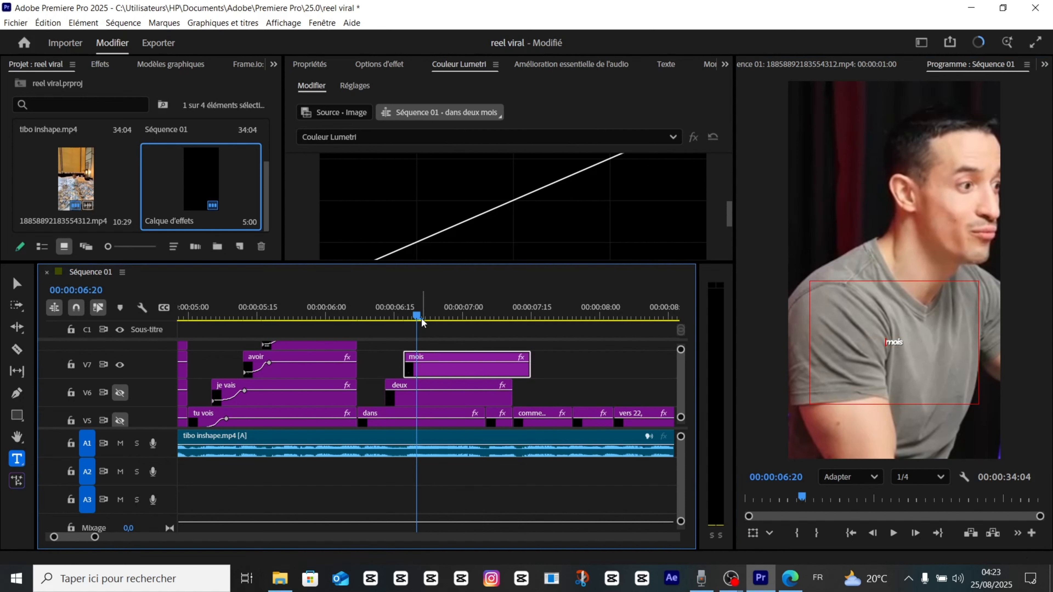
Trim the "deux" and "mois" captions to end at 00:00:07:05 and start at about 00:00:06:16 and 00:00:06:22
{"action": "left_click_drag", "start_coordinate": [422, 322], "coordinate": [486, 320]}
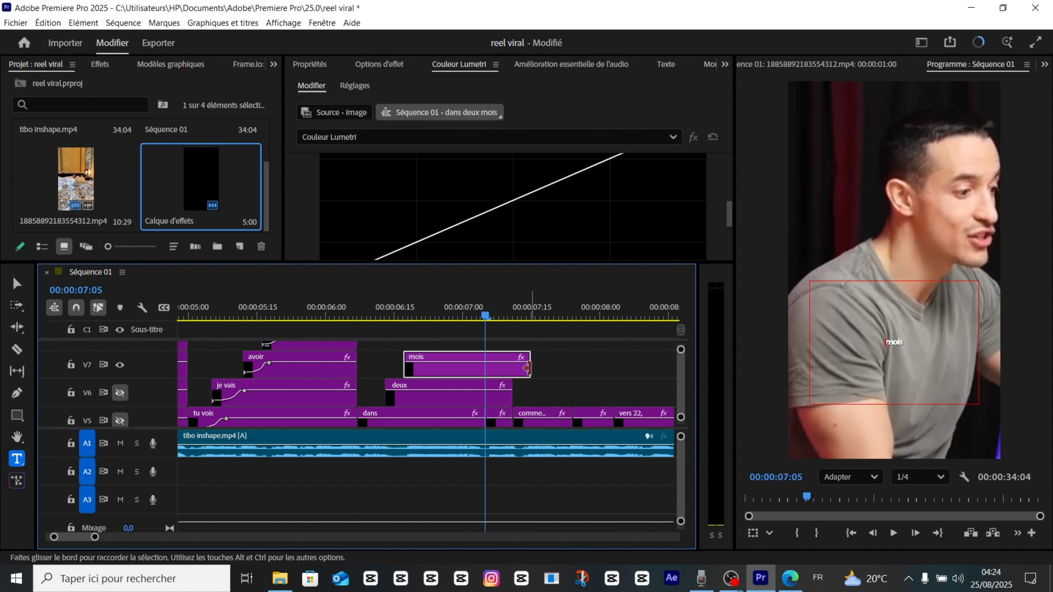
{"action": "left_click_drag", "start_coordinate": [530, 365], "coordinate": [484, 378]}
{"action": "left_click", "coordinate": [500, 399]}
{"action": "left_click_drag", "start_coordinate": [387, 397], "coordinate": [402, 398]}
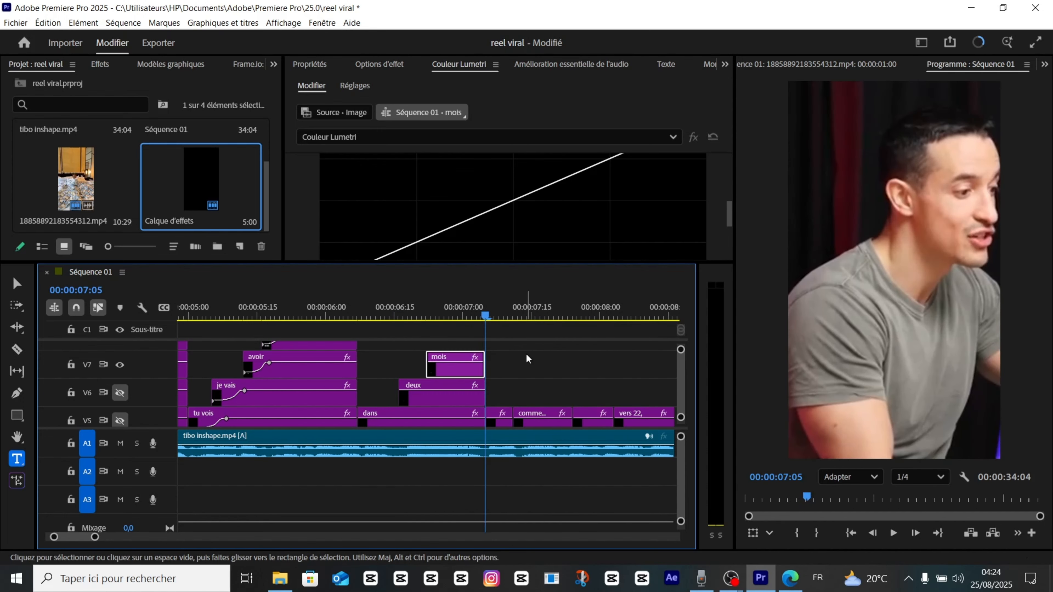
Scrub over the "deux" and "mois" captions between about 00:00:06:15 and 00:00:06:27 to check their timing
{"action": "left_click_drag", "start_coordinate": [394, 319], "coordinate": [450, 365]}
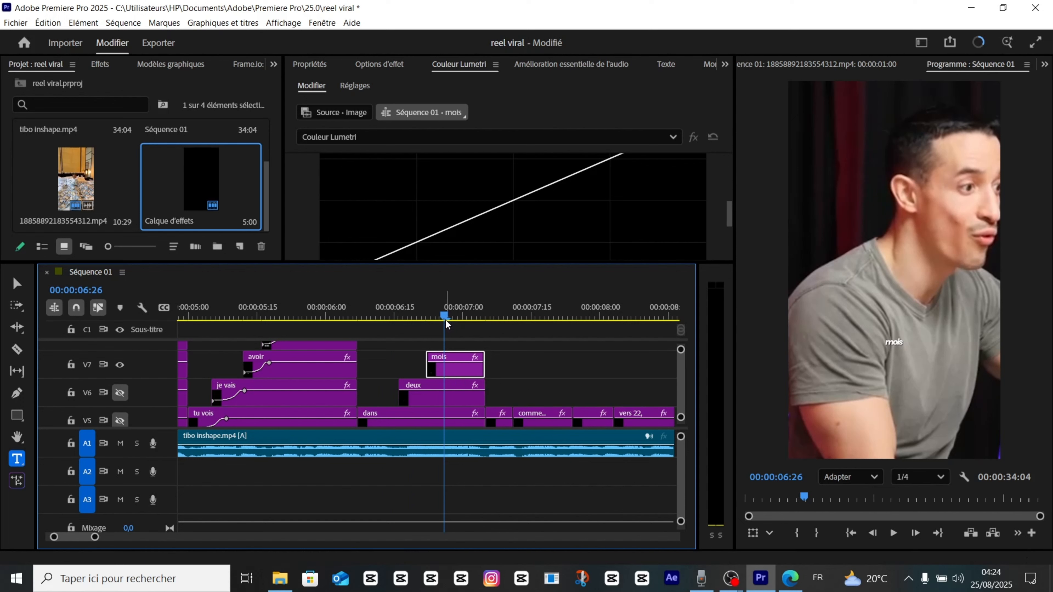
{"action": "left_click_drag", "start_coordinate": [447, 308], "coordinate": [412, 314]}
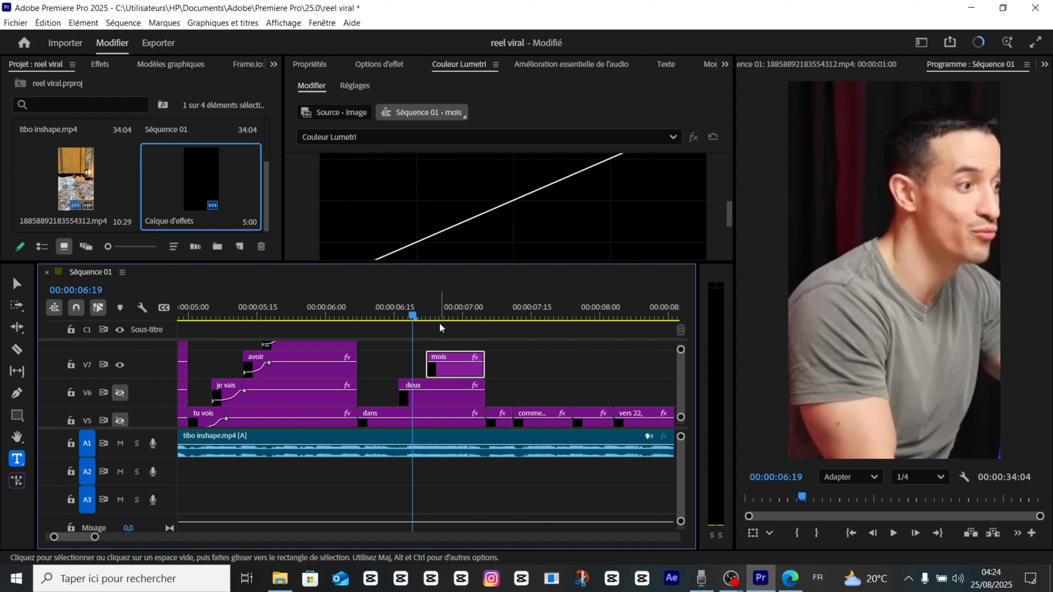
{"action": "left_click_drag", "start_coordinate": [413, 314], "coordinate": [450, 316]}
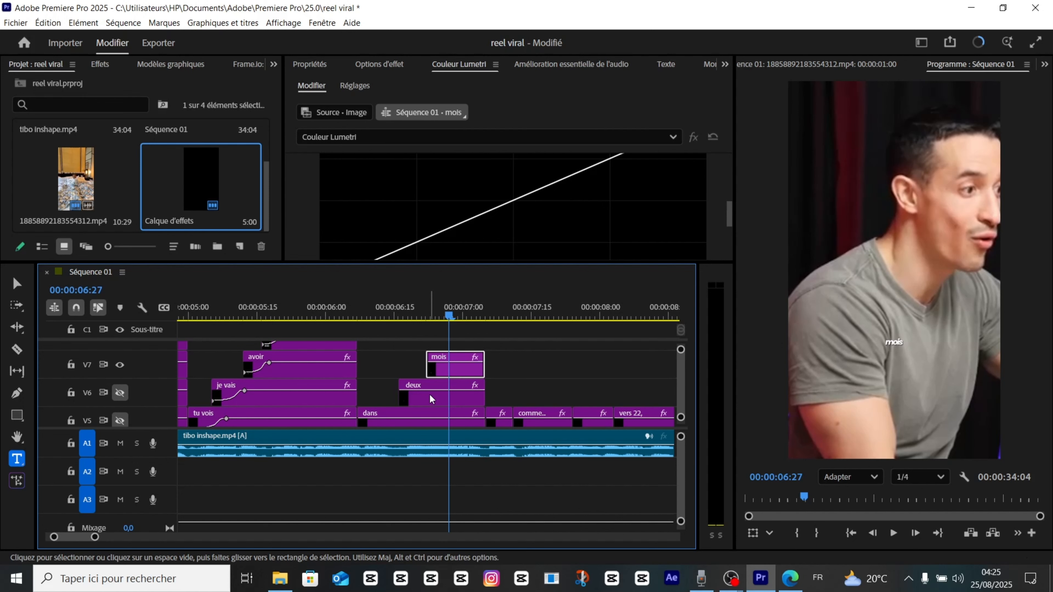
{"action": "scroll", "coordinate": [435, 382], "scroll_direction": "right", "scroll_amount": 2}
{"action": "scroll", "coordinate": [385, 393], "scroll_direction": "down", "scroll_amount": 2}
{"action": "scroll", "coordinate": [384, 393], "scroll_direction": "down", "scroll_amount": 1}
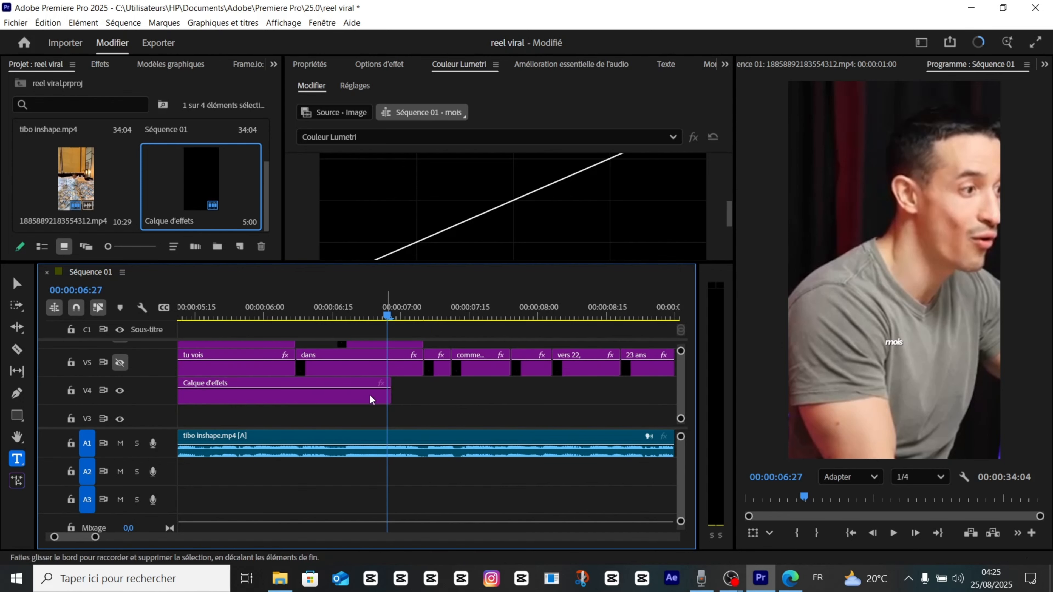